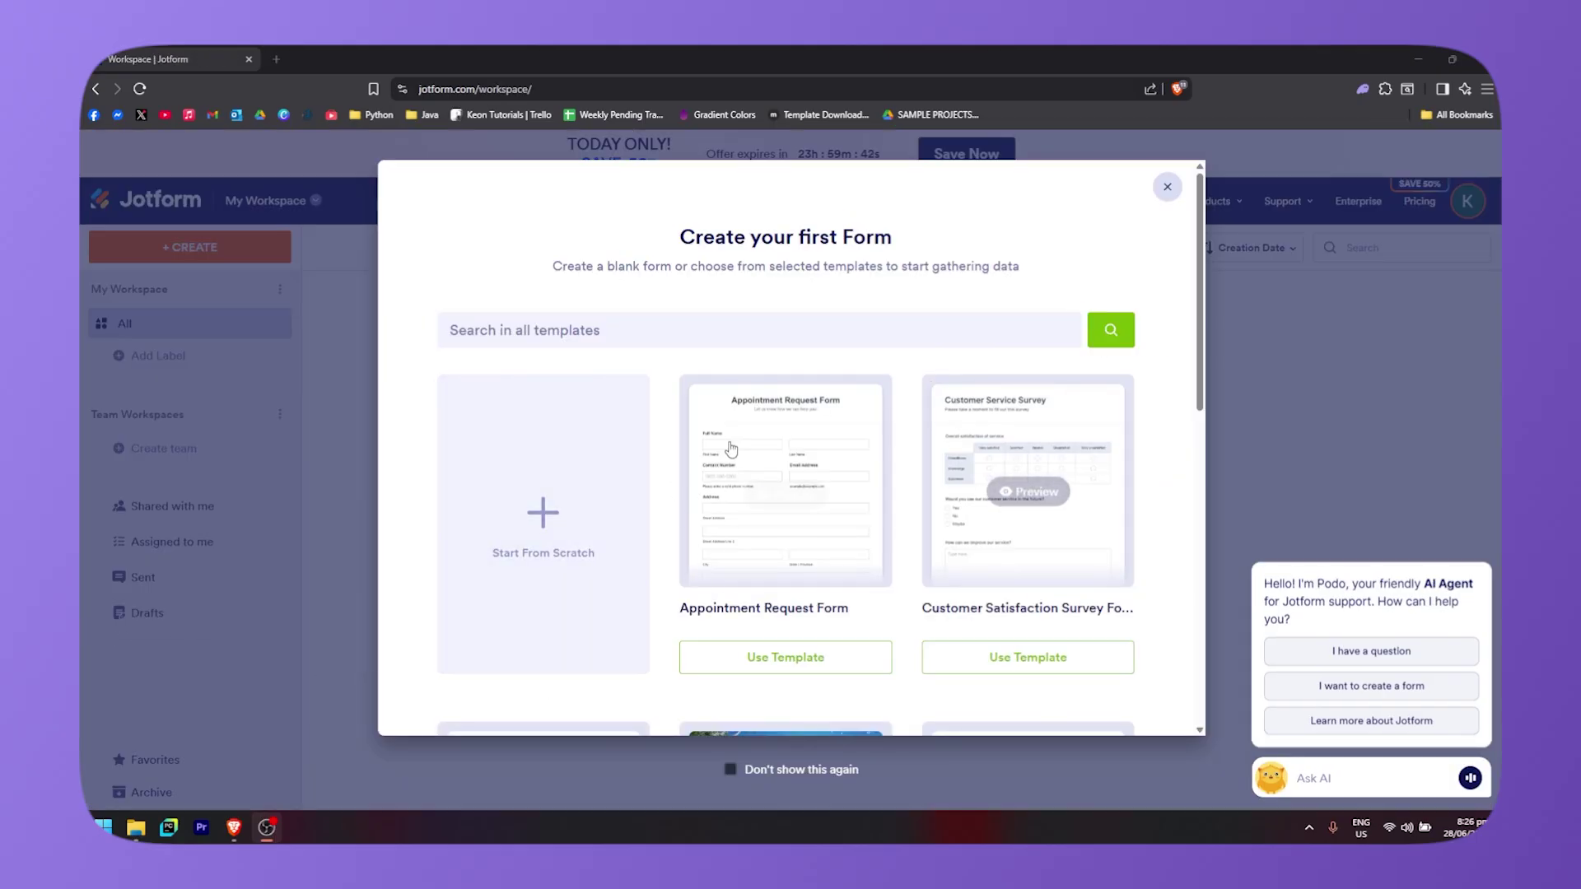
- Browse the template gallery, create a form from the New Customer Registration Form template and look over its fields
scroll(987, 519, "down", 2)
scroll(1021, 346, "up", 2)
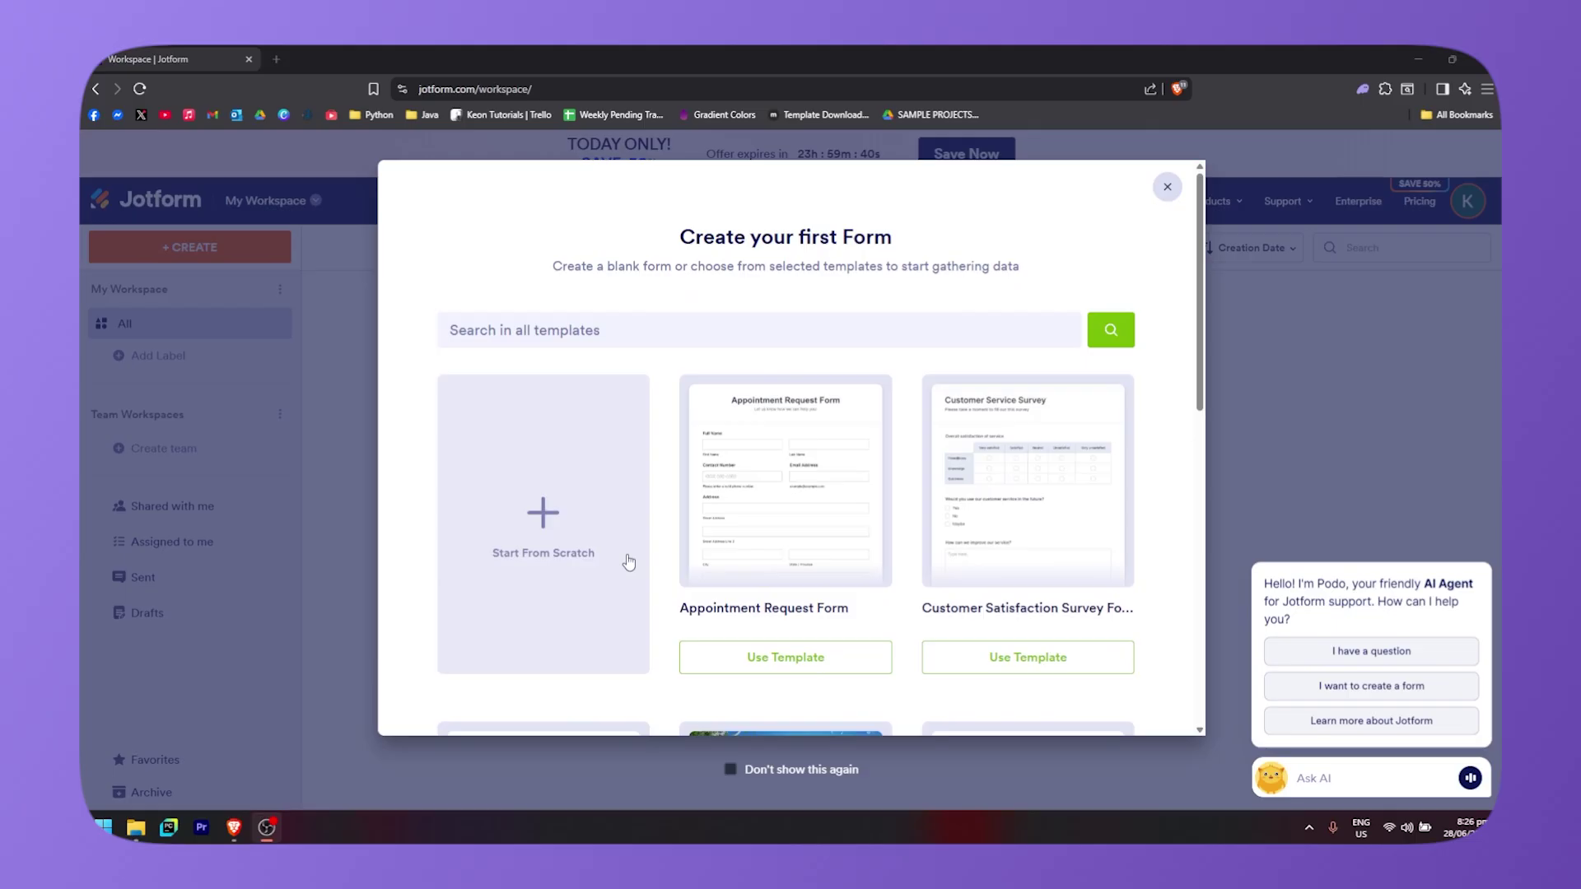
scroll(543, 527, "down", 3)
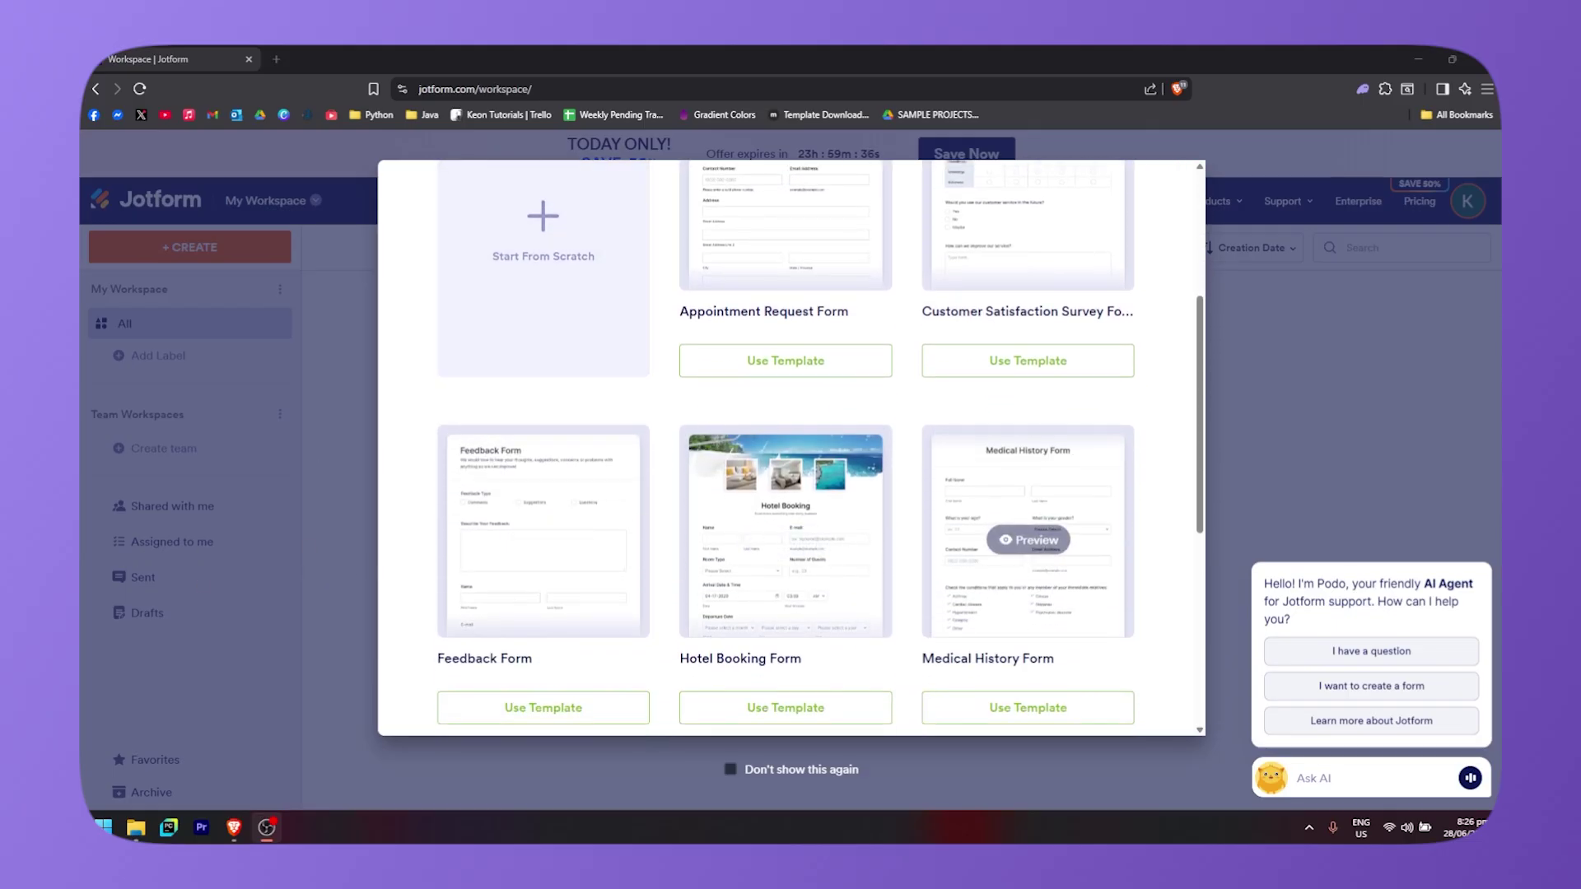
scroll(1095, 568, "up", 3)
scroll(1070, 601, "down", 4)
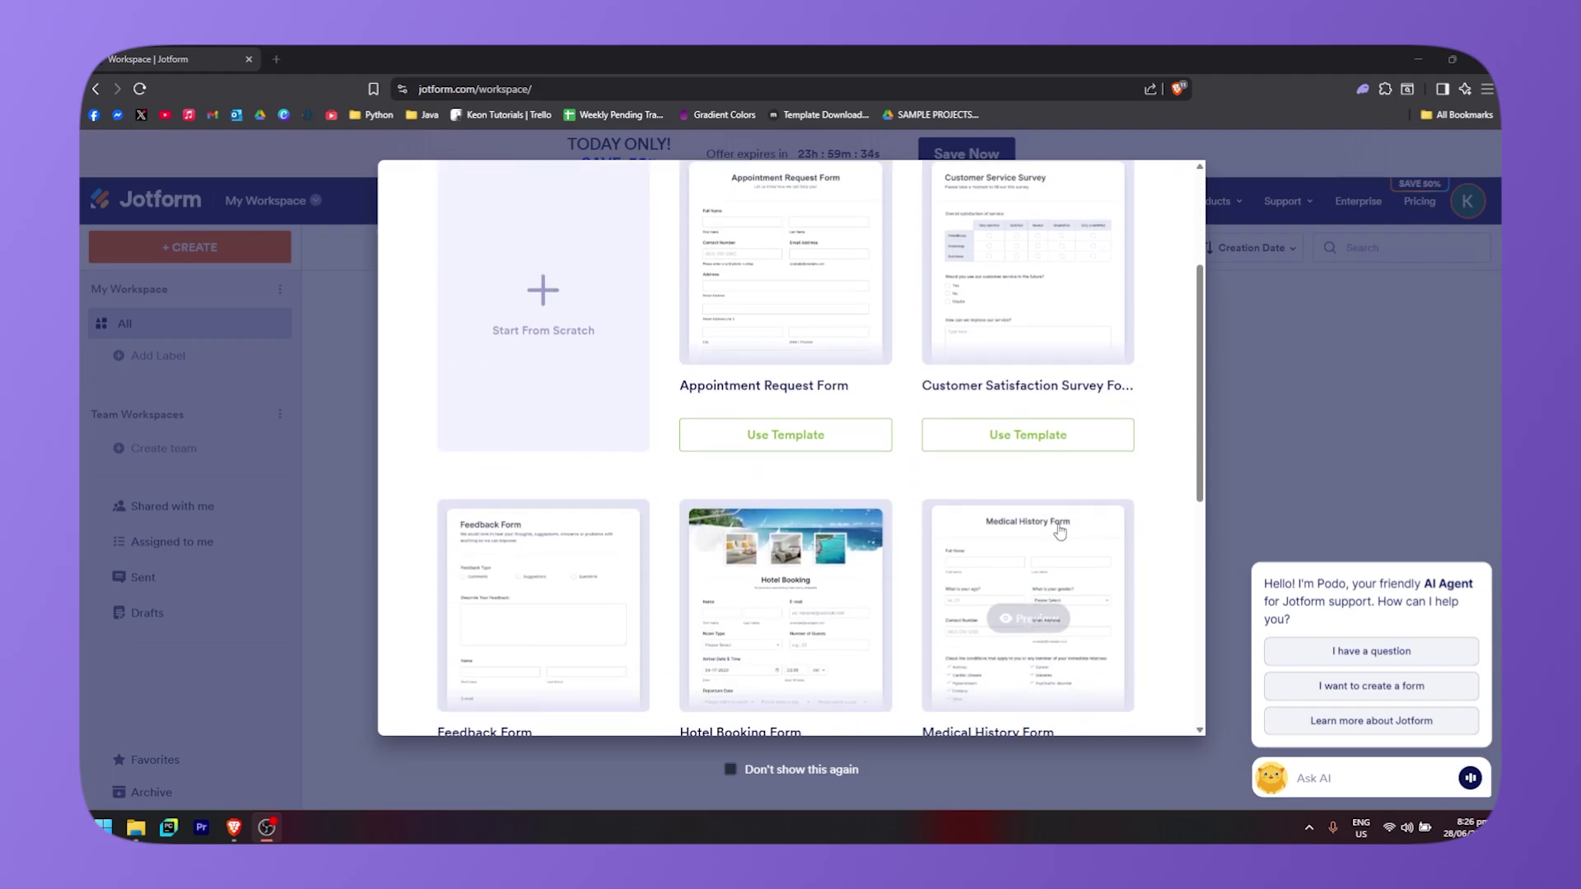
scroll(819, 522, "up", 3)
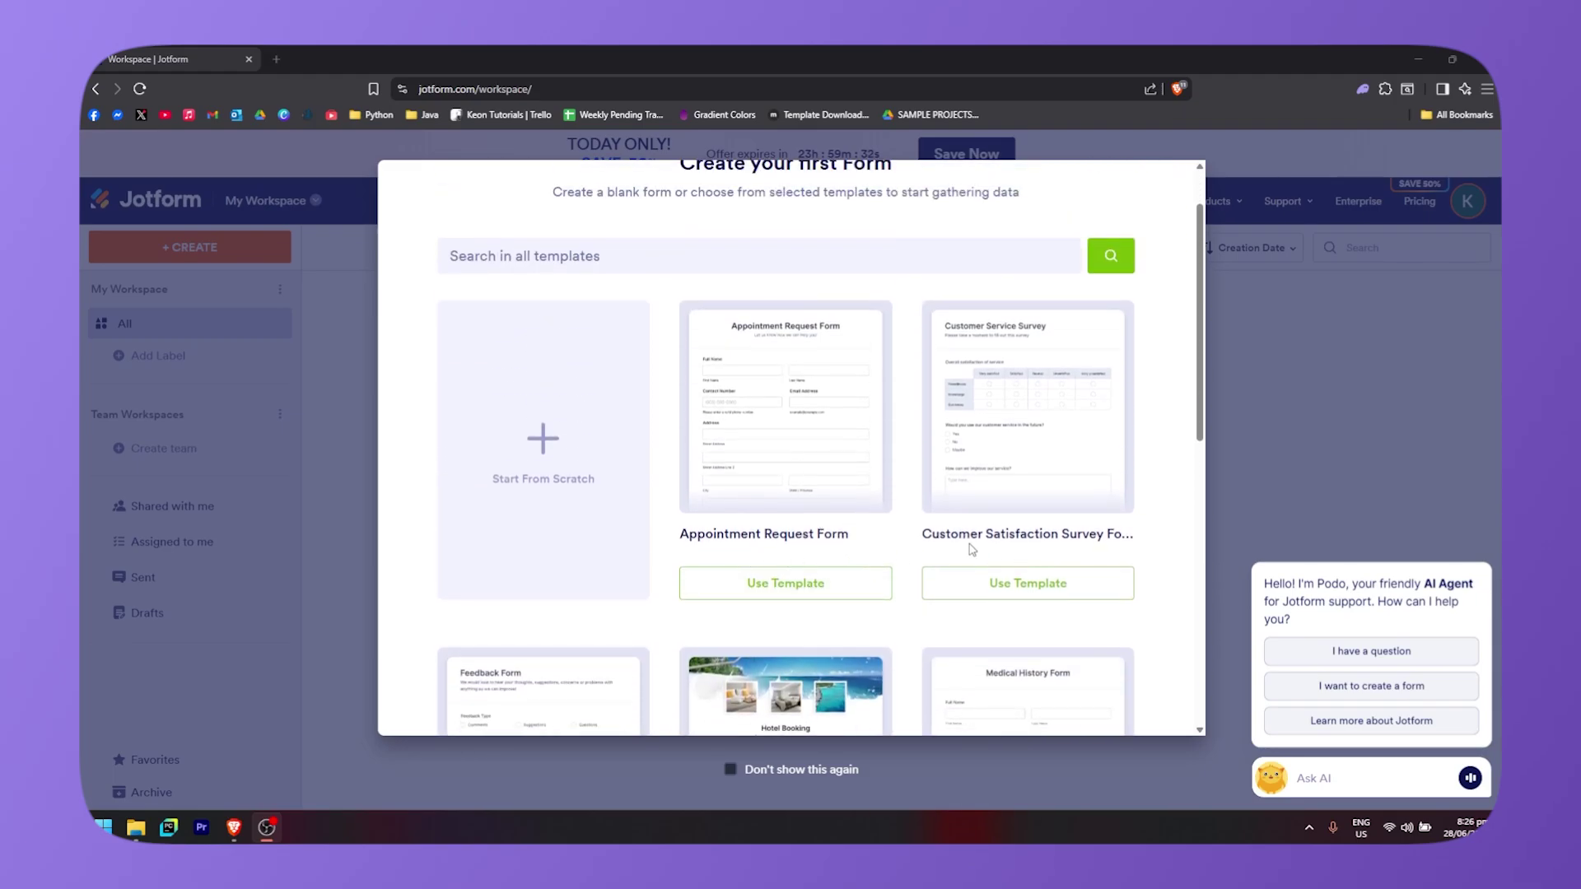
scroll(971, 549, "down", 4)
scroll(1070, 370, "up", 2)
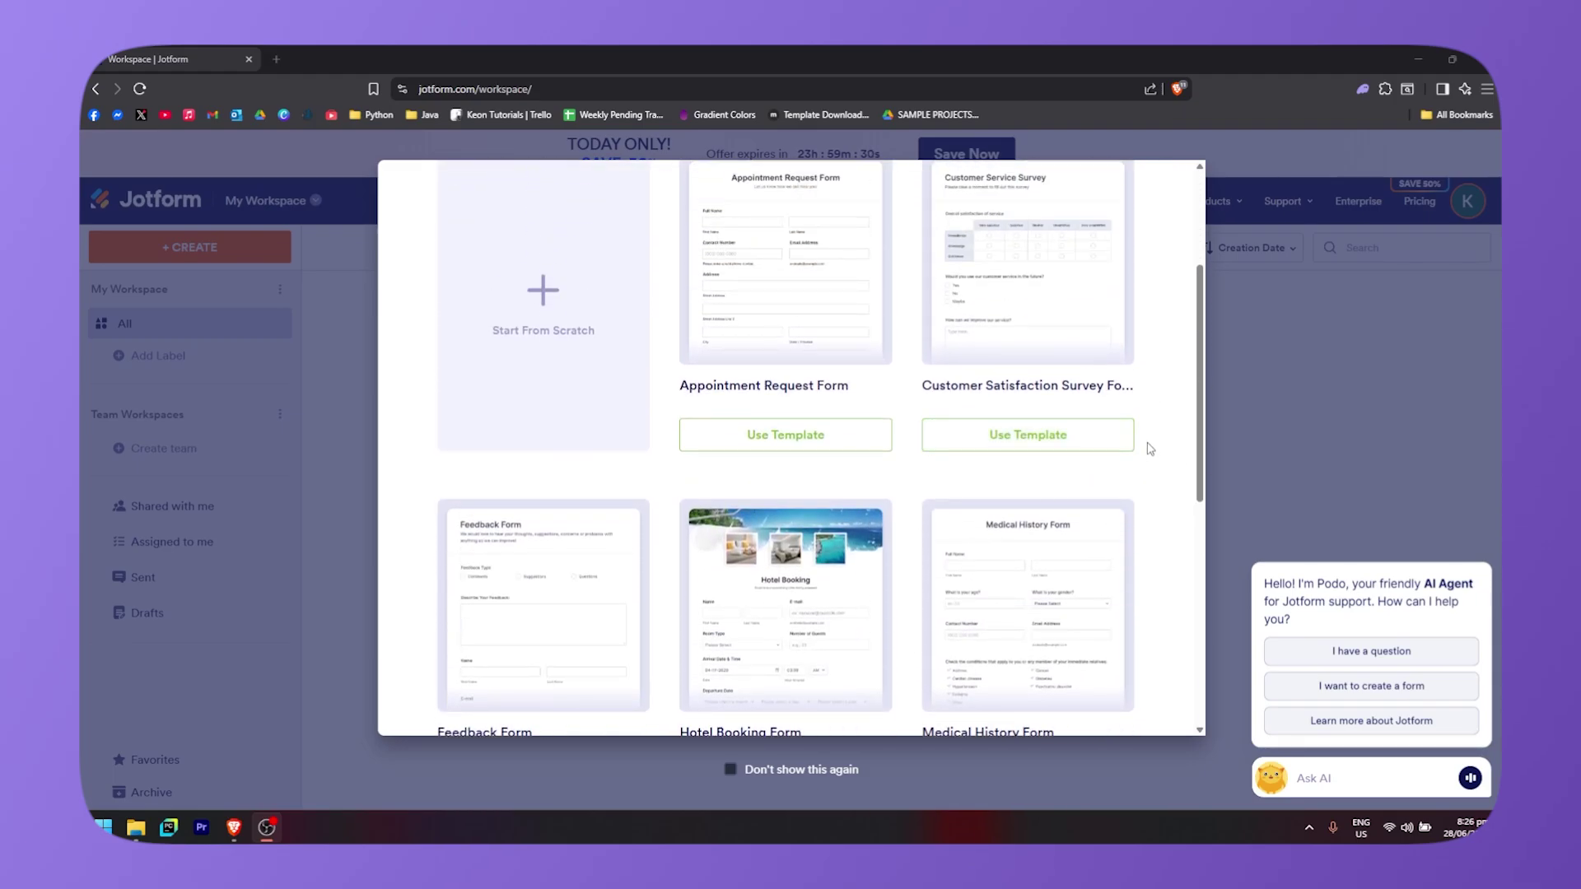
scroll(832, 456, "down", 3)
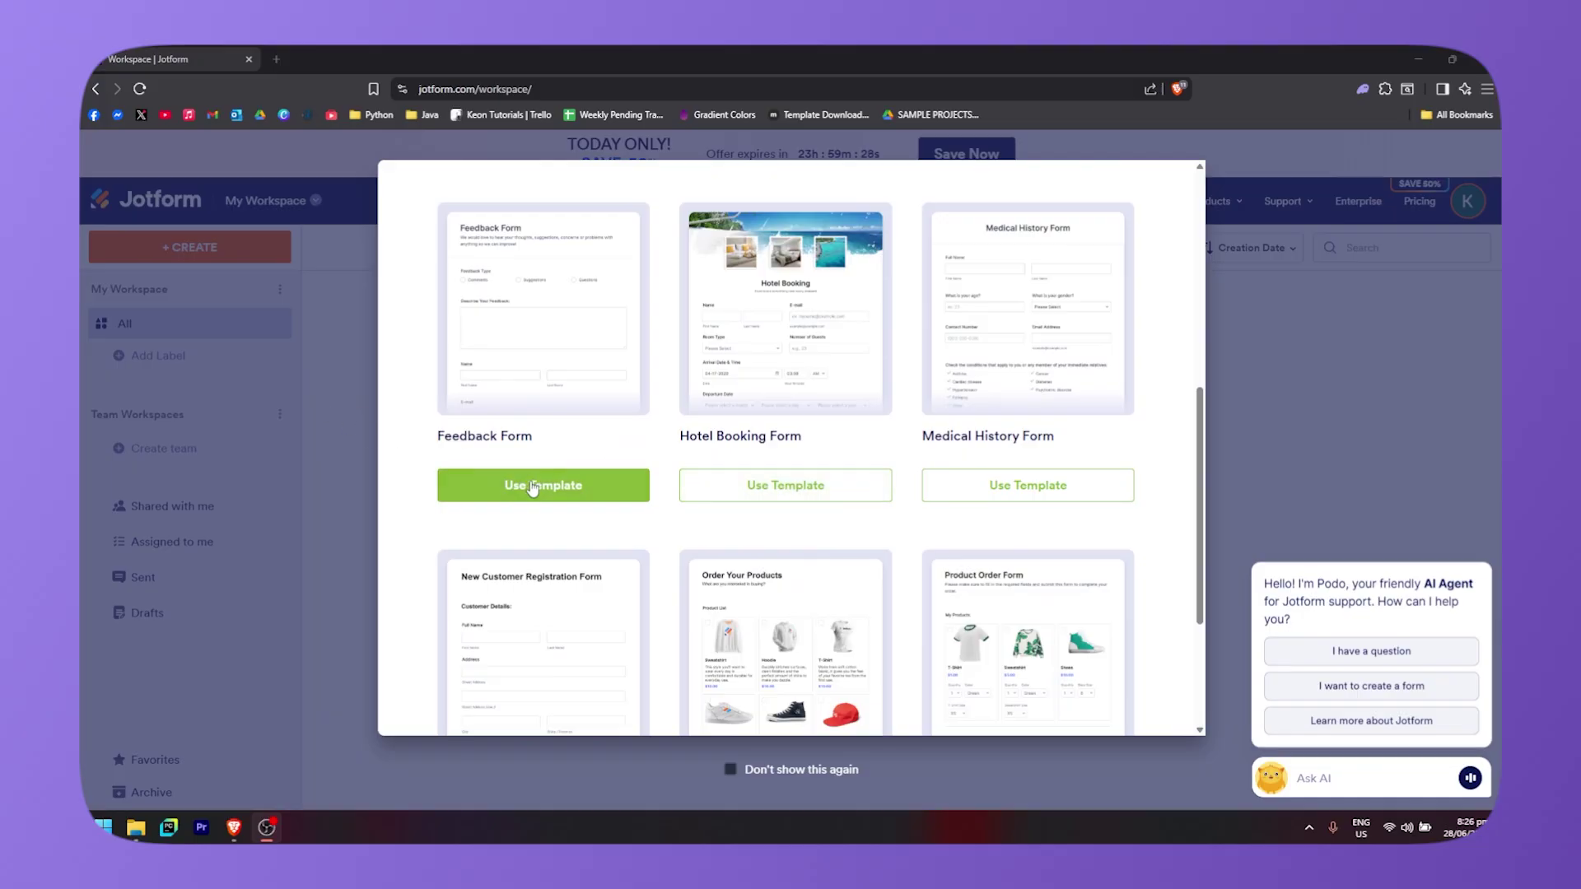
scroll(877, 513, "down", 3)
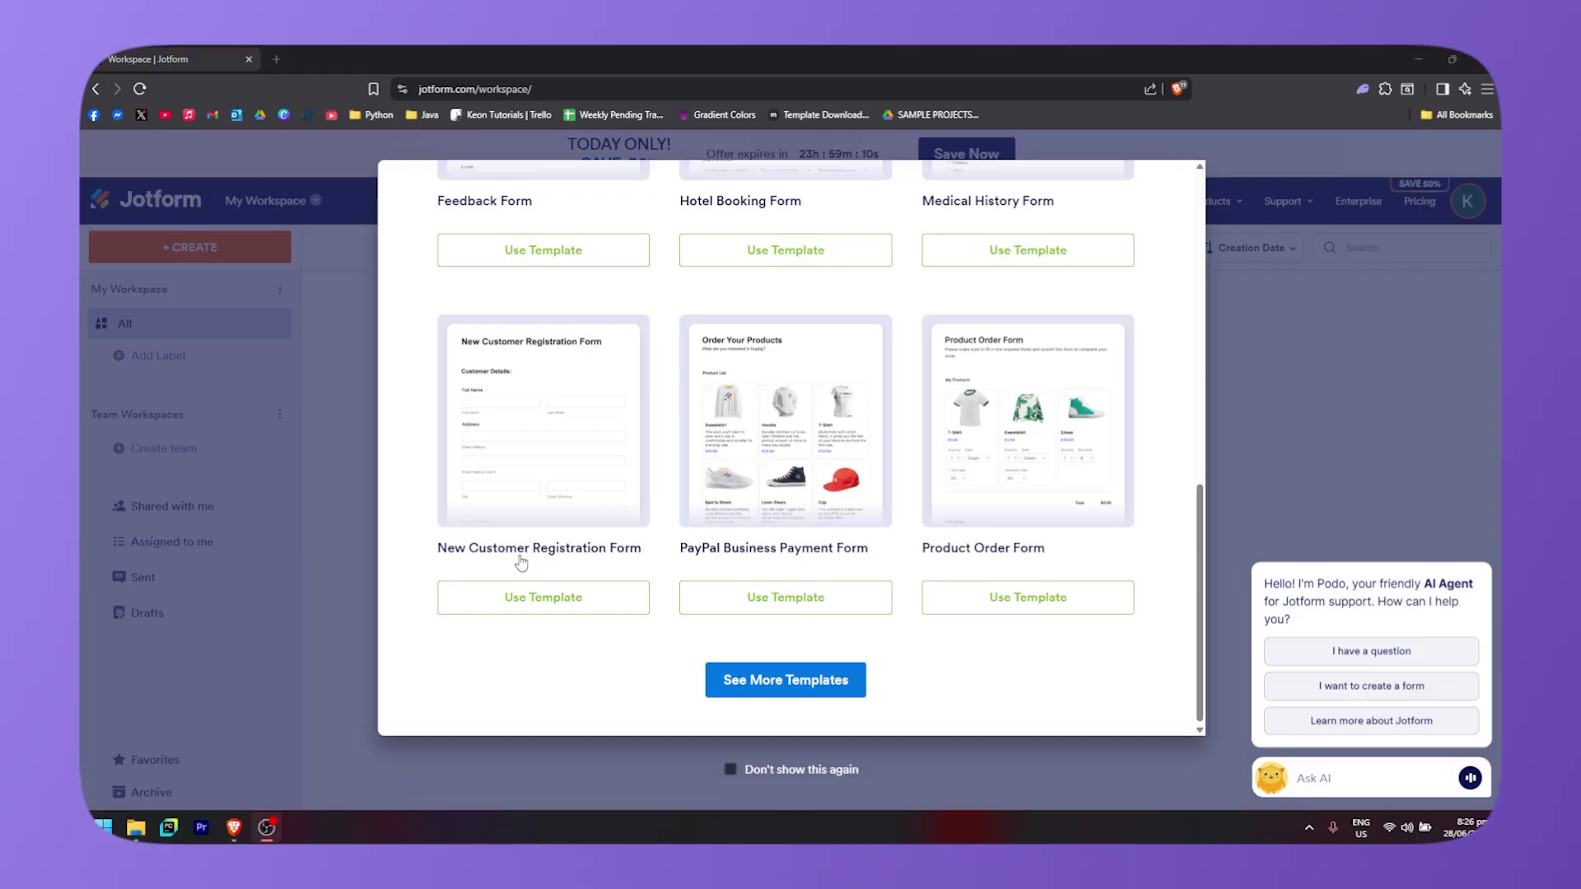
left_click(546, 601)
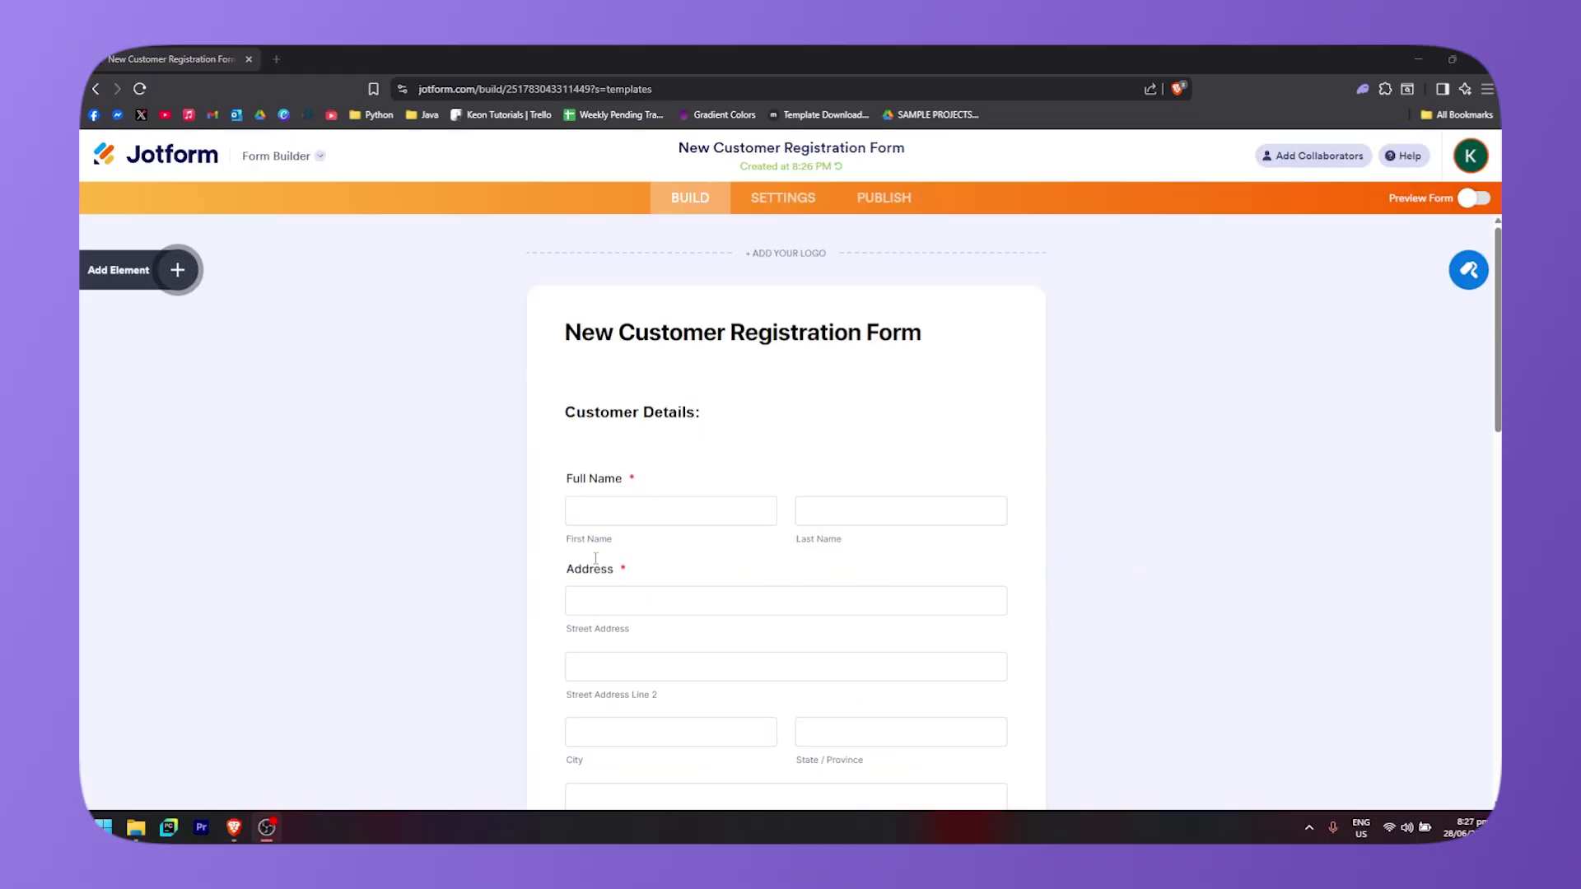
scroll(657, 562, "down", 3)
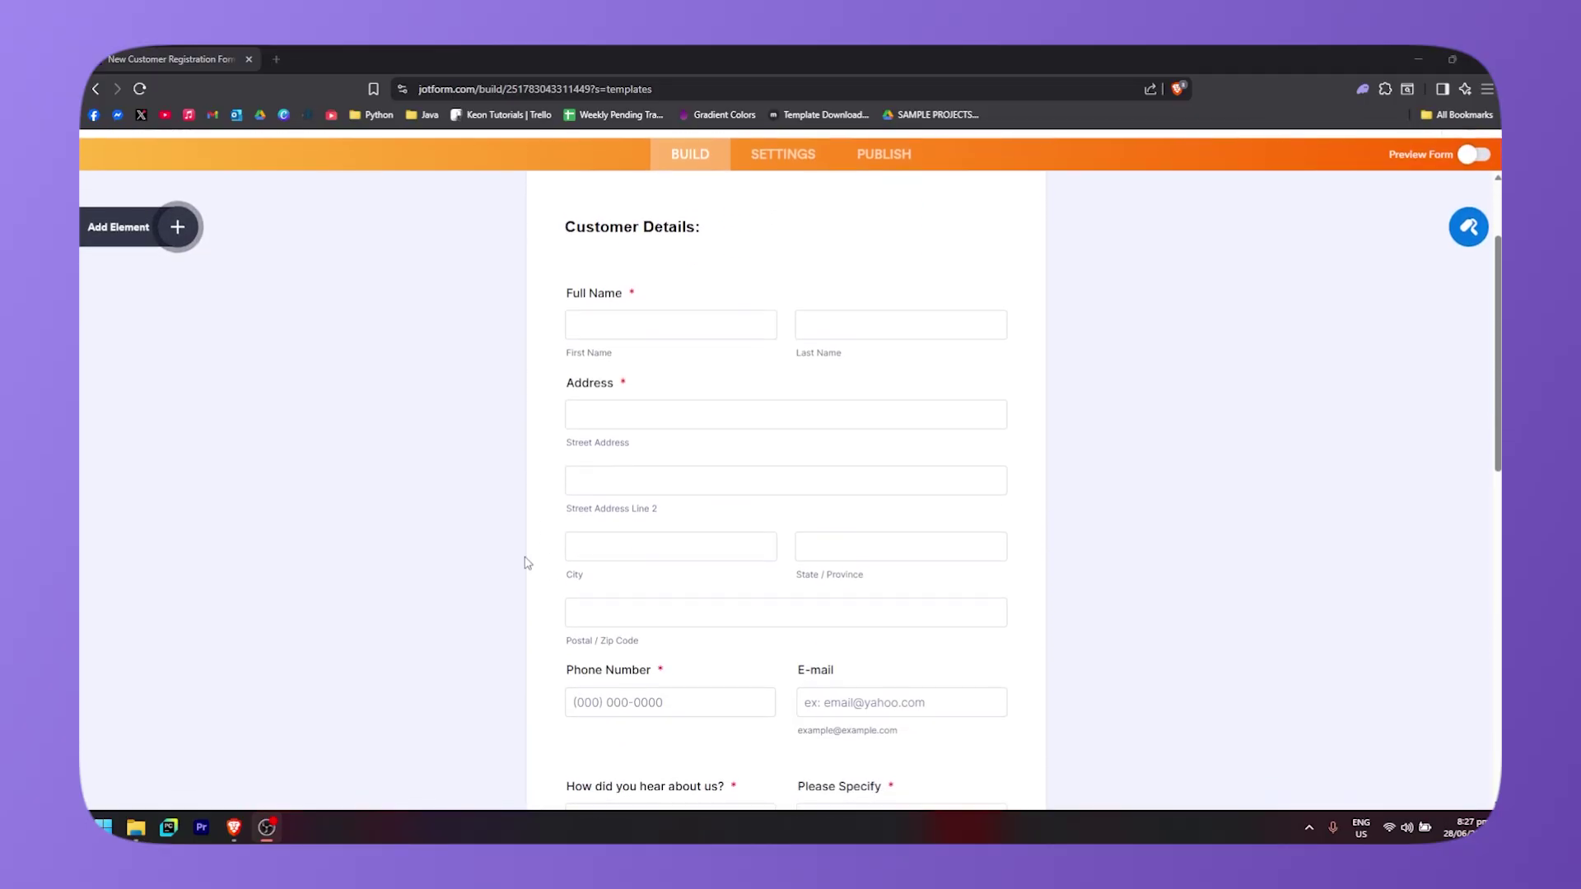
scroll(531, 563, "up", 3)
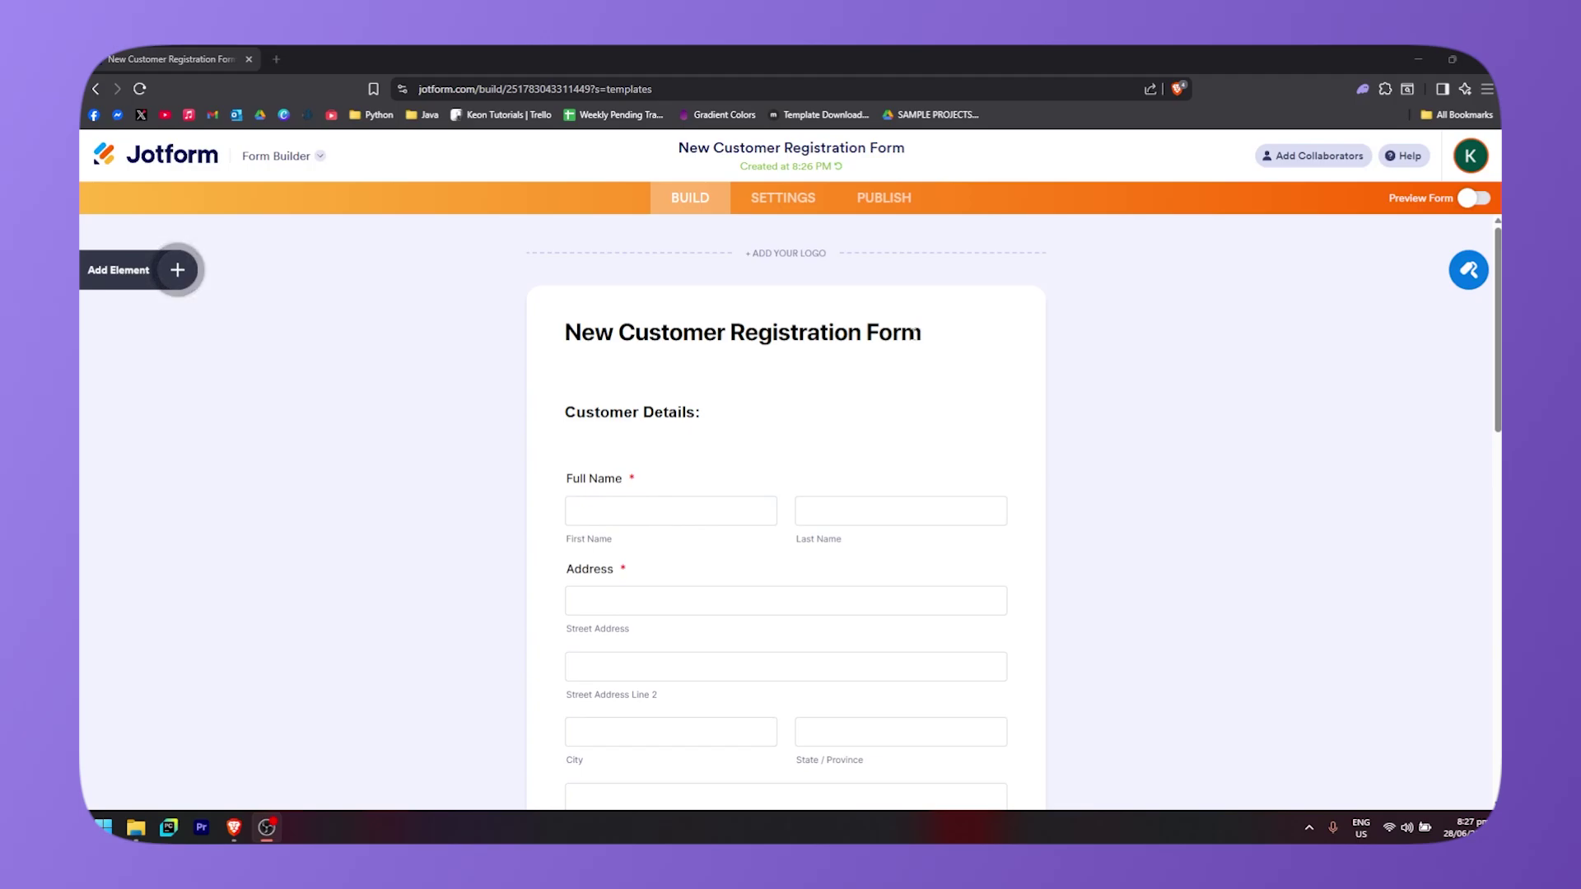
- Retype the last word of the main heading so it reads "New Customer Registration Form"
left_click(919, 333)
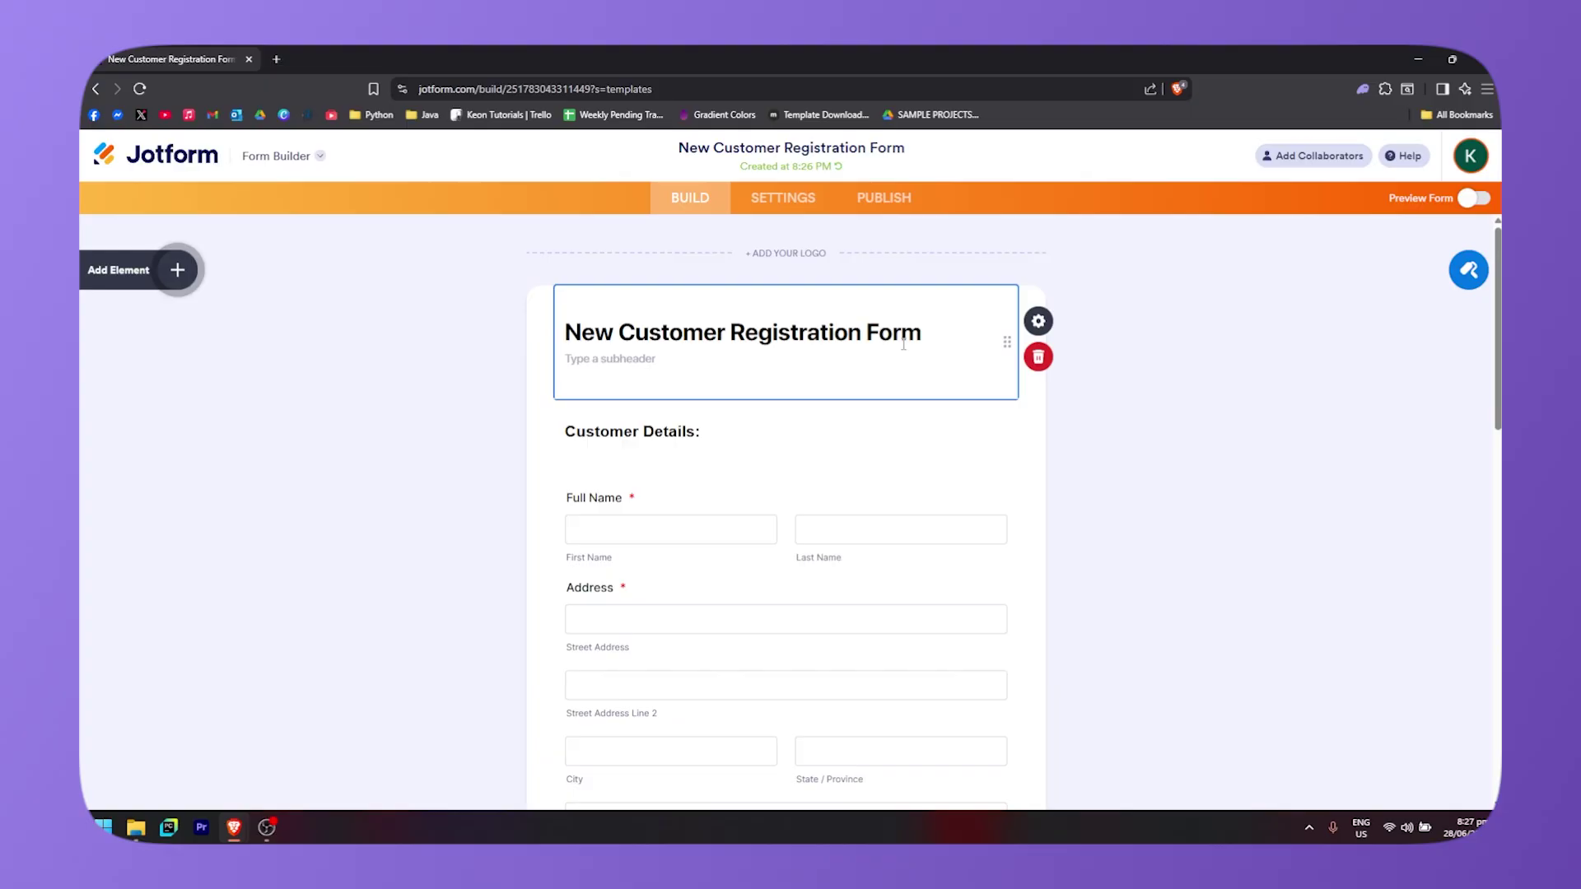
key("BackSpace")
key("BackSpace")
key("BackSpace")
type("Form")
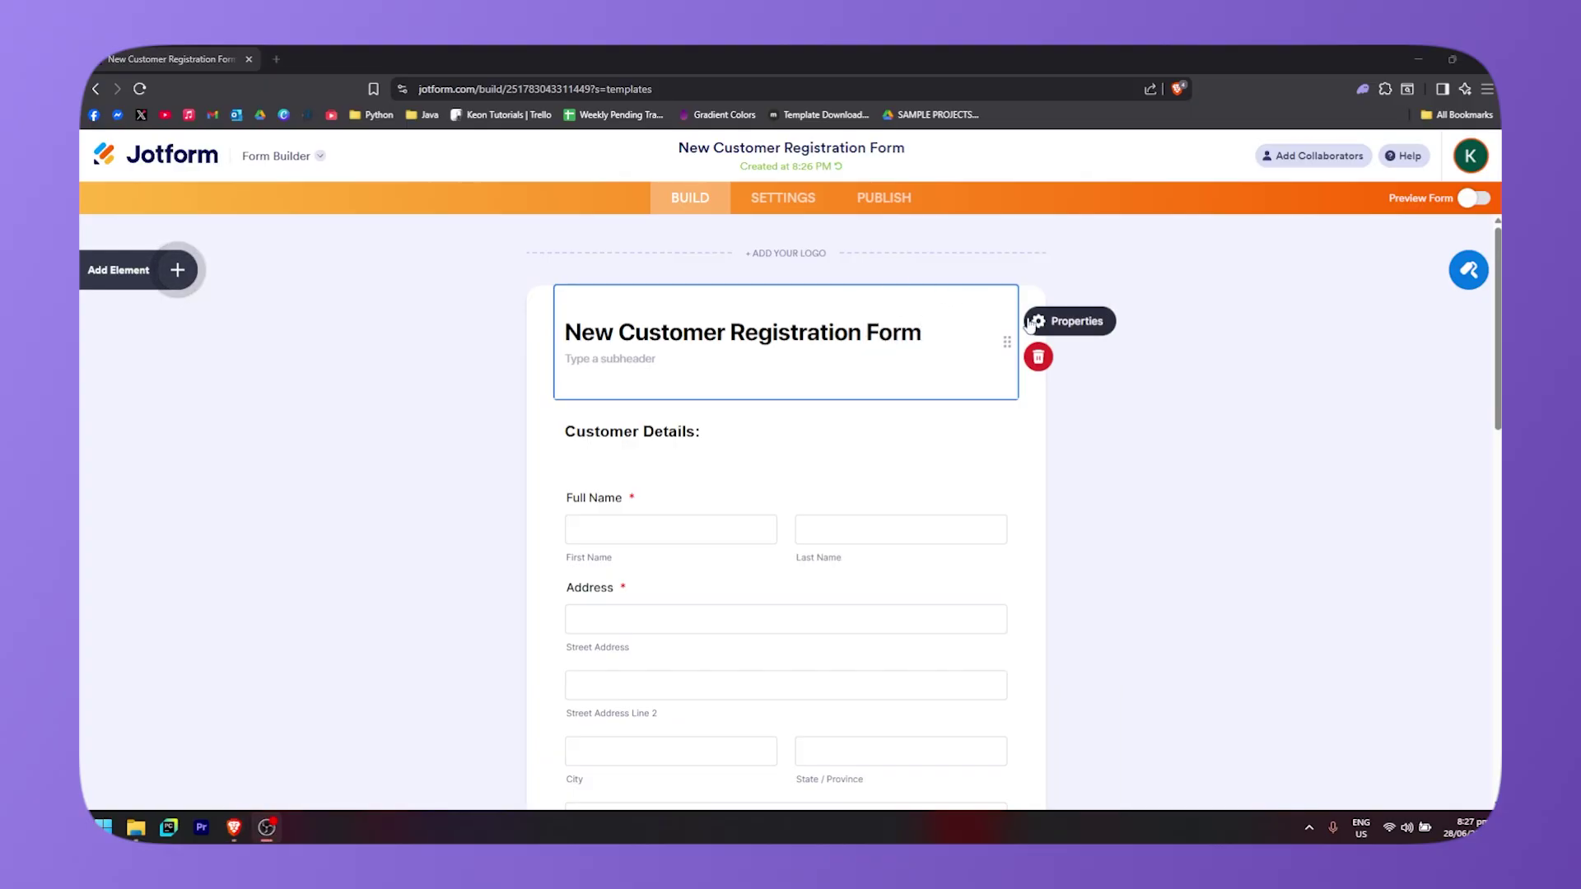
- In the main heading's properties, try the available heading sizes and set the size to Default
left_click(1050, 327)
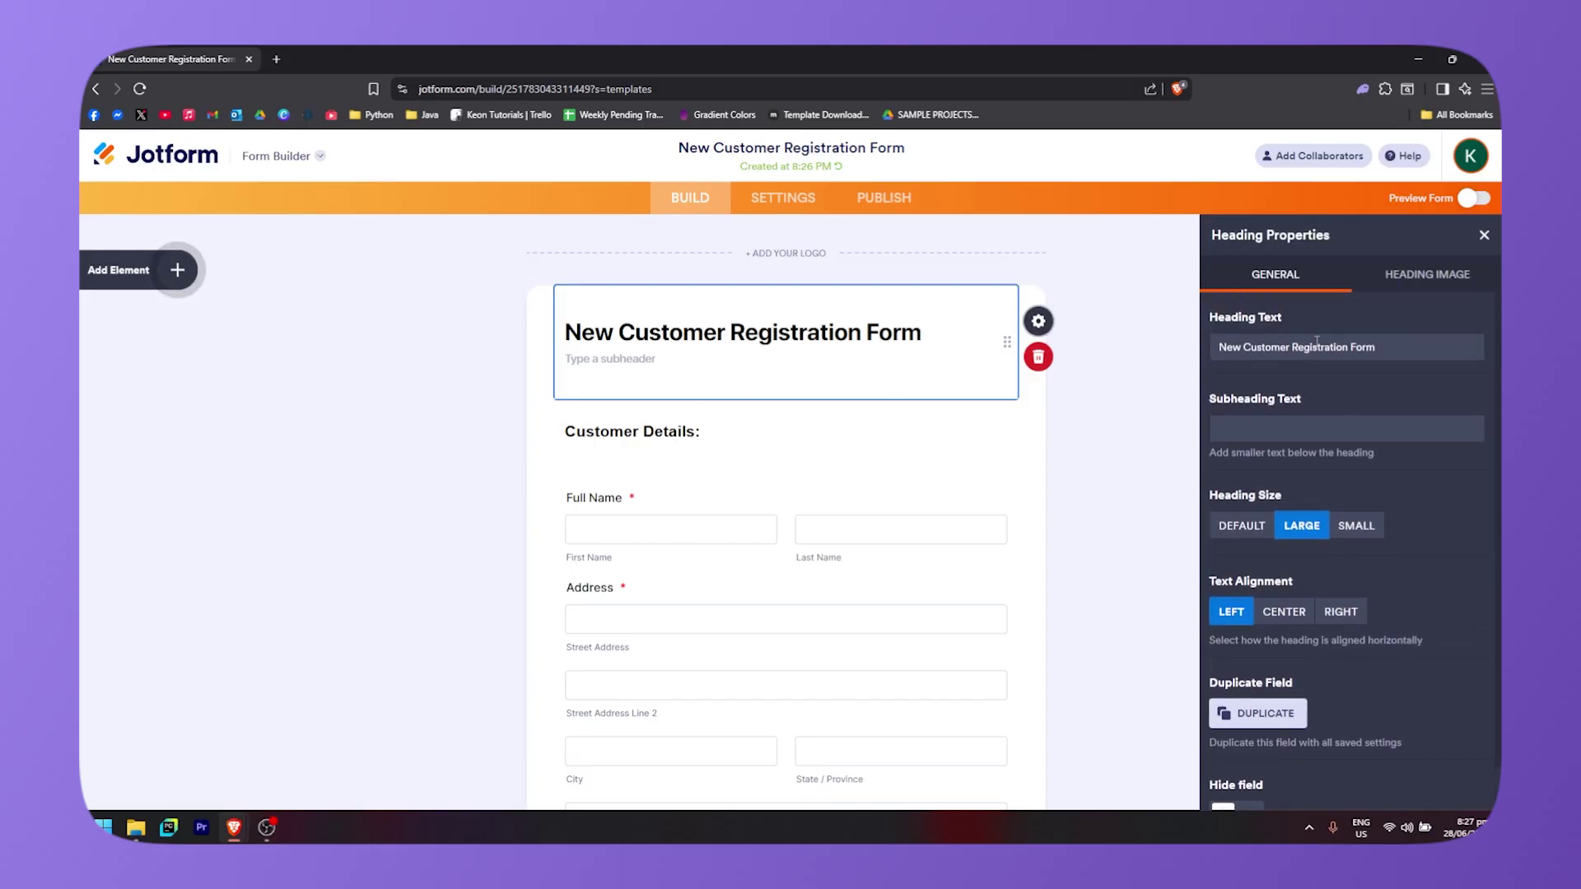
scroll(1333, 379, "down", 1)
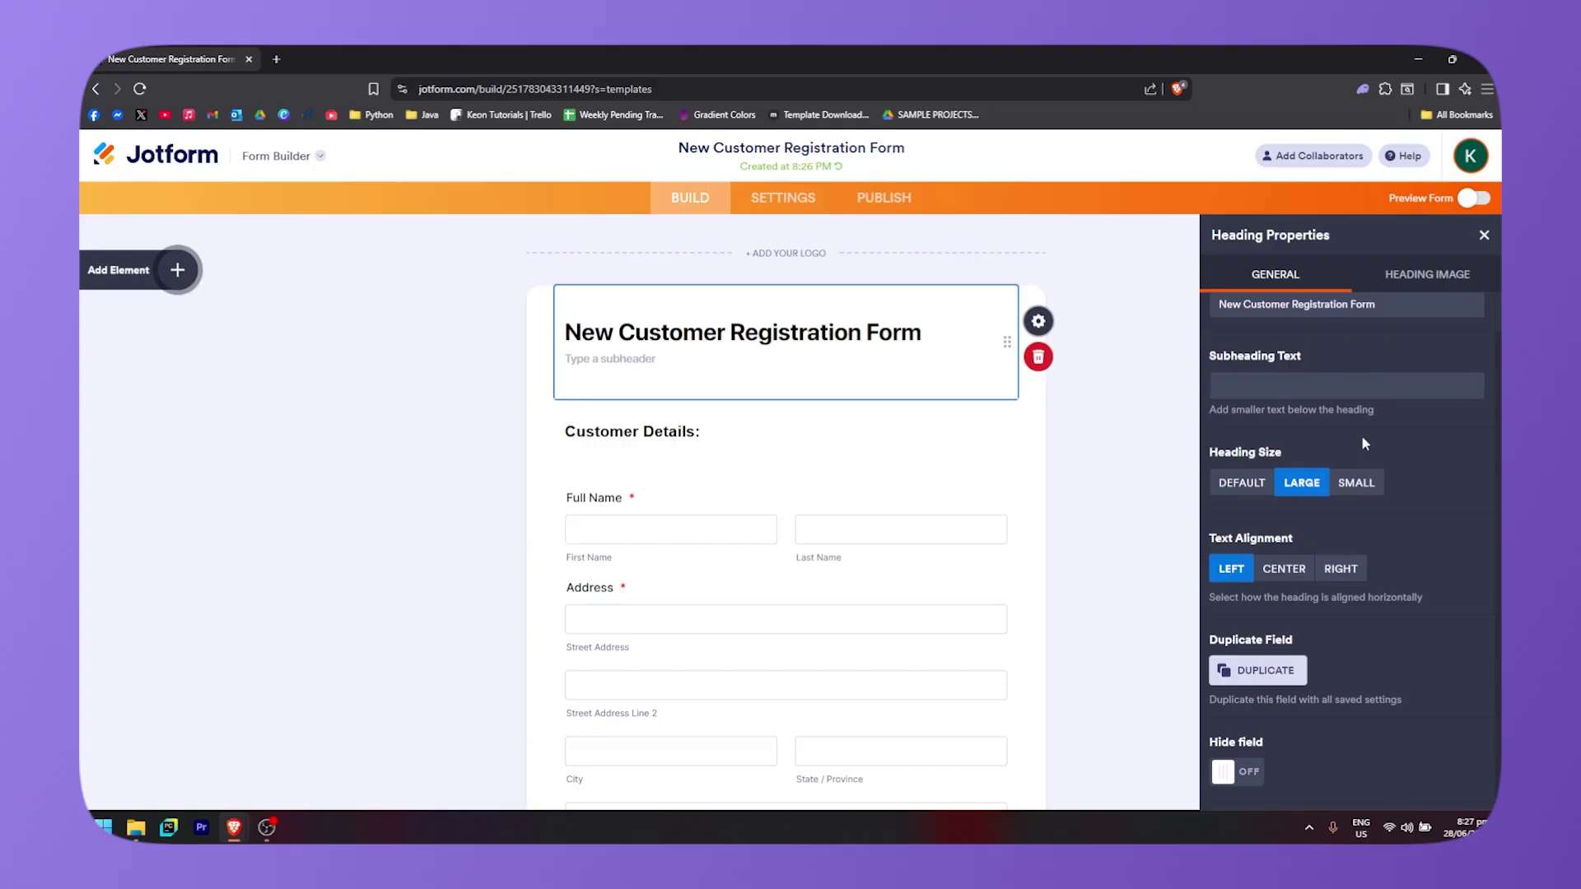
left_click(1240, 492)
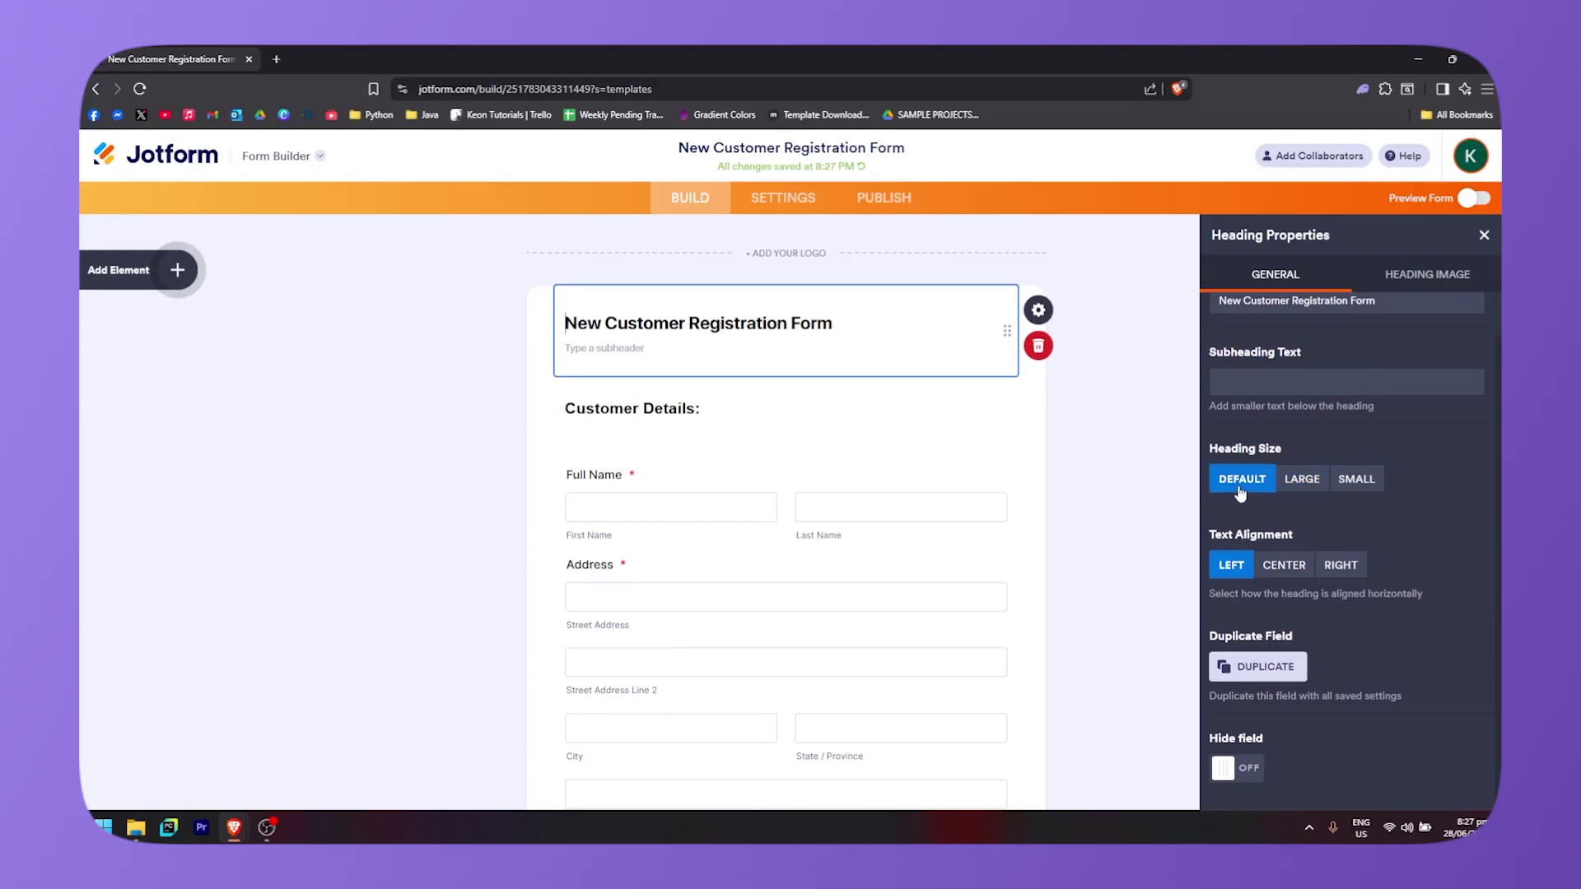
left_click(1308, 487)
left_click(1358, 484)
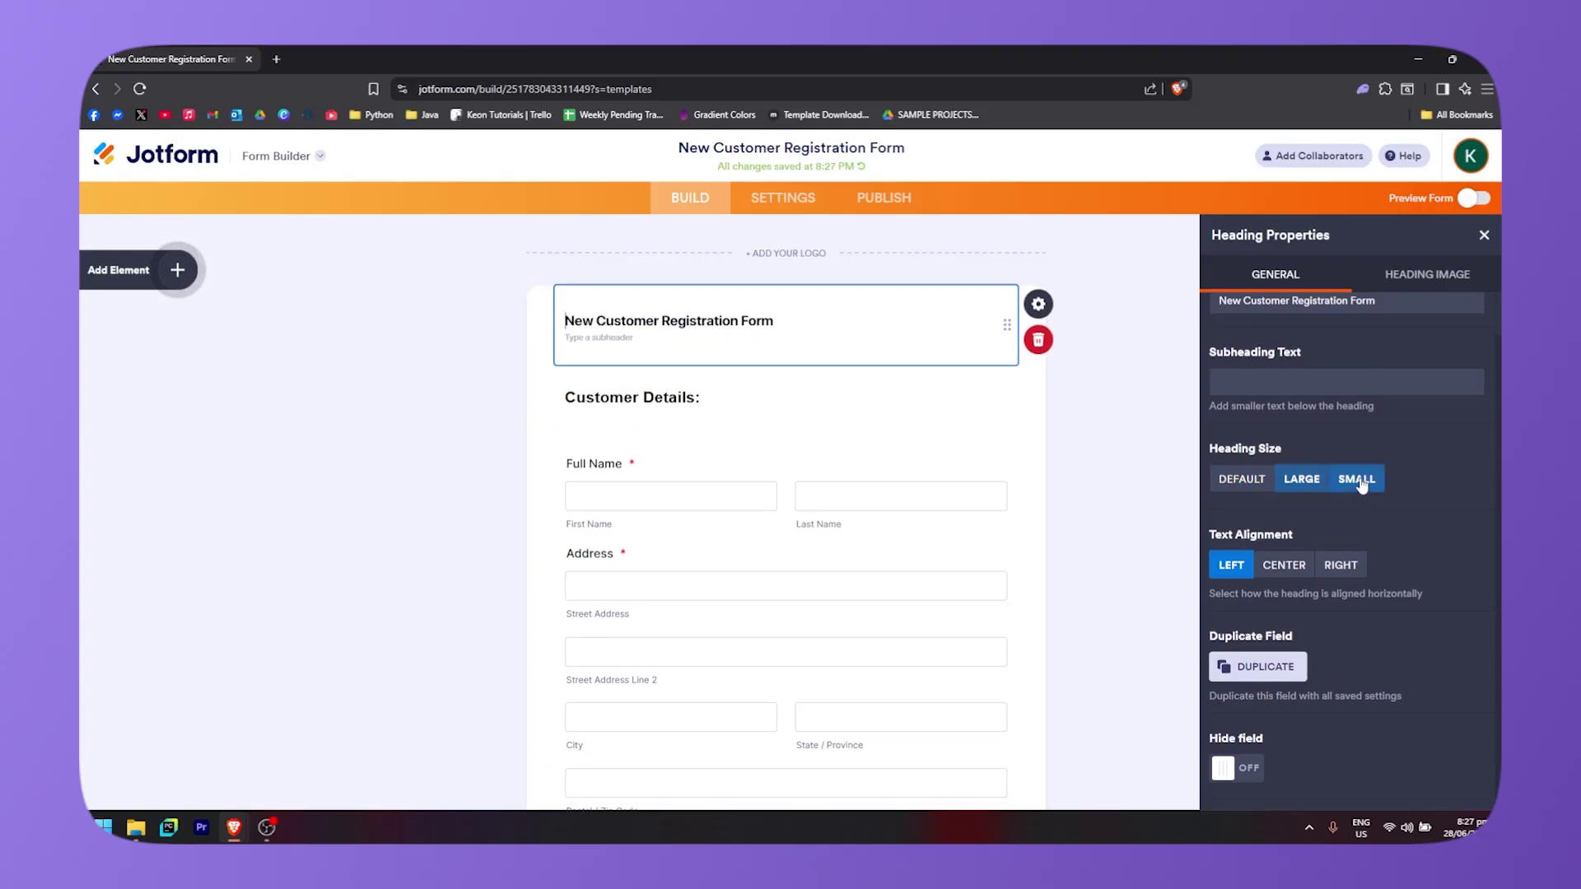
left_click(1249, 490)
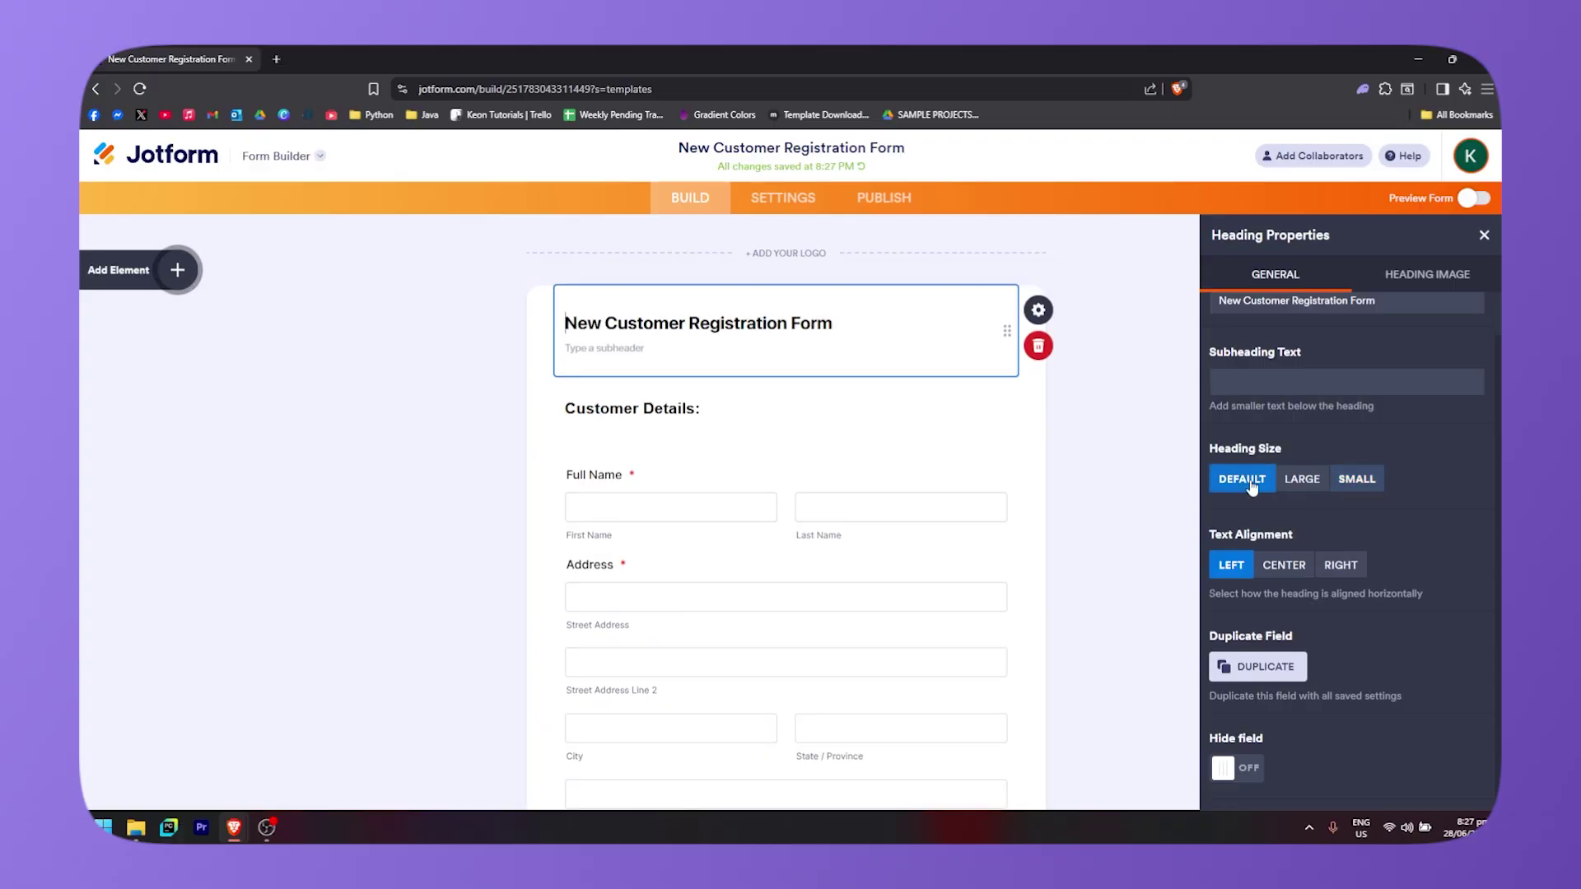
- Try the right text alignment for the main heading and settle on Center
left_click(1283, 568)
left_click(1342, 568)
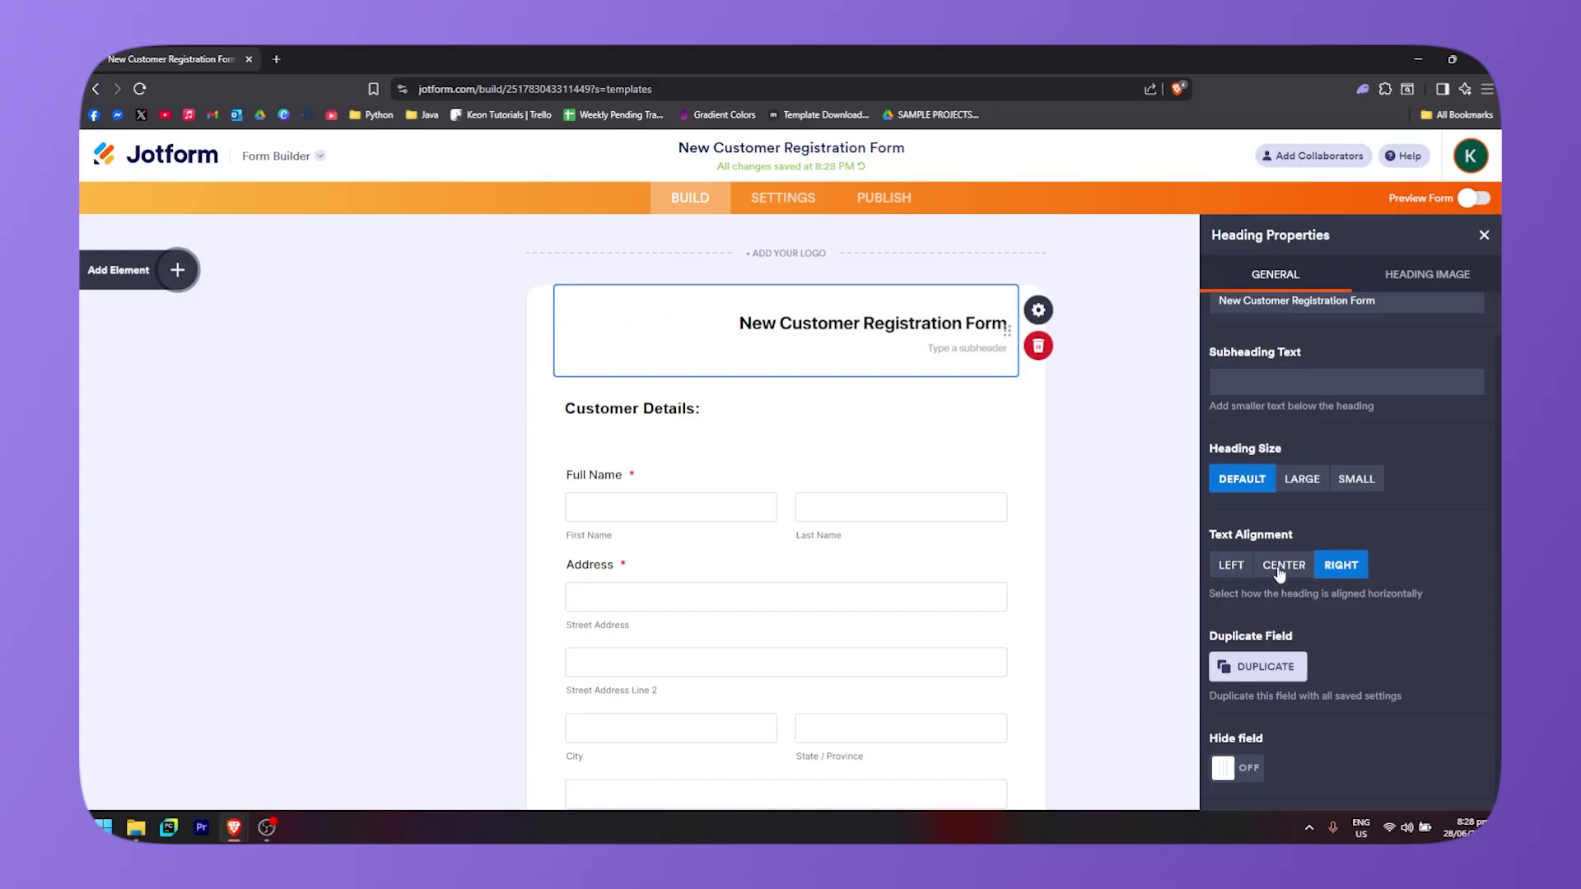
left_click(1281, 571)
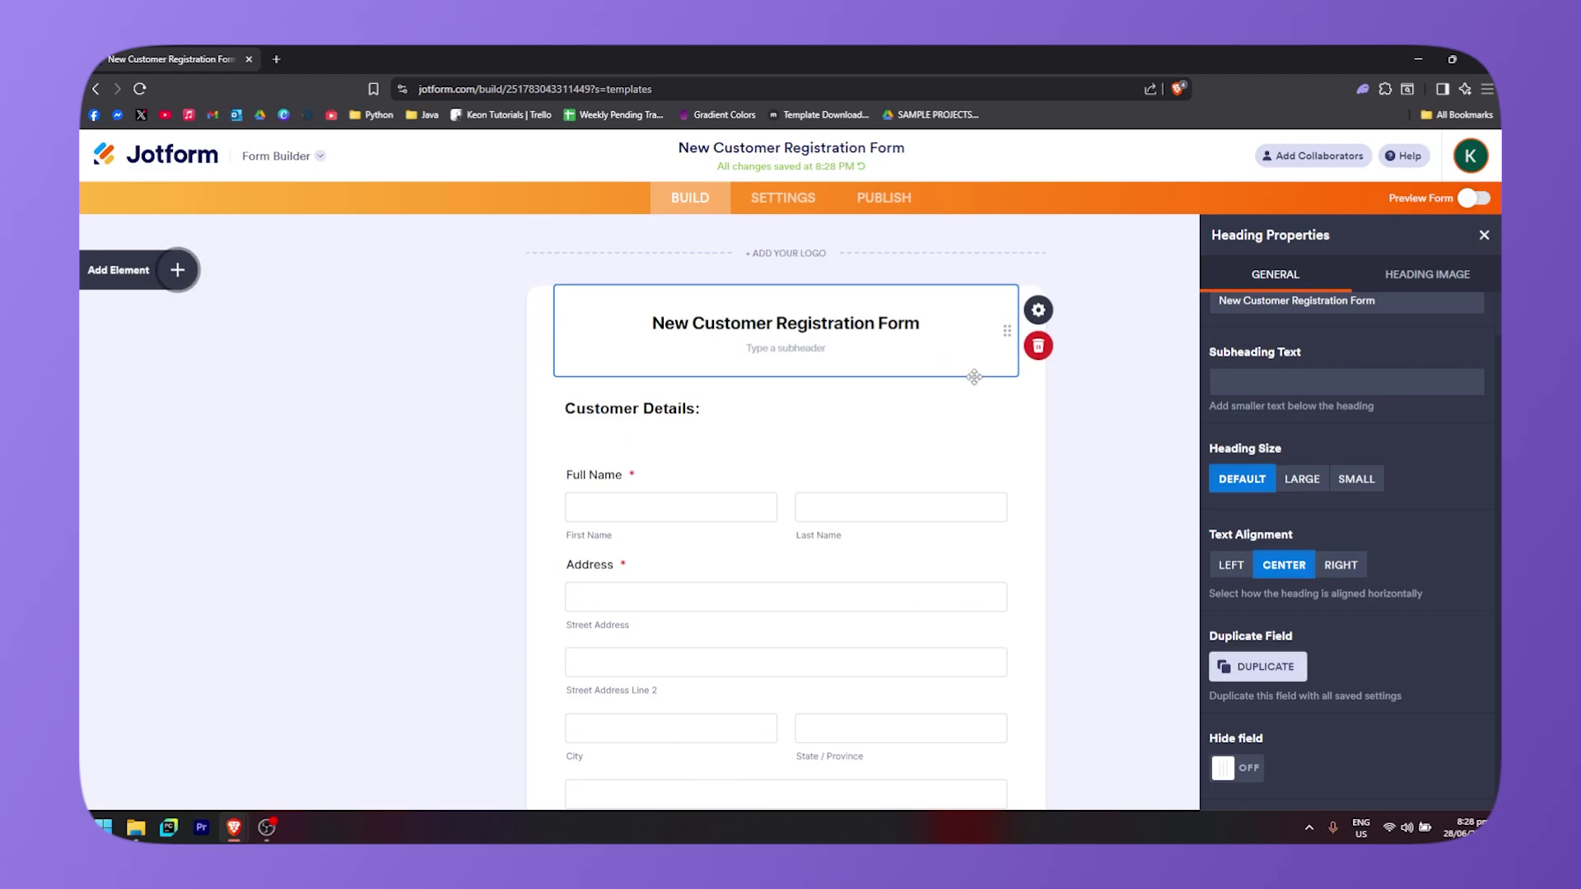
- Duplicate the main heading field and delete the copy
left_click(1232, 671)
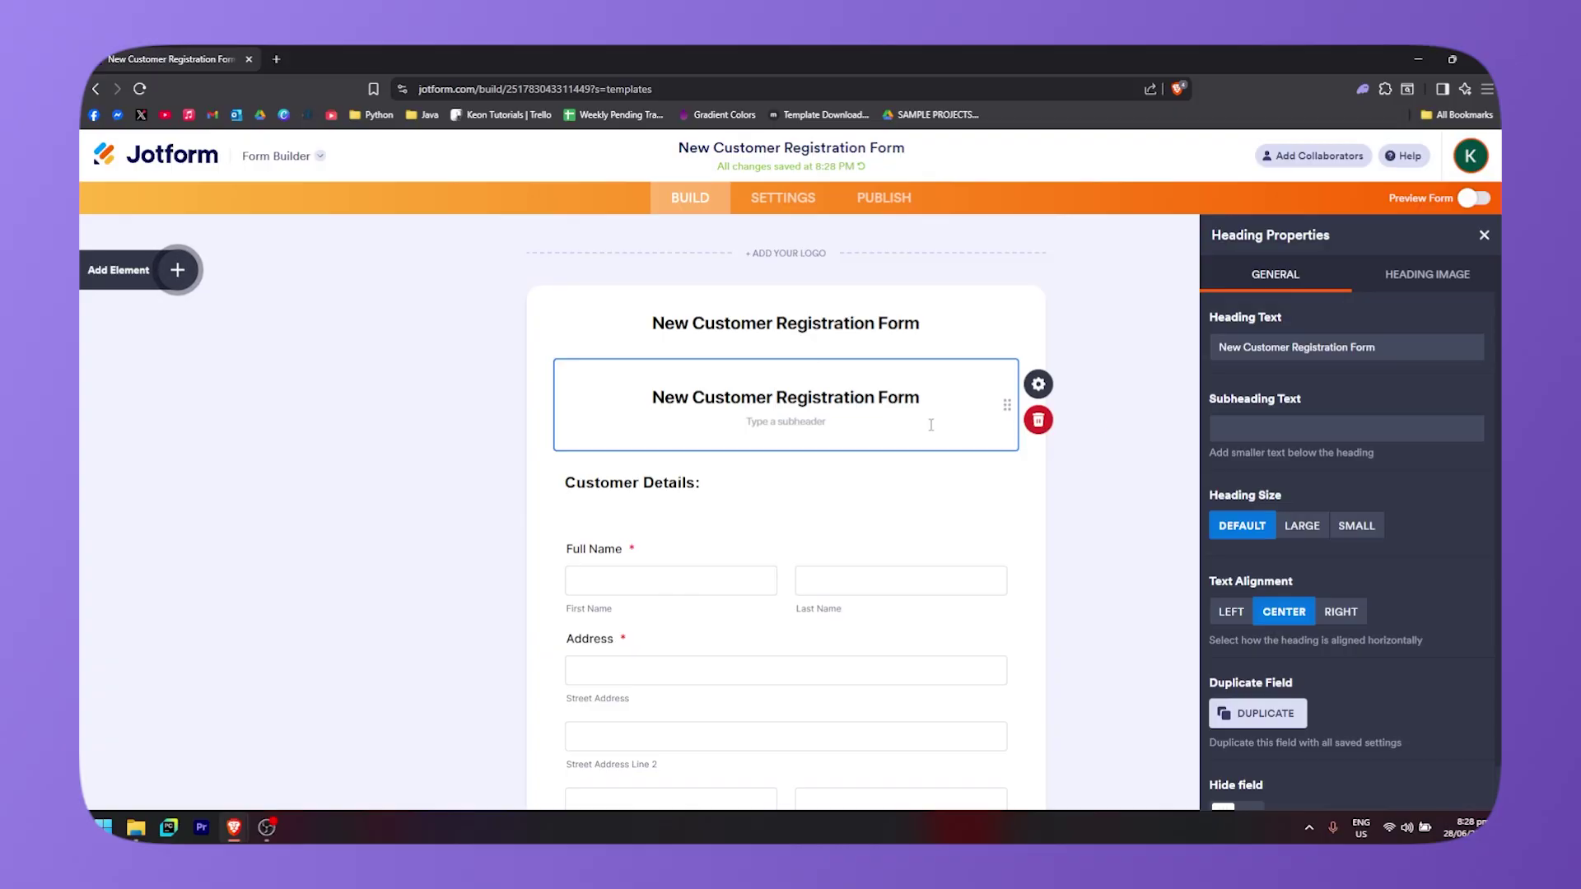
left_click(1068, 421)
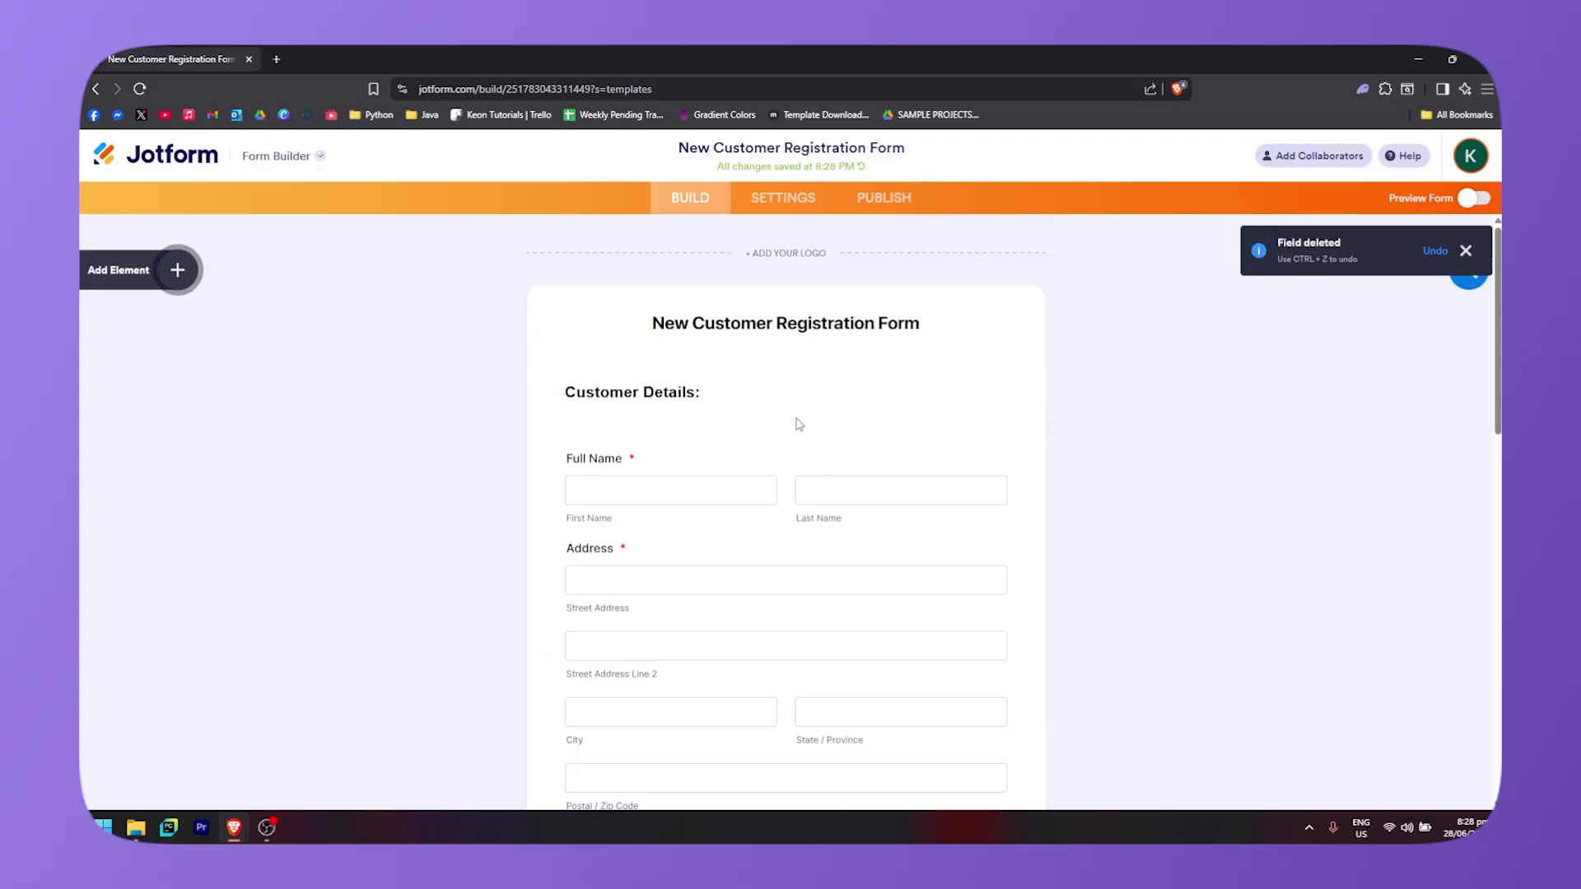
- Turn on Hide field for the main heading in its properties and turn it off again
left_click(832, 325)
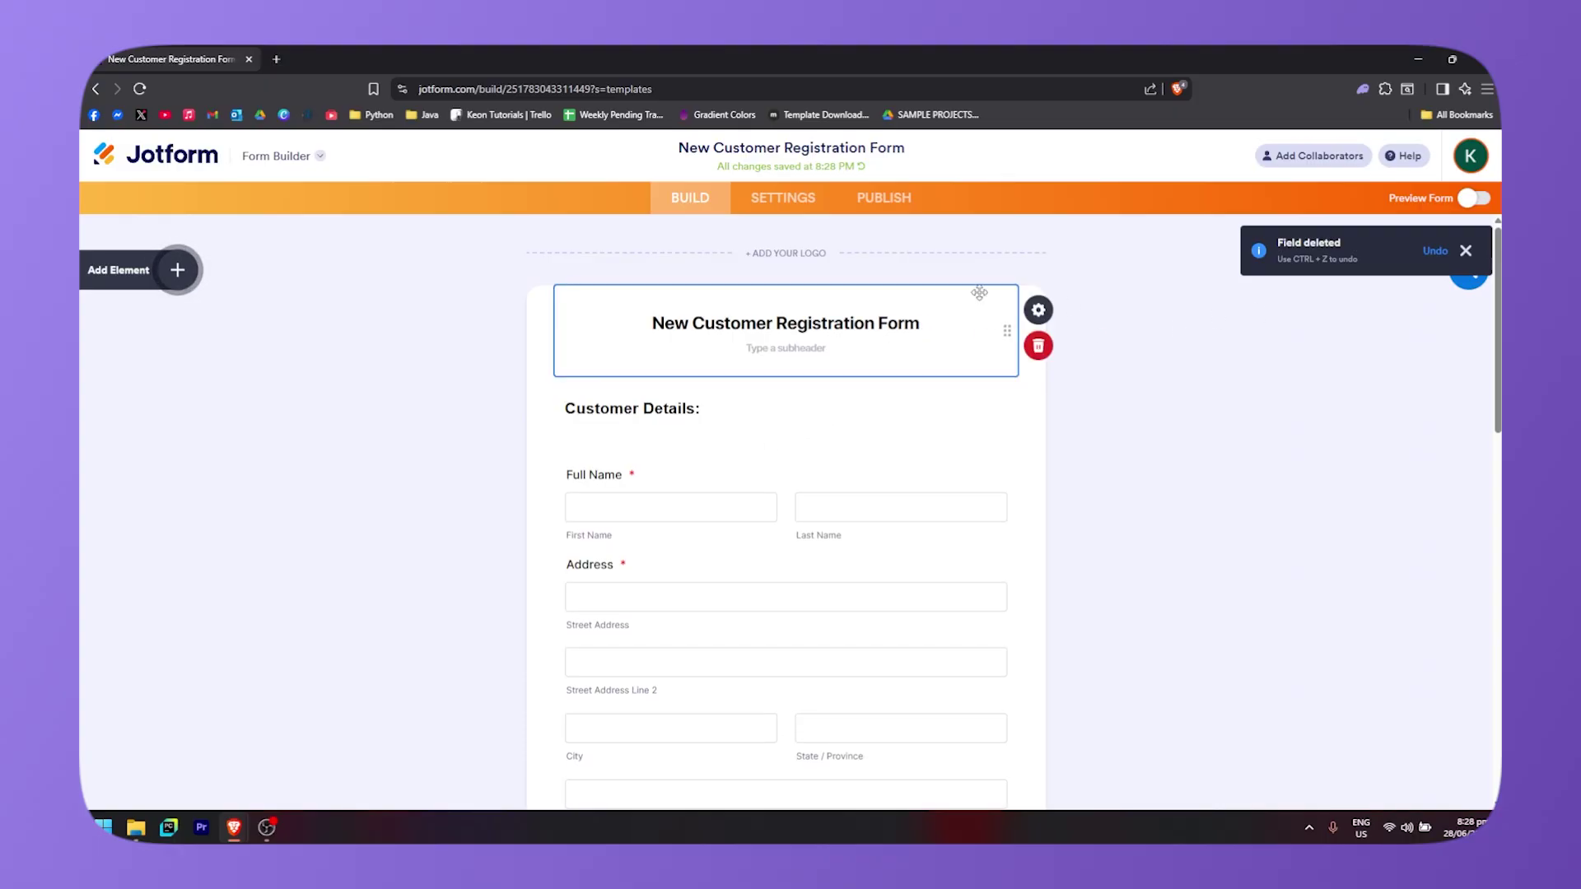
left_click(1042, 312)
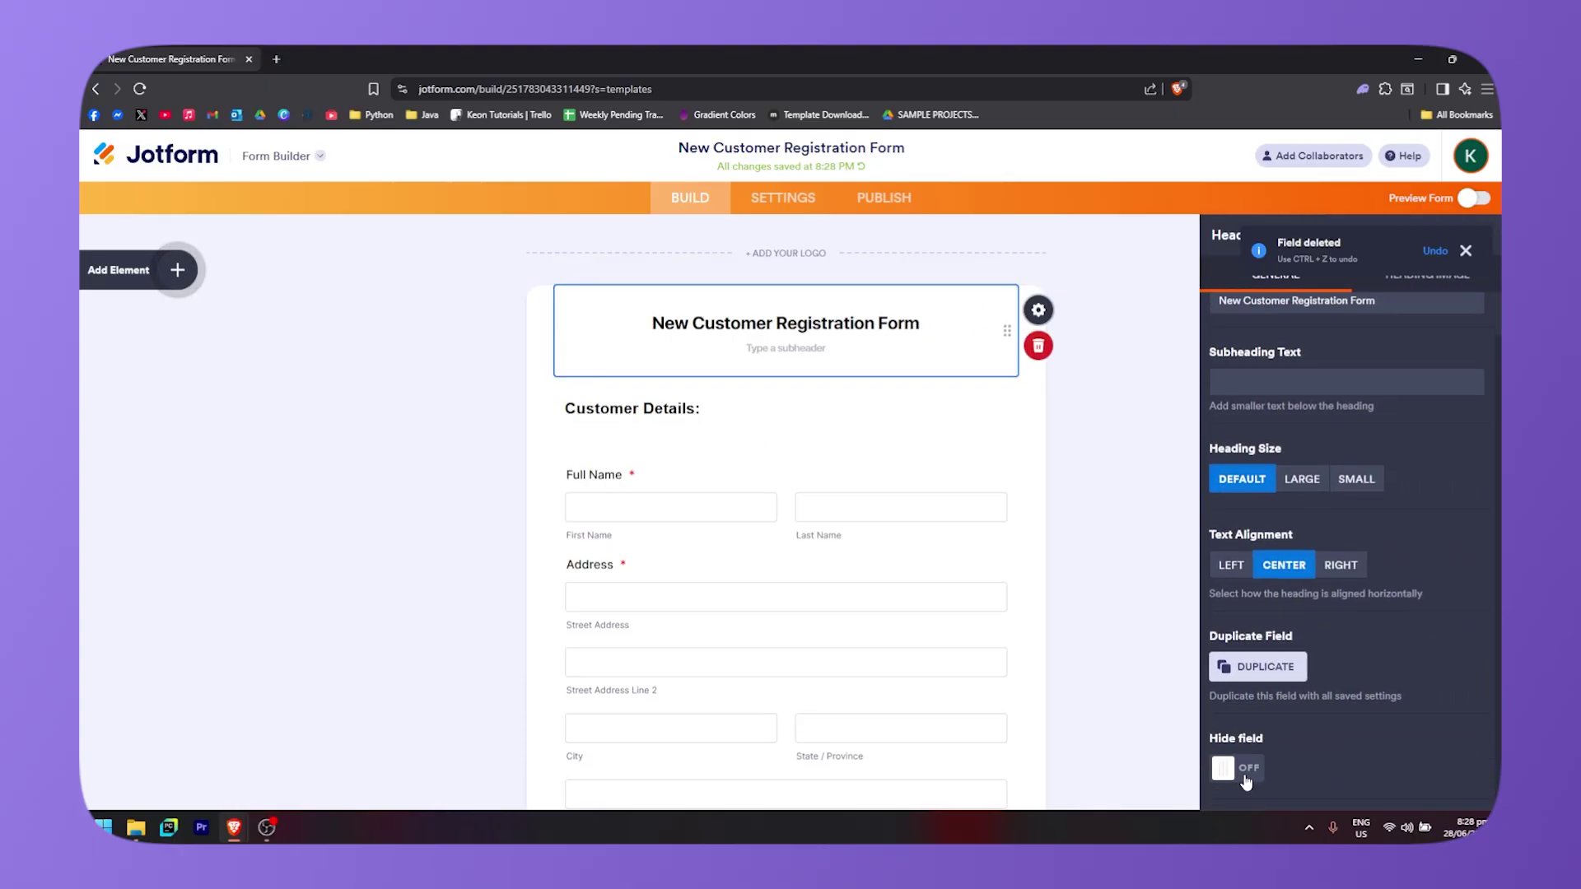
left_click(1244, 777)
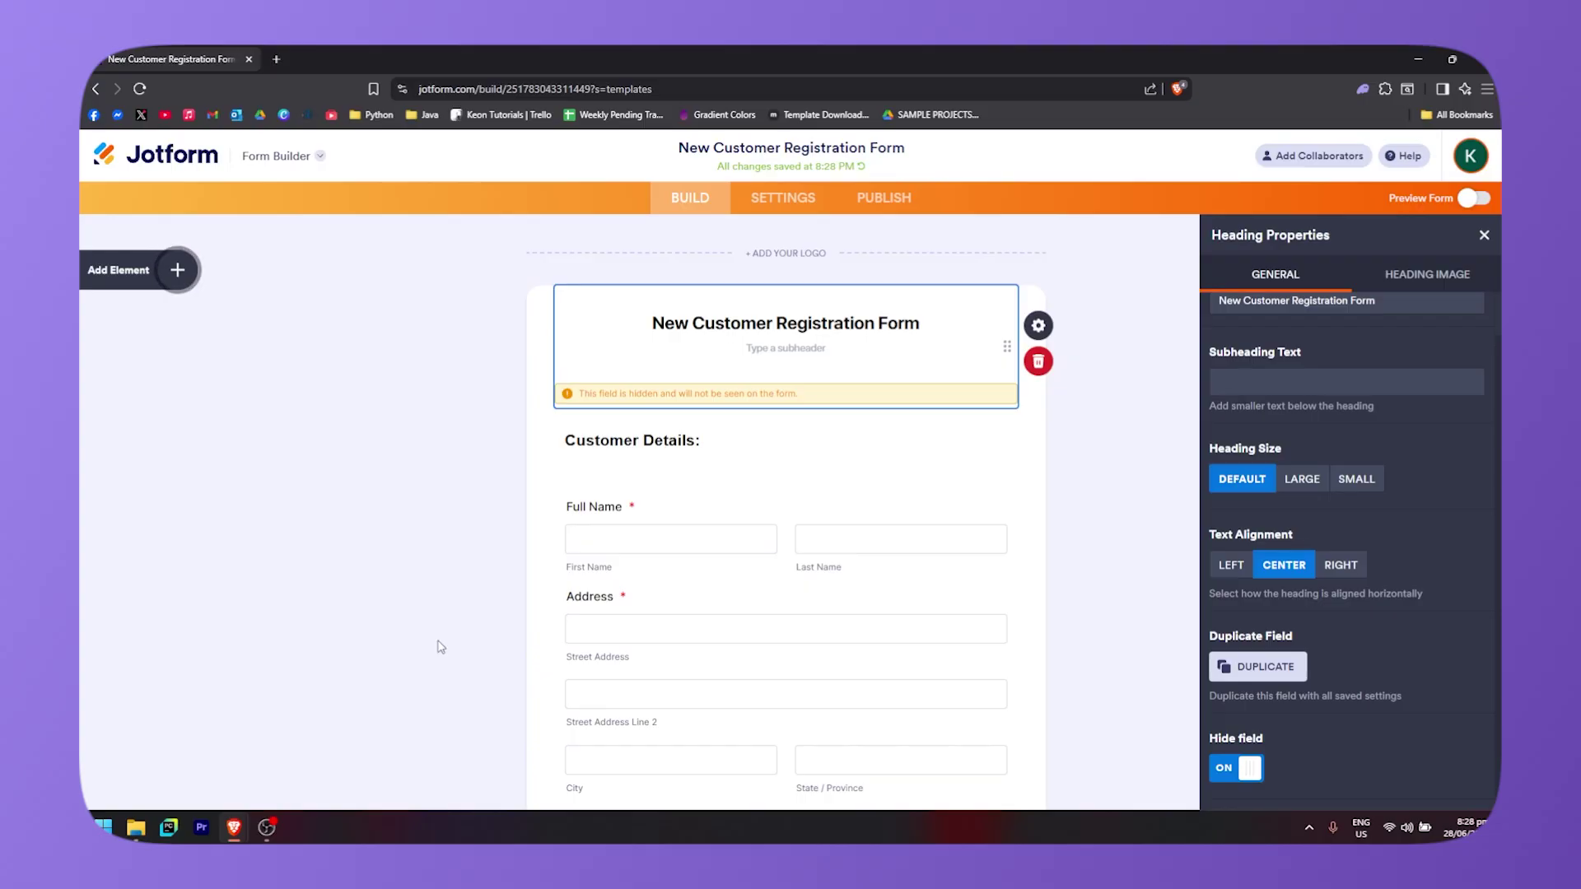
key("alt+Tab")
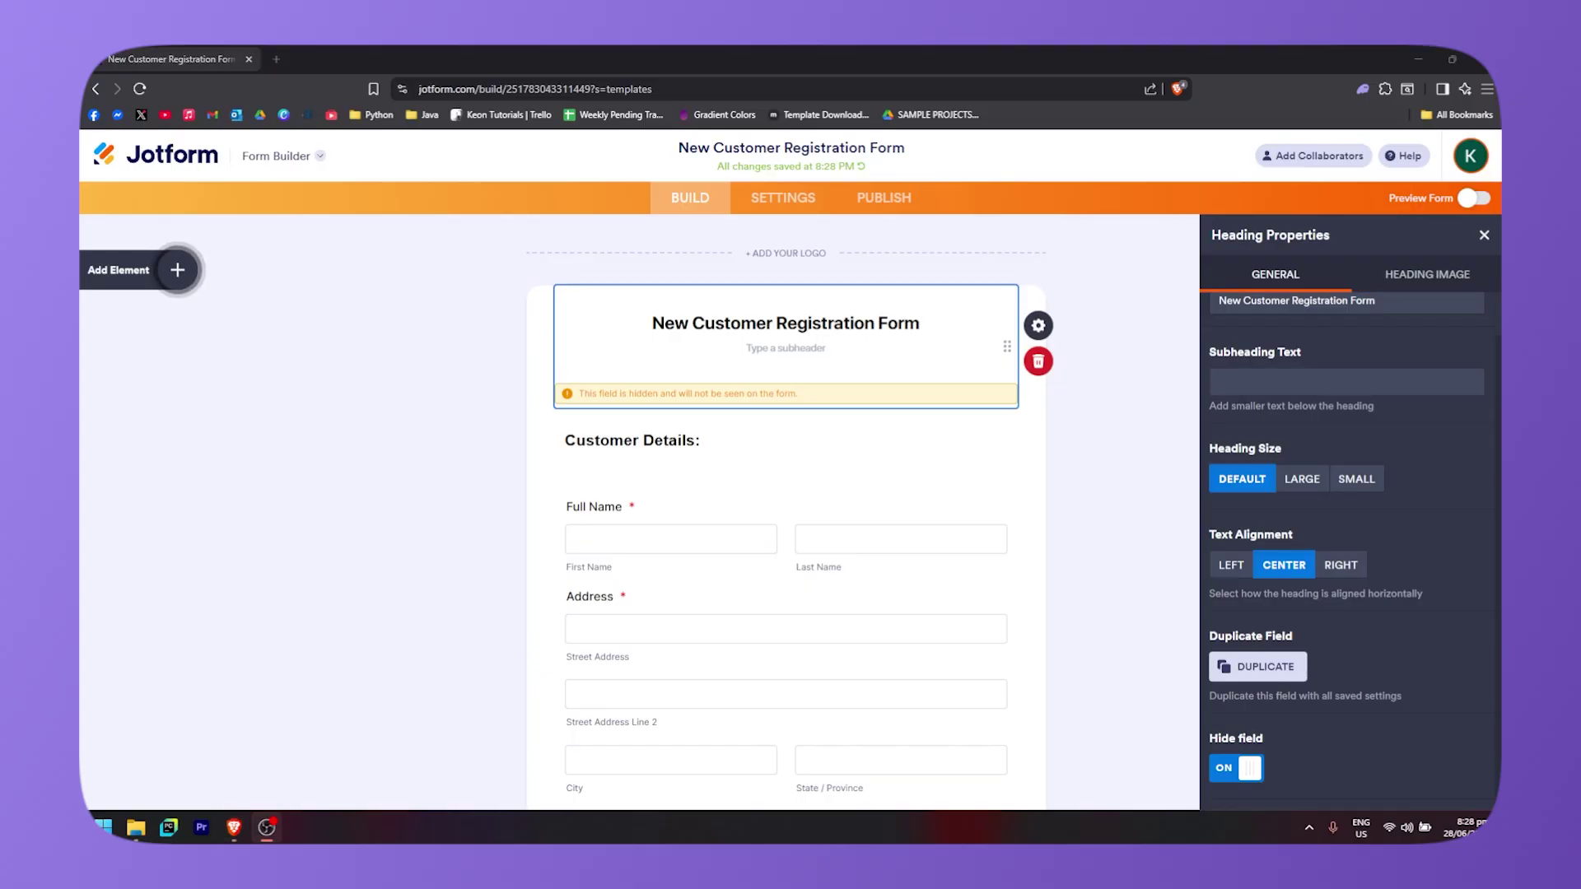
left_click(1228, 768)
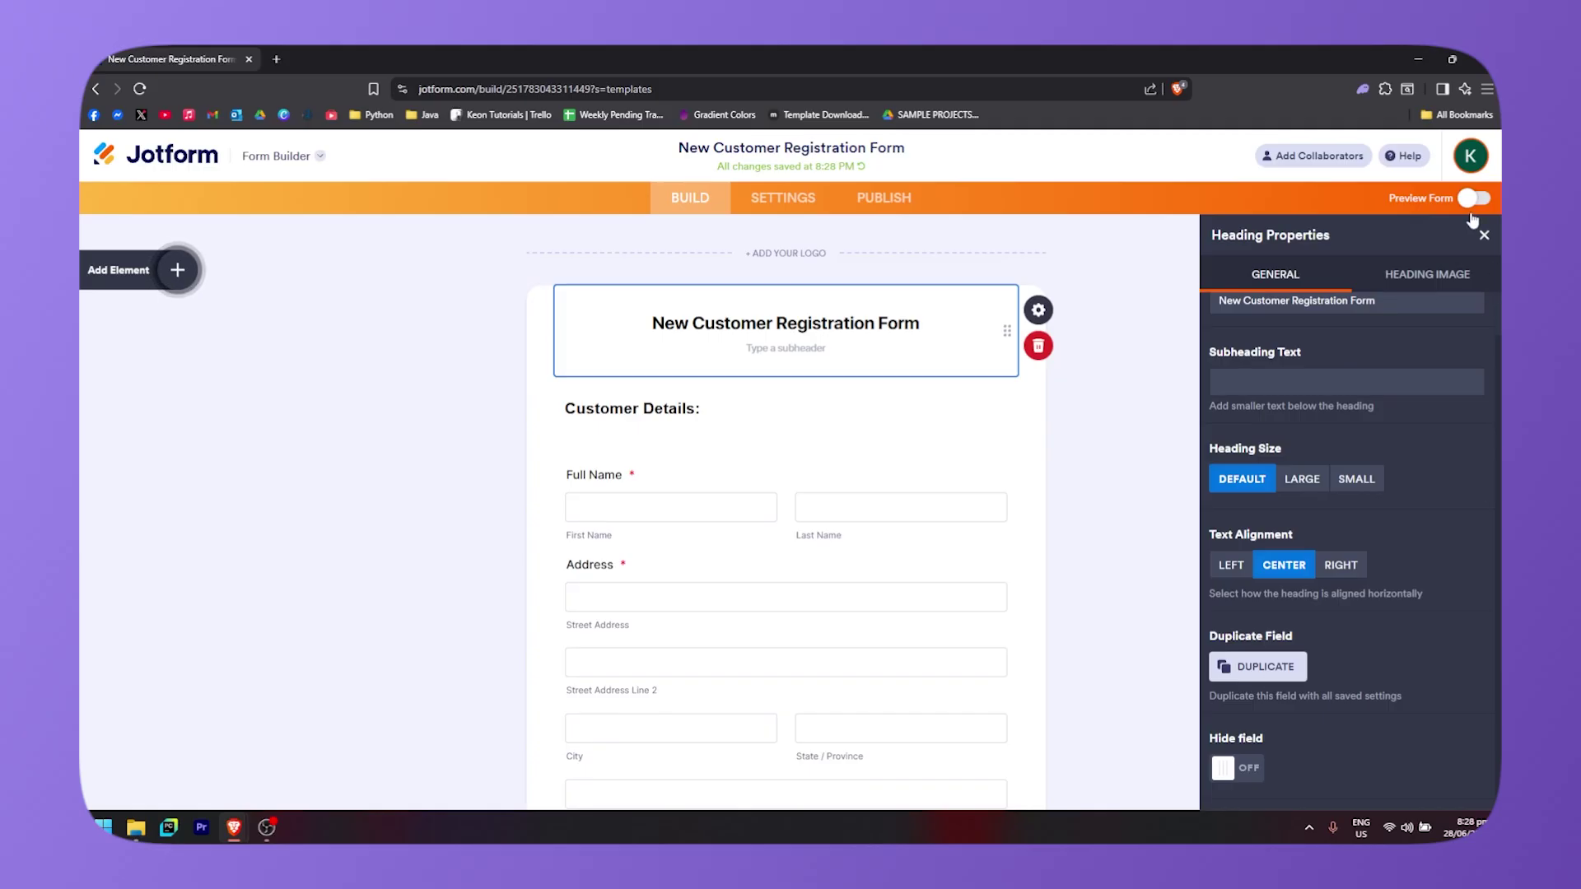
- Check the heading image options and preview the whole form in desktop layout down to its Submit button
left_click(1417, 278)
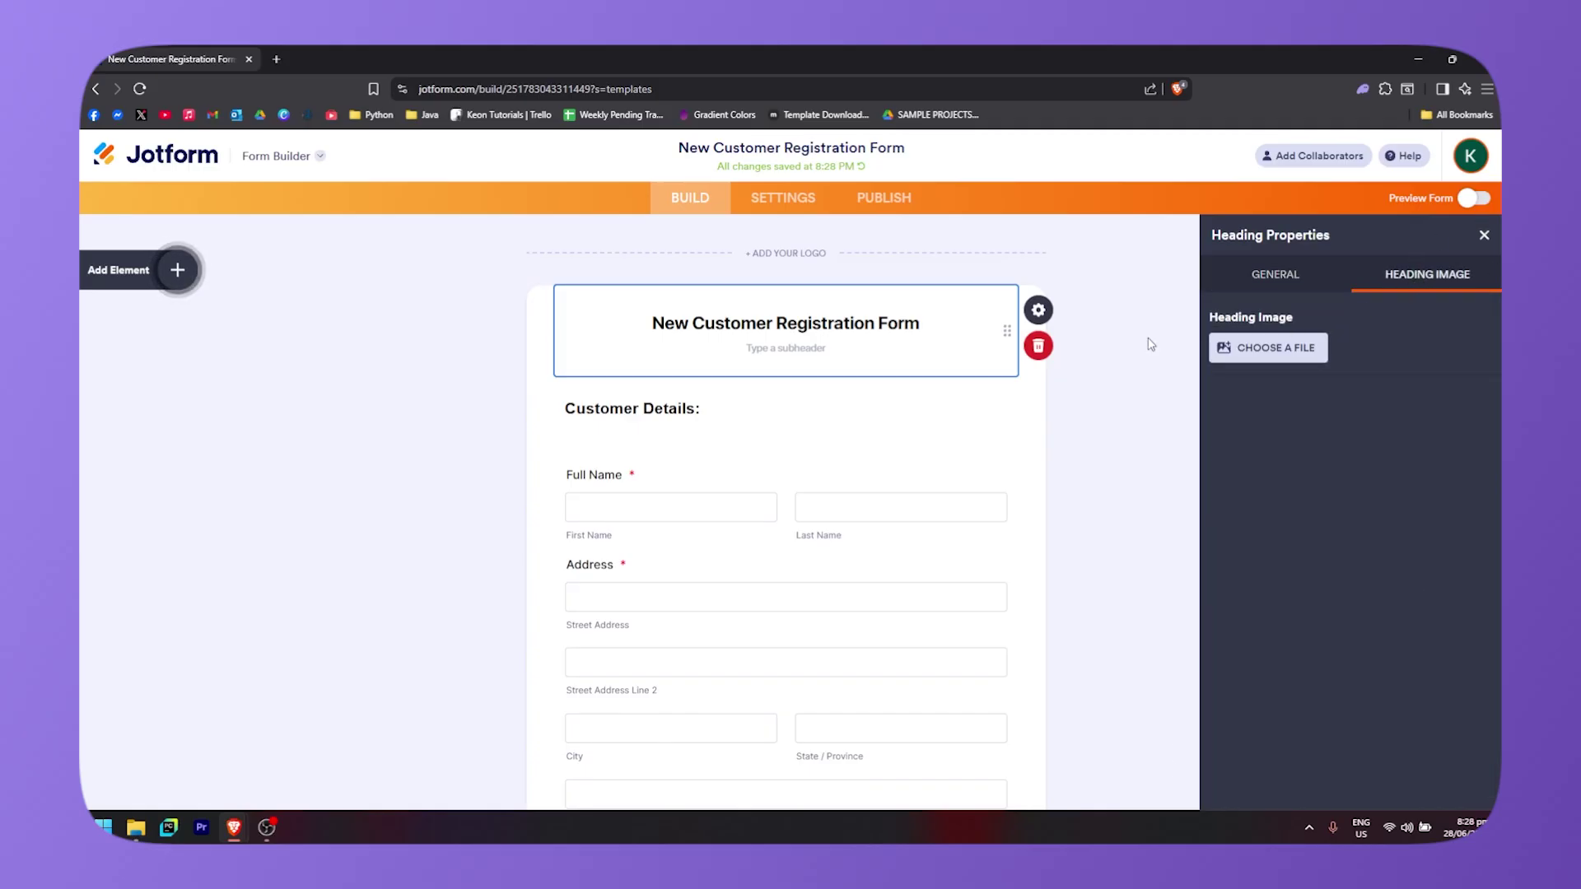
left_click(1484, 238)
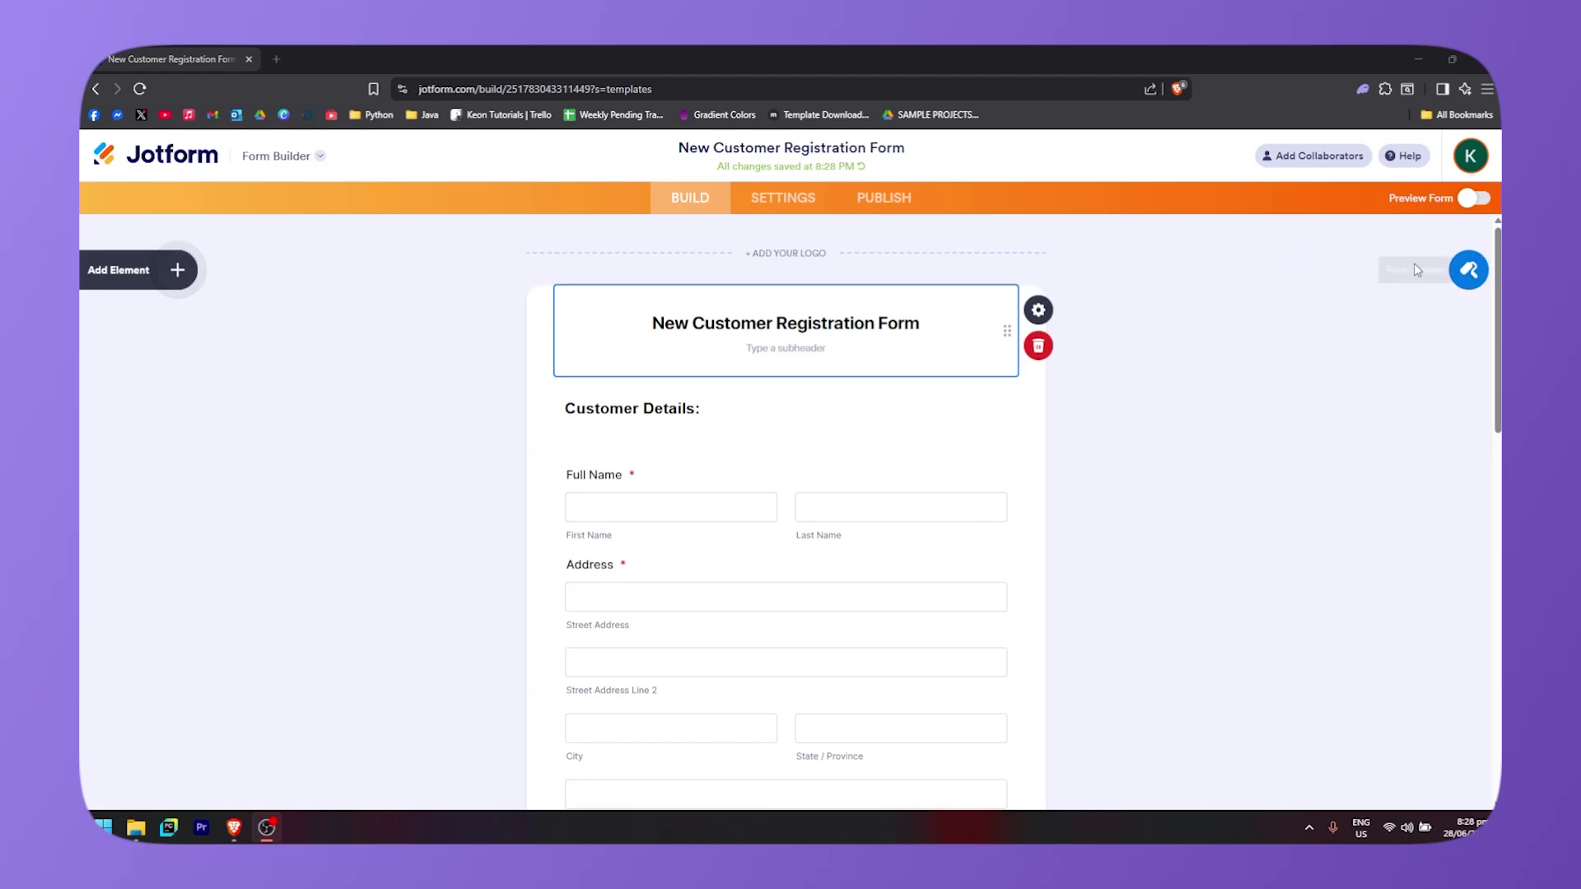
left_click(1469, 199)
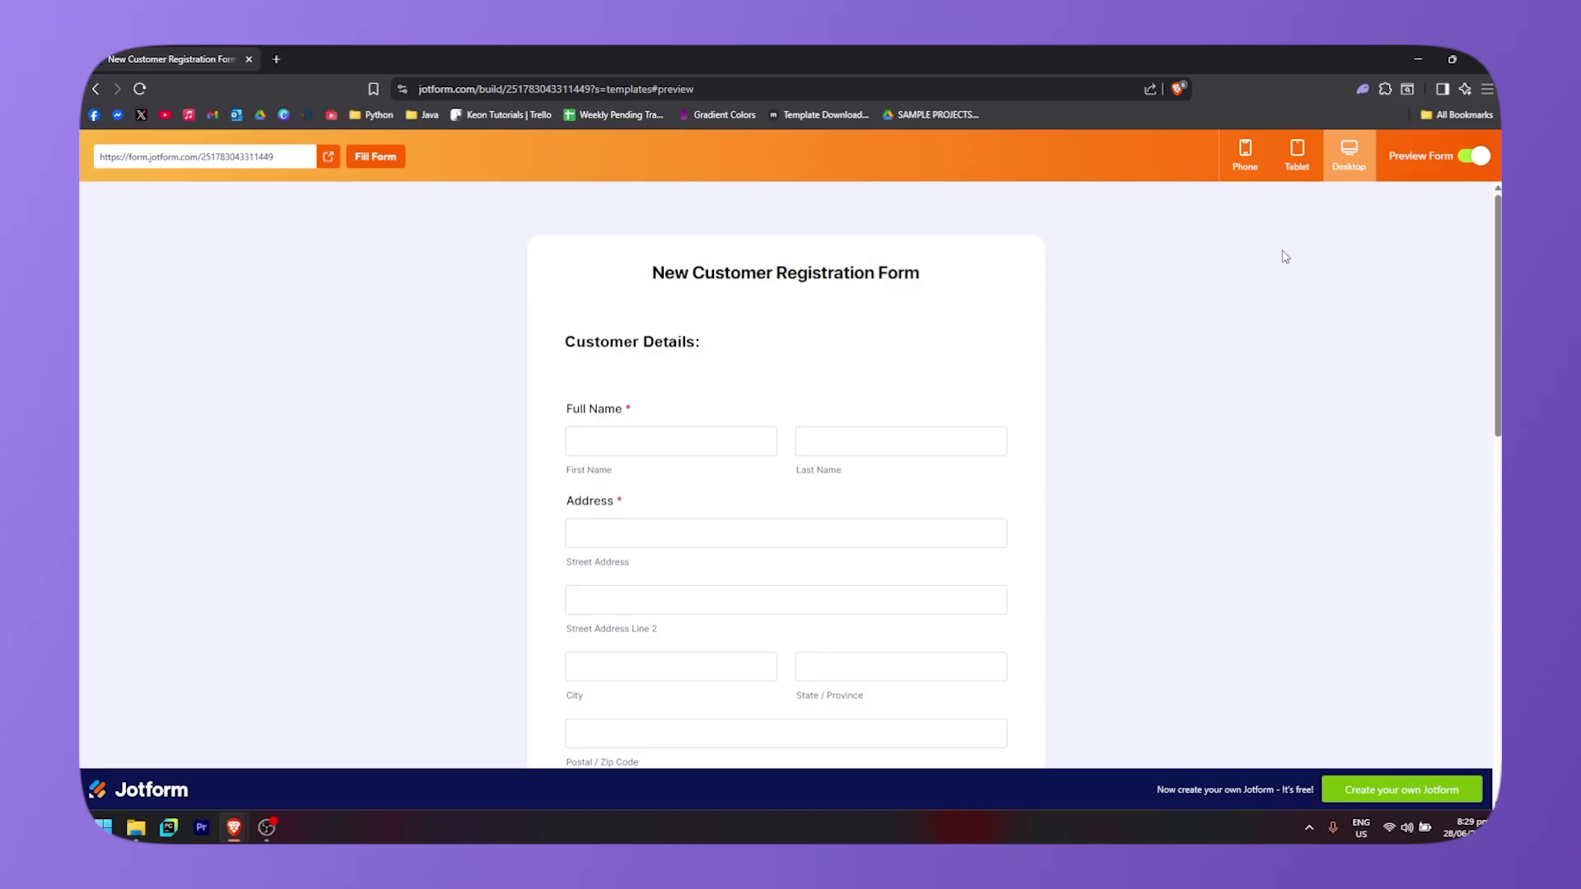
scroll(958, 559, "down", 3)
scroll(1192, 522, "up", 3)
scroll(1005, 489, "down", 10)
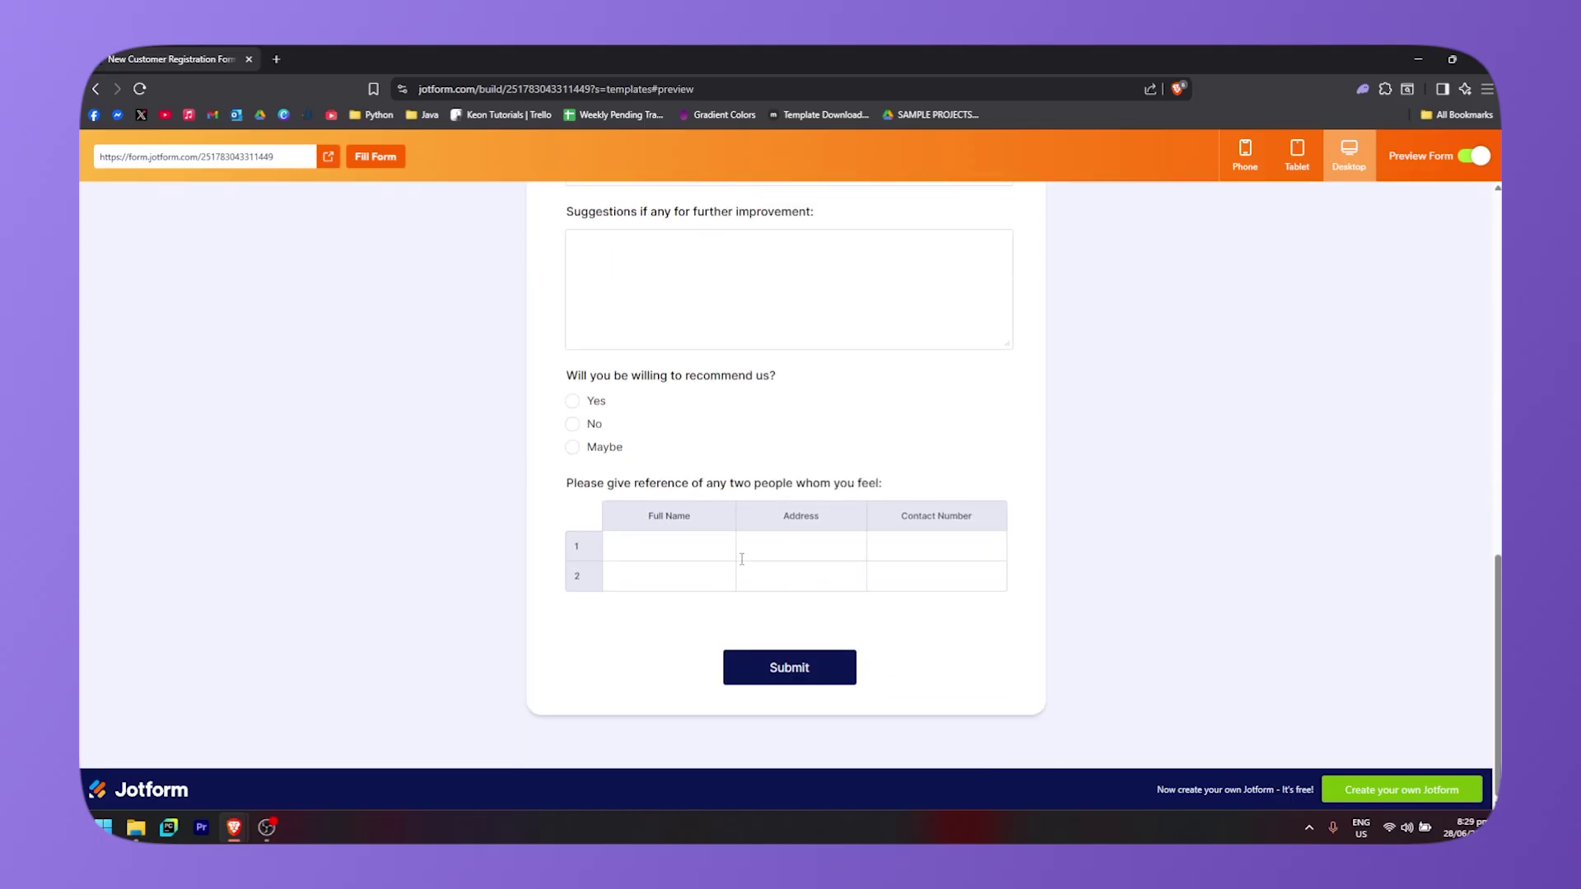
scroll(1164, 607, "up", 10)
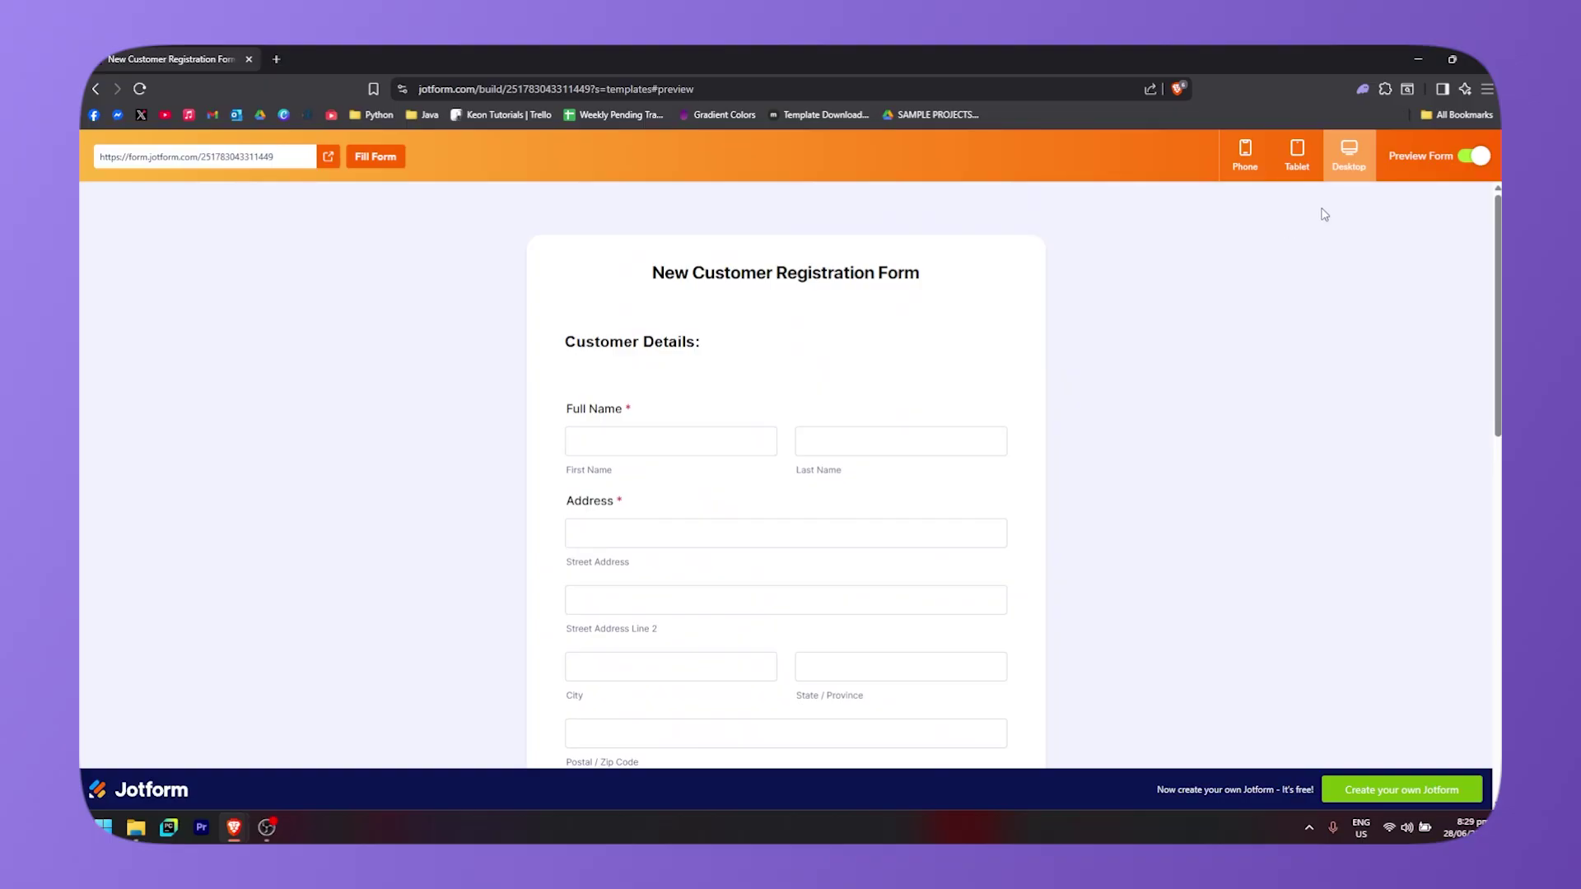
- Preview the form in tablet layout, checking both portrait and landscape orientation
left_click(1297, 155)
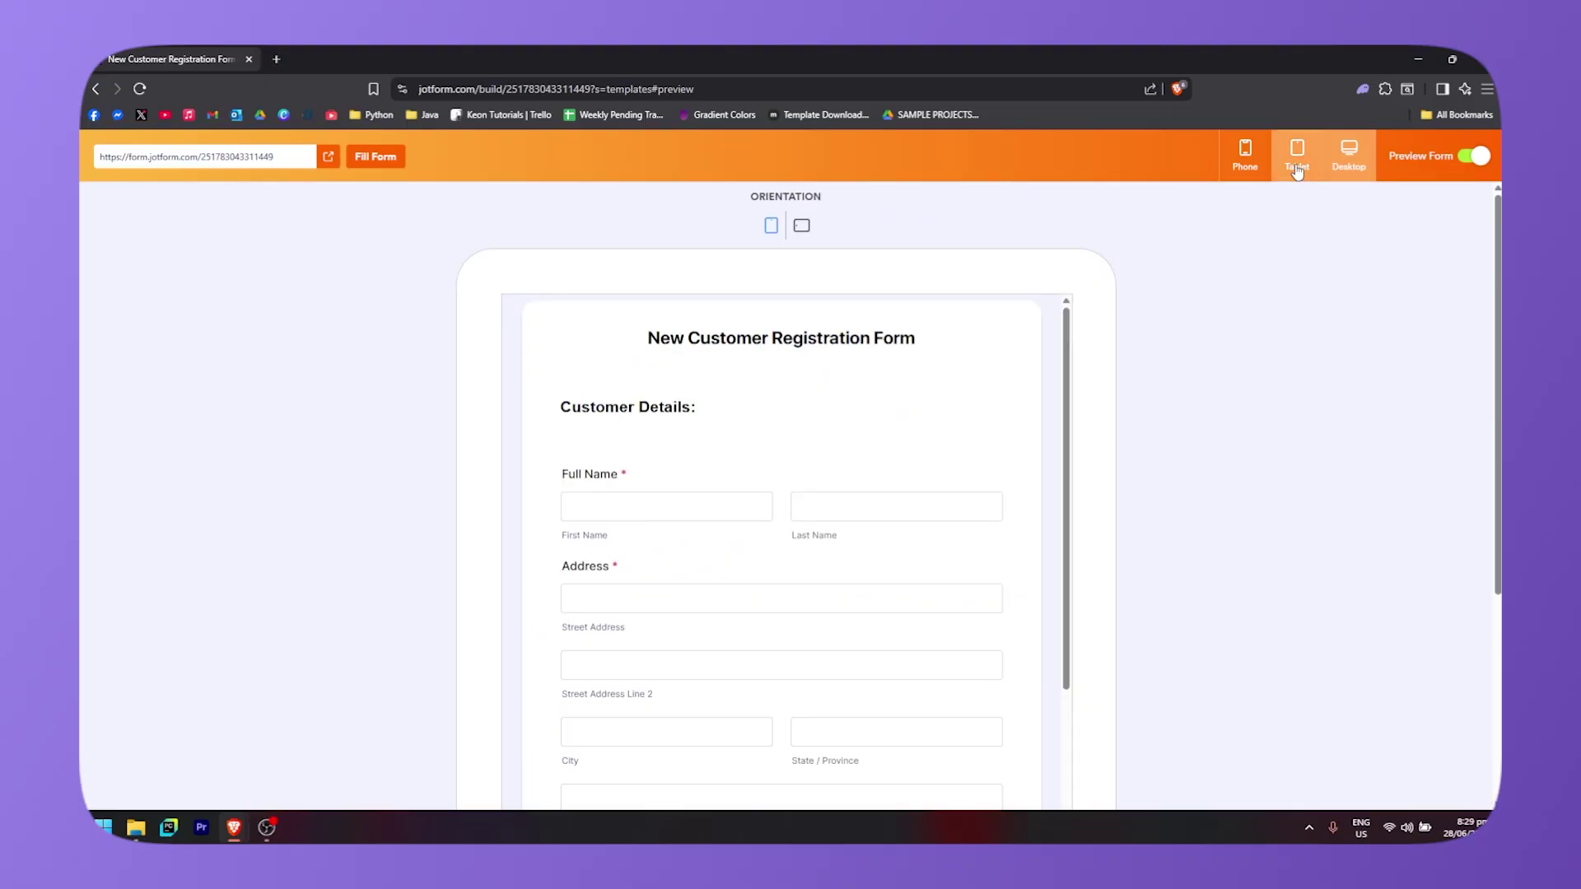
scroll(1091, 486, "down", 4)
scroll(988, 483, "up", 5)
scroll(812, 381, "down", 3)
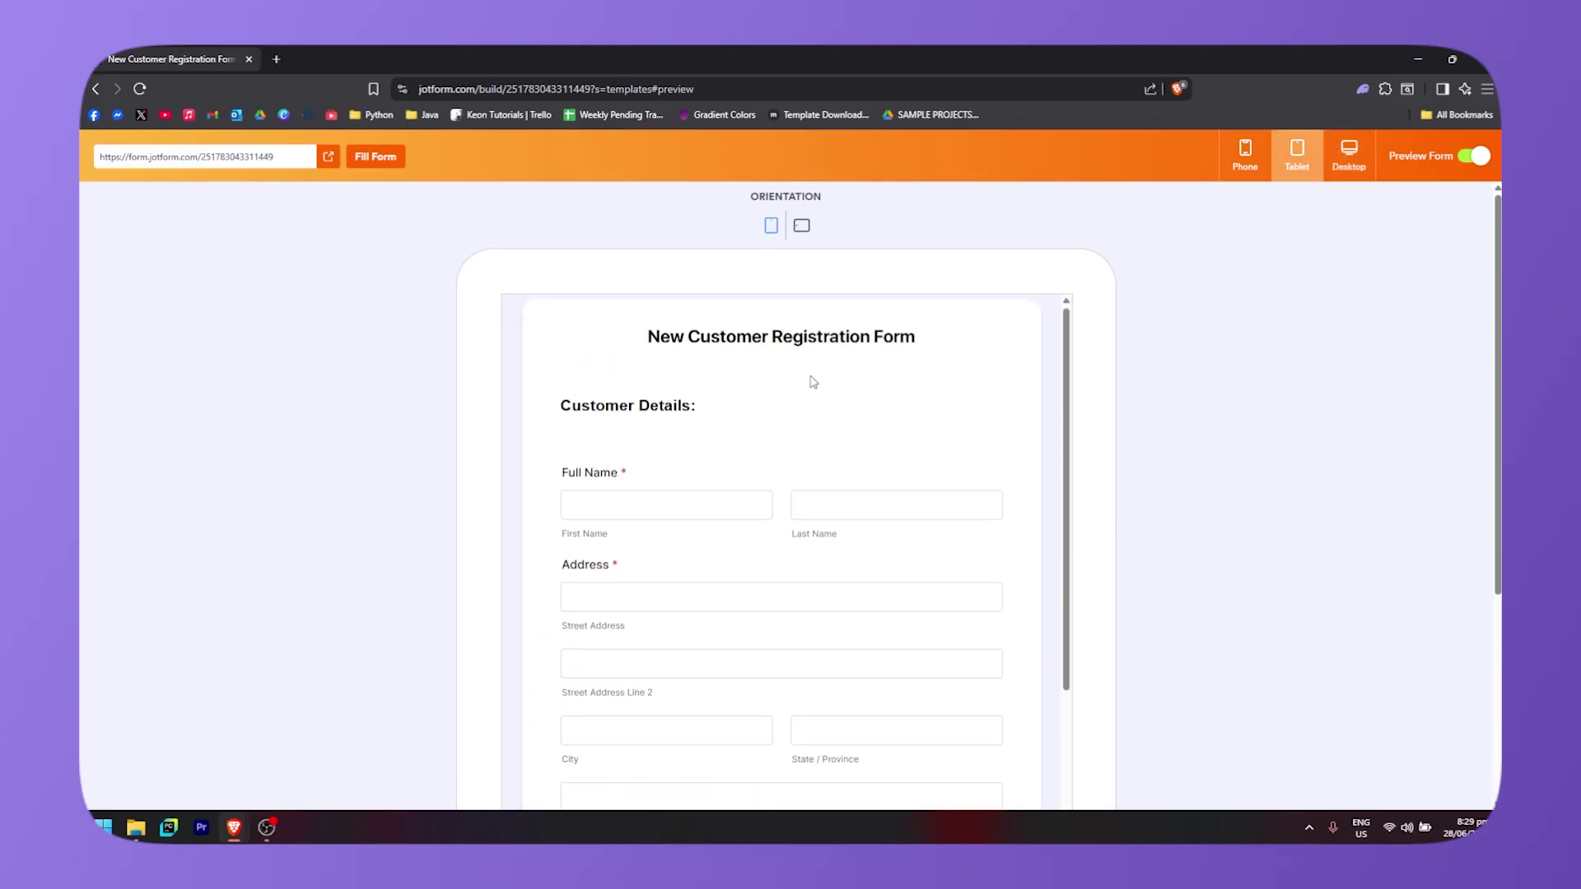
scroll(897, 366, "up", 3)
left_click(801, 226)
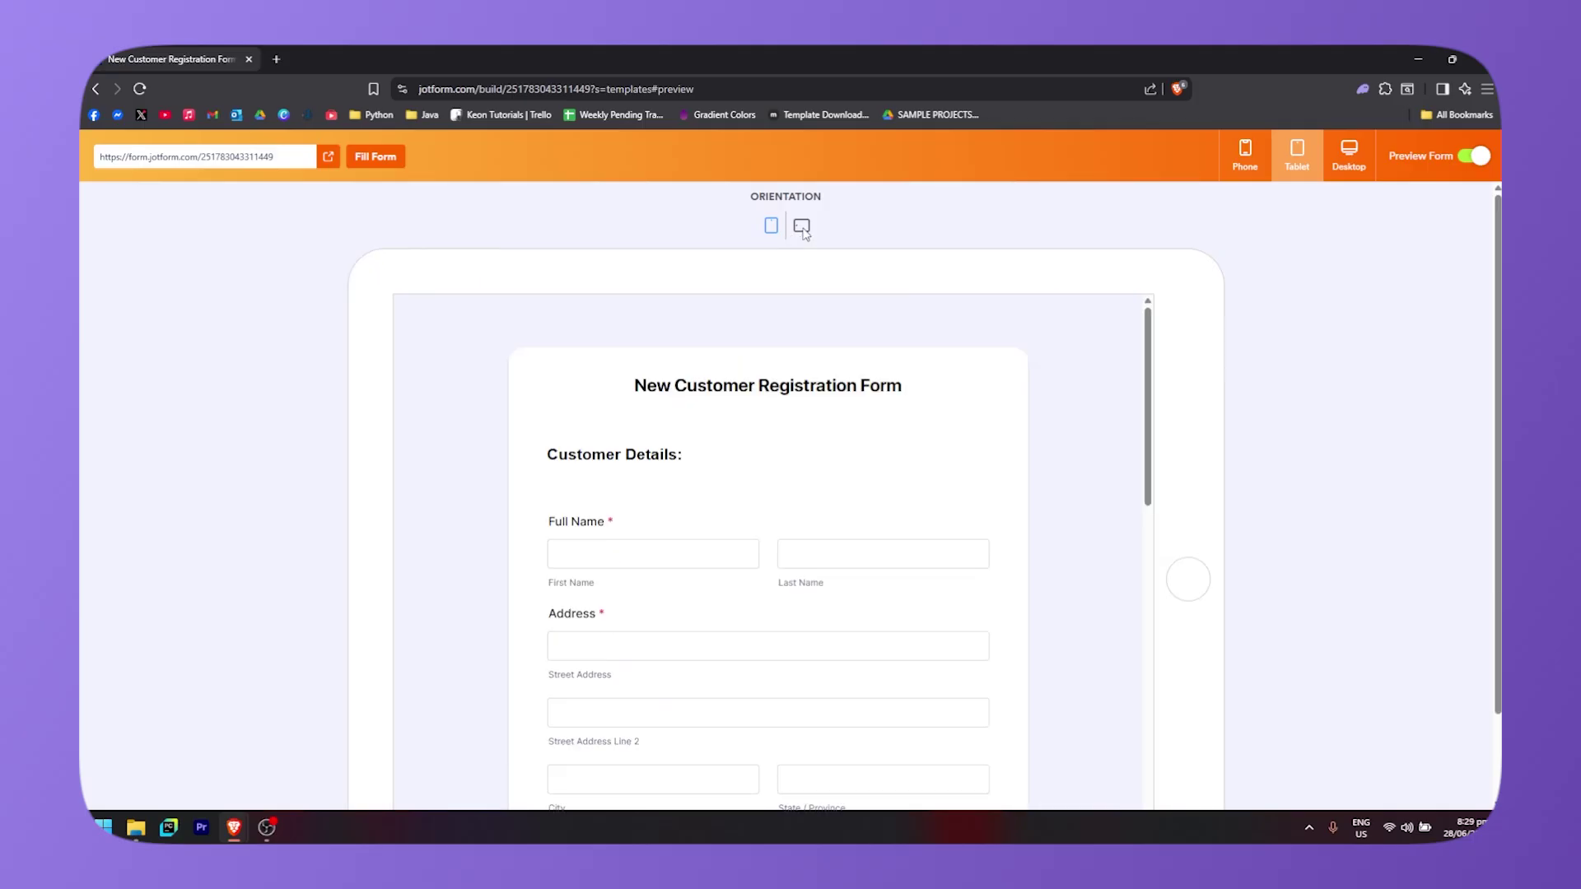
left_click(772, 229)
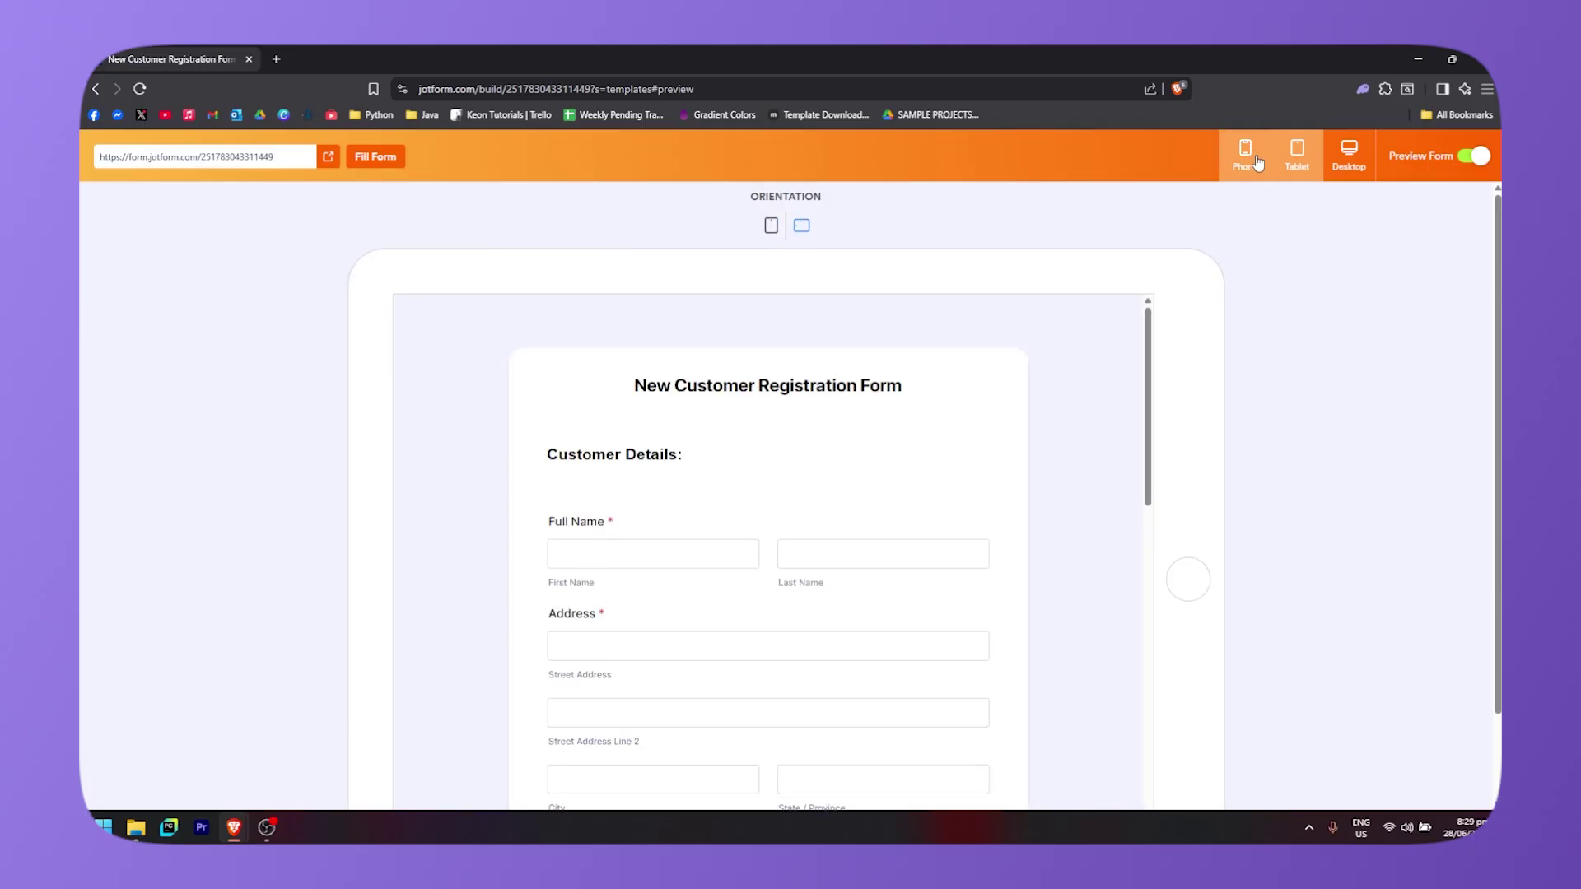
- Preview the form in phone layout, checking both portrait and landscape orientation
left_click(1245, 153)
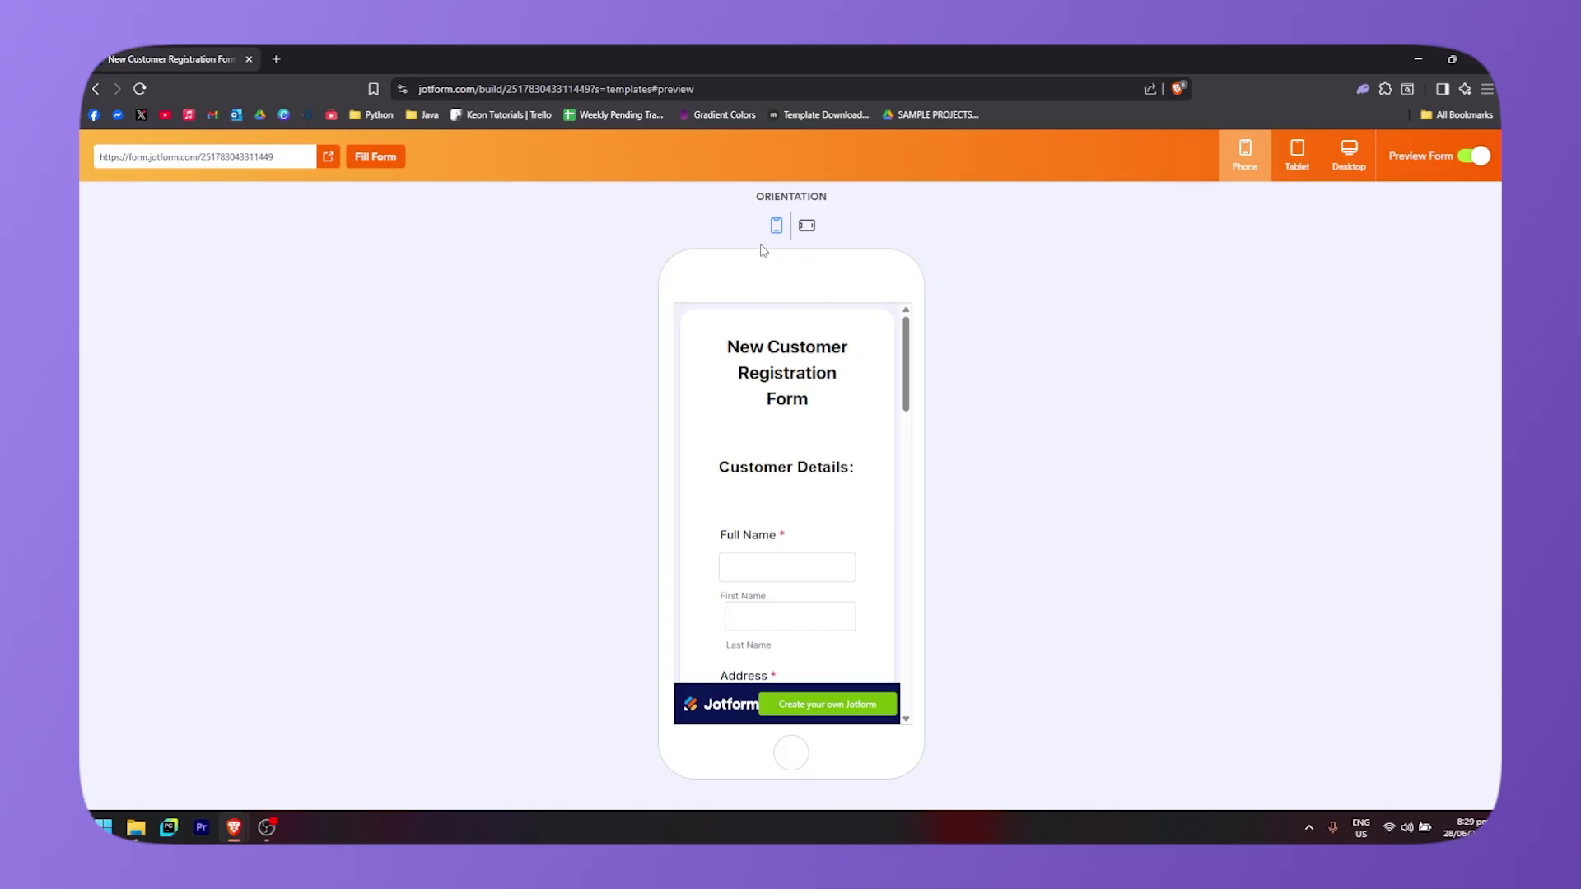
left_click(810, 227)
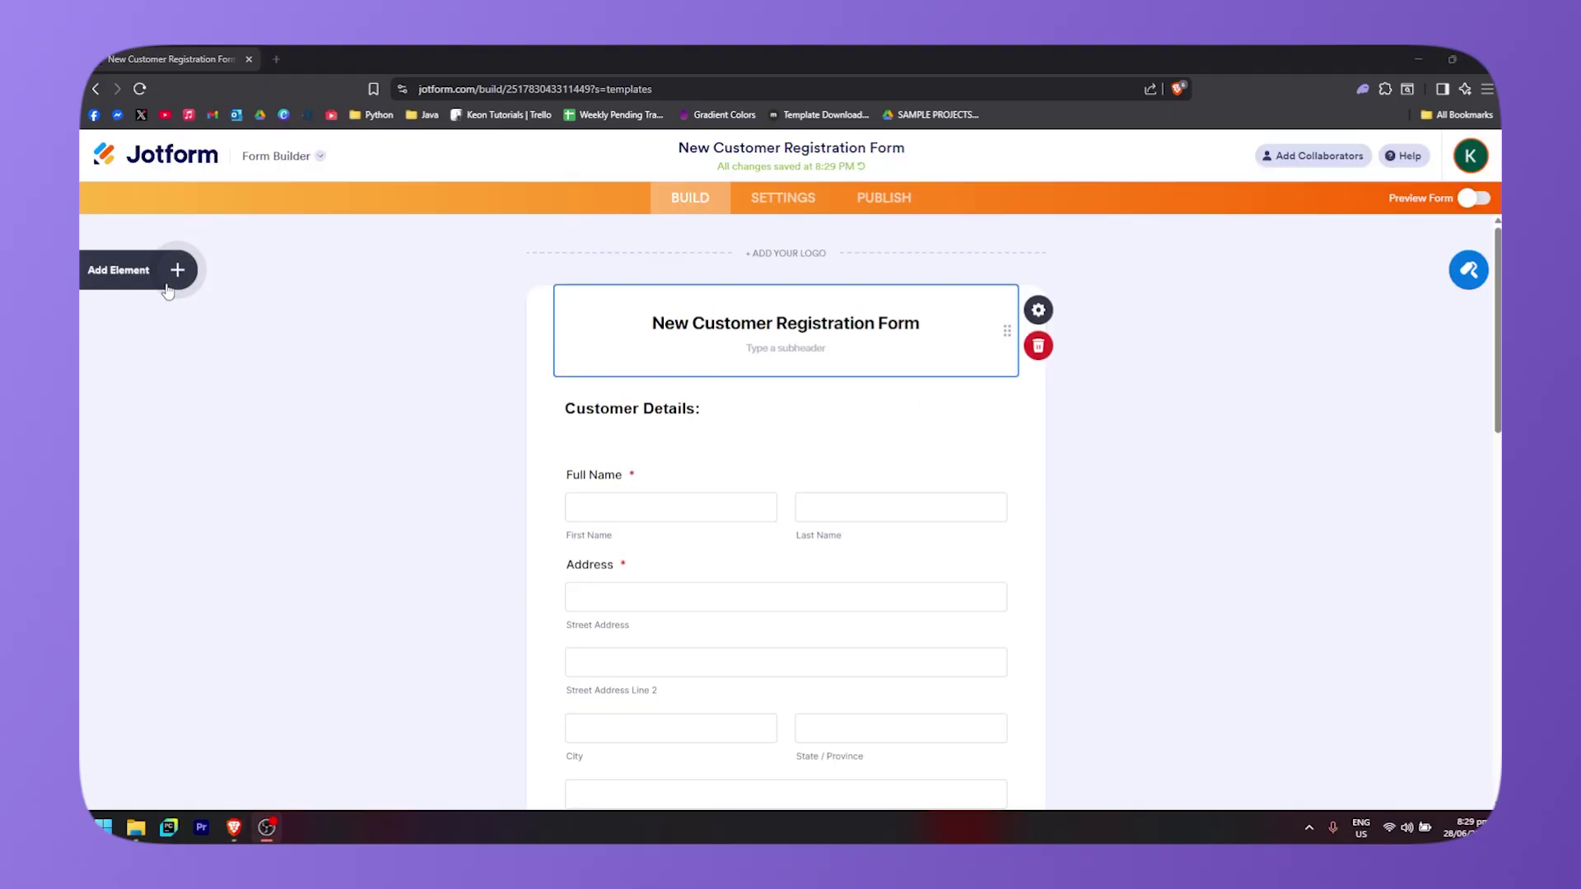
- Add a Date Picker field to the form and move it between the Full Name and Address fields
left_click(174, 273)
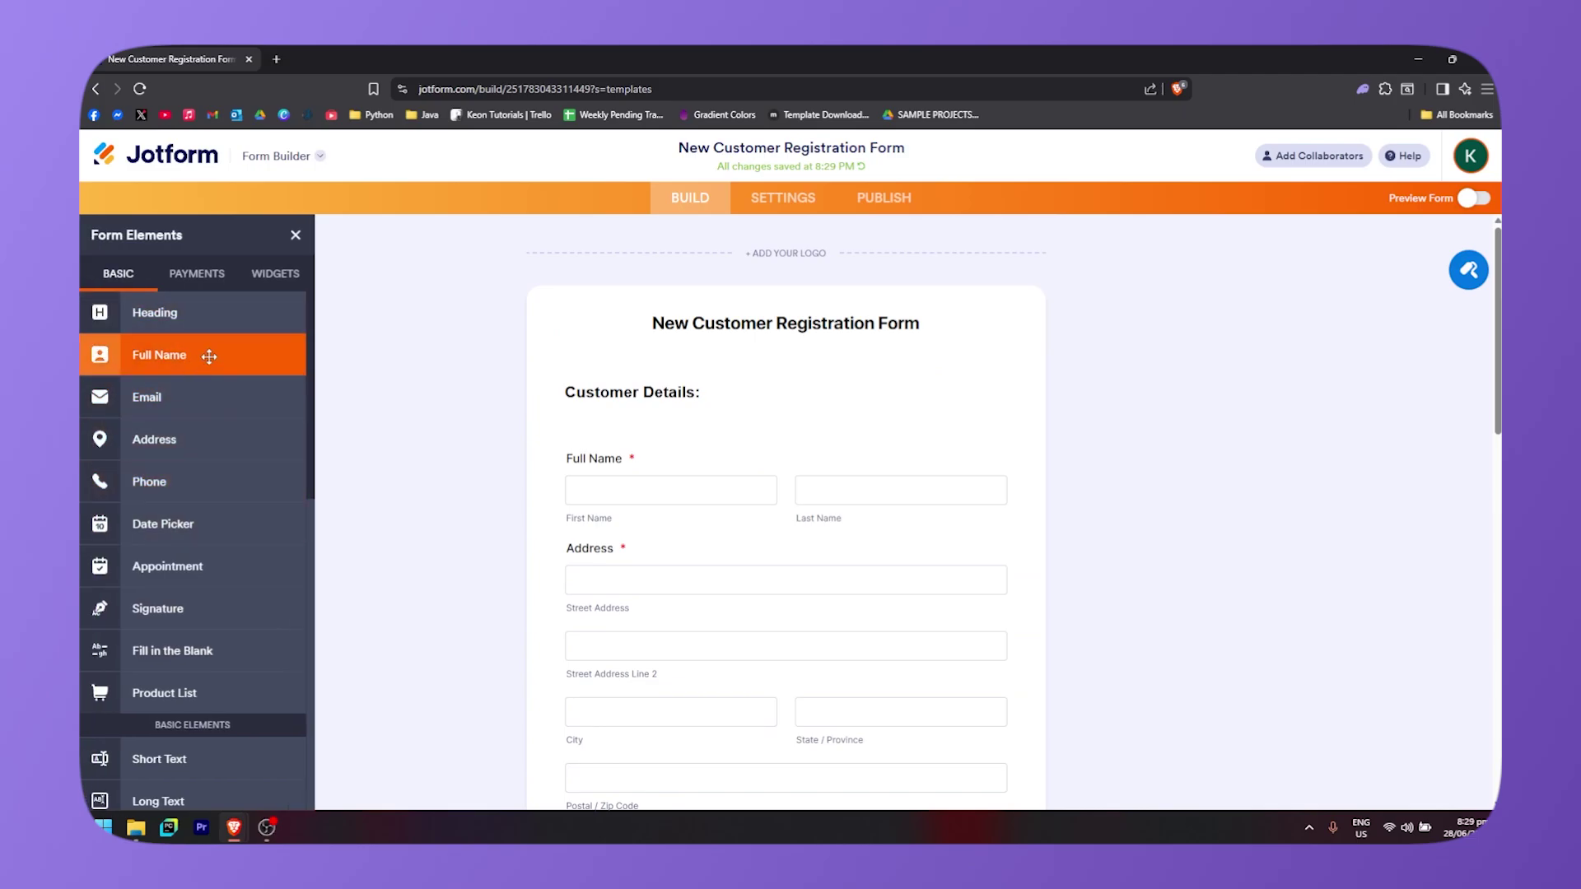
scroll(318, 461, "down", 5)
scroll(486, 511, "down", 4)
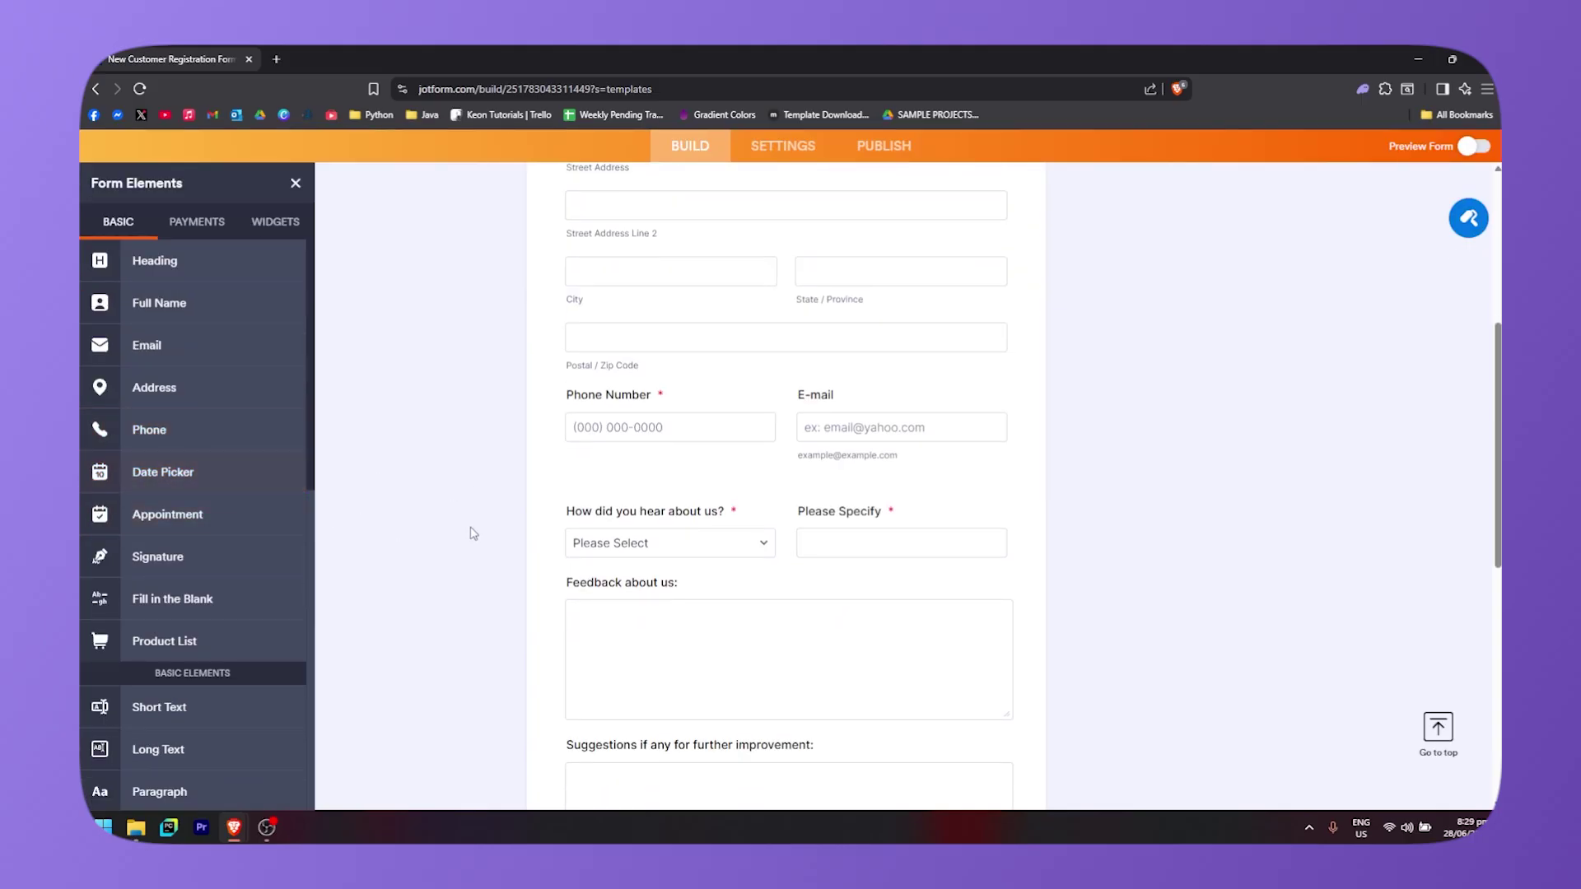
scroll(479, 508, "down", 3)
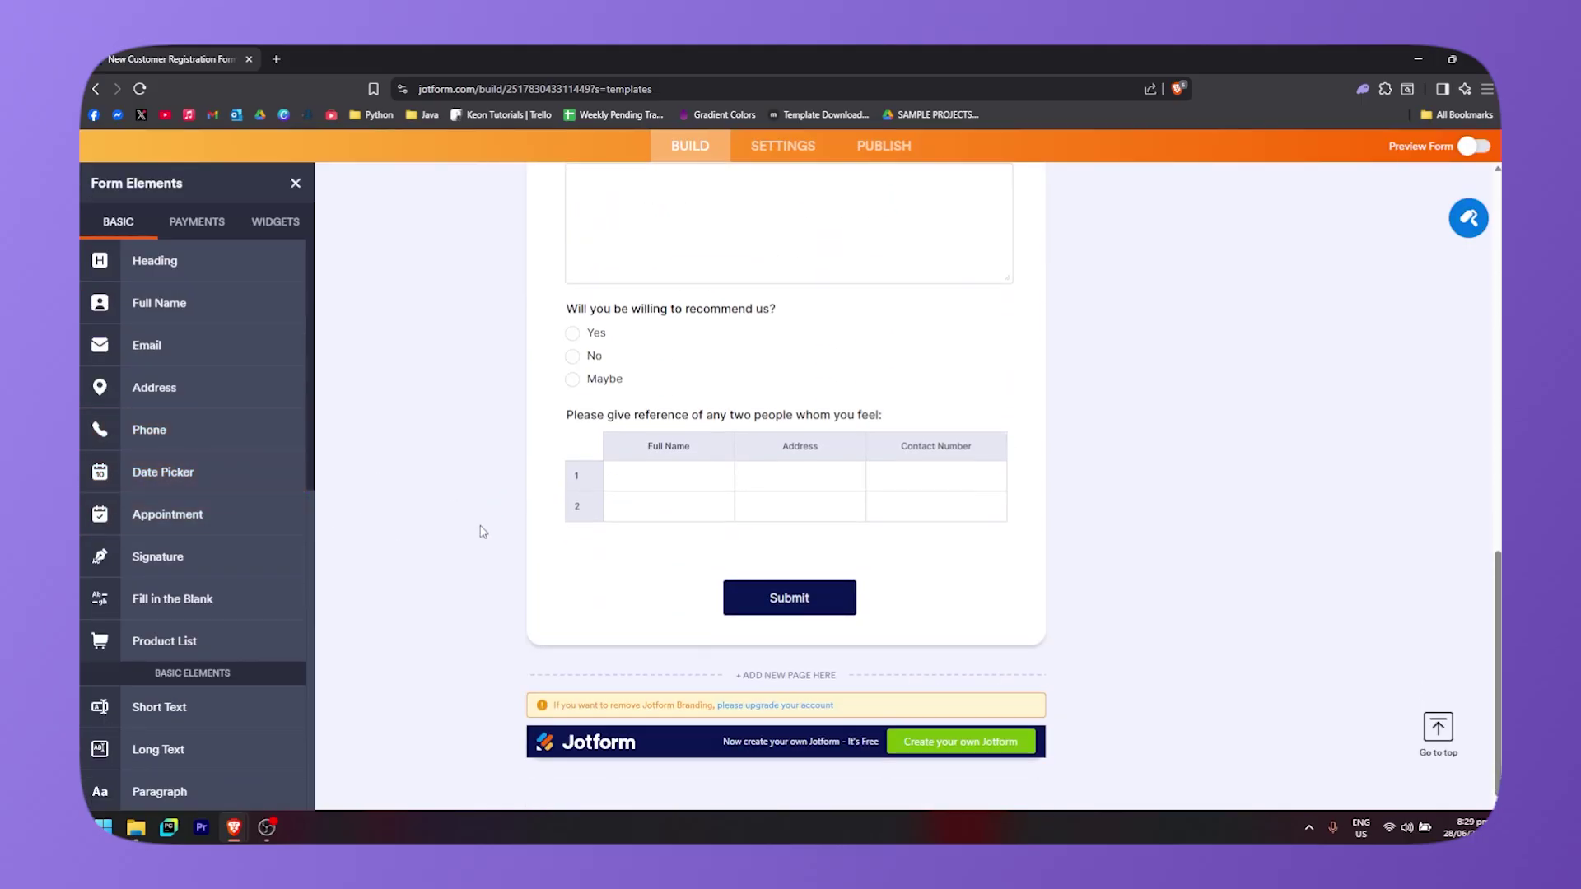
left_click(172, 470)
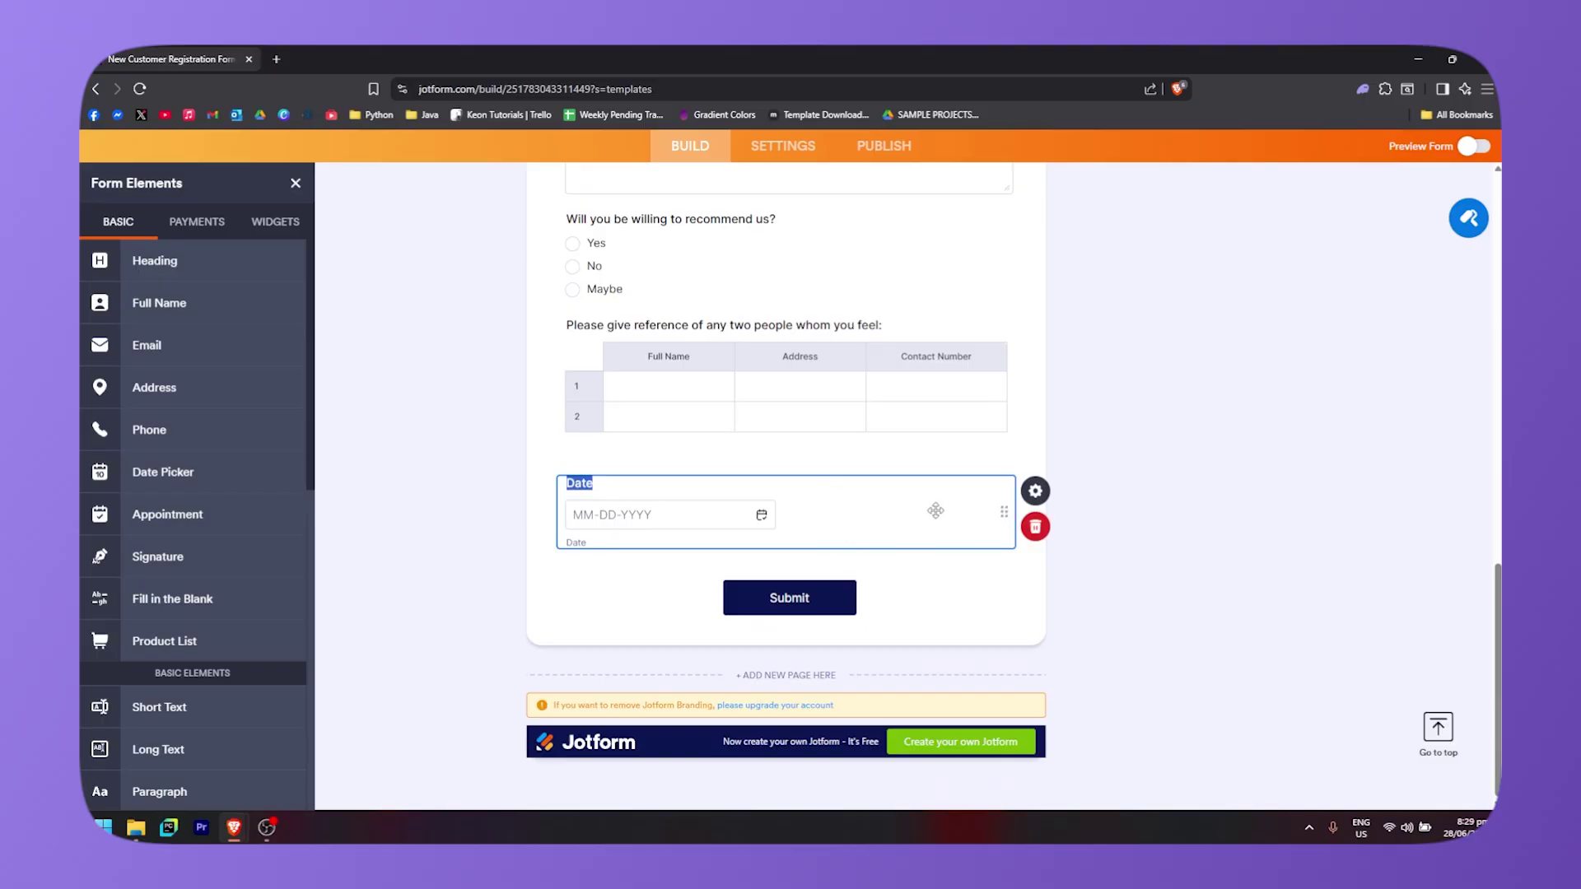
scroll(948, 600, "up", 3)
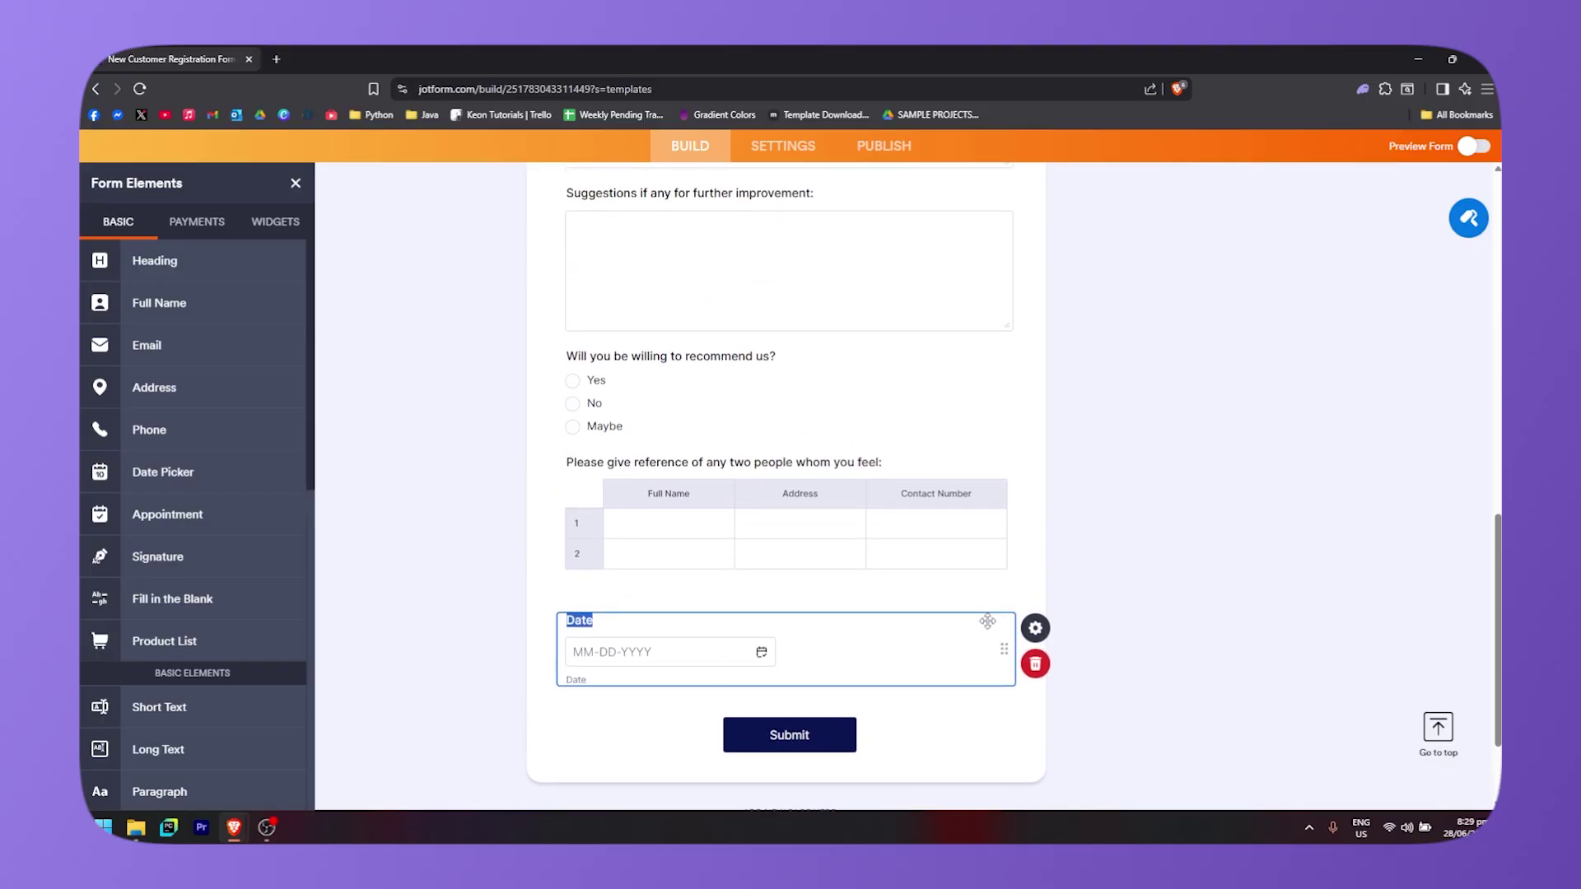
left_click_drag(1003, 727, 704, 509)
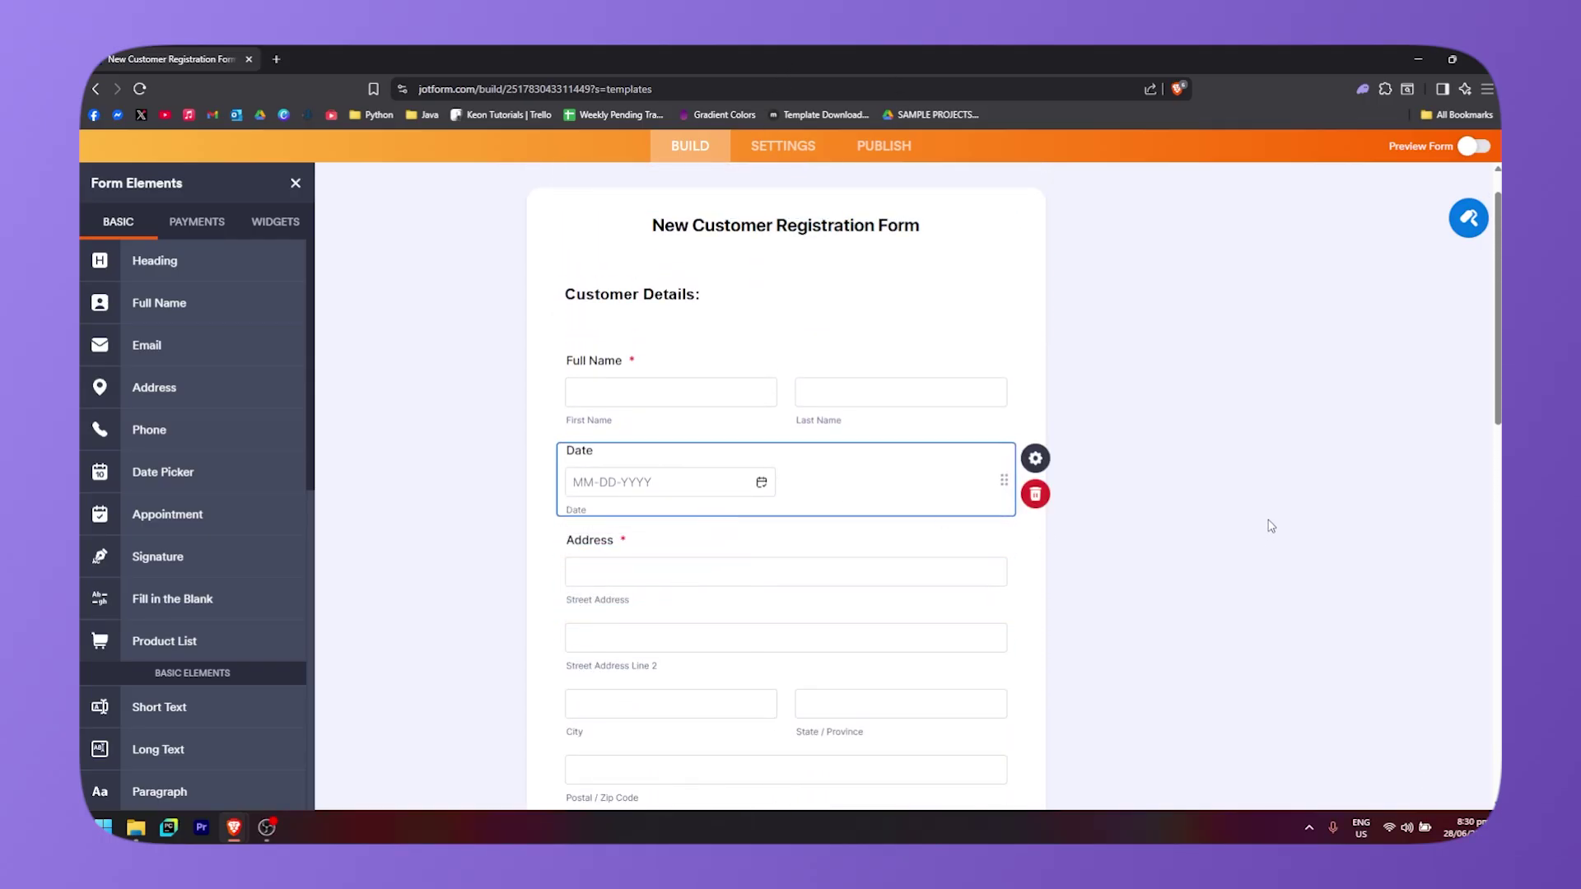
key("alt+Tab")
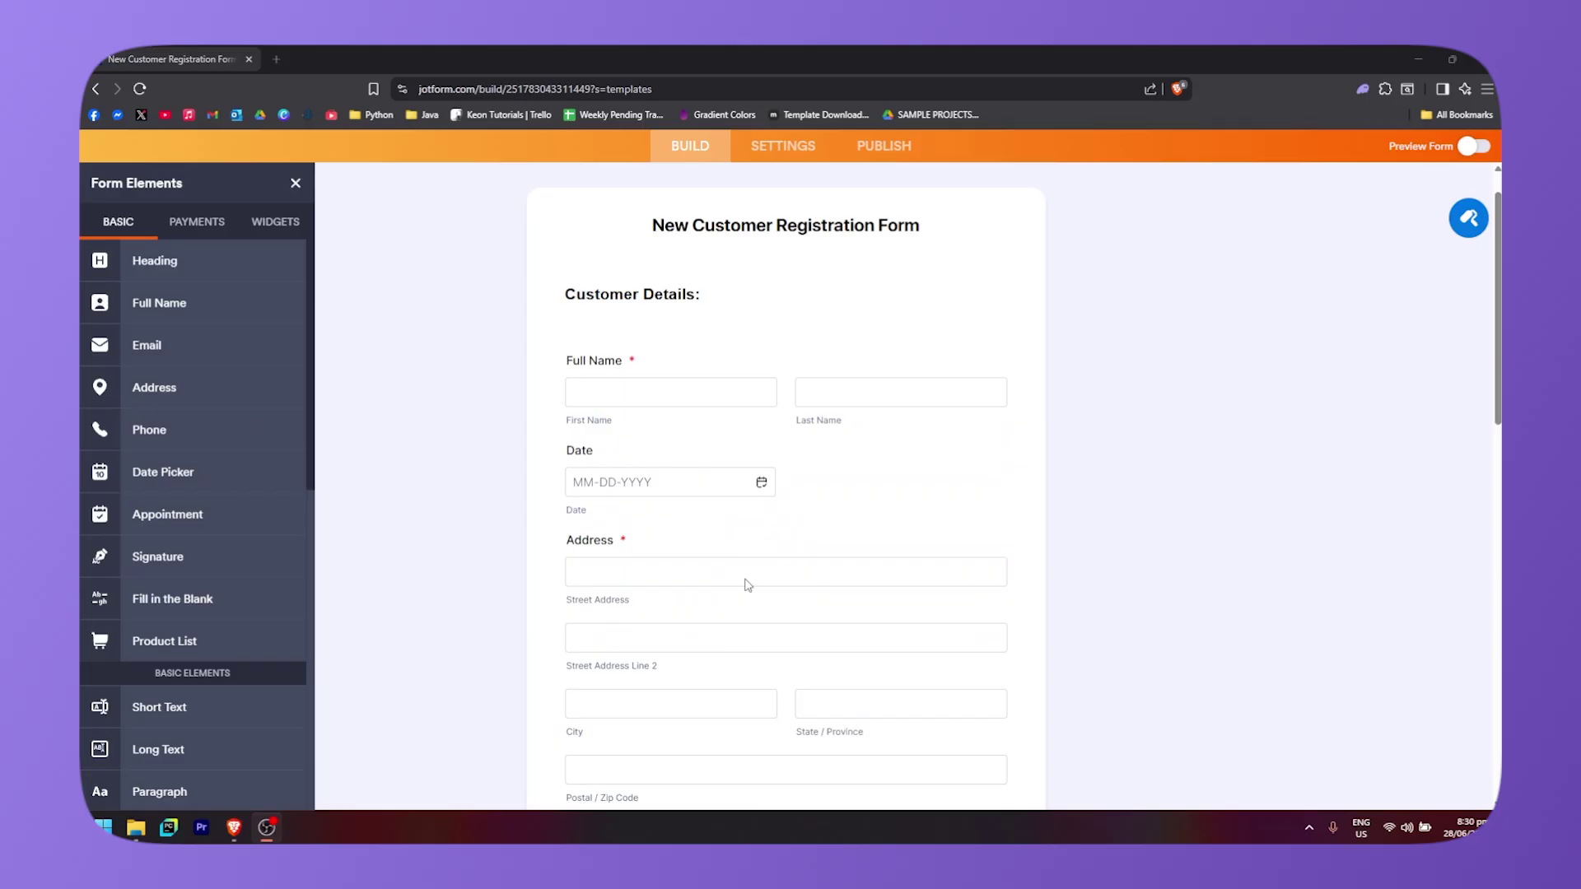
- Look through the available basic form elements, including the survey and page elements
scroll(211, 604, "down", 3)
scroll(237, 639, "up", 2)
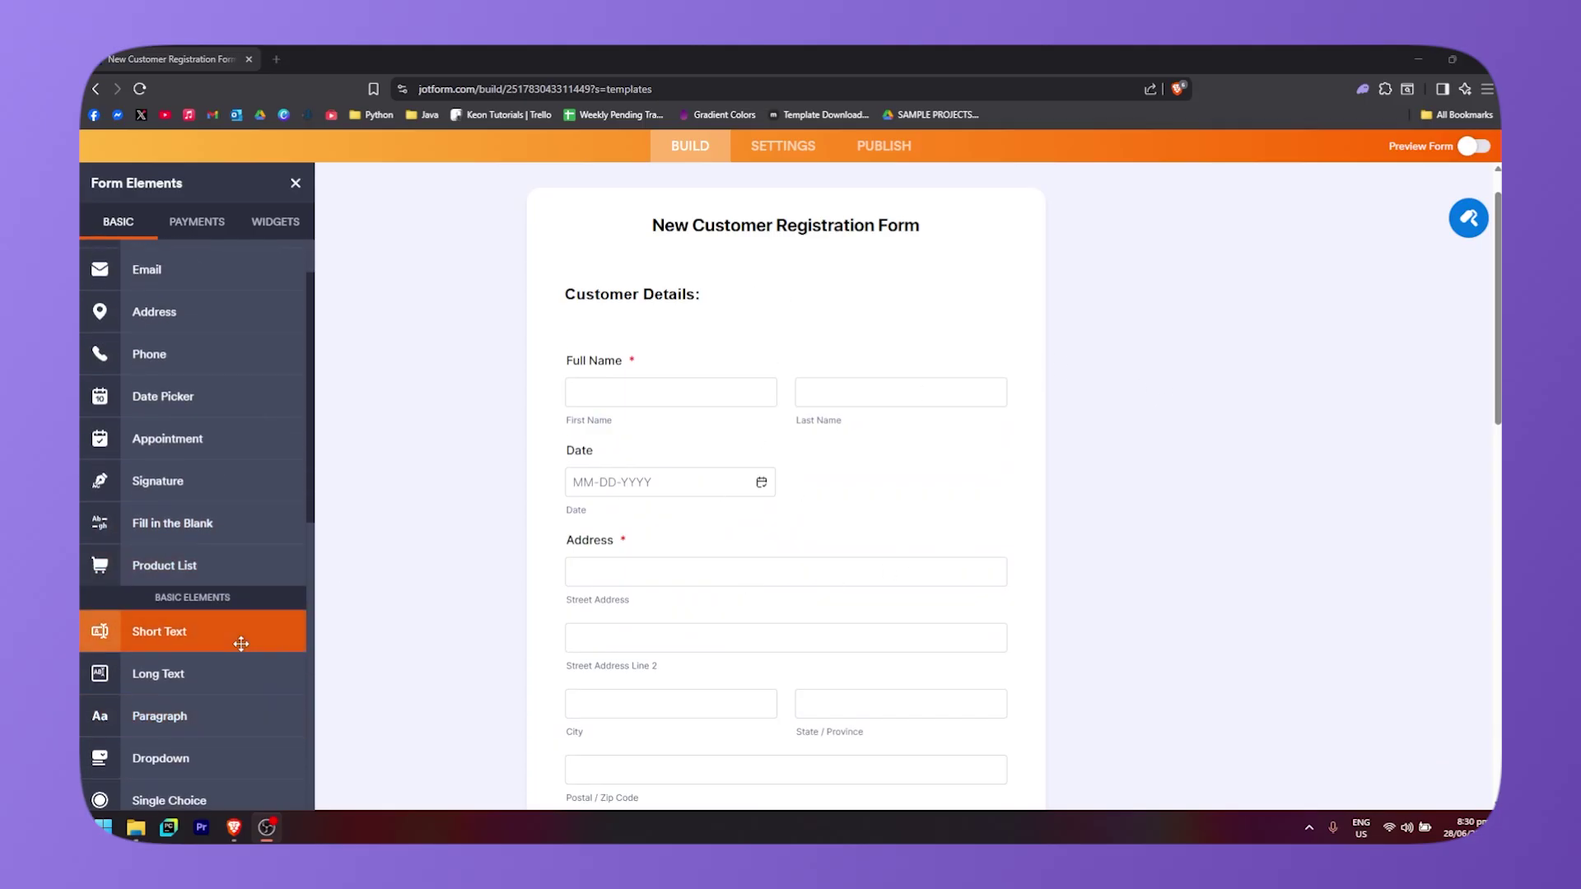
scroll(213, 334, "down", 1)
scroll(212, 346, "up", 1)
scroll(211, 448, "down", 3)
scroll(166, 452, "up", 2)
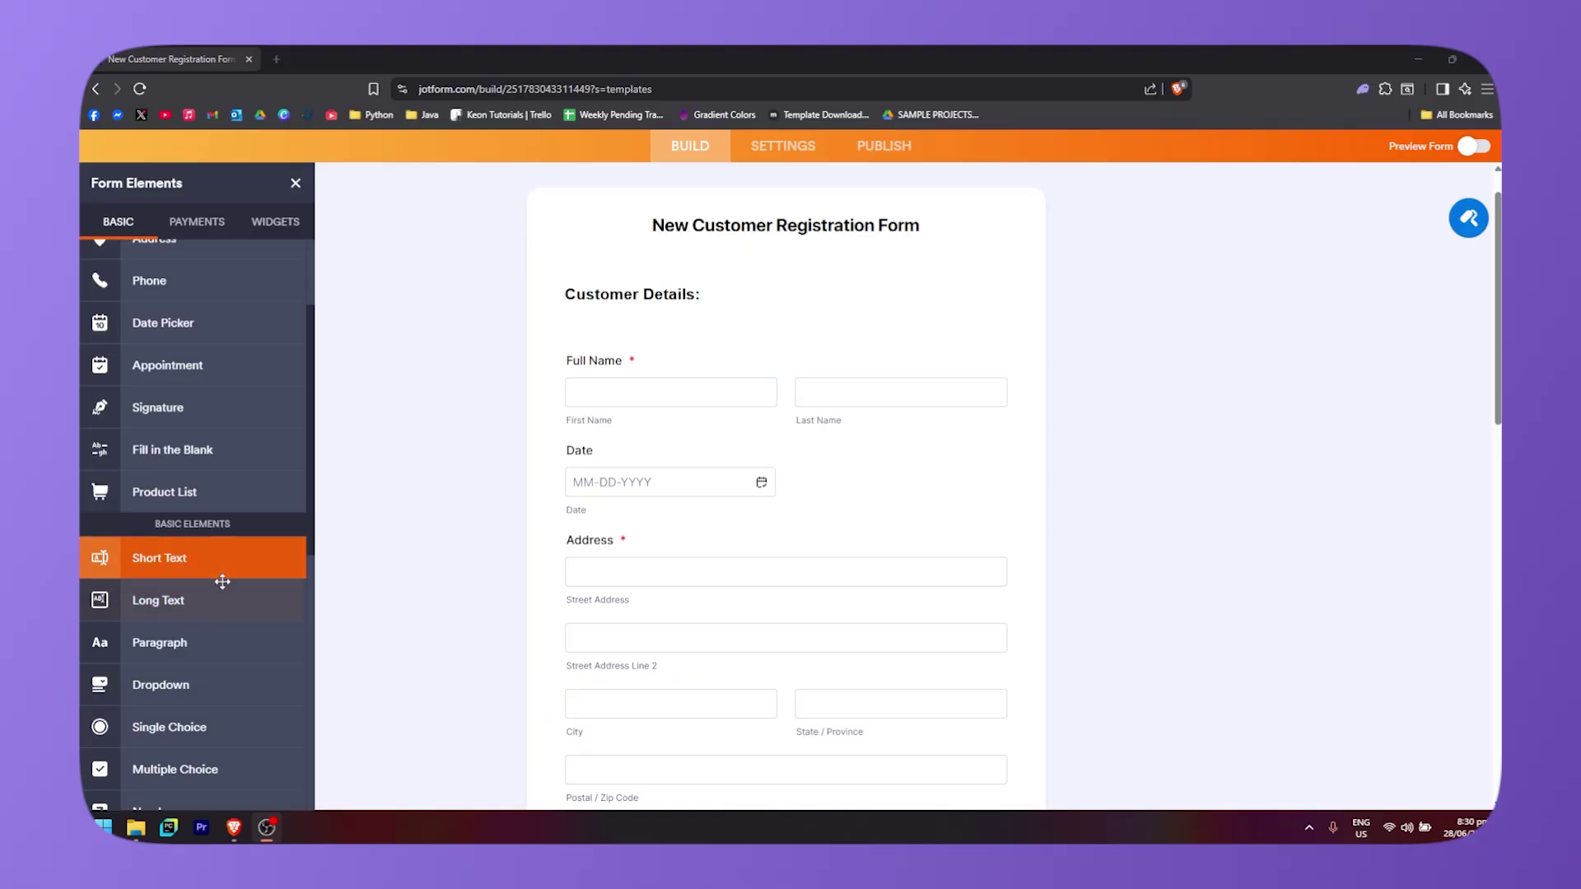
scroll(181, 466, "down", 2)
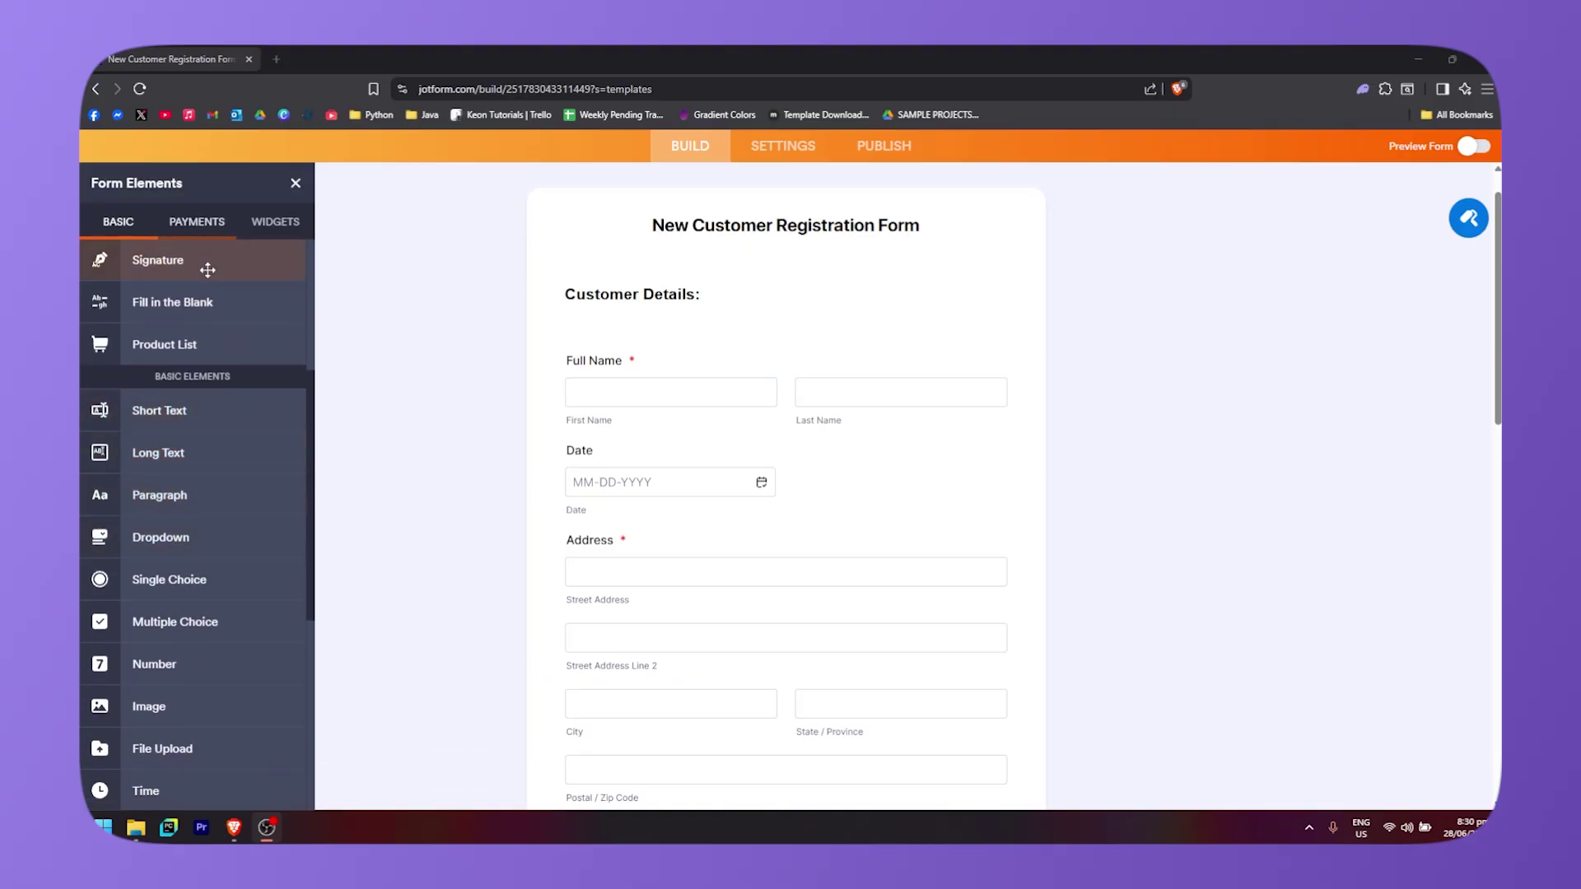
scroll(244, 533, "down", 5)
scroll(219, 498, "up", 3)
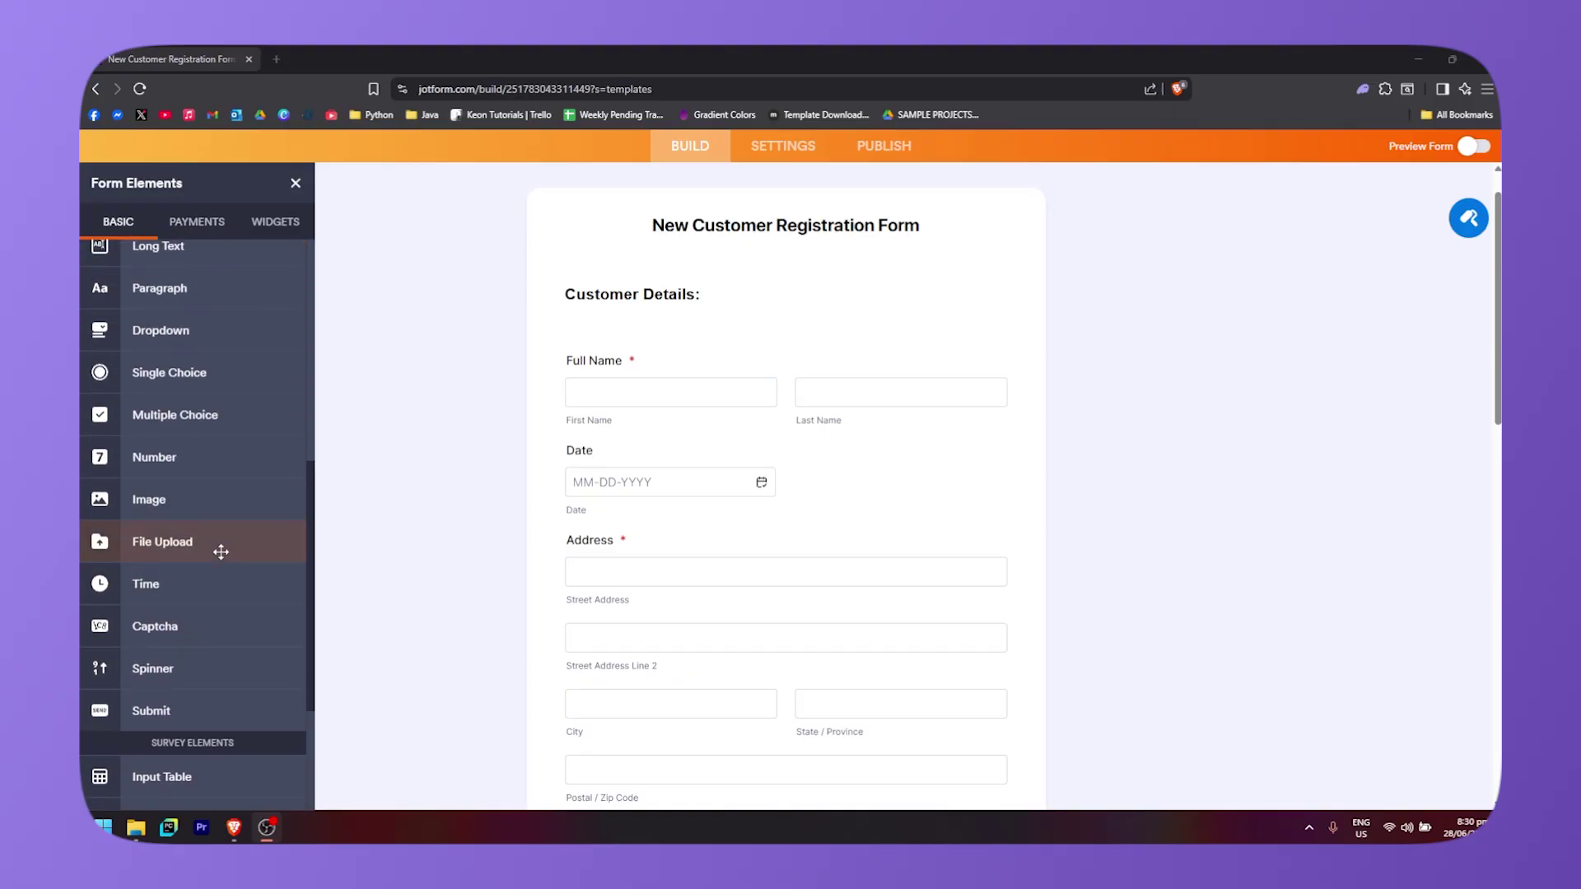
scroll(219, 547, "down", 3)
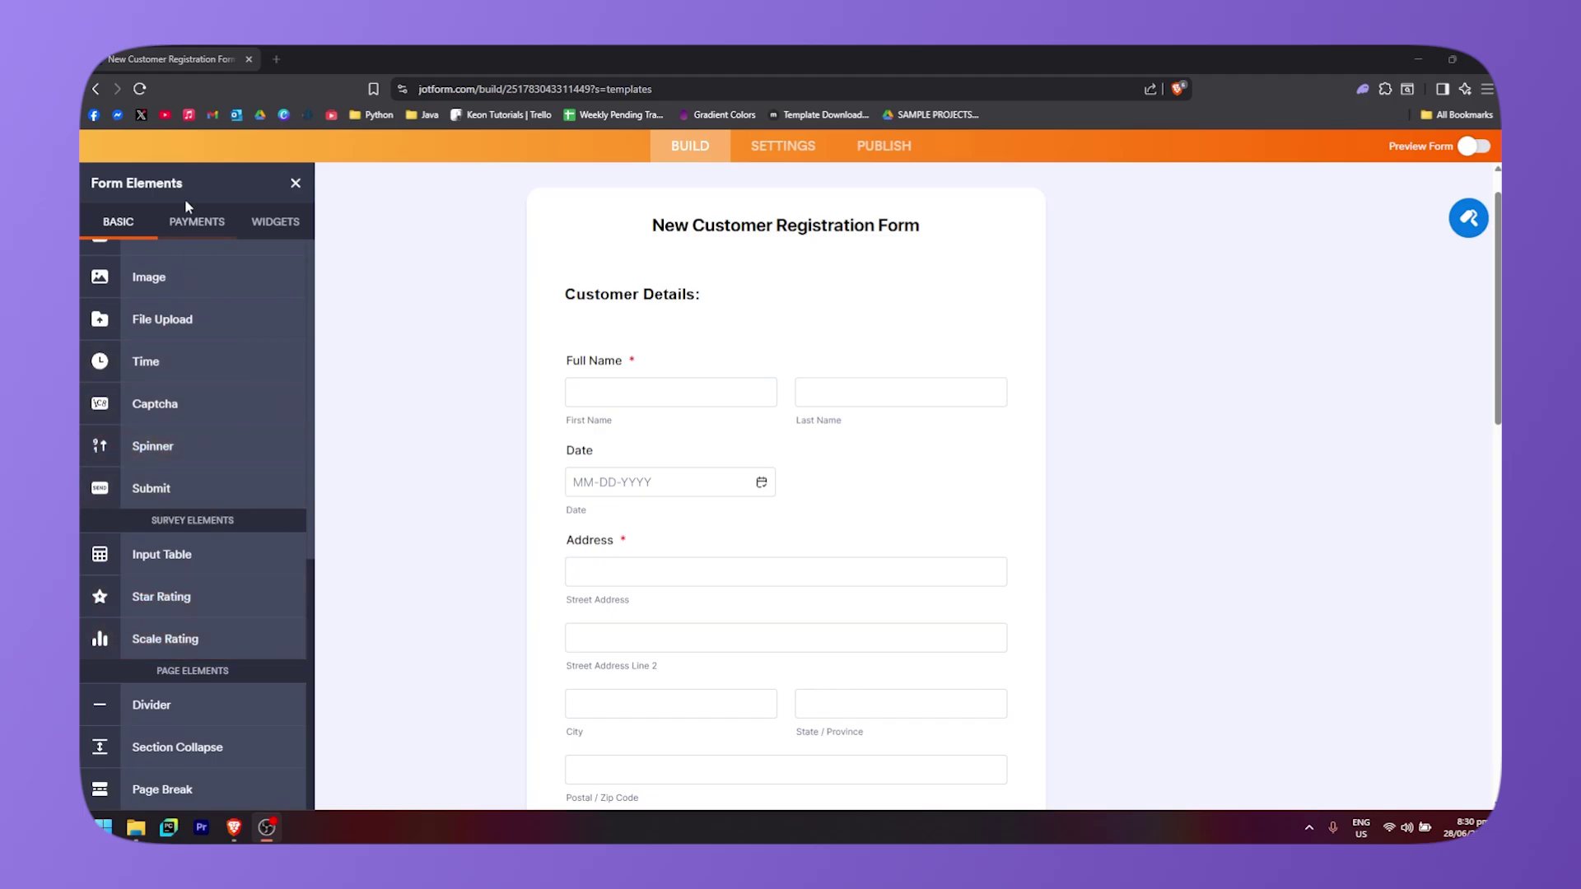
- Browse the payment gateways, add the PayPal payment element to the form and dismiss its What's New notice
left_click(206, 221)
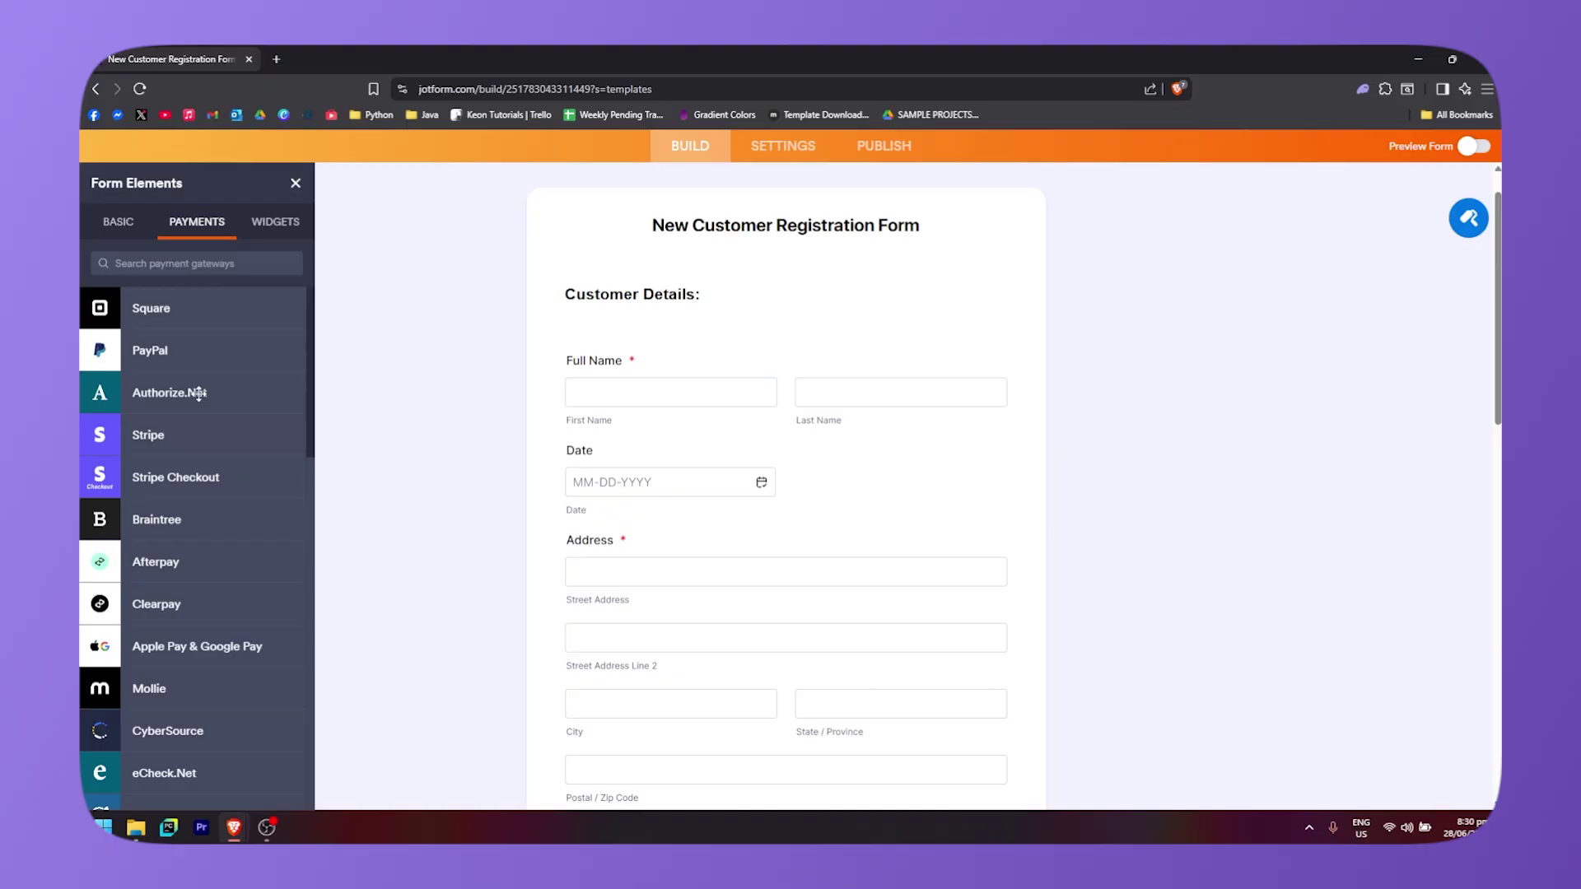
scroll(179, 391, "down", 1)
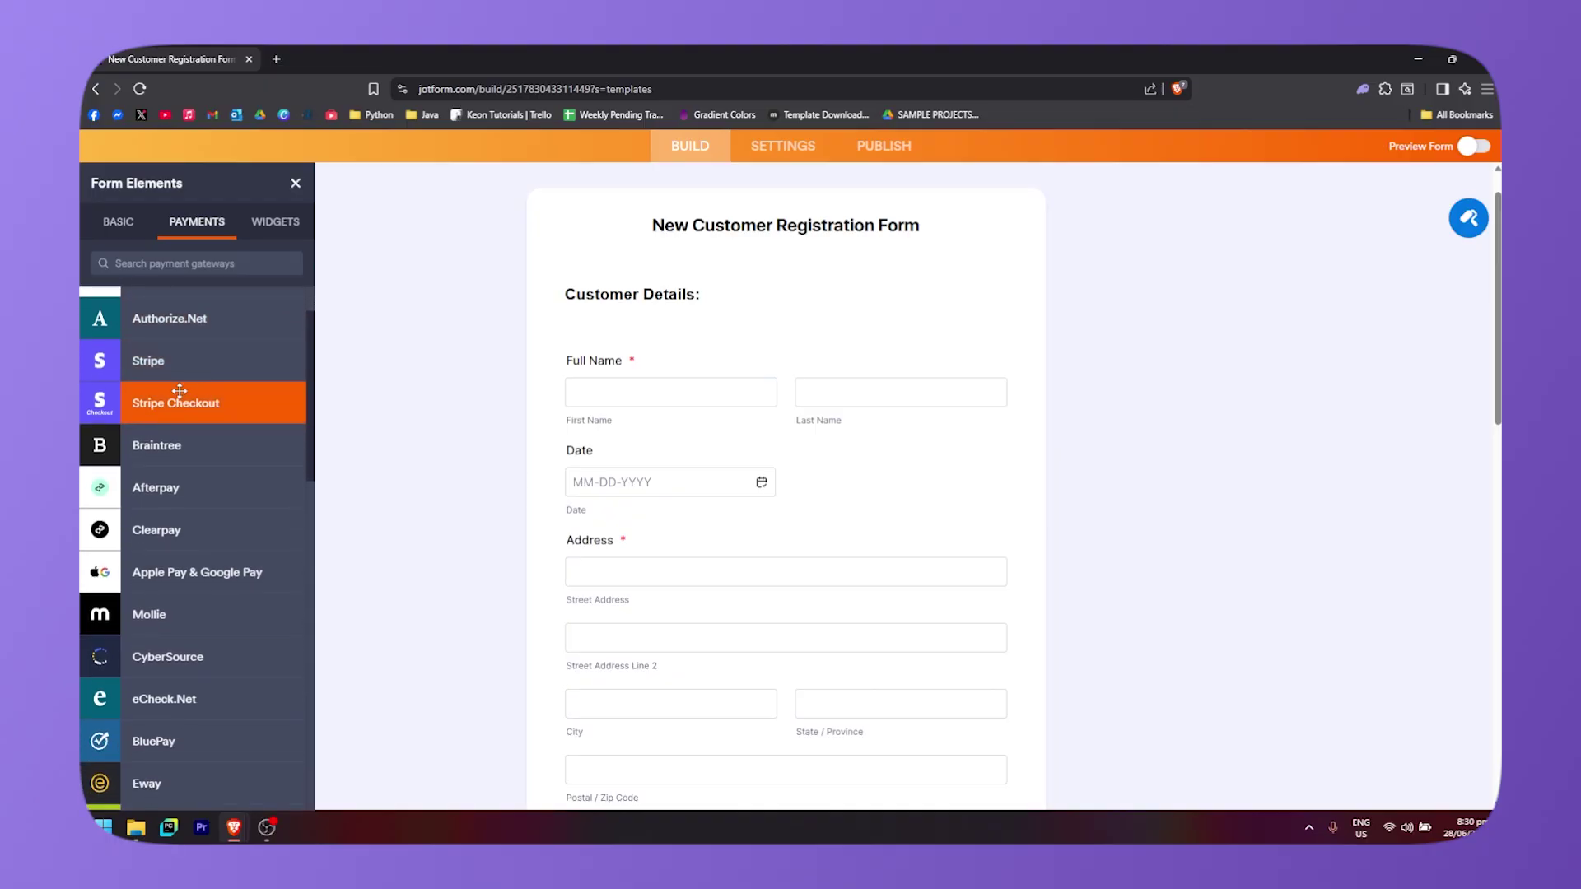
scroll(179, 391, "down", 4)
scroll(198, 363, "up", 6)
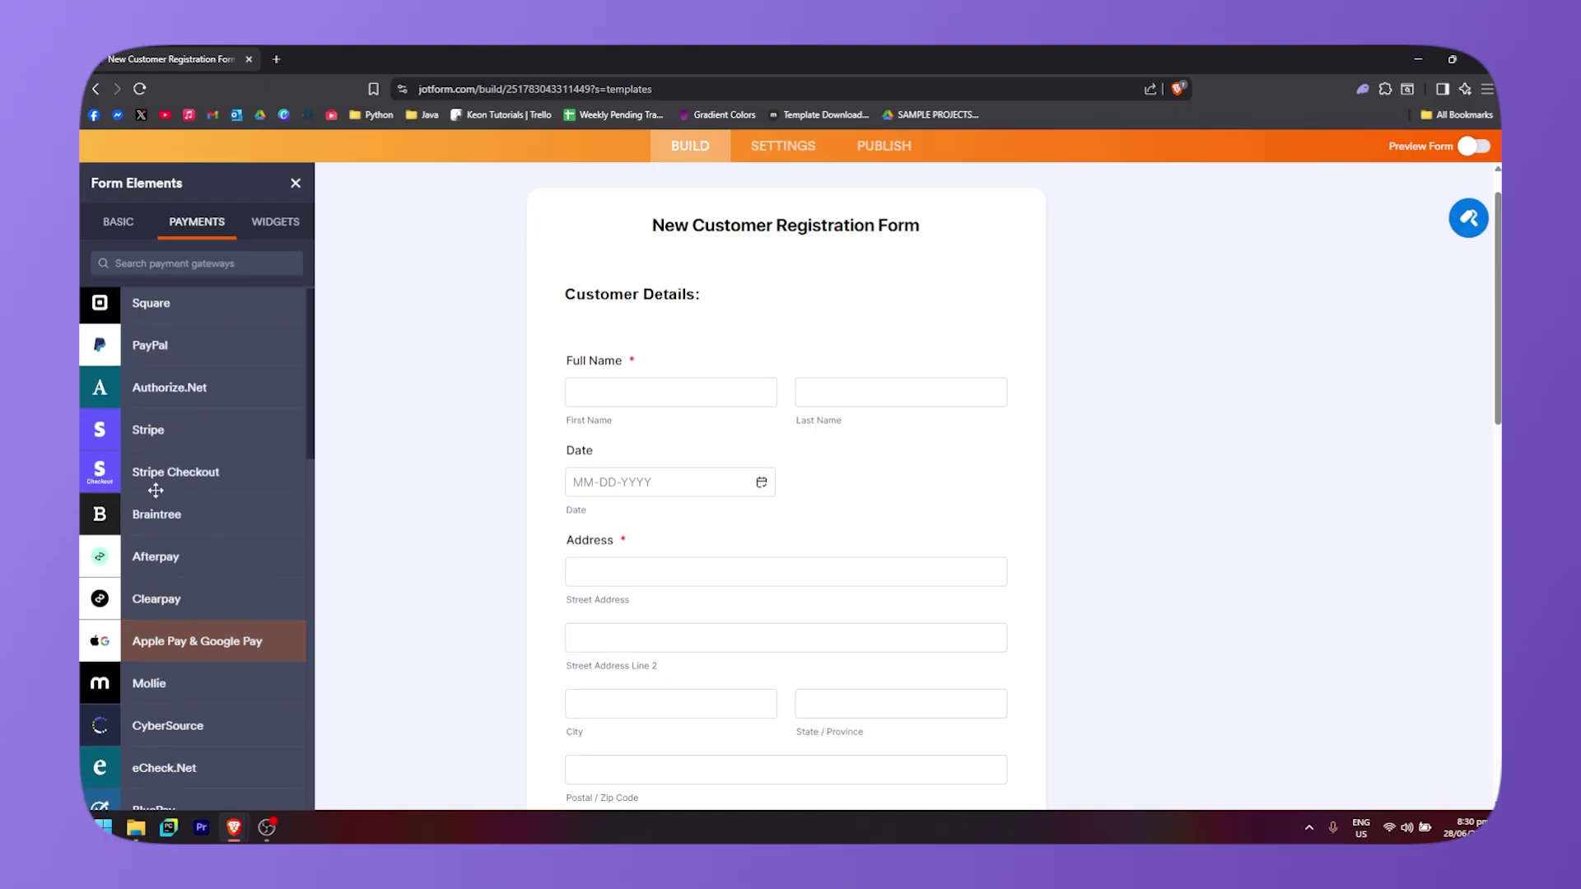
left_click(199, 354)
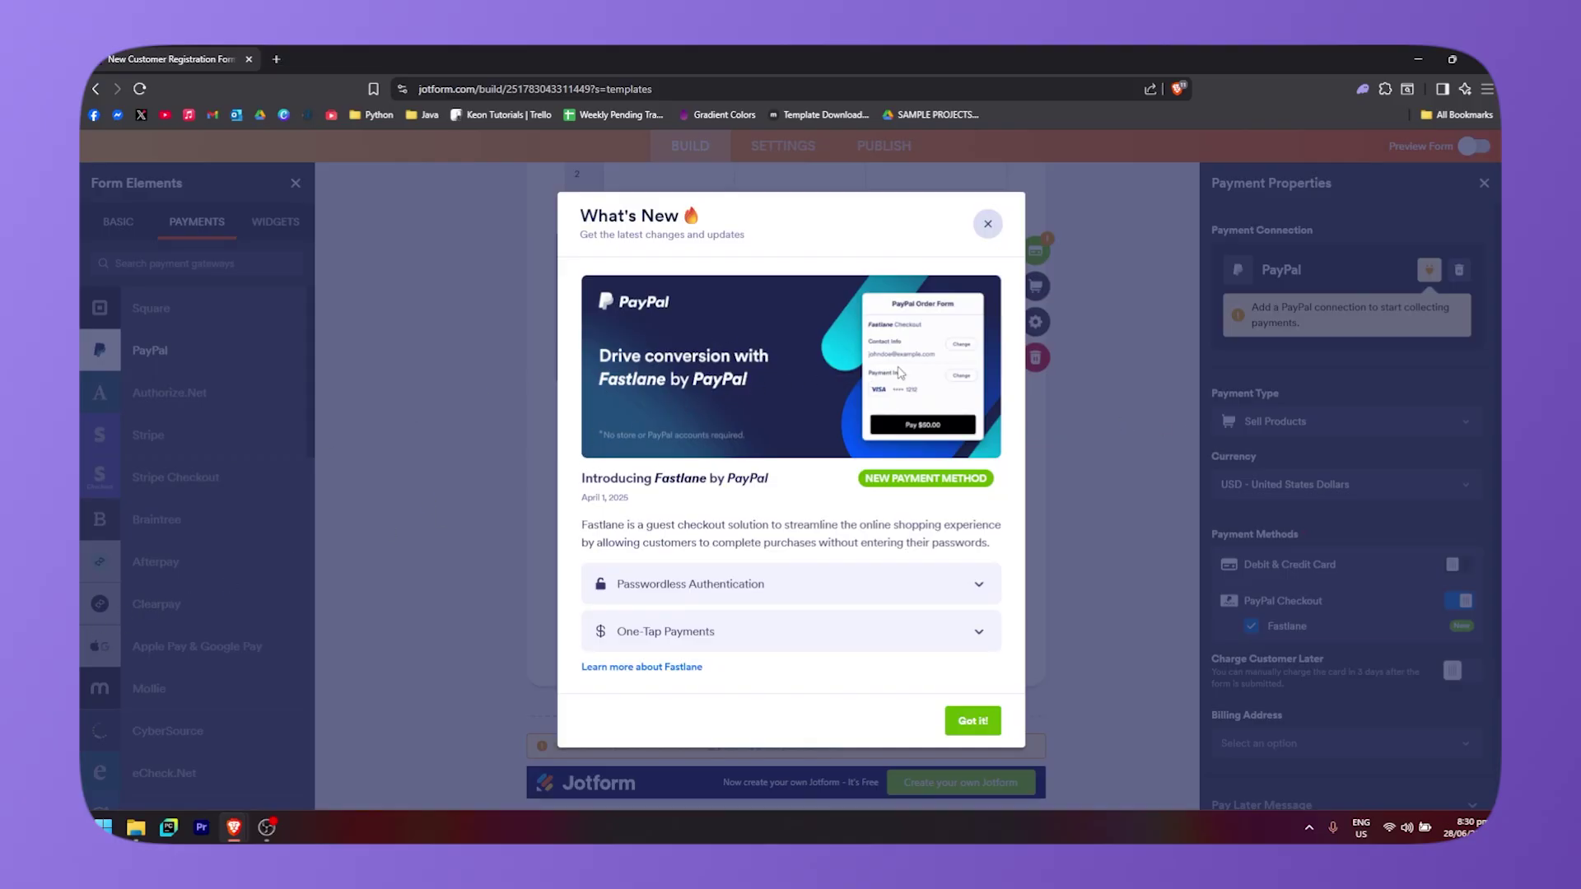
left_click(970, 721)
- Open the product list settings of the My Products payment field
scroll(821, 492, "up", 3)
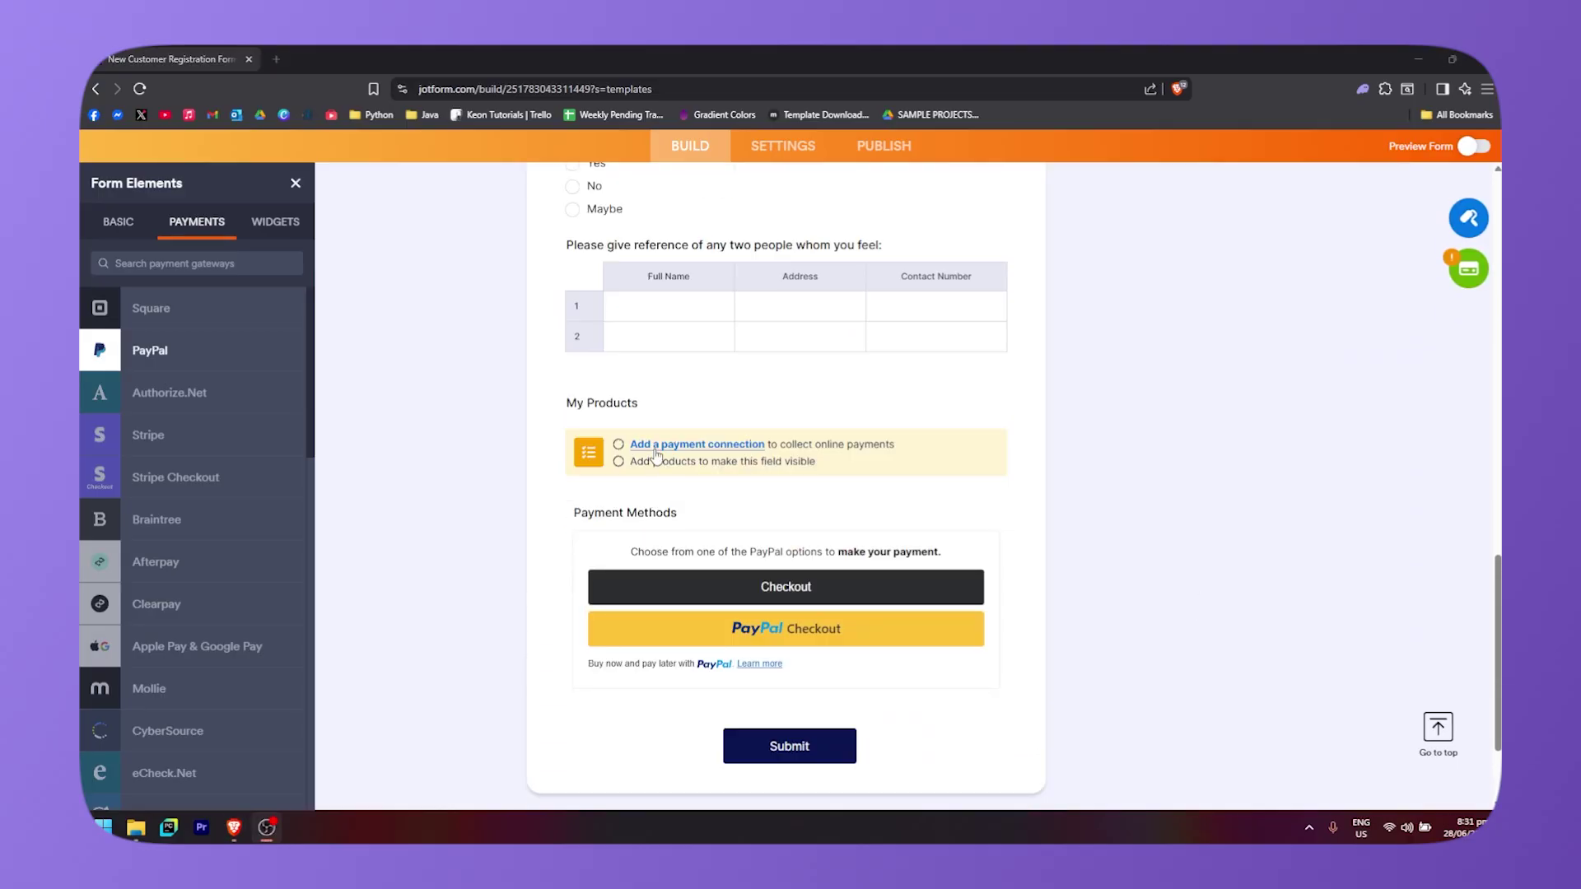
left_click(1011, 452)
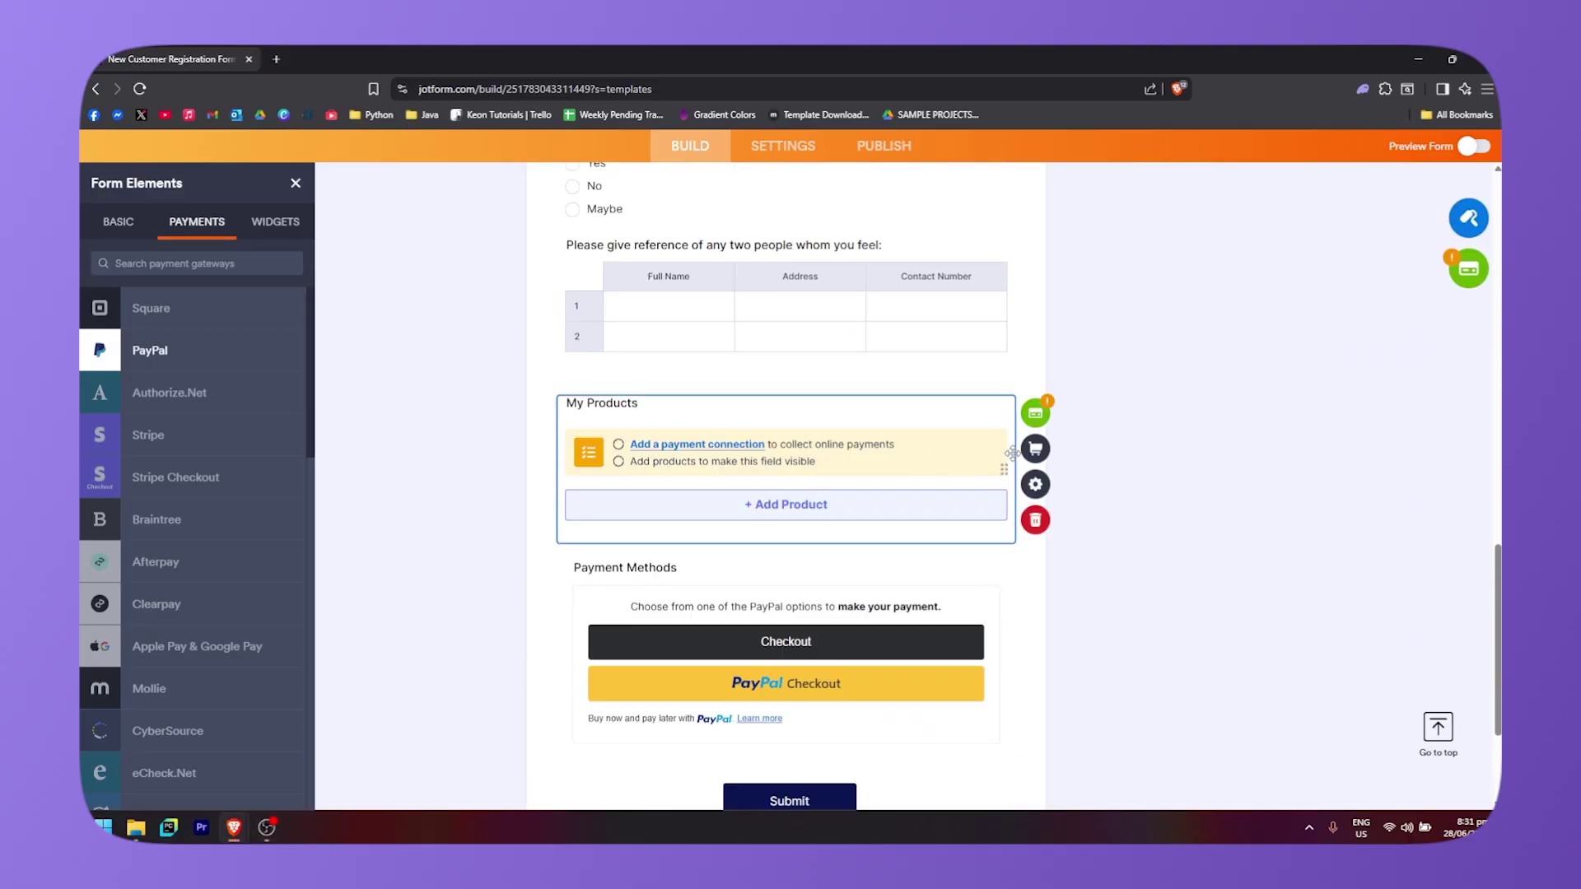
left_click(1061, 451)
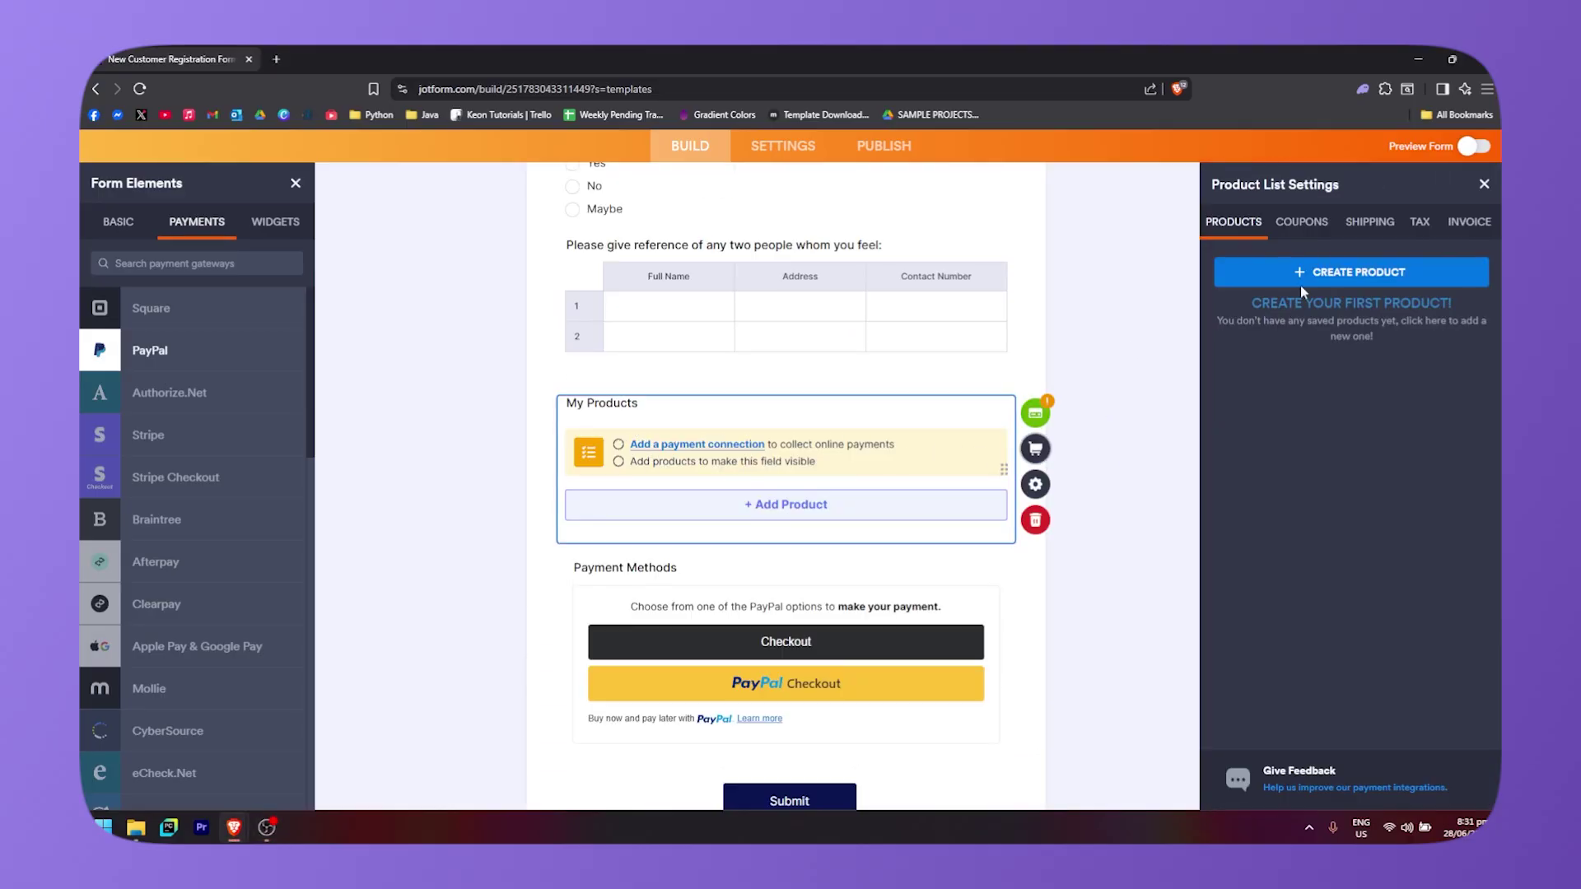
- Open the payment properties of My Products, check what adding a PayPal connection requires and close the dialog without connecting
left_click(1036, 412)
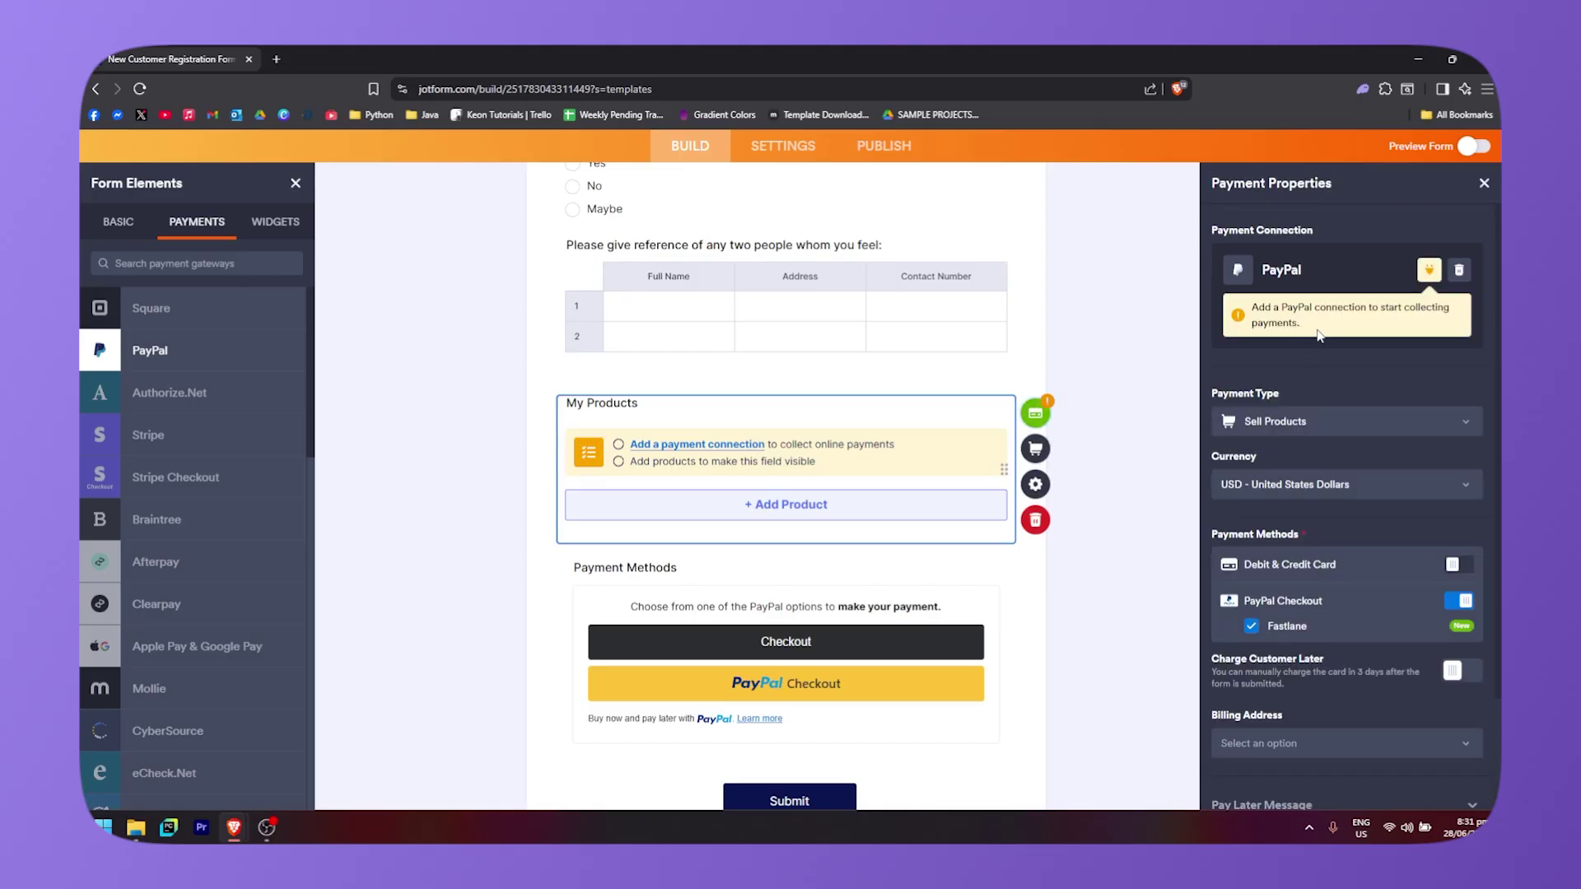
left_click(1429, 270)
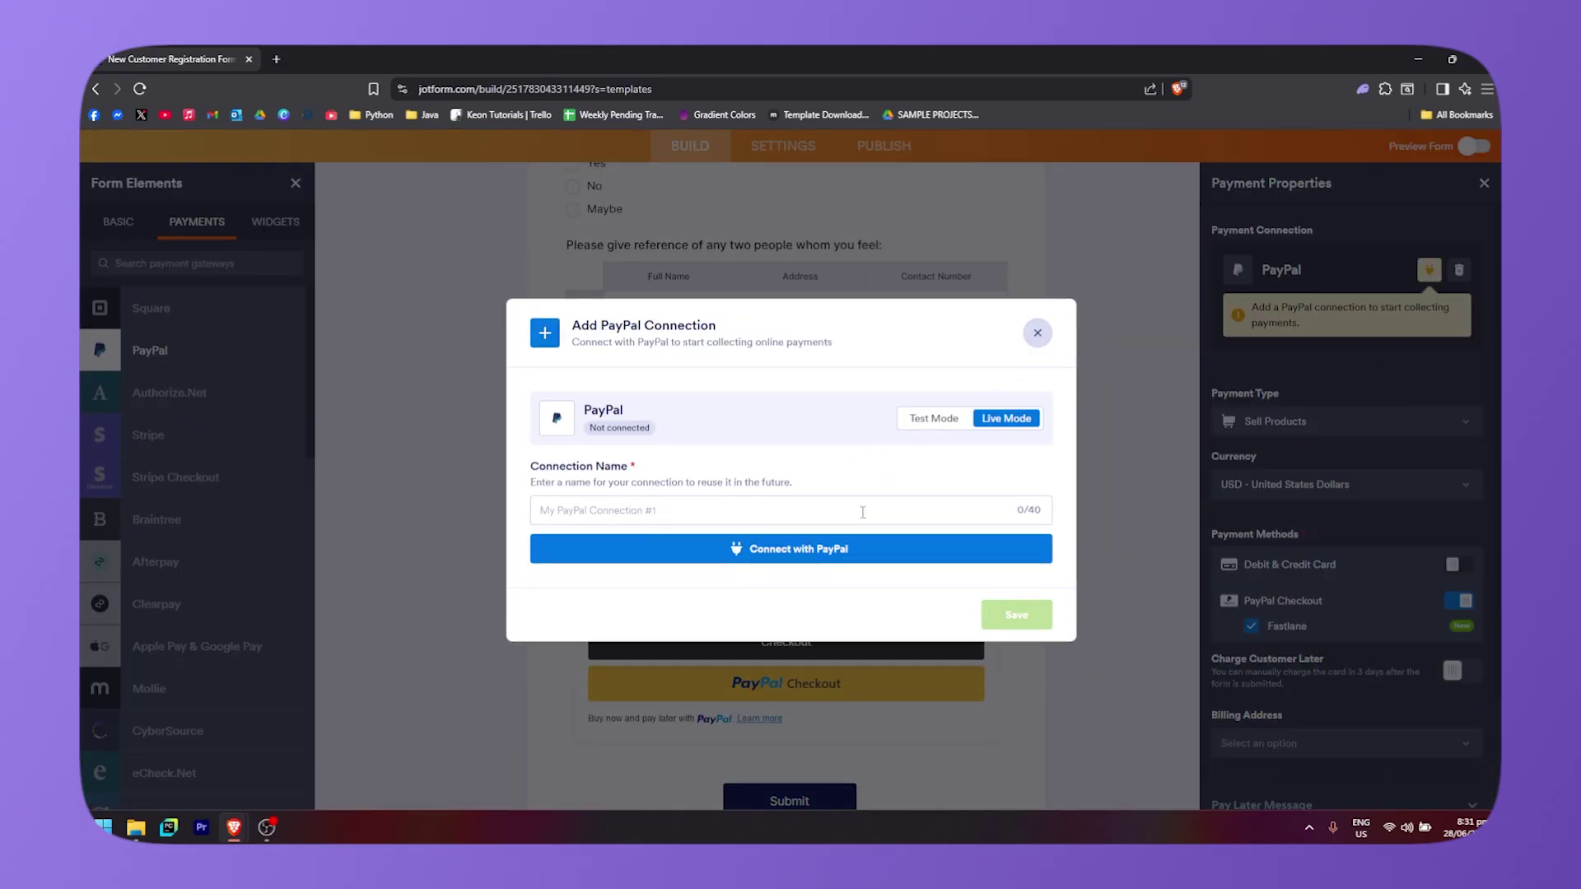
left_click(1037, 333)
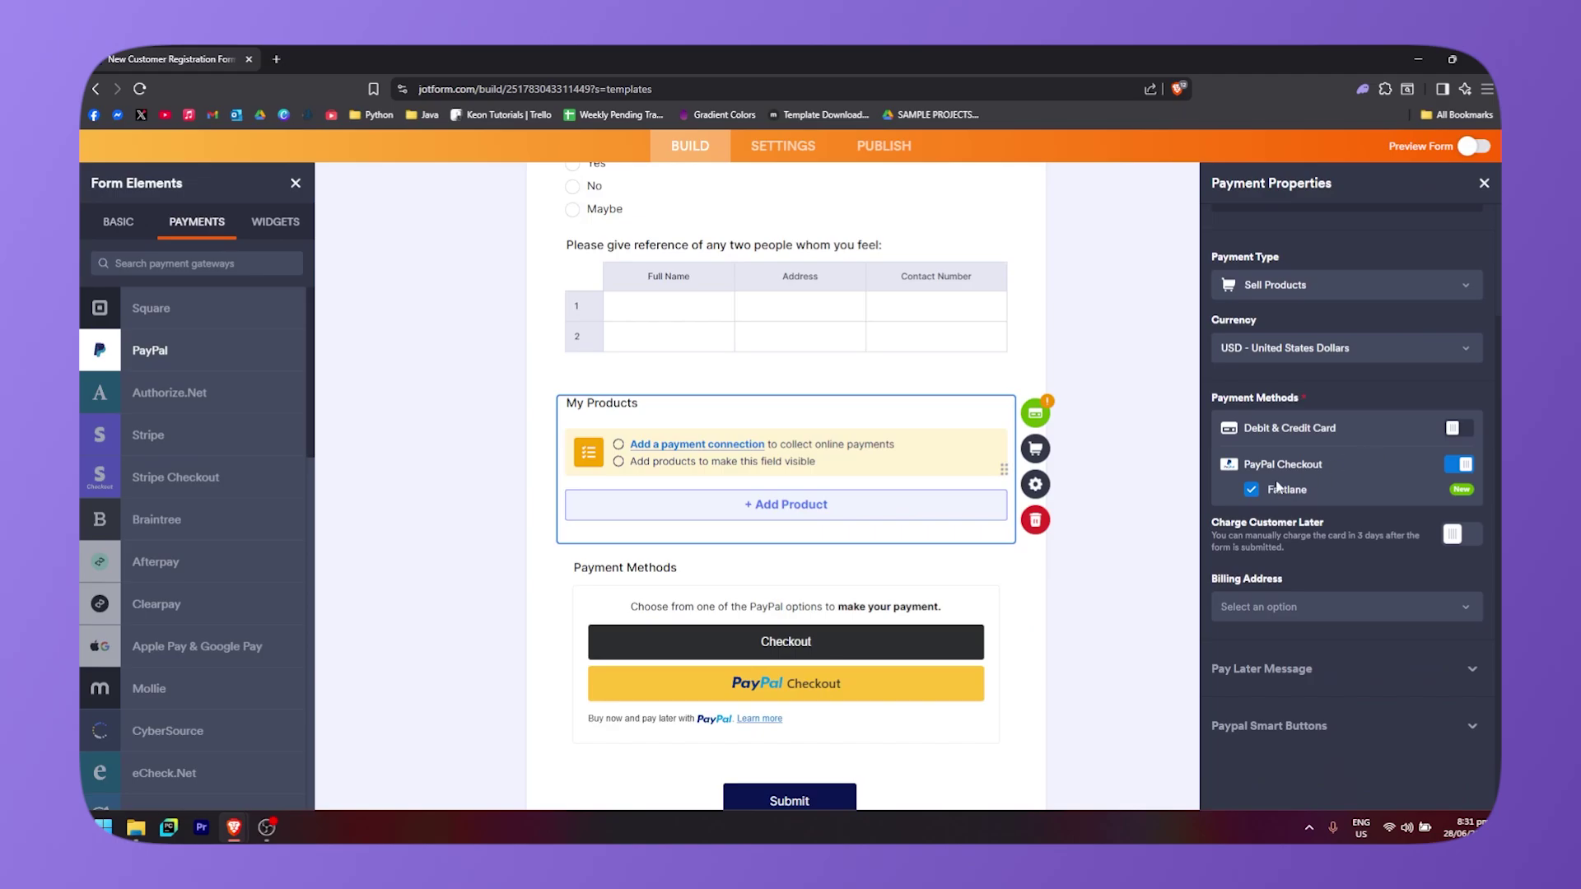
- Review the PayPal payment properties, including the Pay Later Message and Paypal Smart Buttons options
scroll(1281, 442, "up", 1)
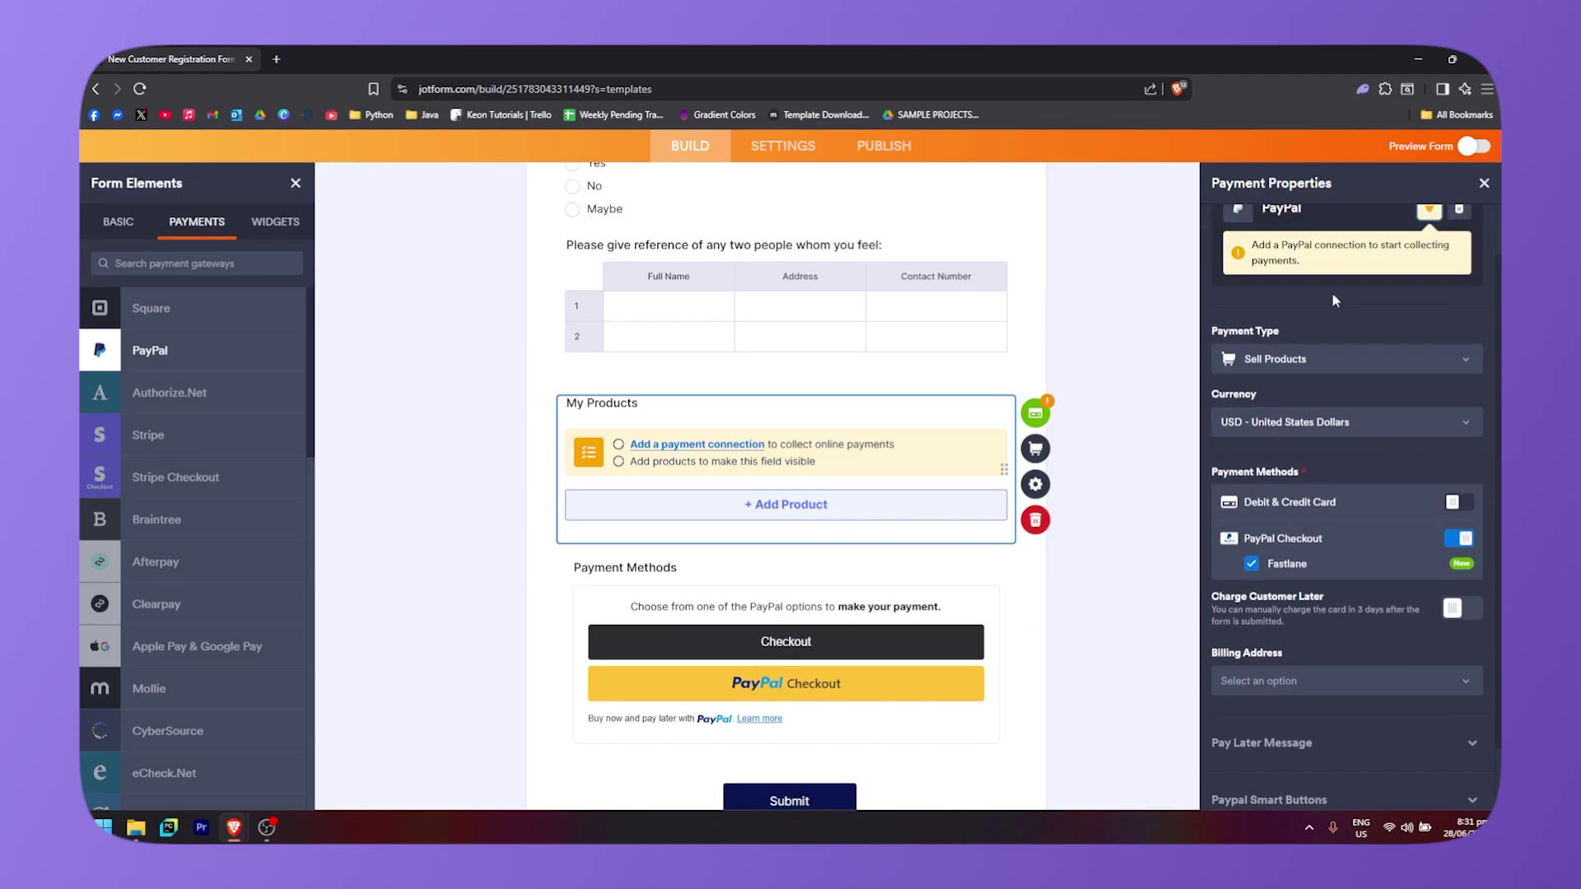
scroll(1296, 492, "down", 1)
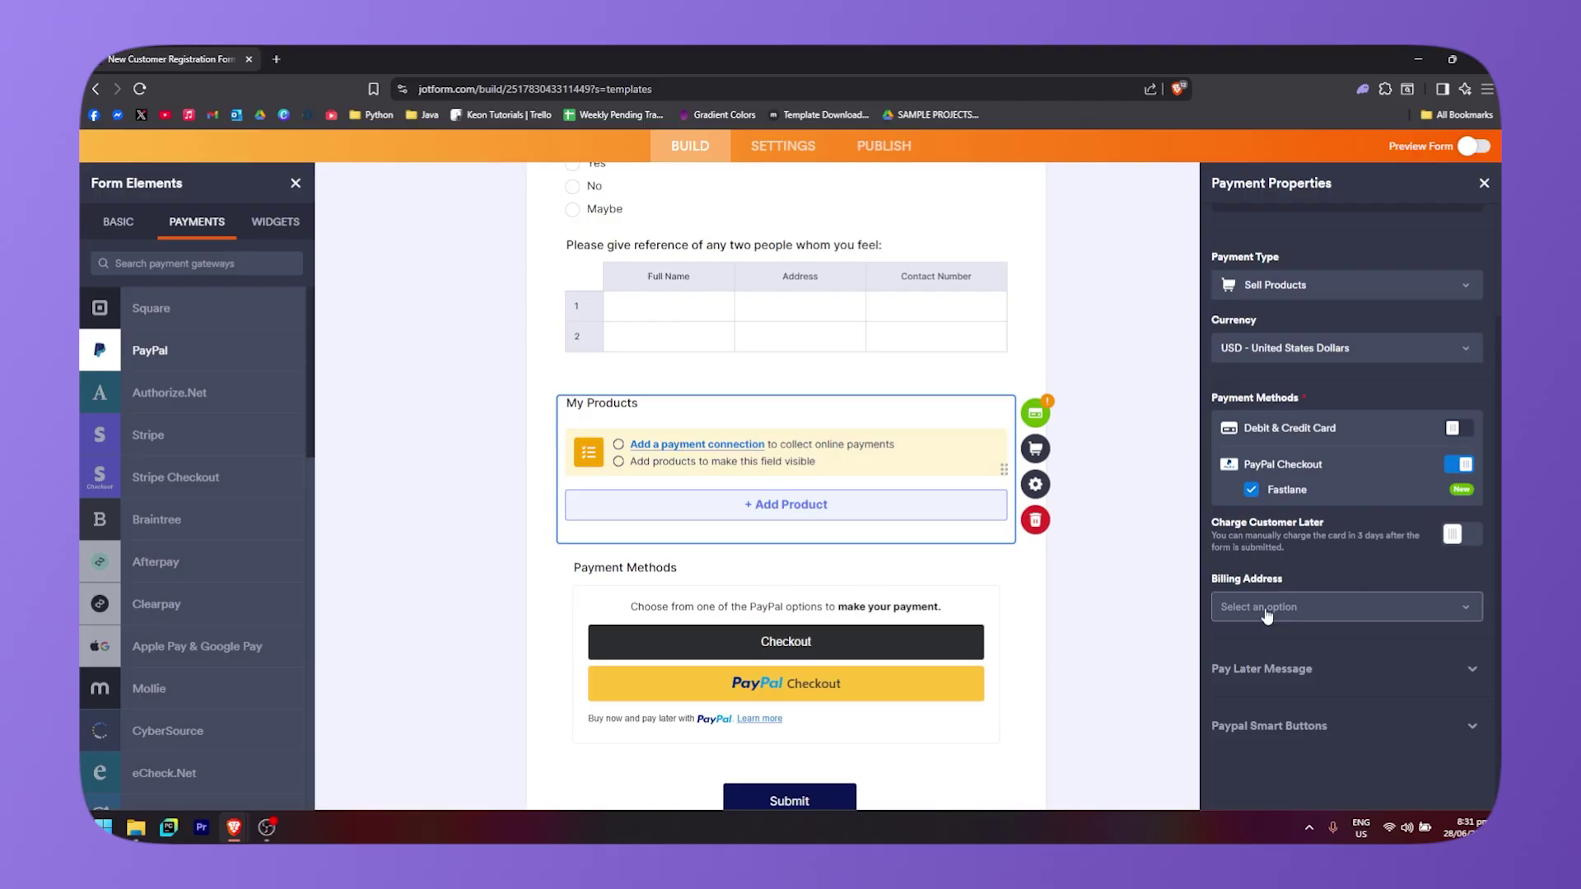
left_click(1453, 668)
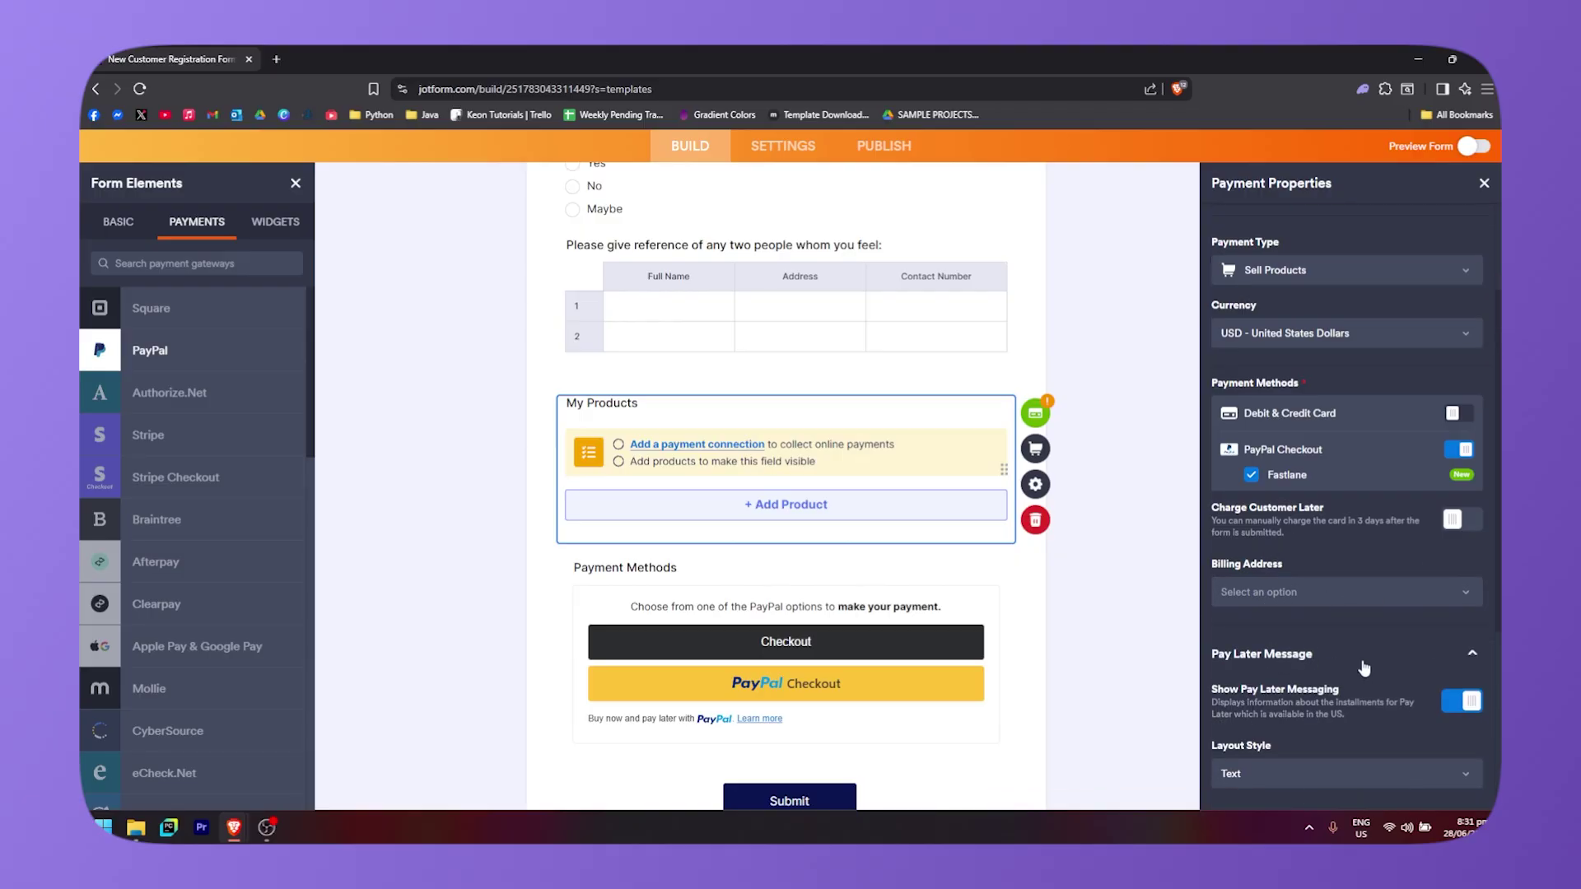
scroll(1399, 617, "down", 4)
left_click(1414, 727)
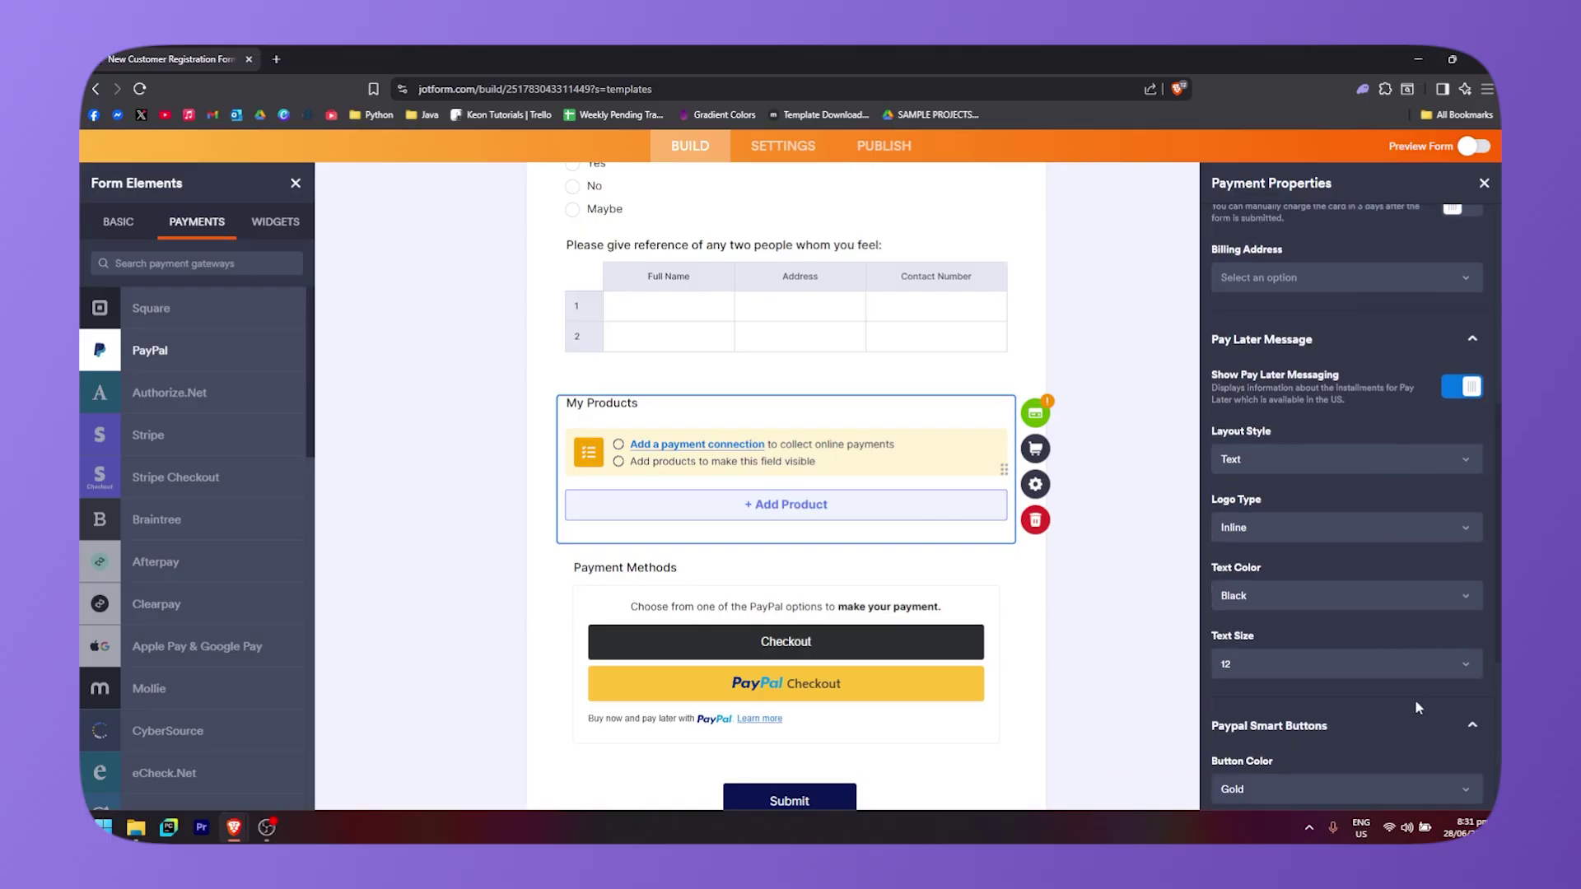
scroll(1383, 650, "down", 4)
left_click(1153, 447)
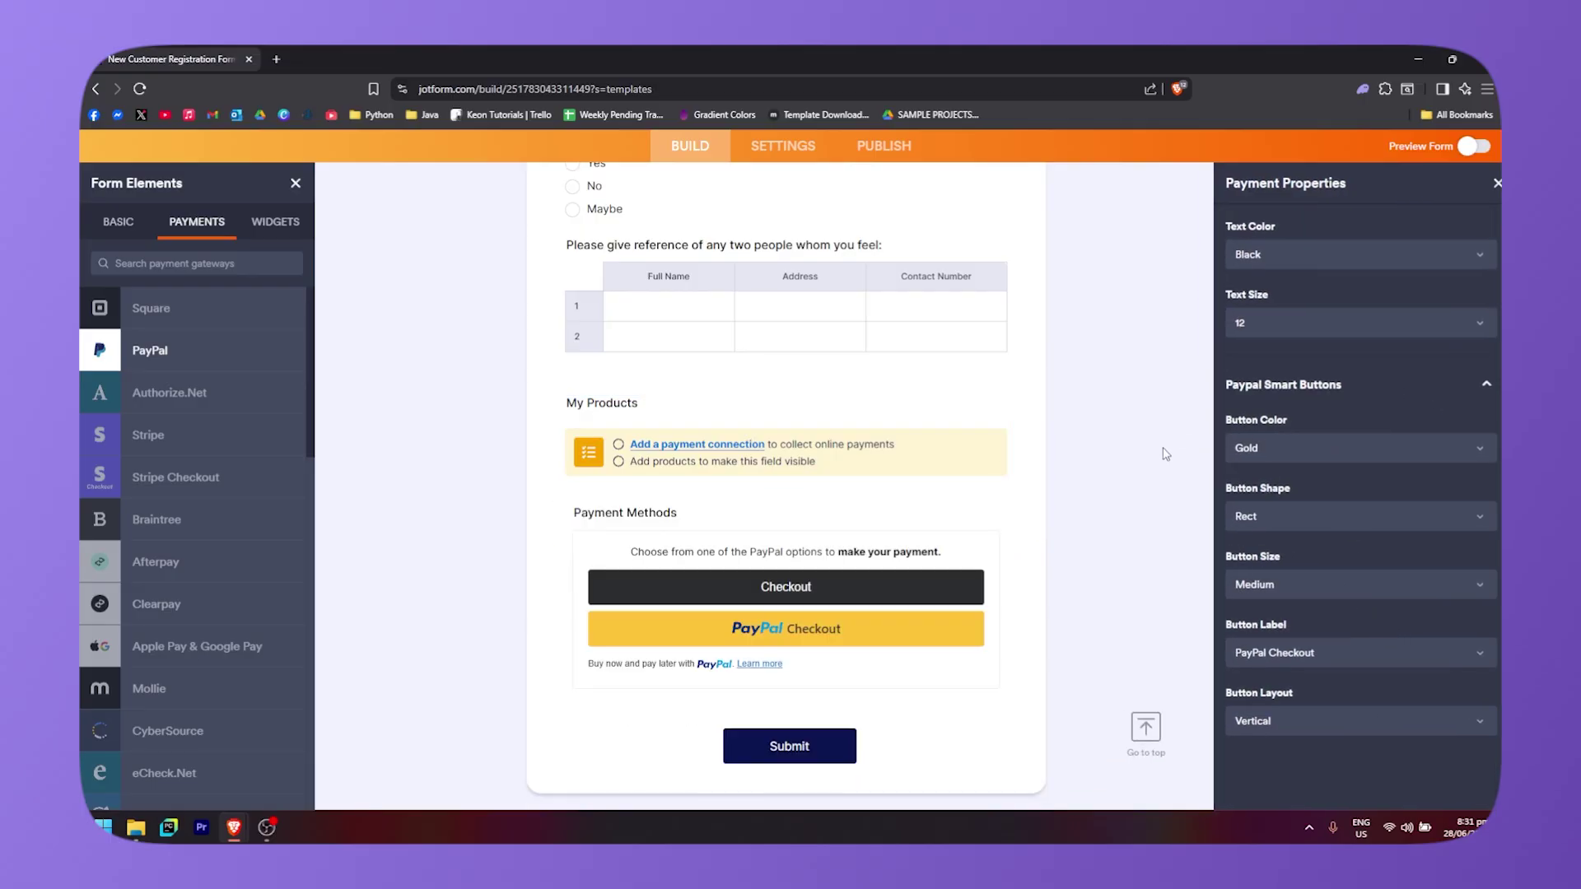
- Look through the widgets that can be added to the form
left_click(272, 227)
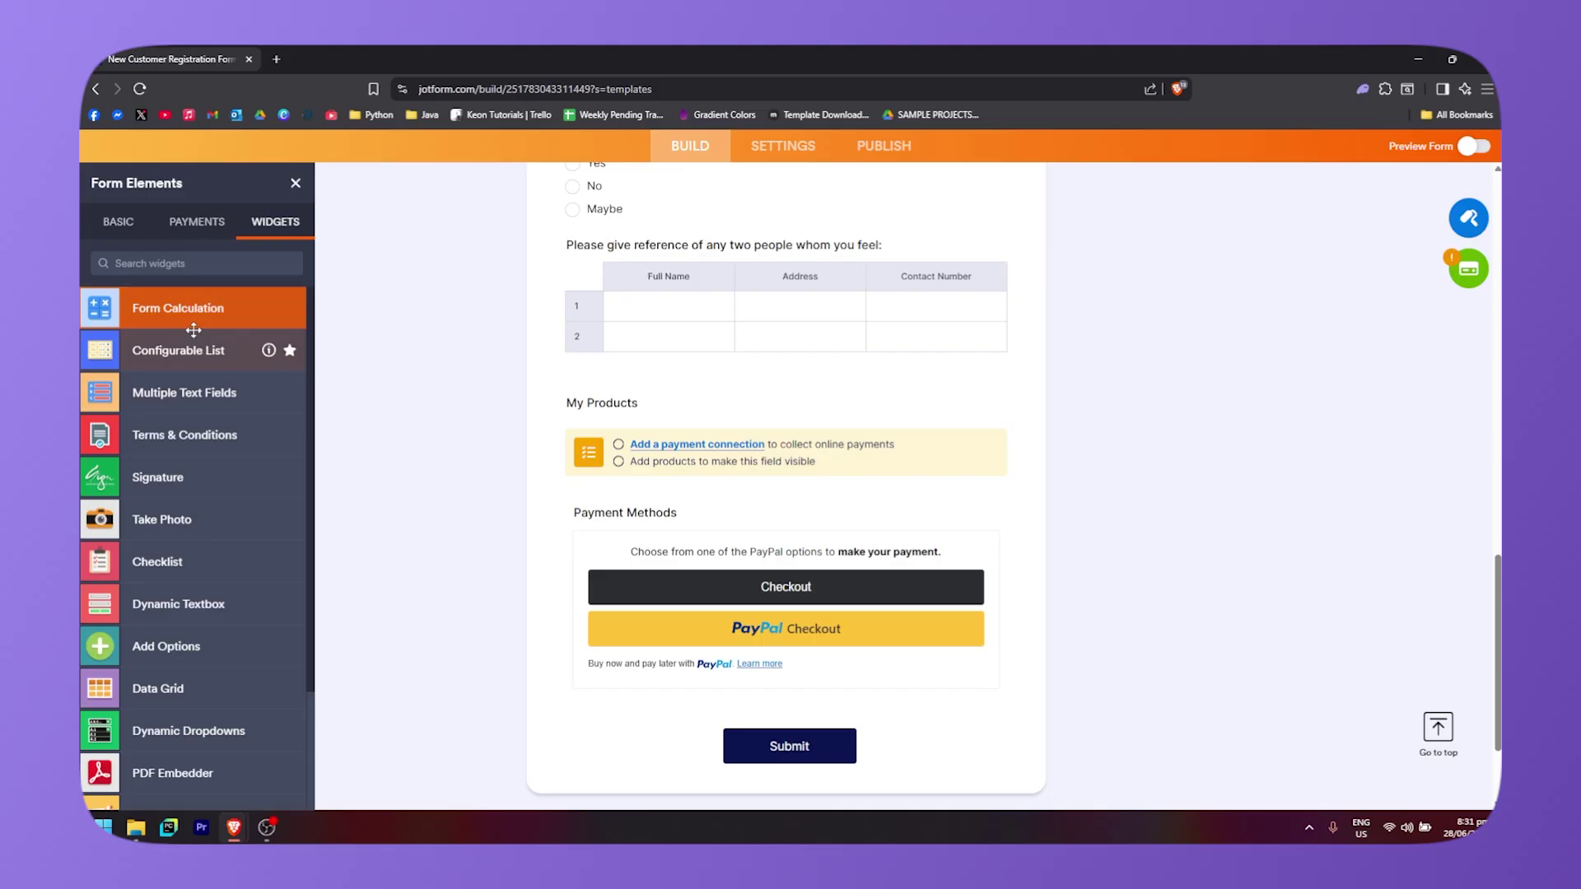
scroll(189, 375, "down", 2)
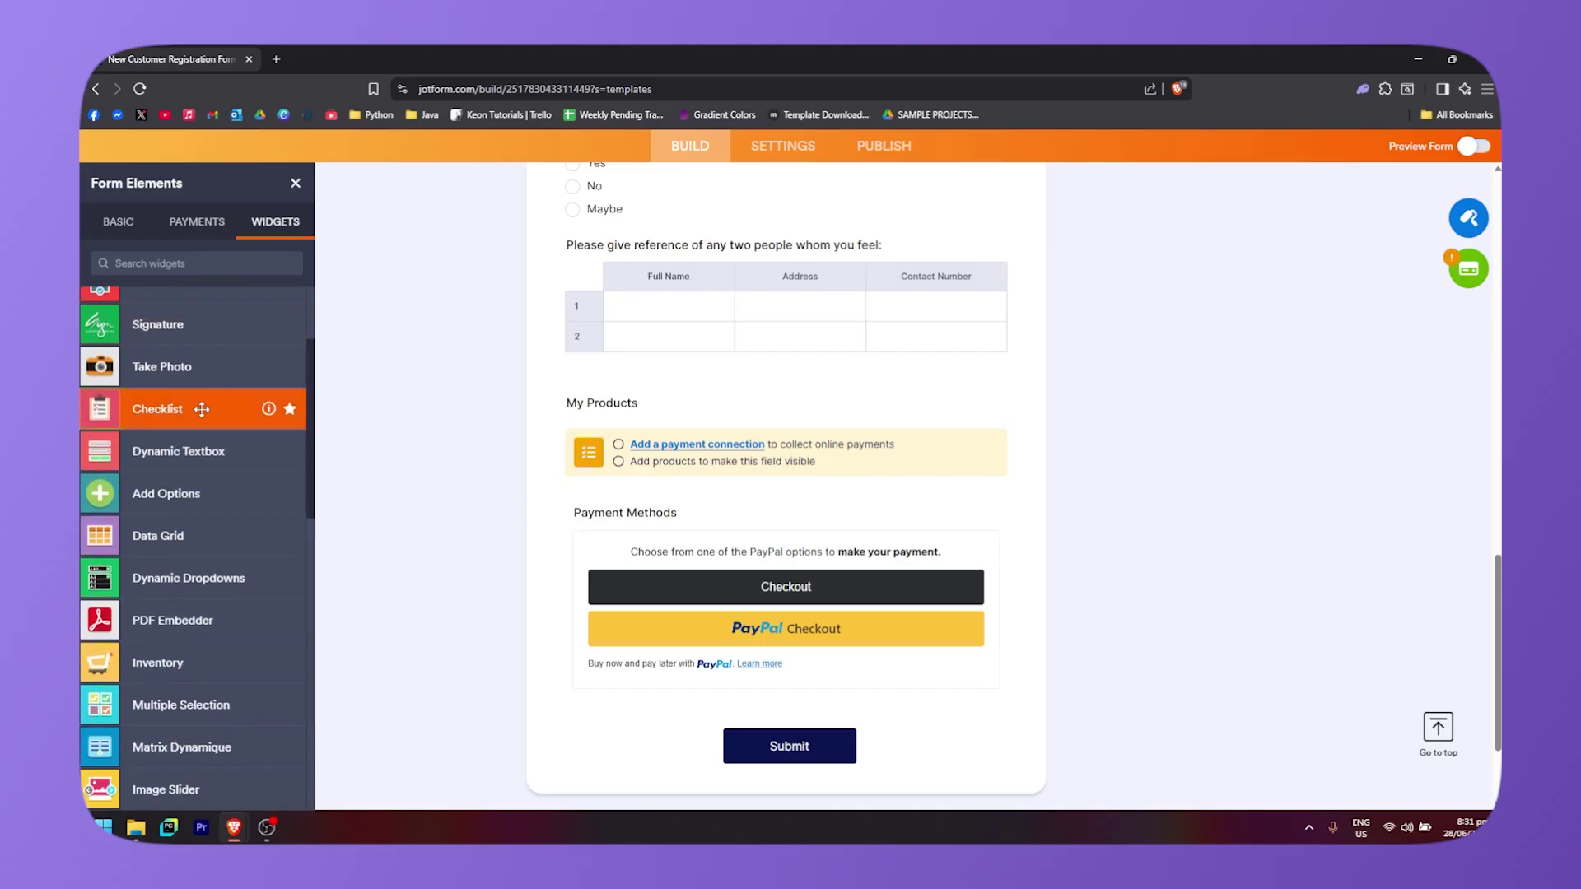
scroll(205, 535, "down", 10)
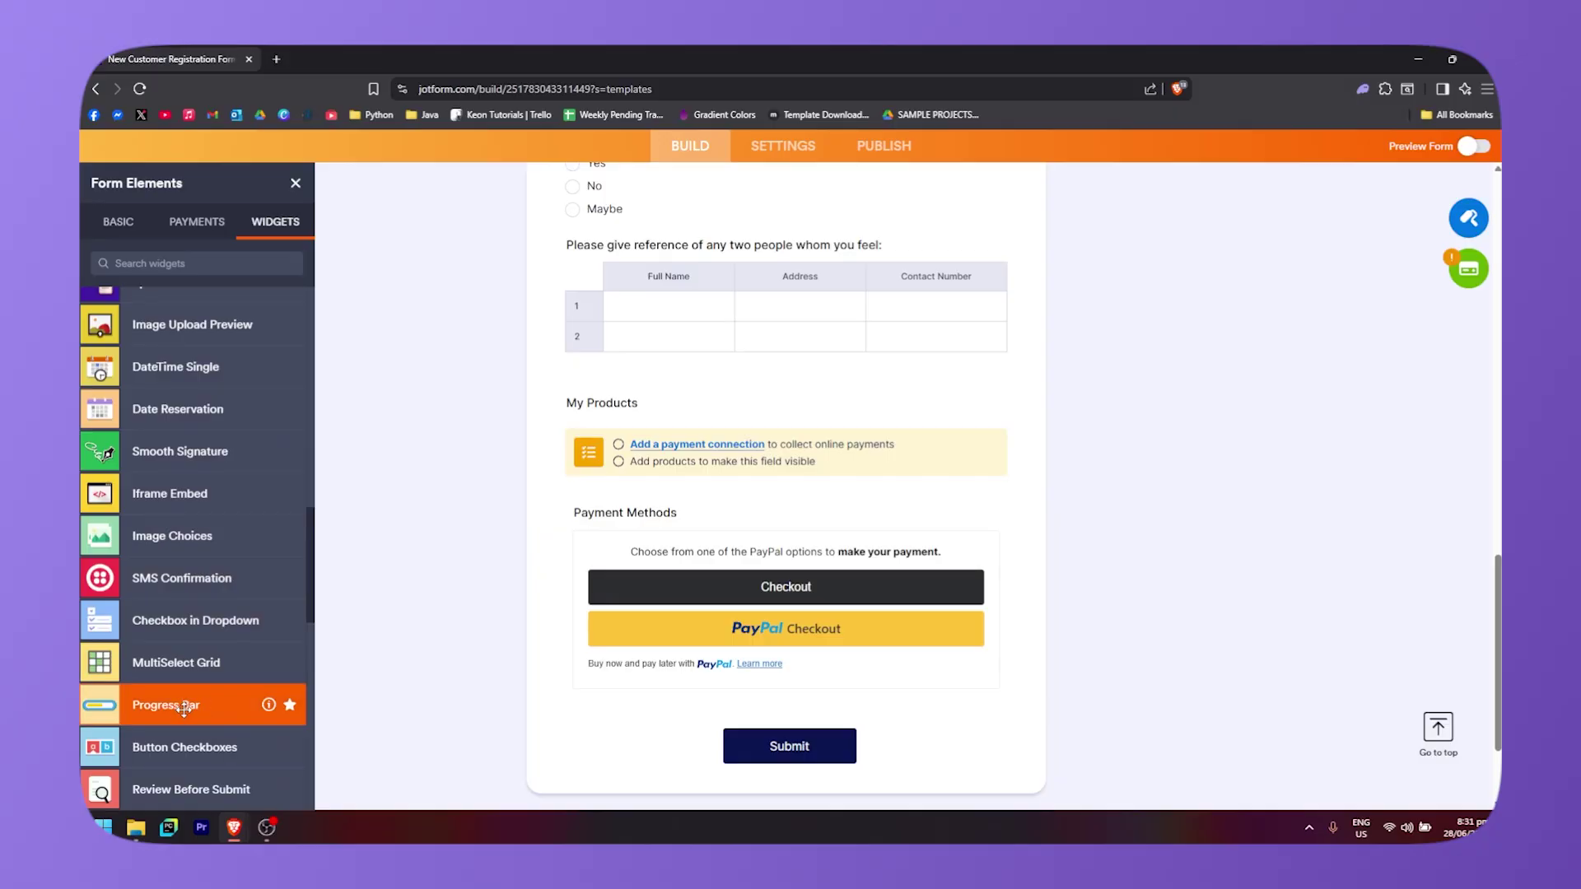
scroll(193, 708, "up", 8)
left_click(194, 652)
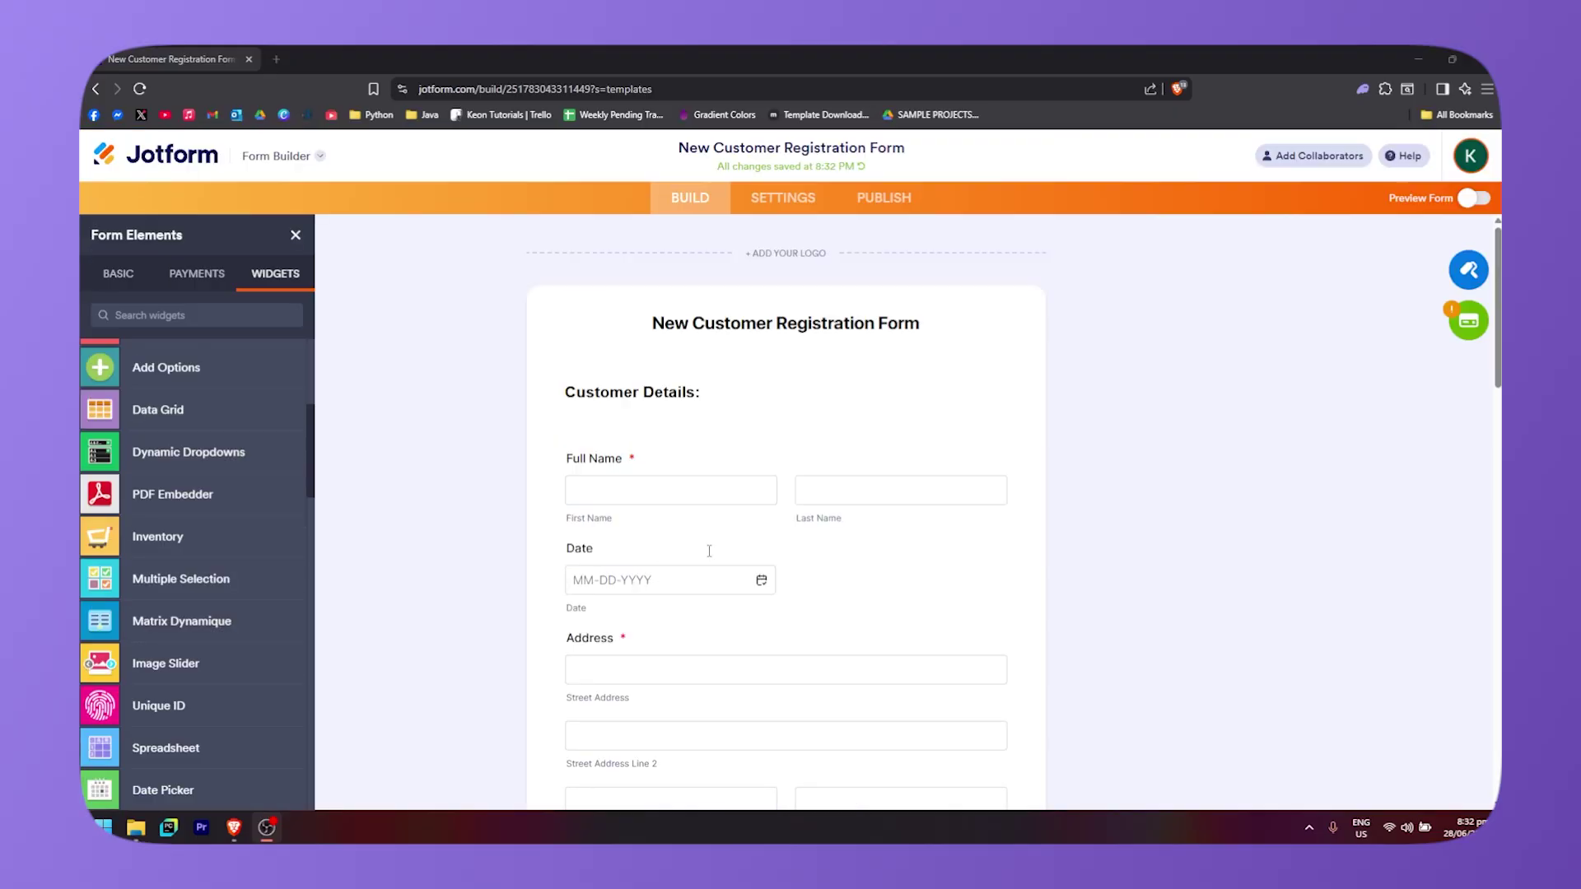
- Make the Full Name field optional by turning off its Required setting
left_click(750, 495)
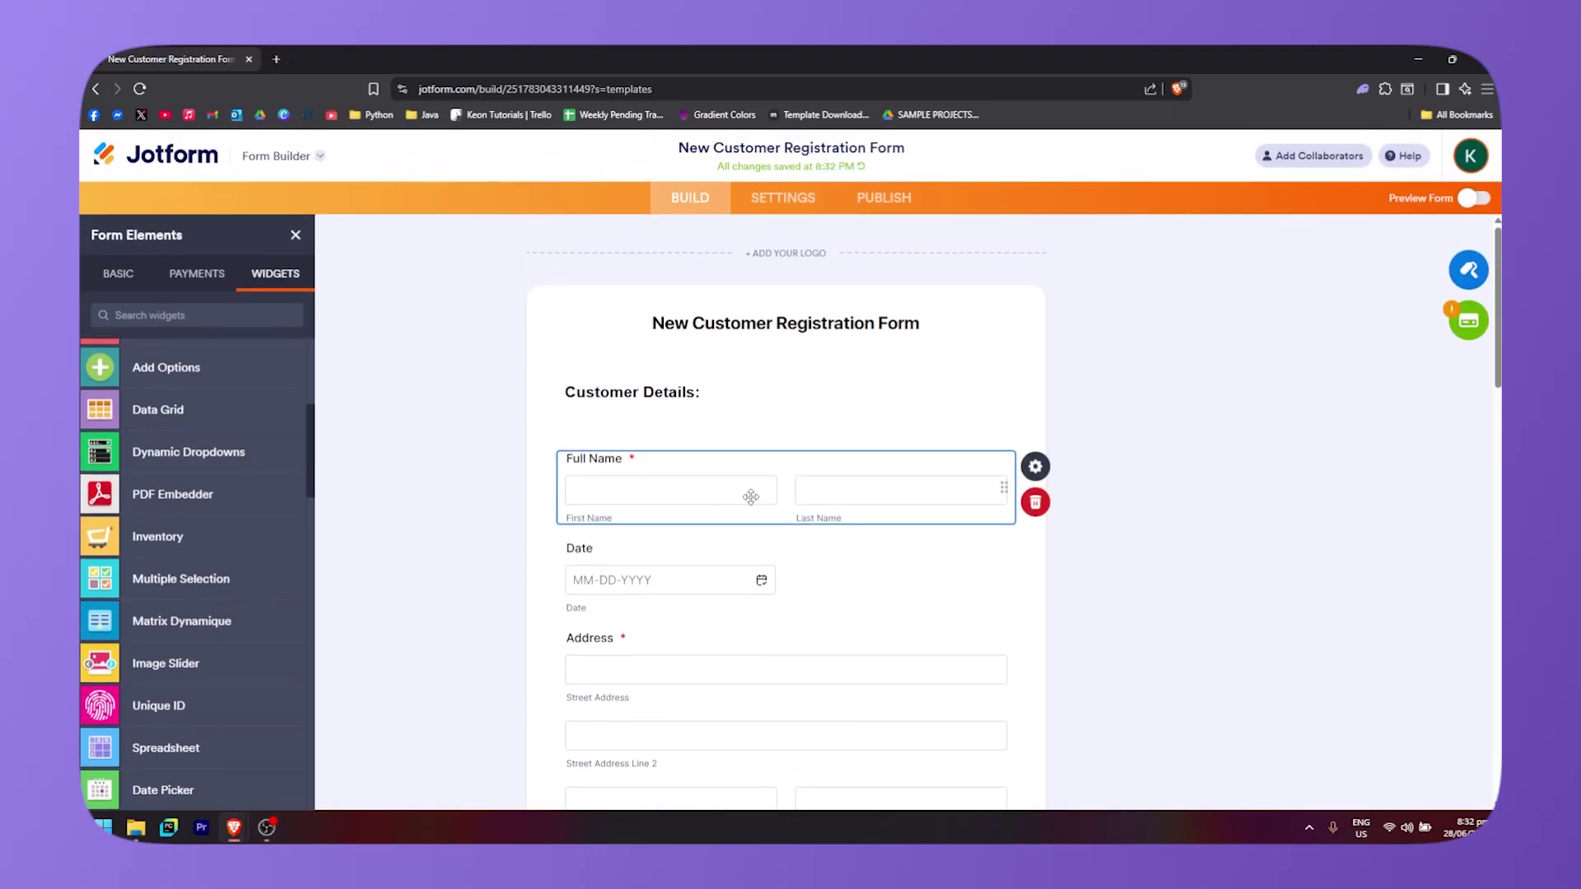
left_click(1034, 466)
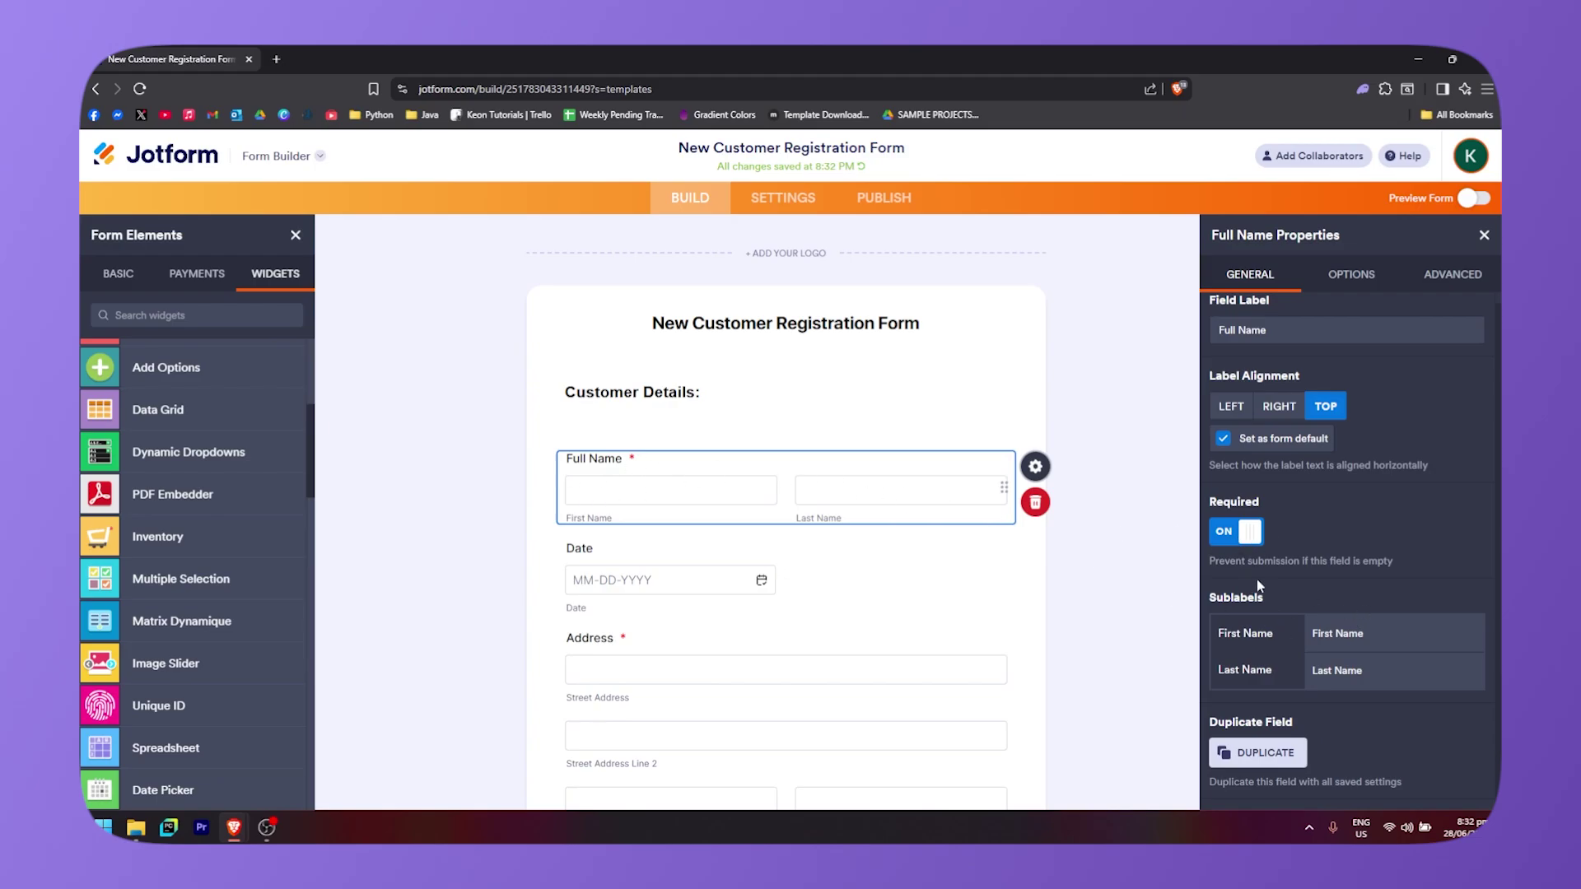
left_click(1235, 539)
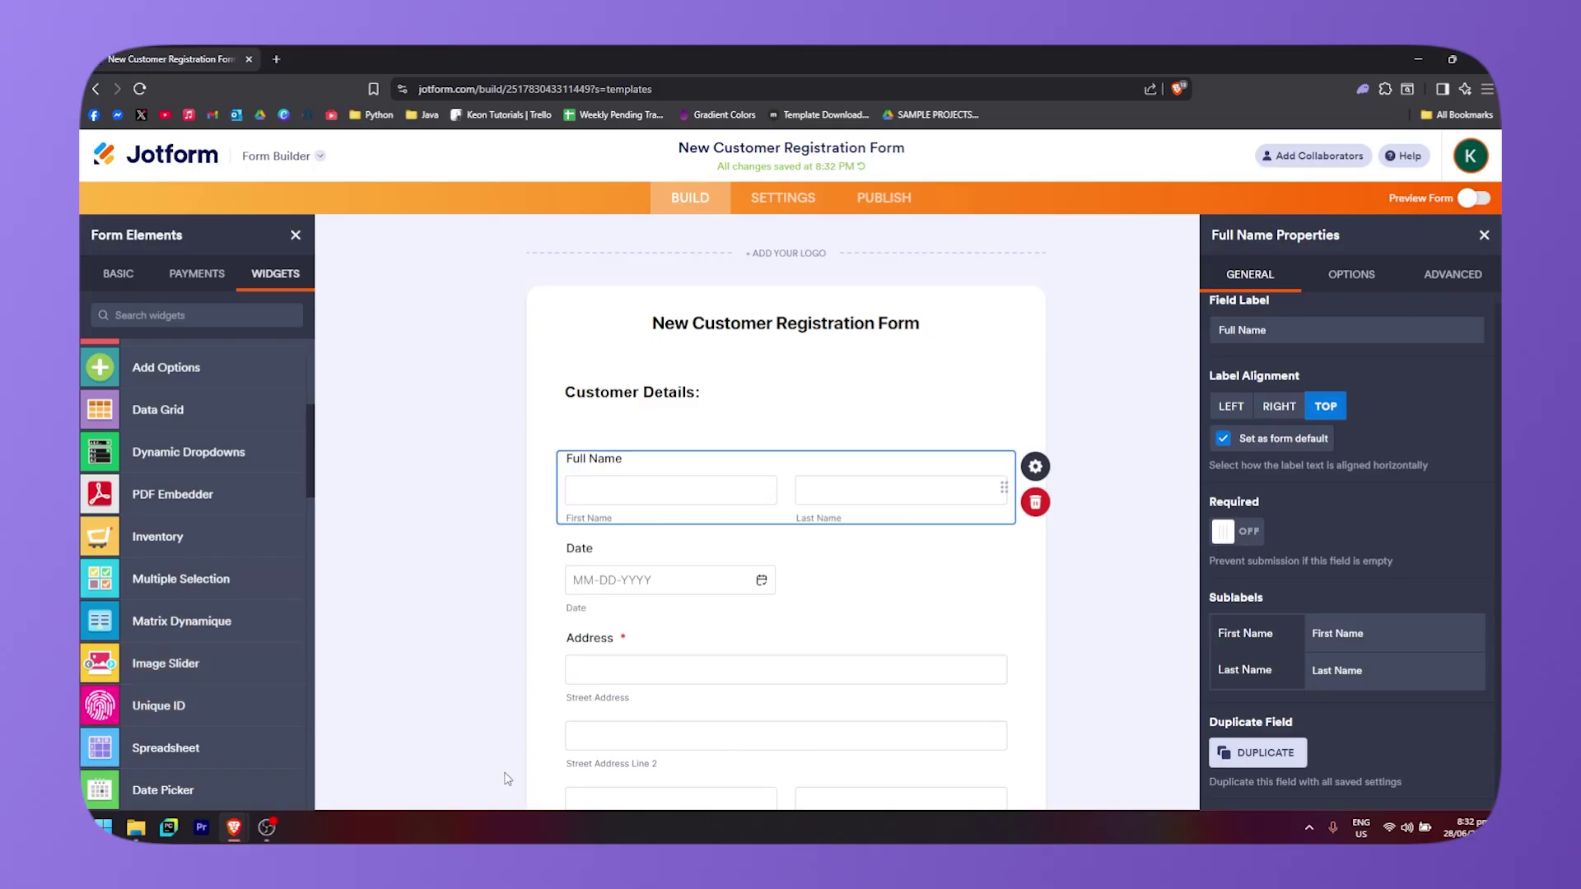
- Review the name part options and the advanced properties of the Full Name field
left_click(1350, 274)
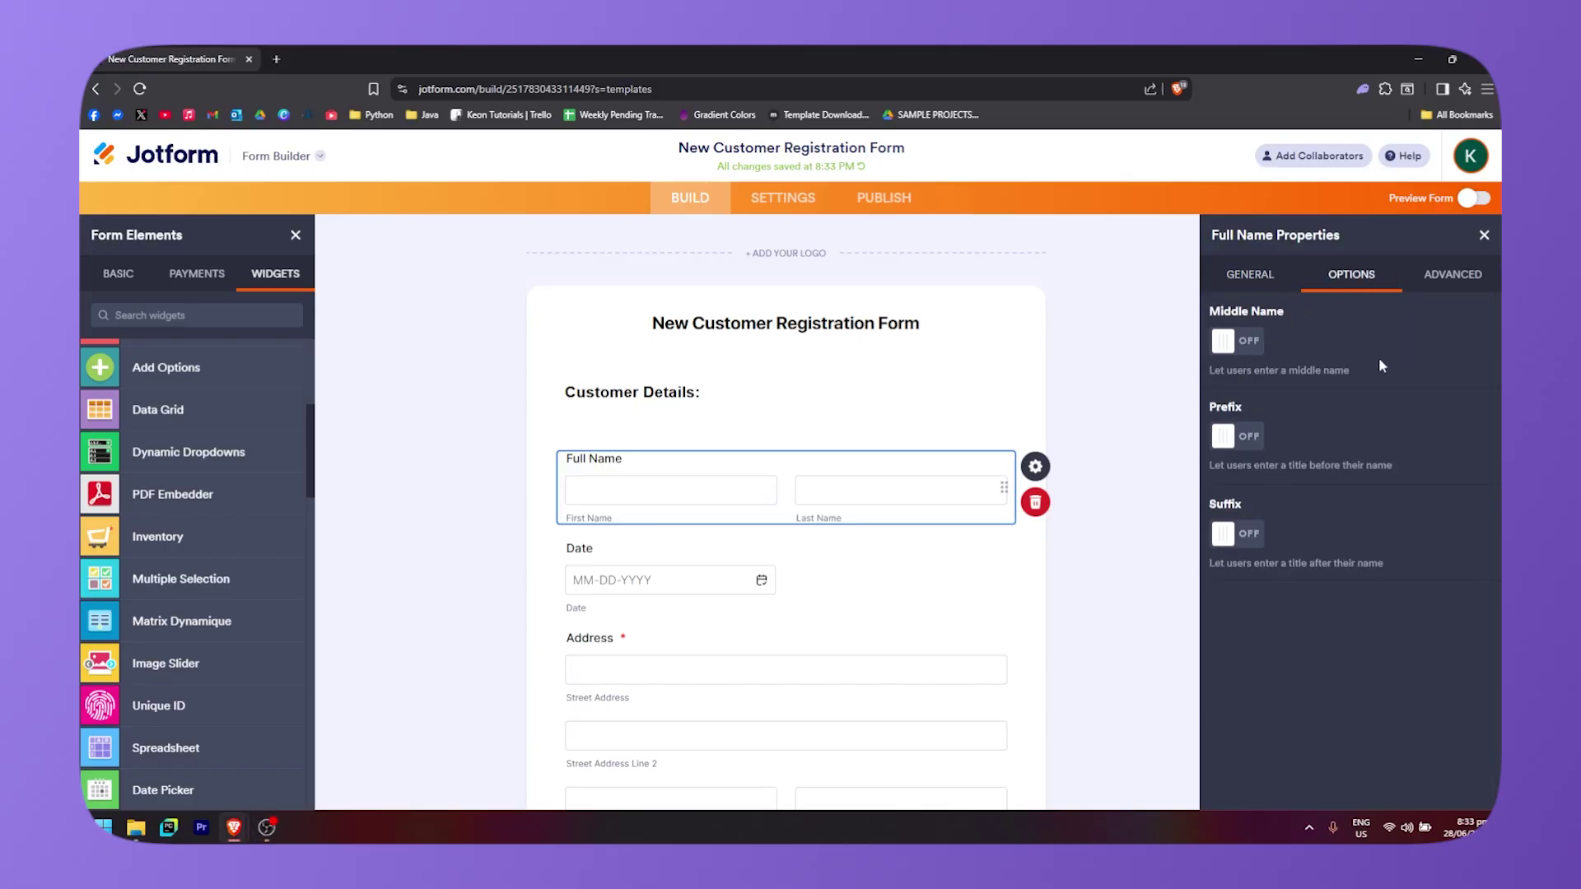
left_click(1452, 274)
scroll(1389, 594, "down", 2)
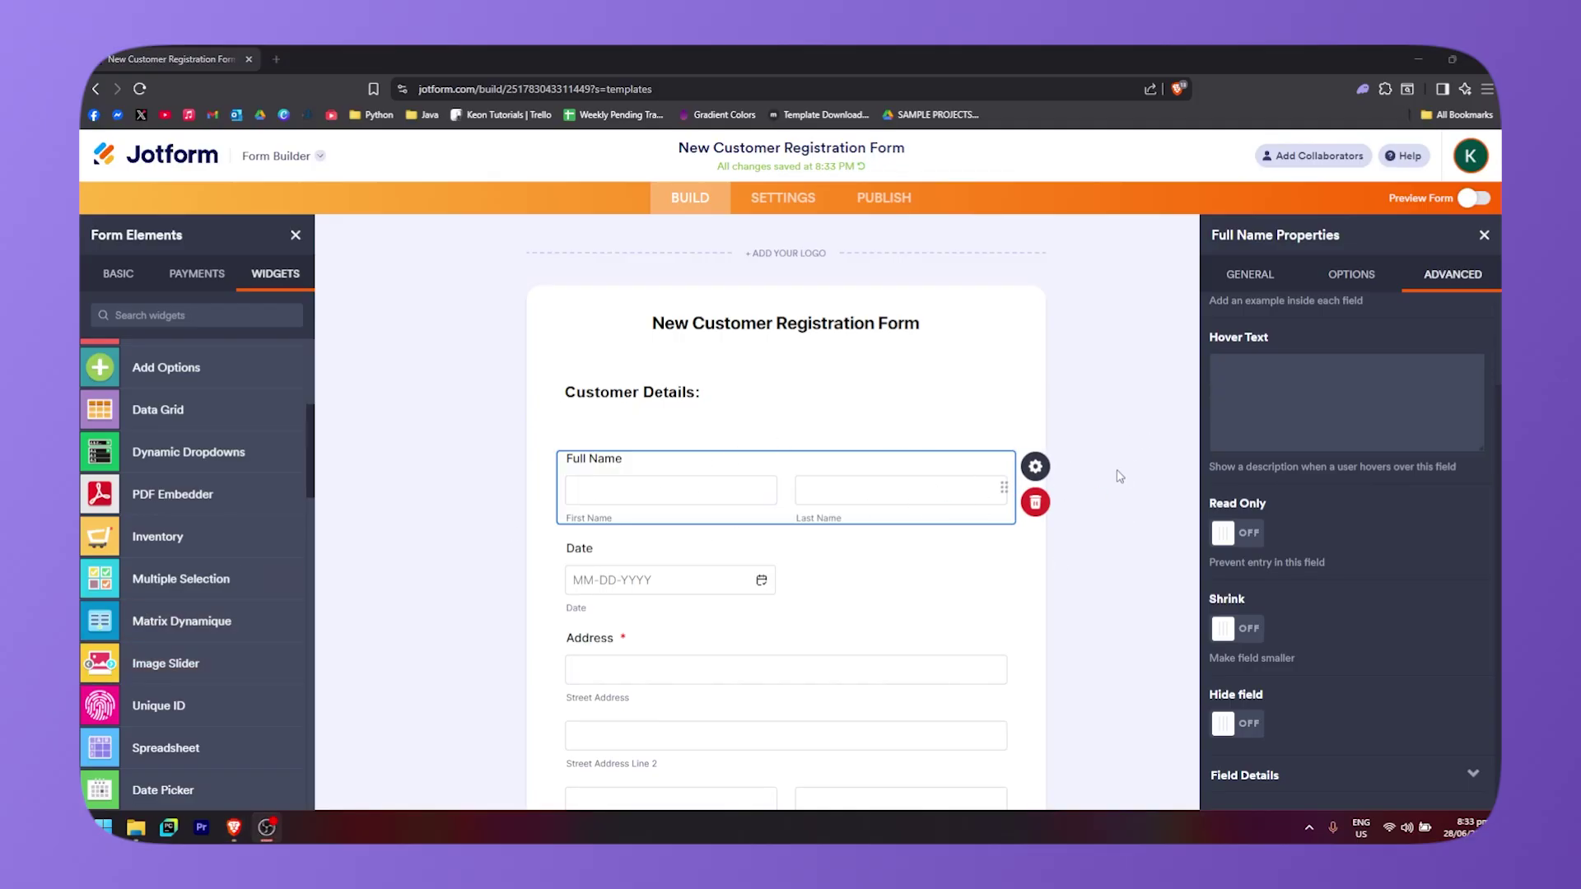
- Inspect the general properties of the form heading, comparing them with those of the Full Name field
left_click(839, 327)
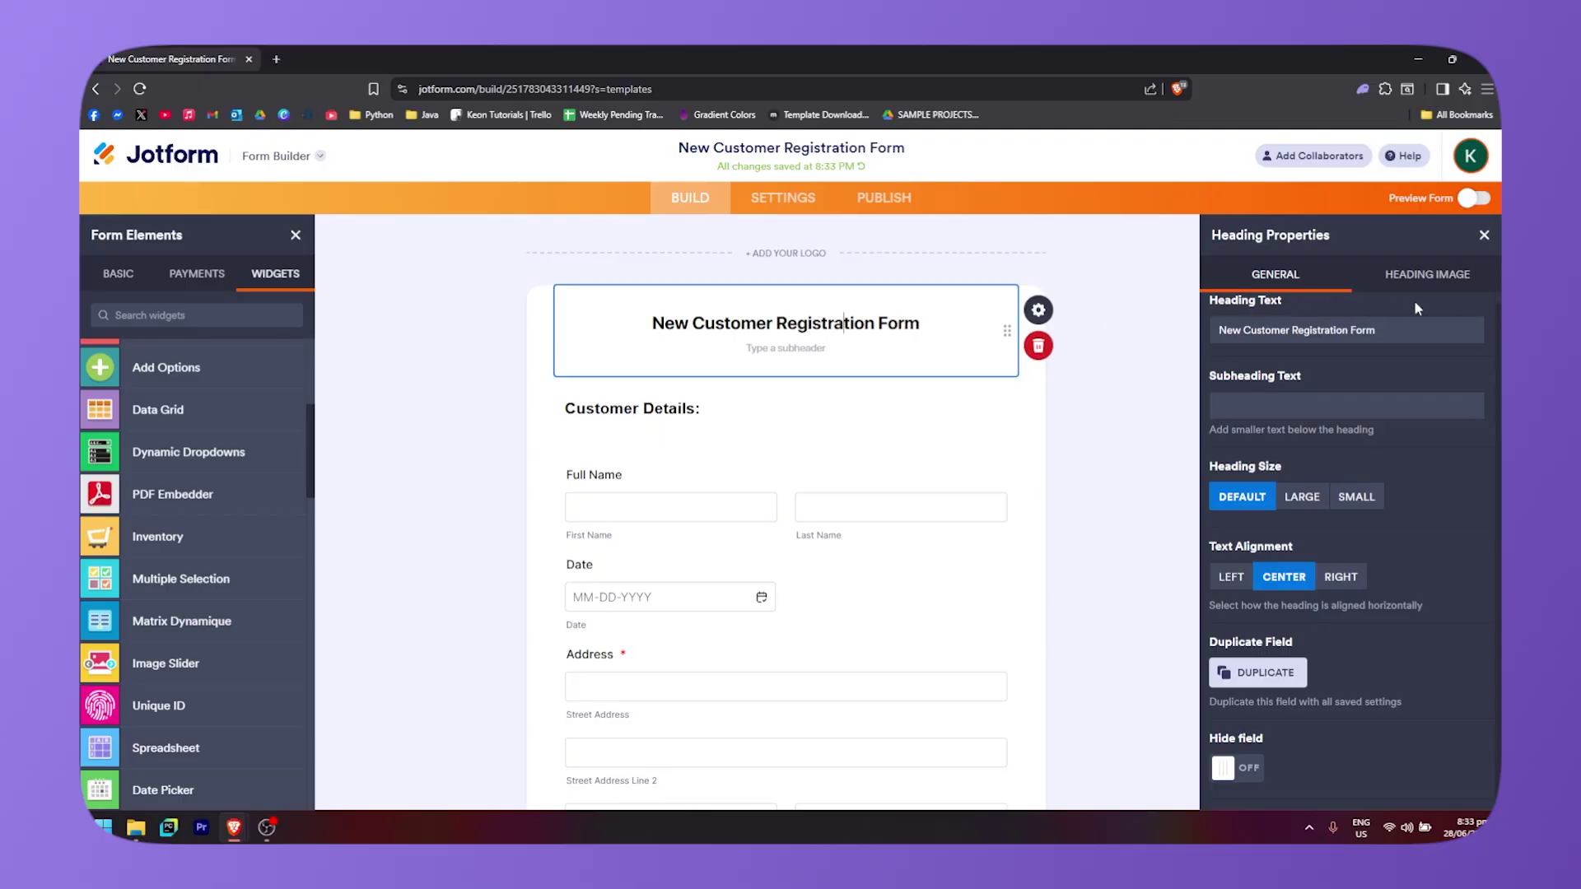
left_click(998, 451)
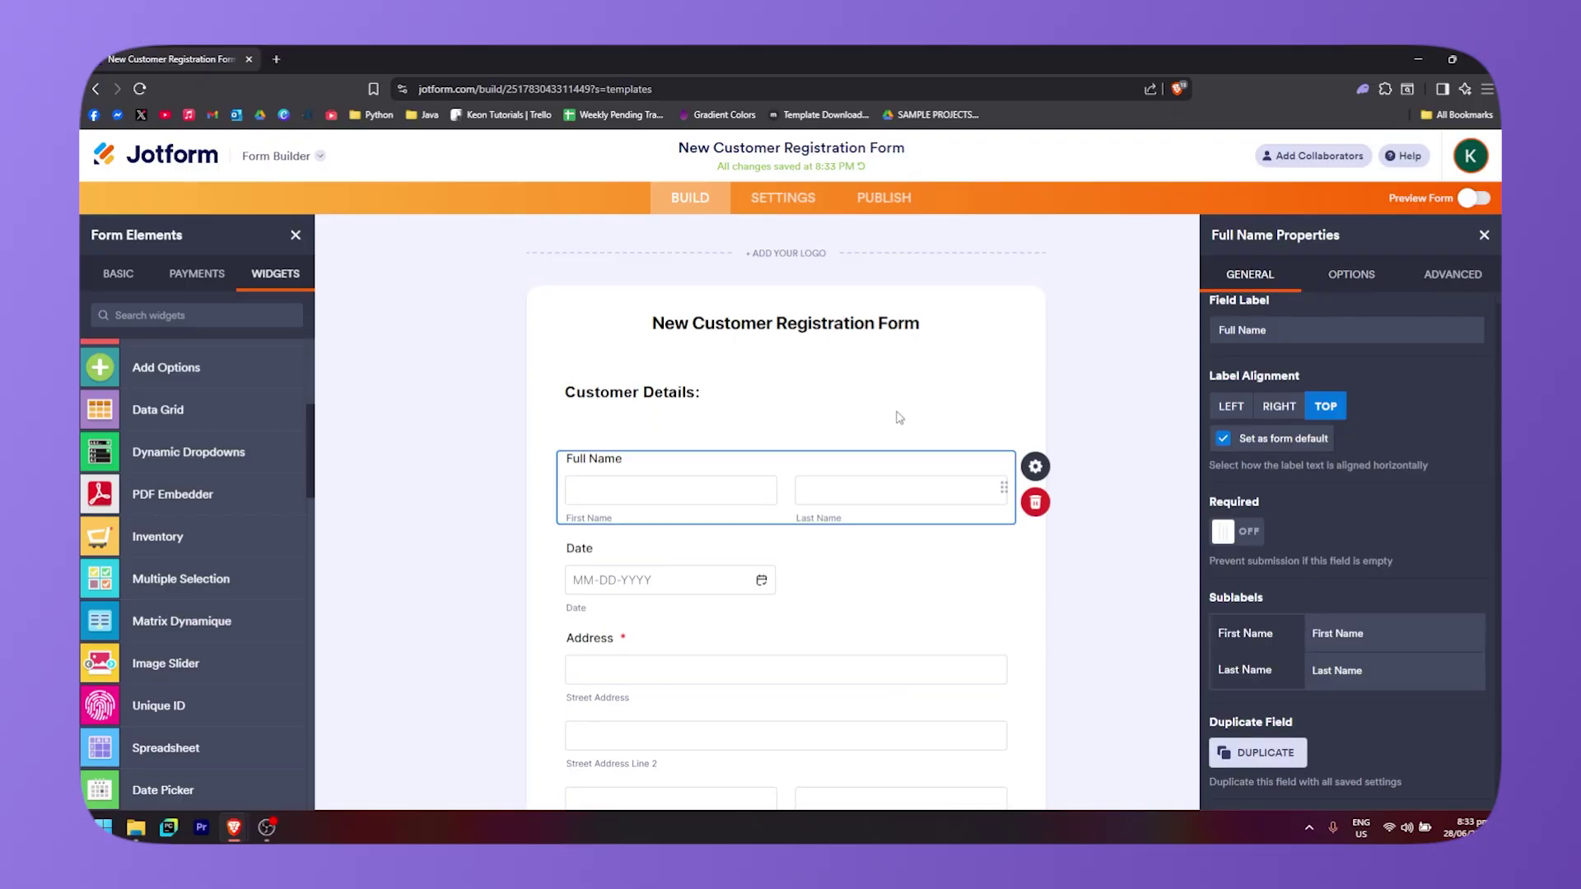
left_click(834, 323)
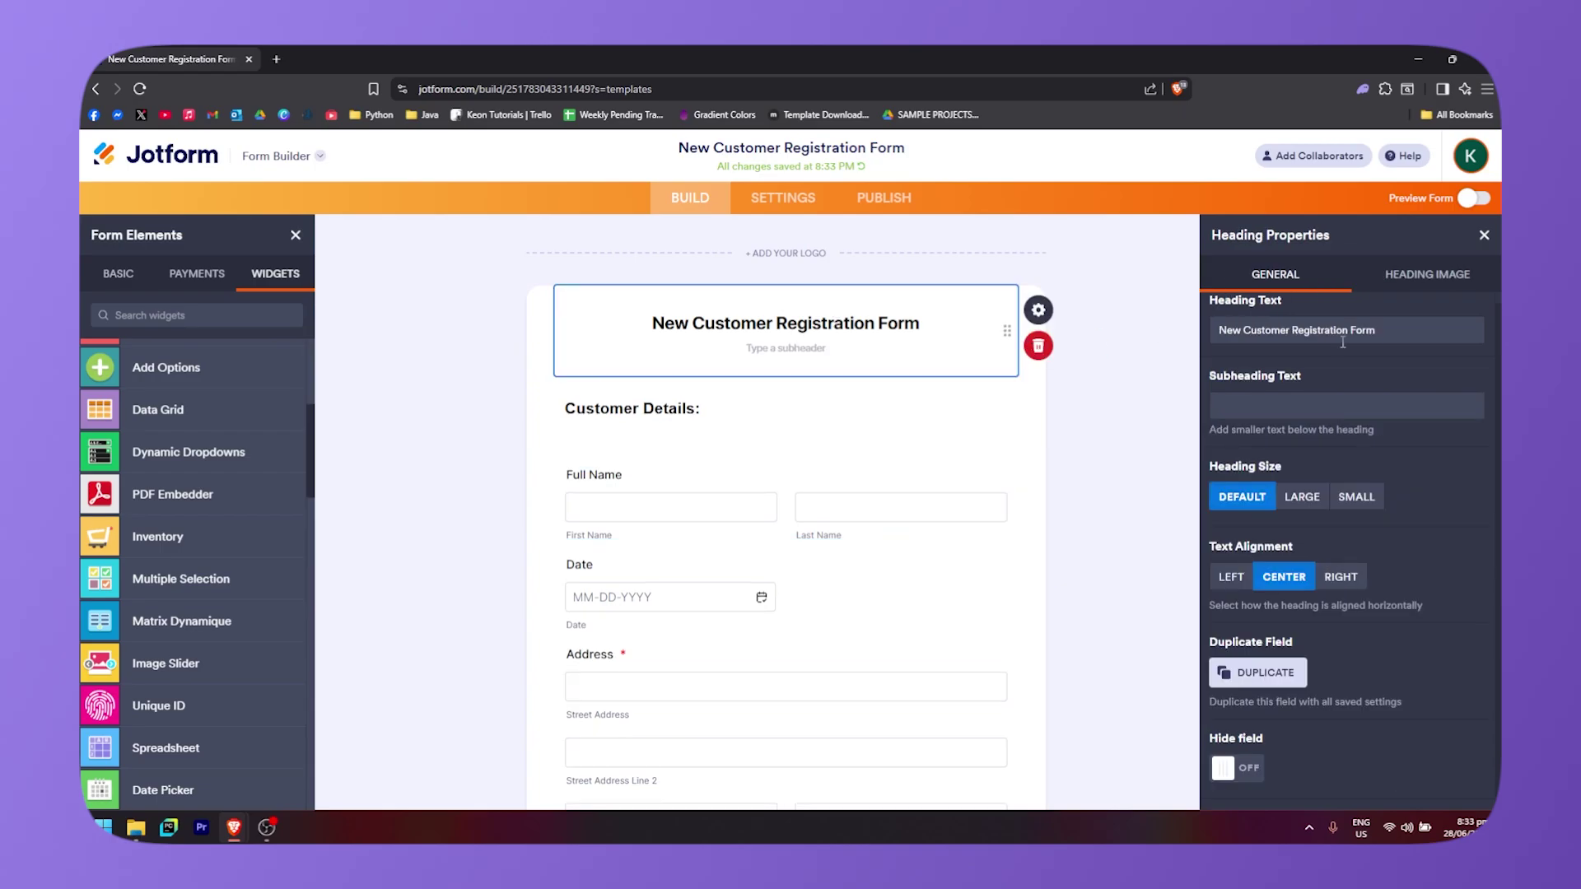
- Review the general properties of the Address field, including its required subfields and sublabels, and deselect it
scroll(641, 625, "down", 3)
left_click(815, 494)
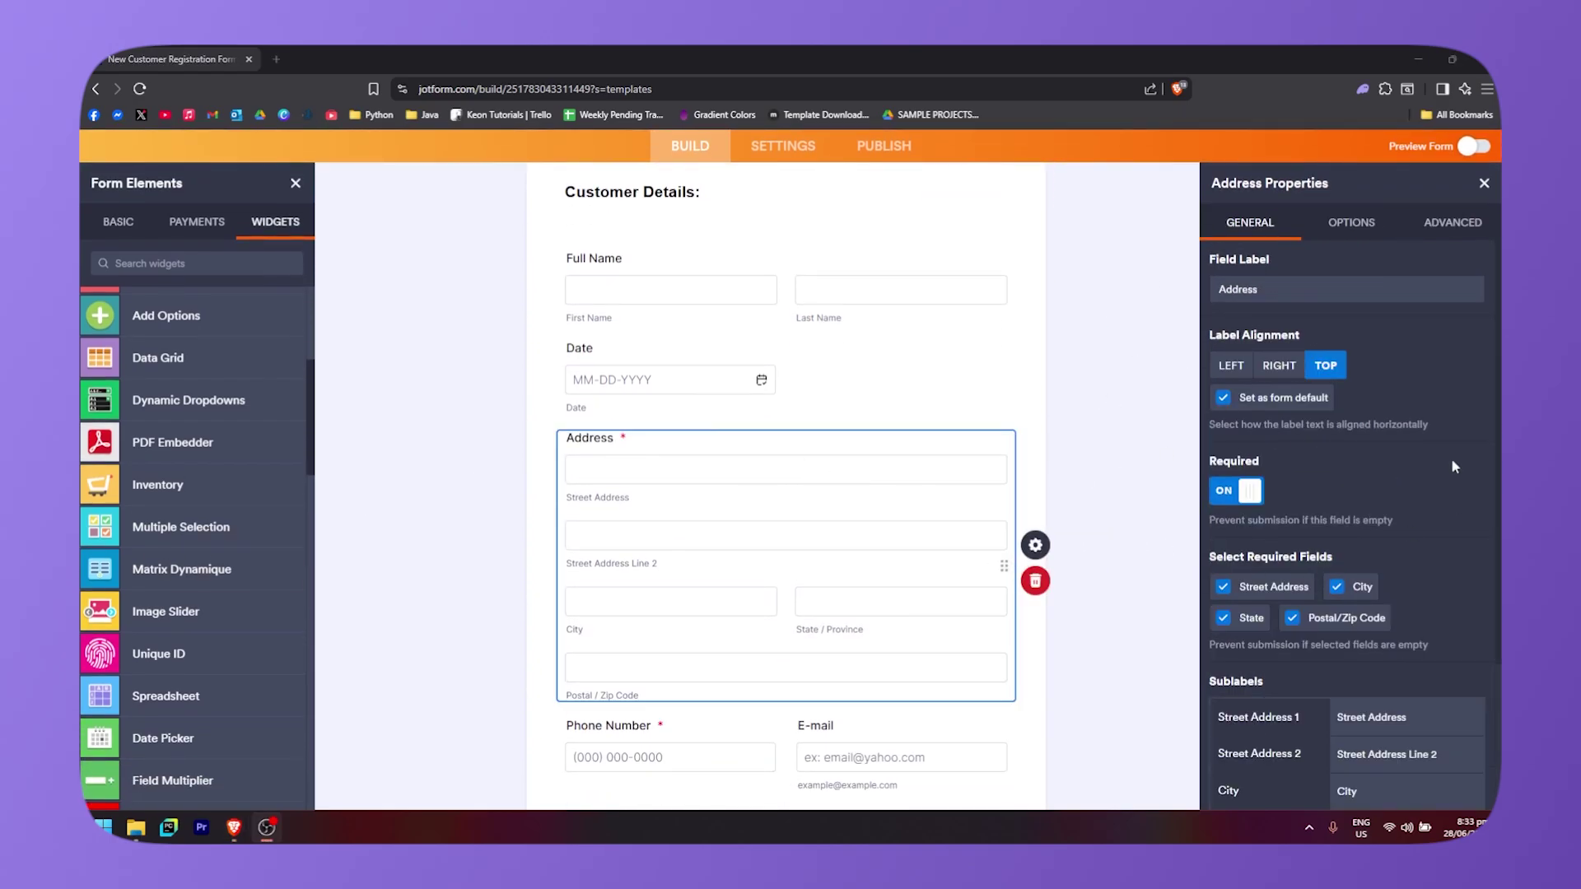
scroll(1400, 496, "down", 3)
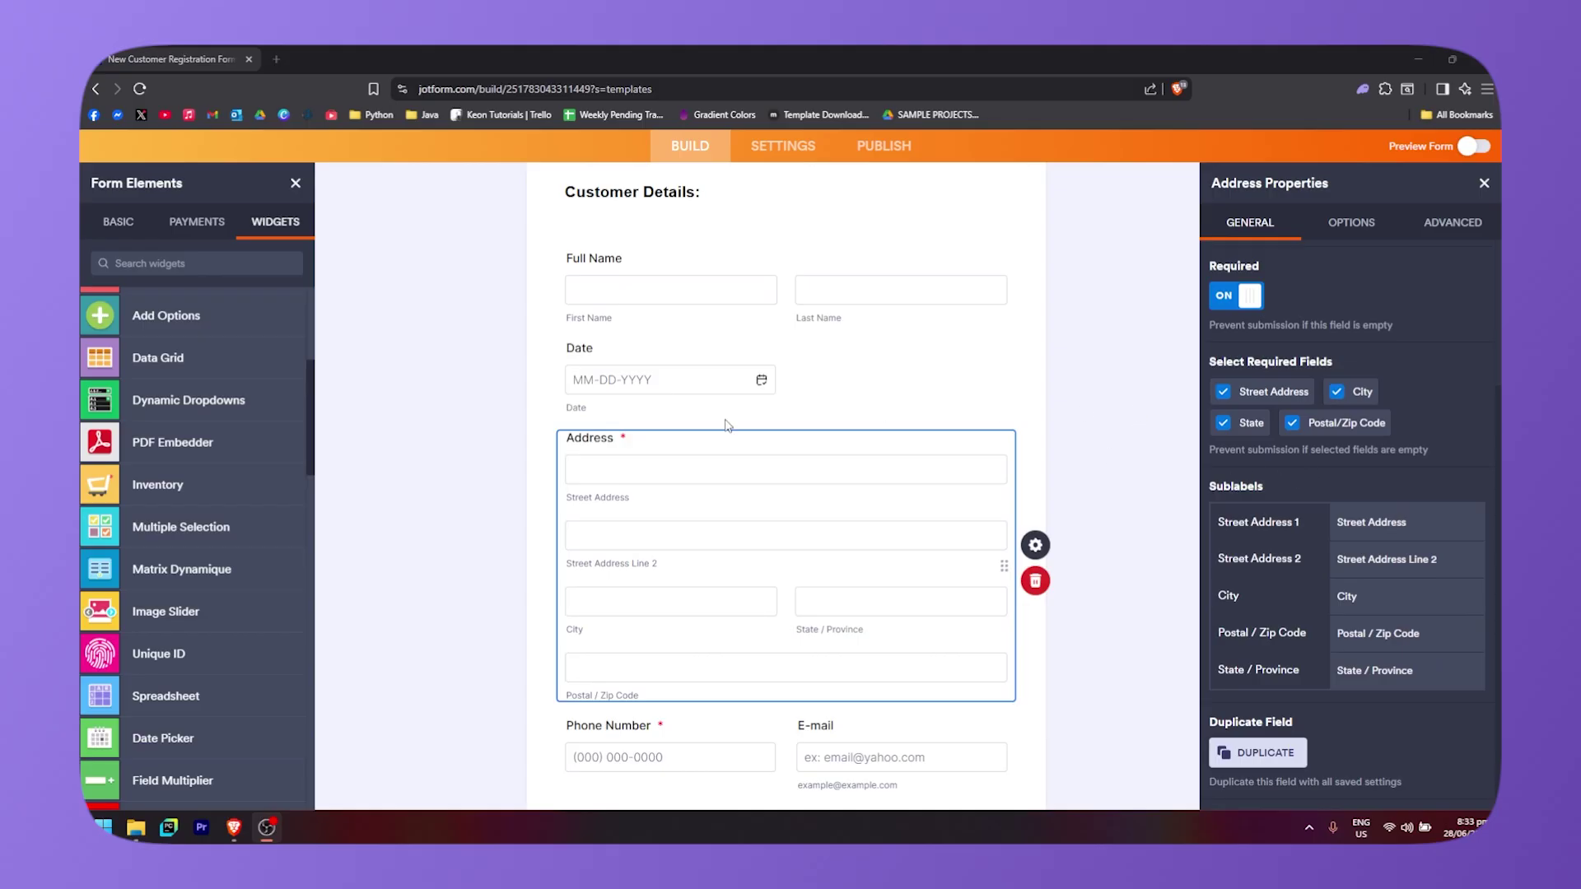
left_click(1100, 360)
scroll(942, 527, "up", 2)
- Open the form settings, show the additional options and read through them down to Allow Browser Autocomplete
left_click(783, 145)
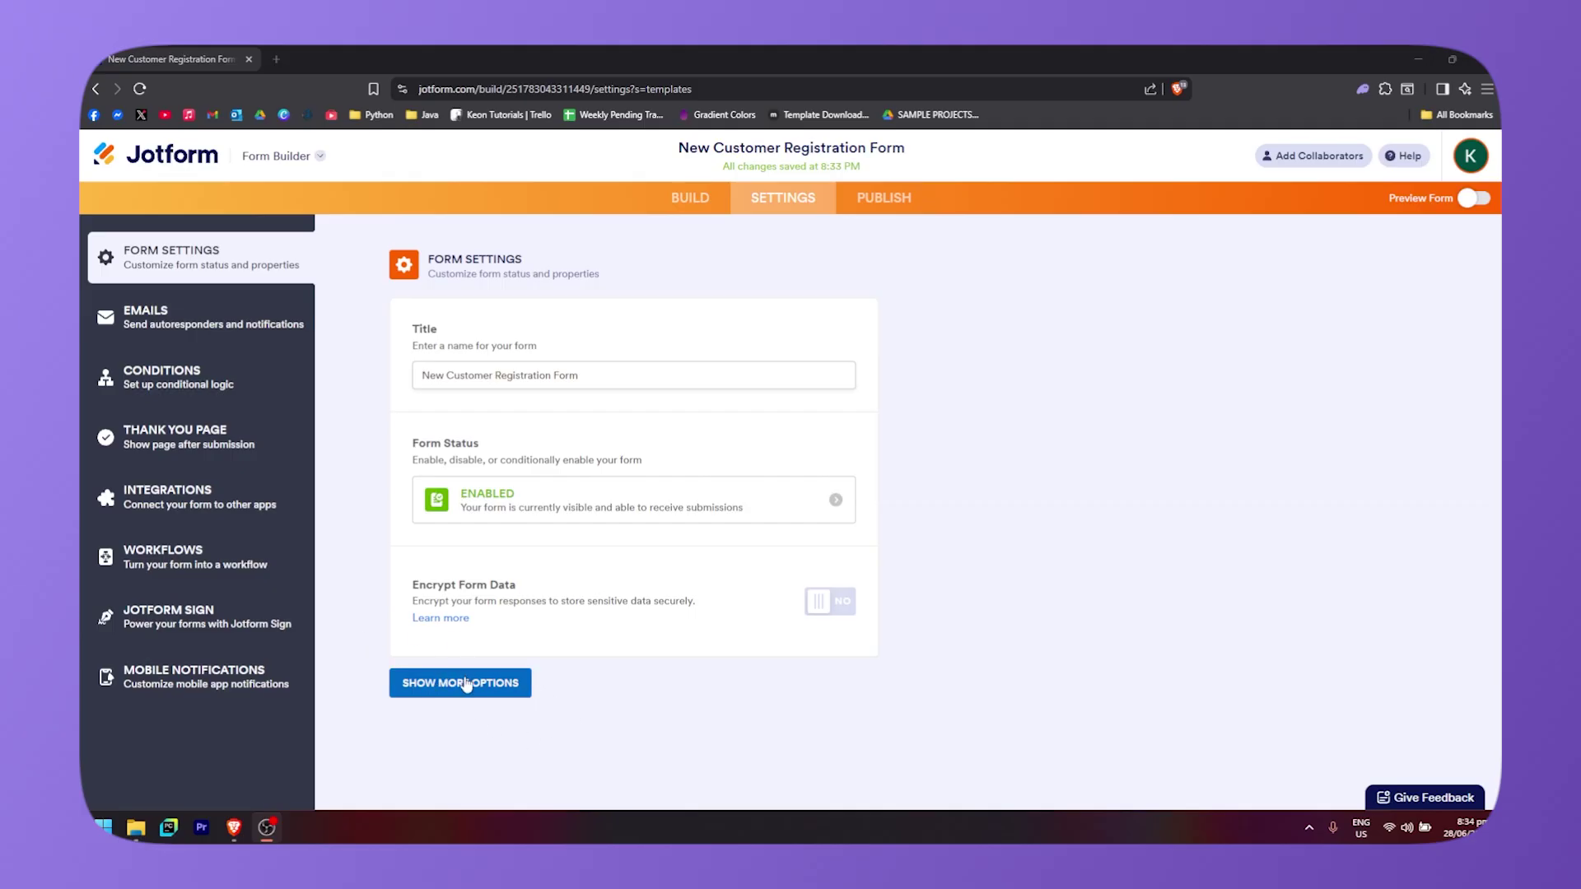
left_click(490, 689)
scroll(512, 547, "down", 3)
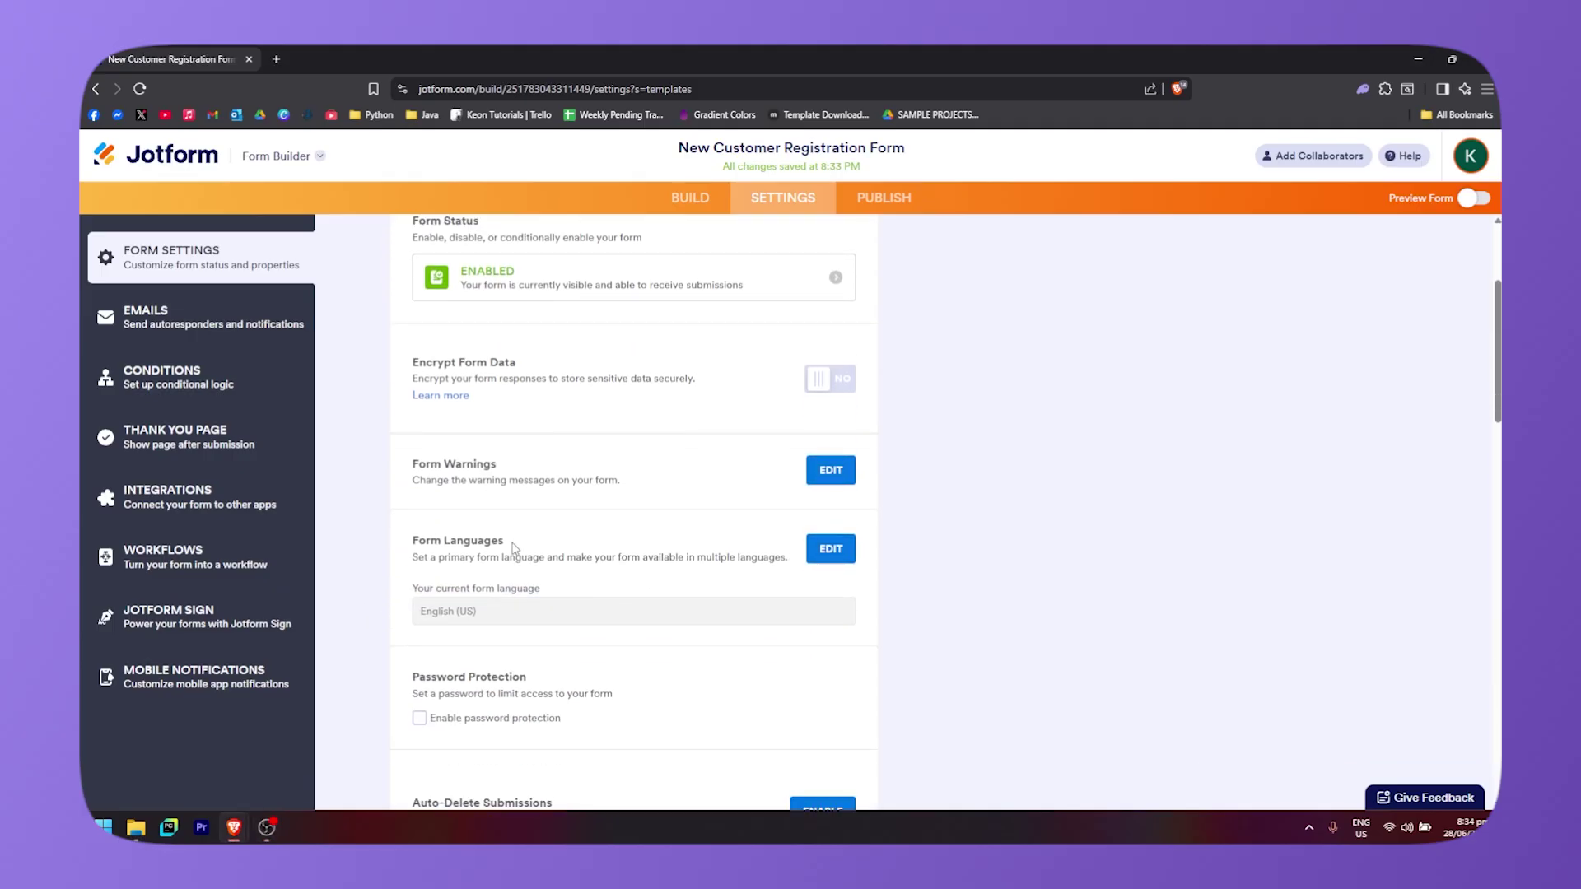
scroll(459, 553, "down", 3)
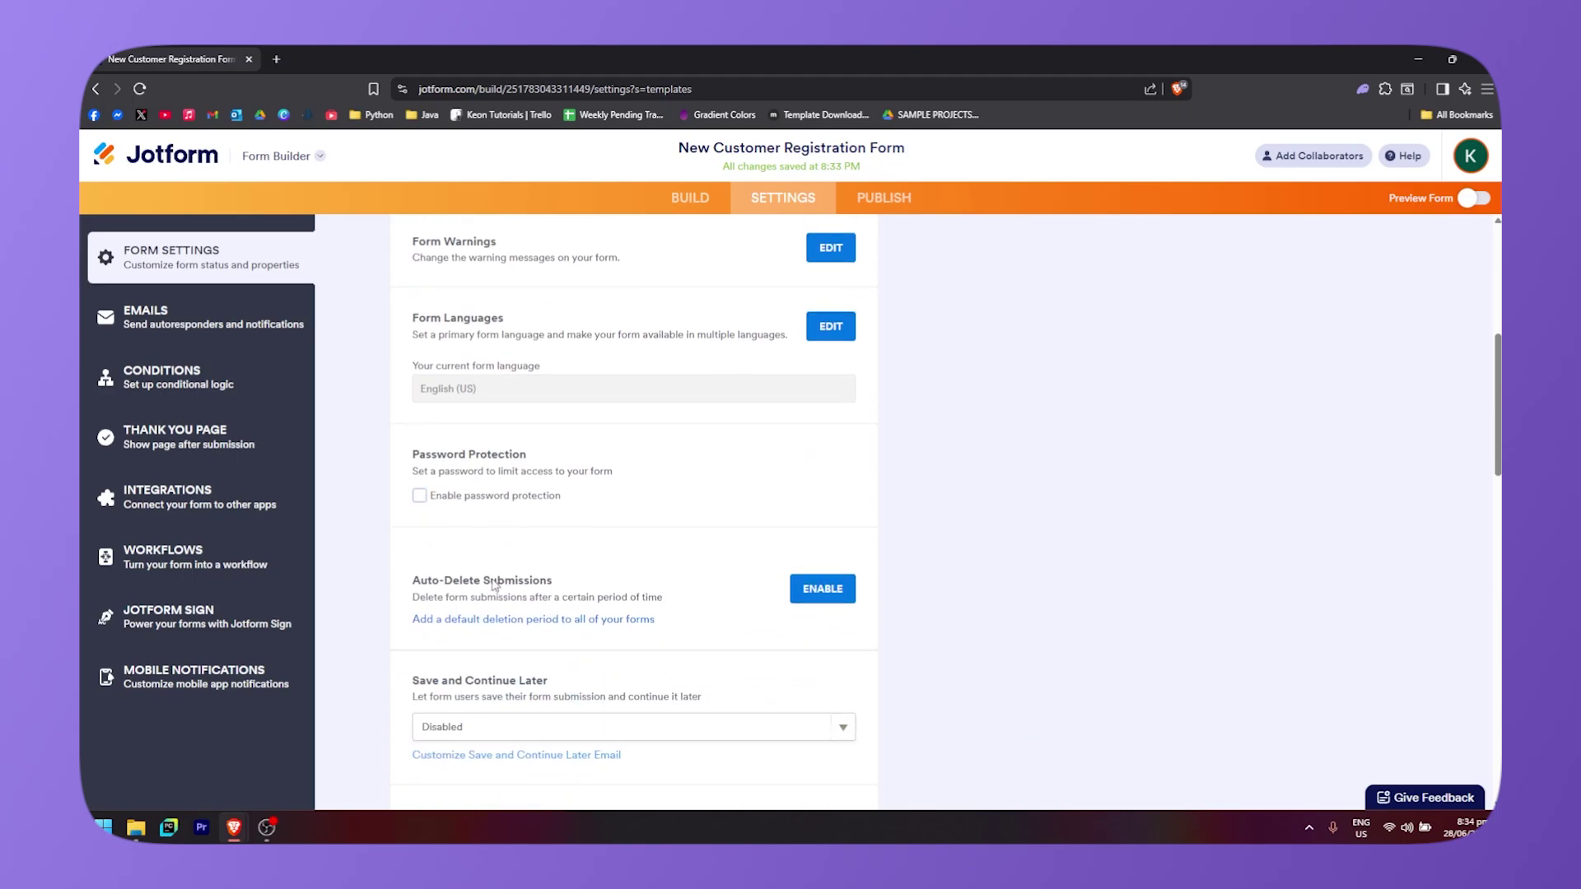
scroll(494, 585, "down", 2)
scroll(630, 544, "down", 2)
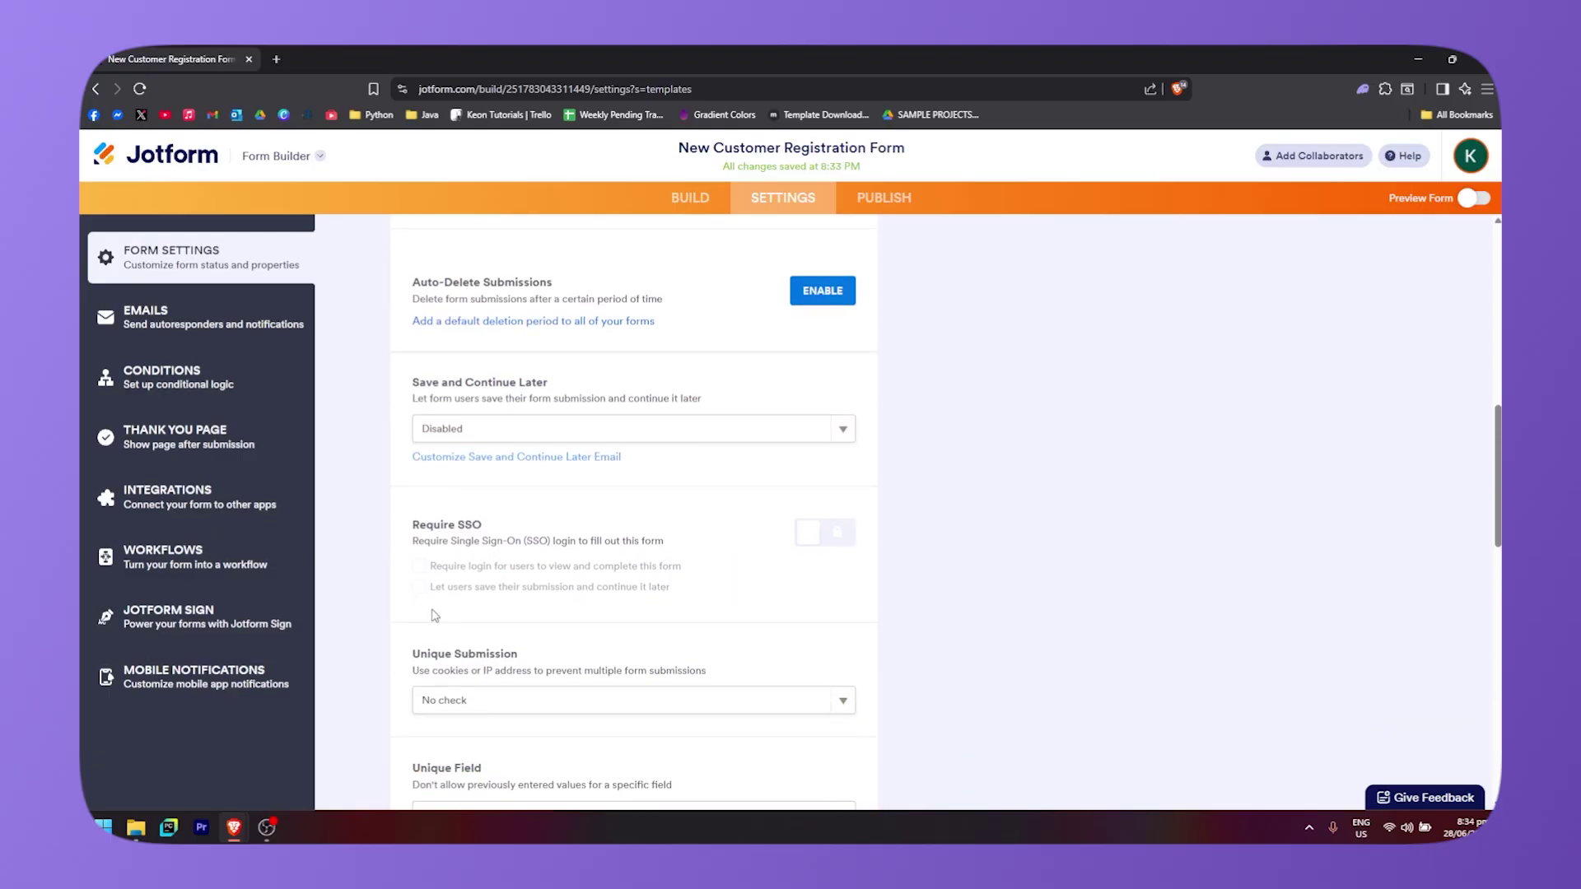
scroll(476, 553, "down", 2)
scroll(490, 540, "down", 2)
scroll(484, 531, "down", 2)
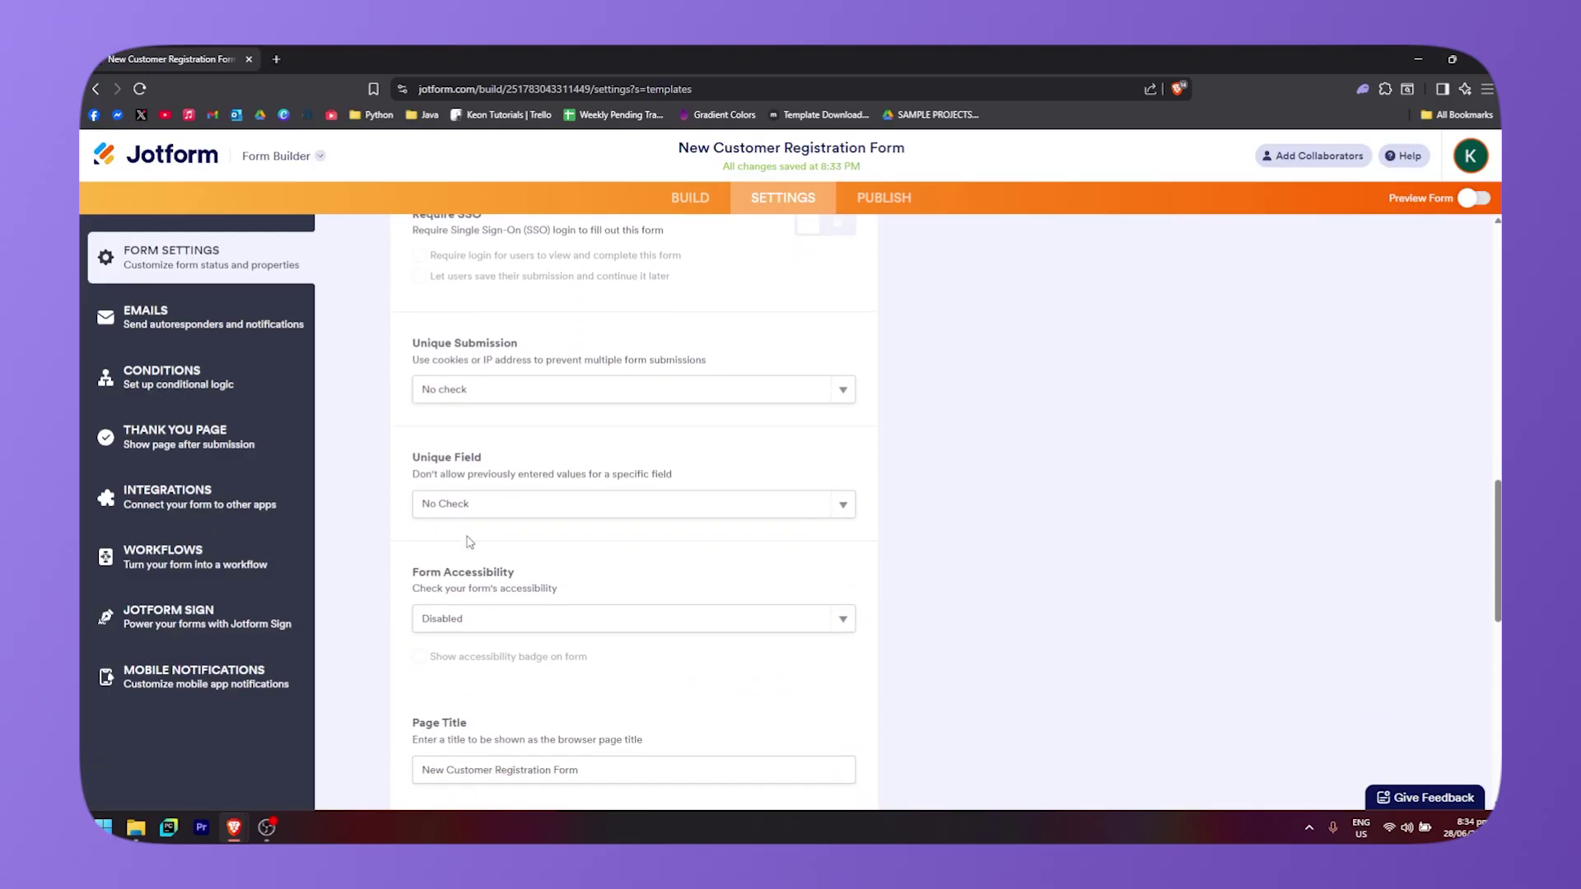
scroll(480, 475, "down", 3)
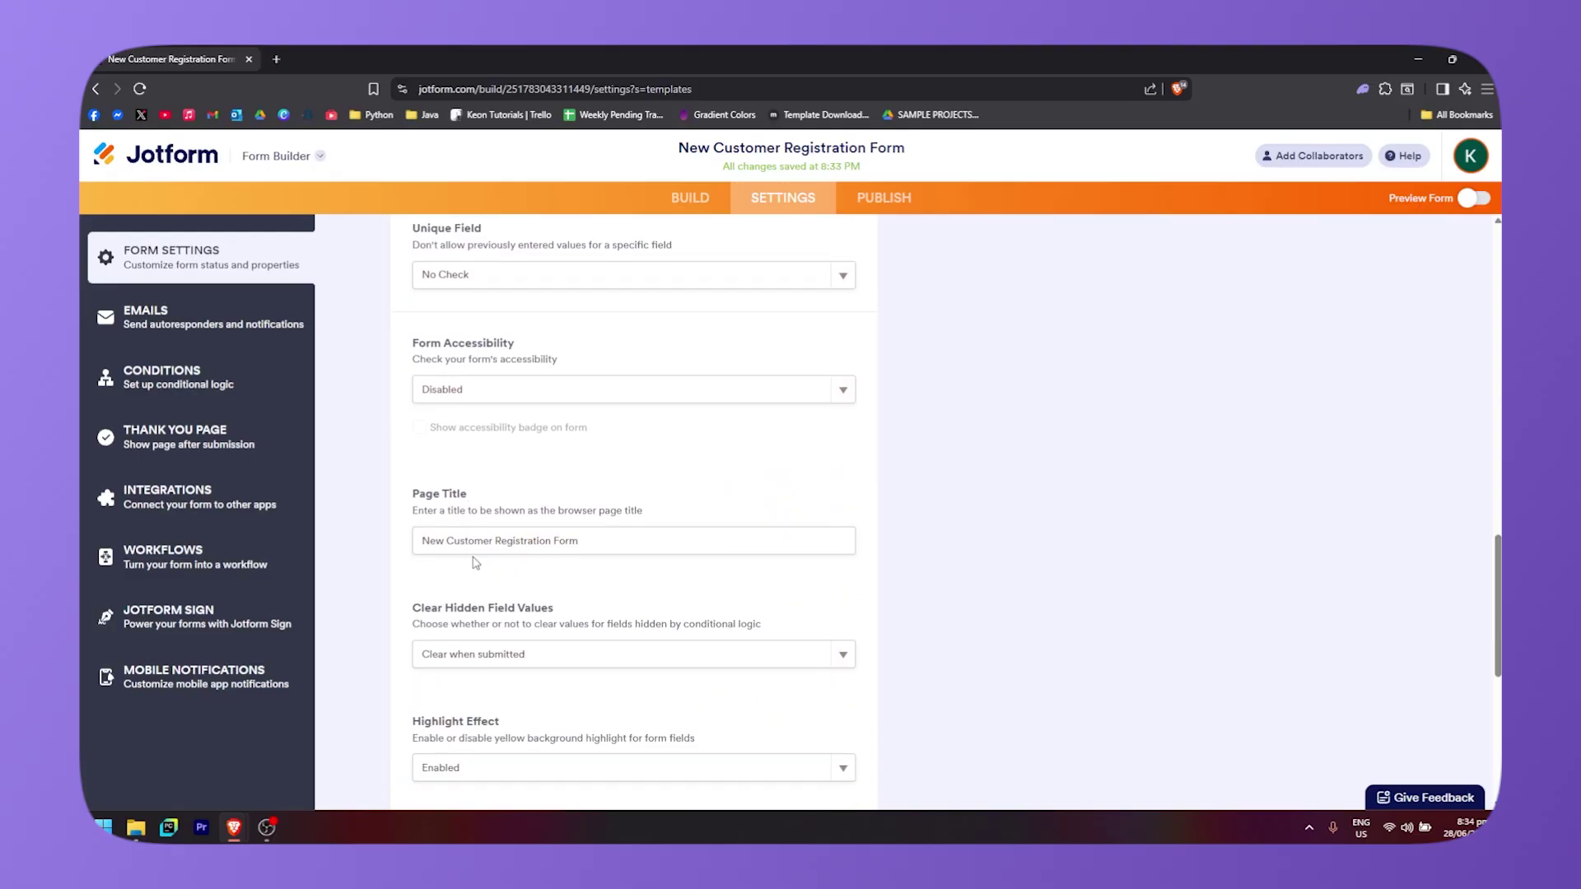
scroll(512, 504, "down", 2)
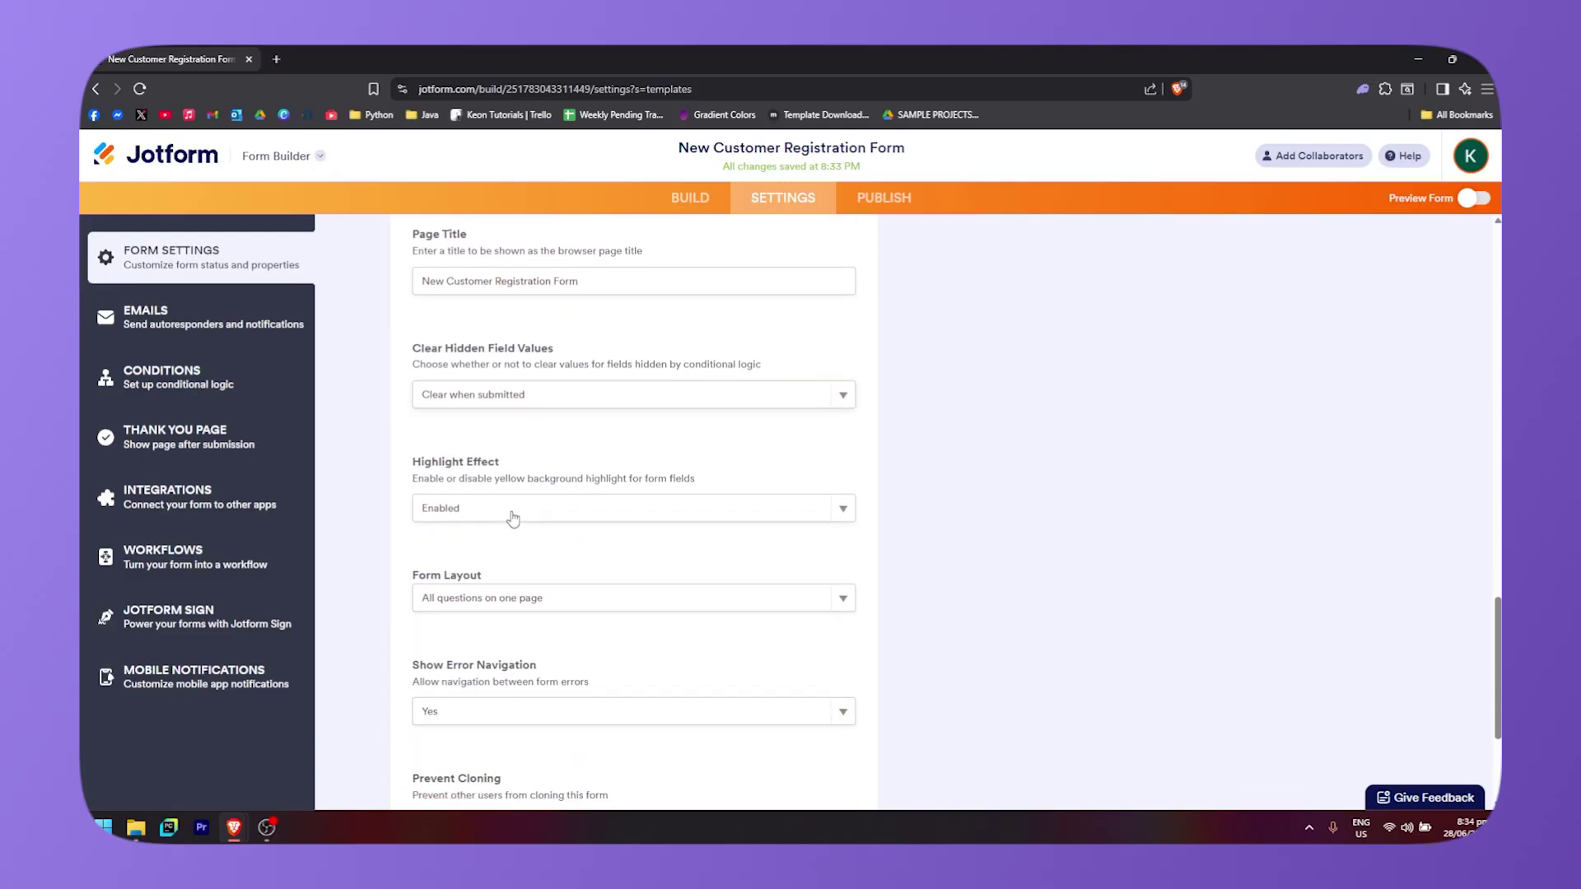
scroll(484, 492, "down", 2)
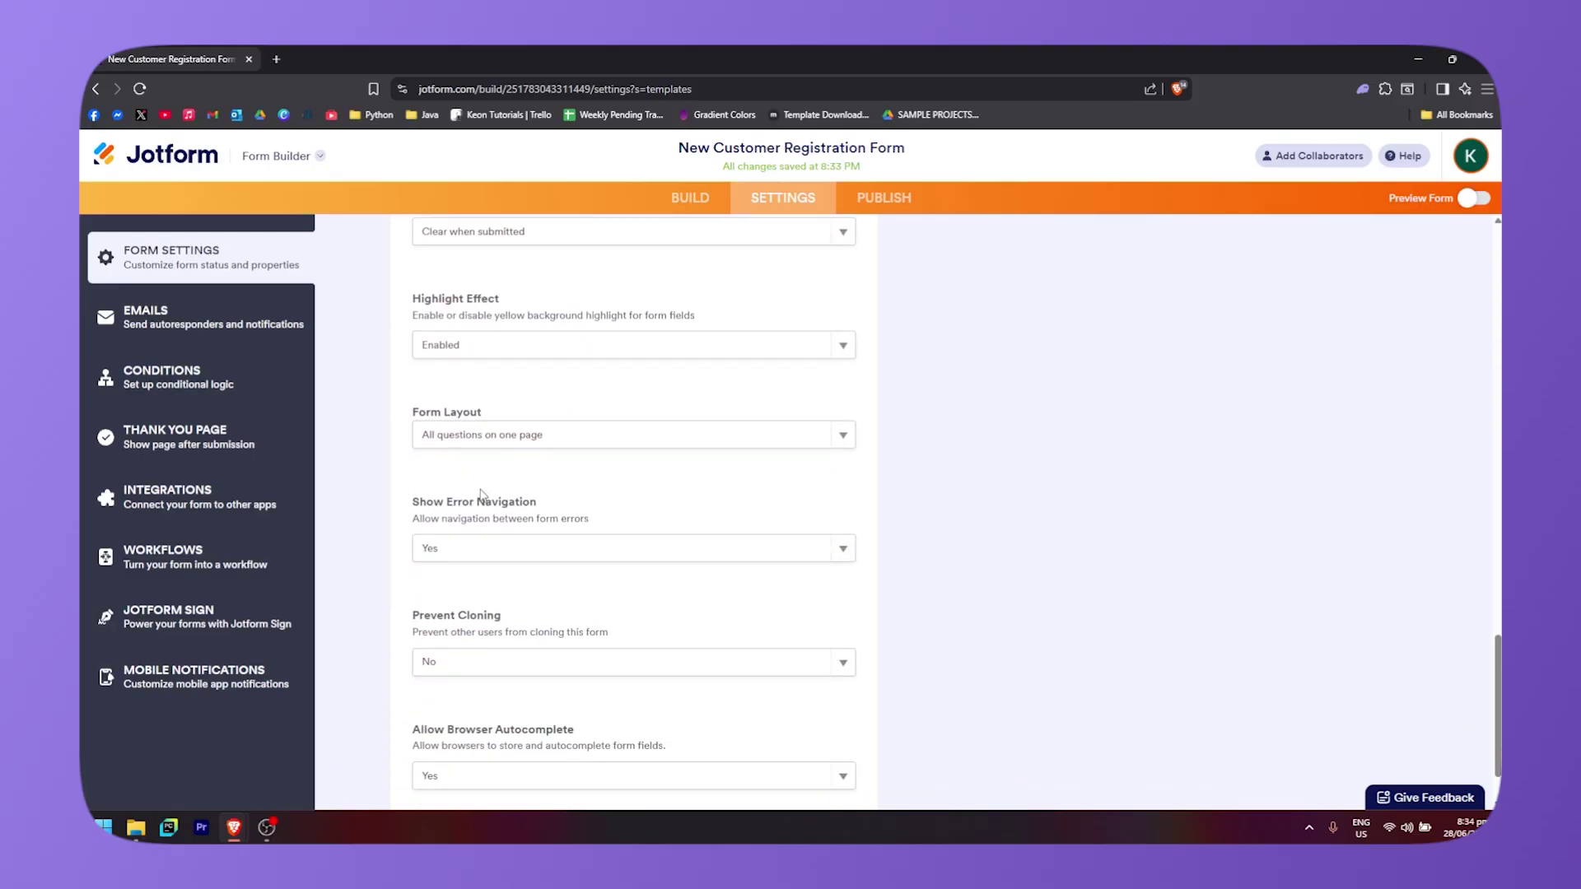
scroll(514, 513, "down", 1)
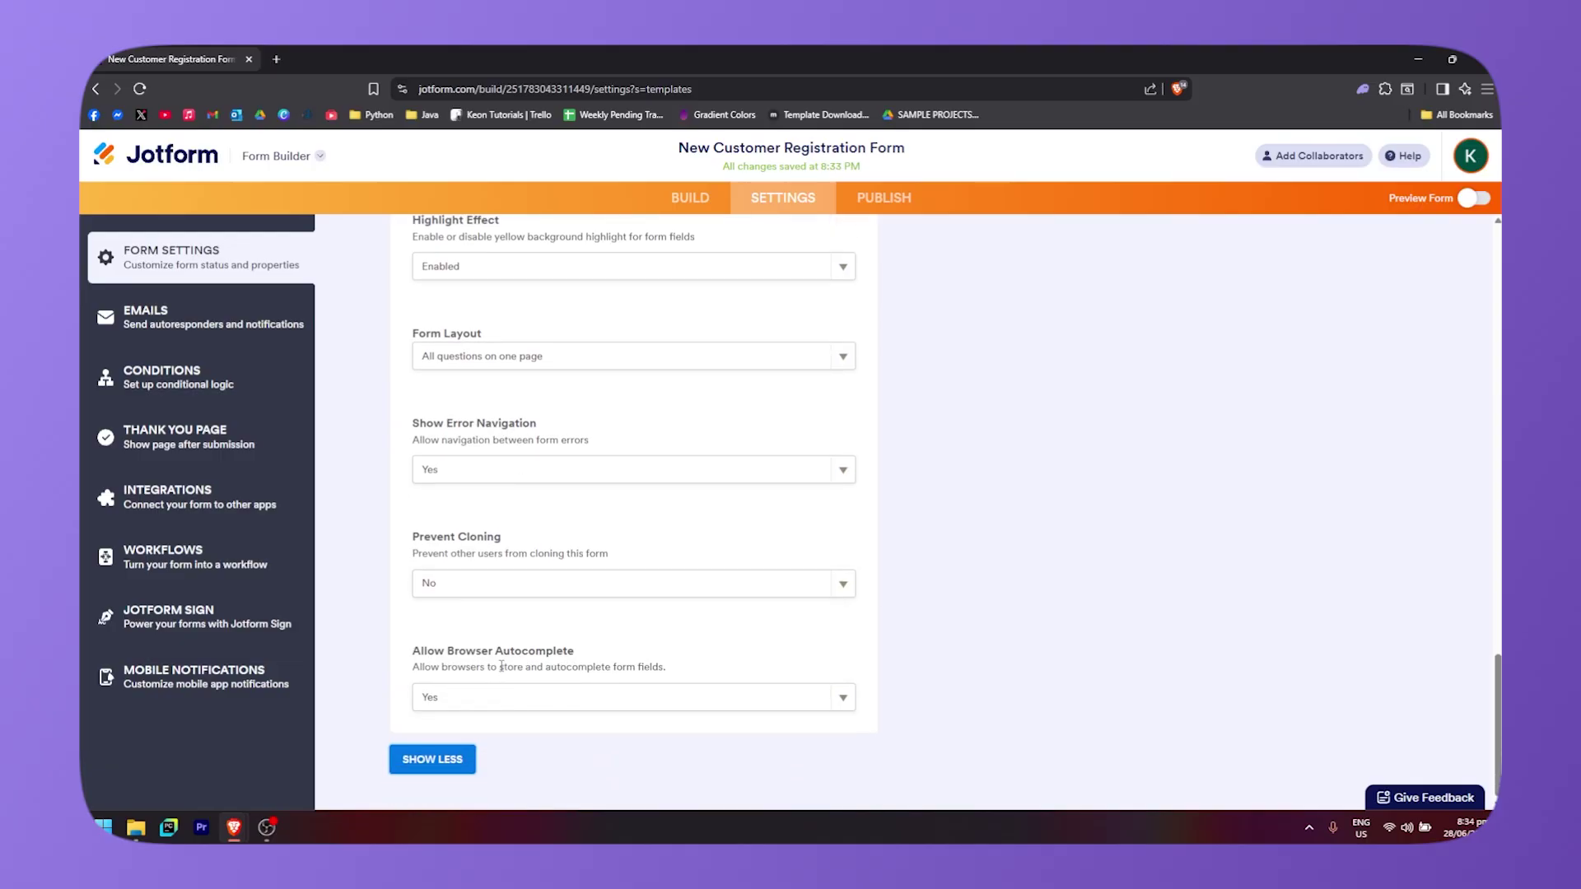
- Review the form's email notifications and its conditional logic
left_click(175, 317)
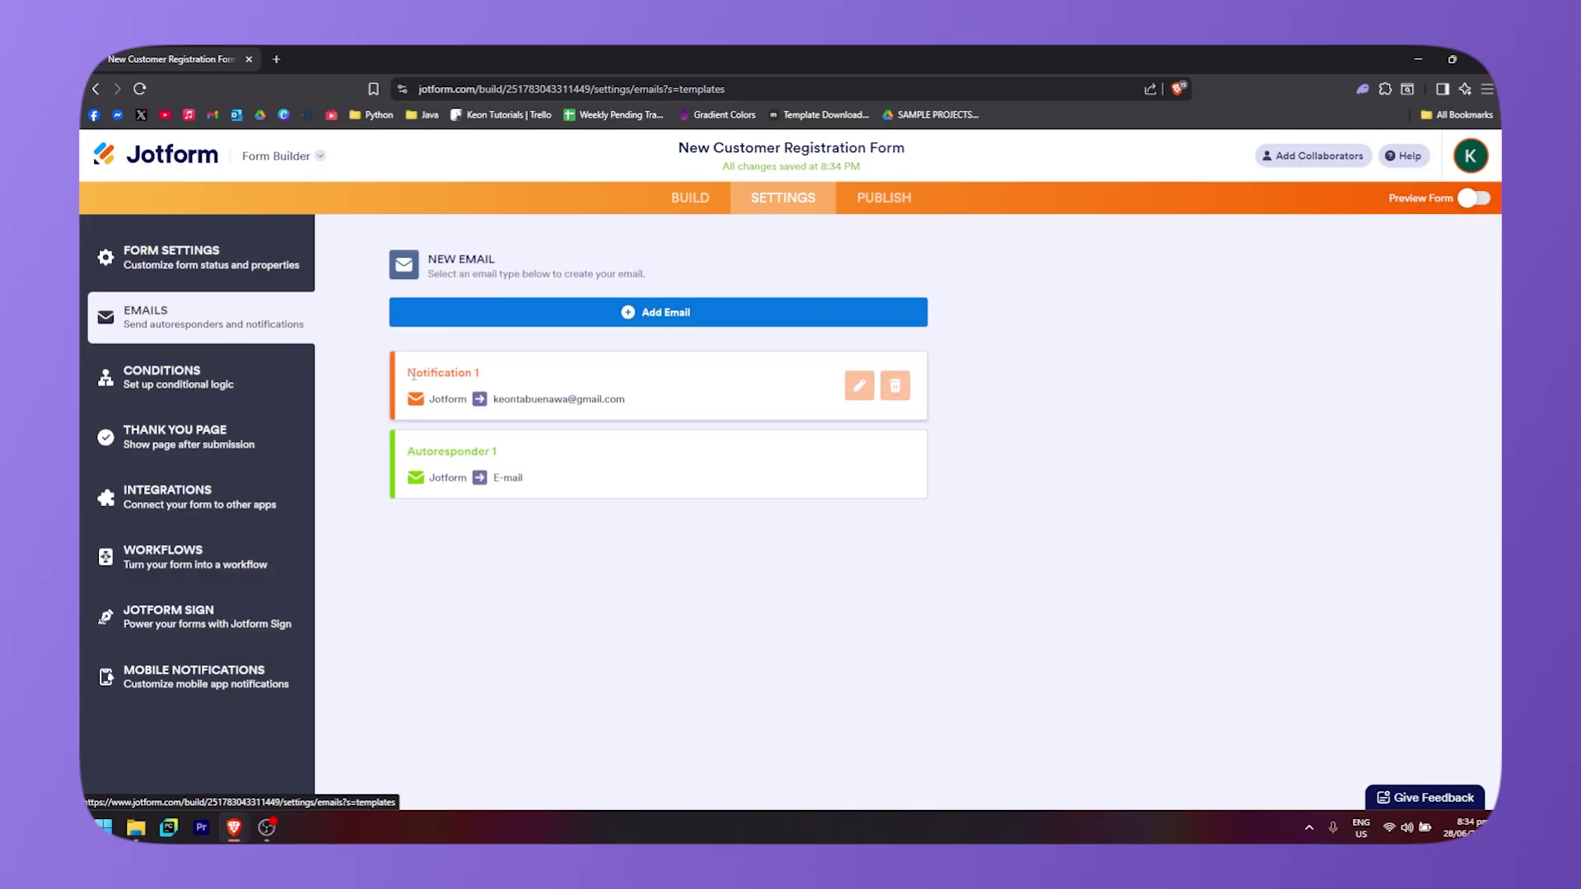
left_click(196, 385)
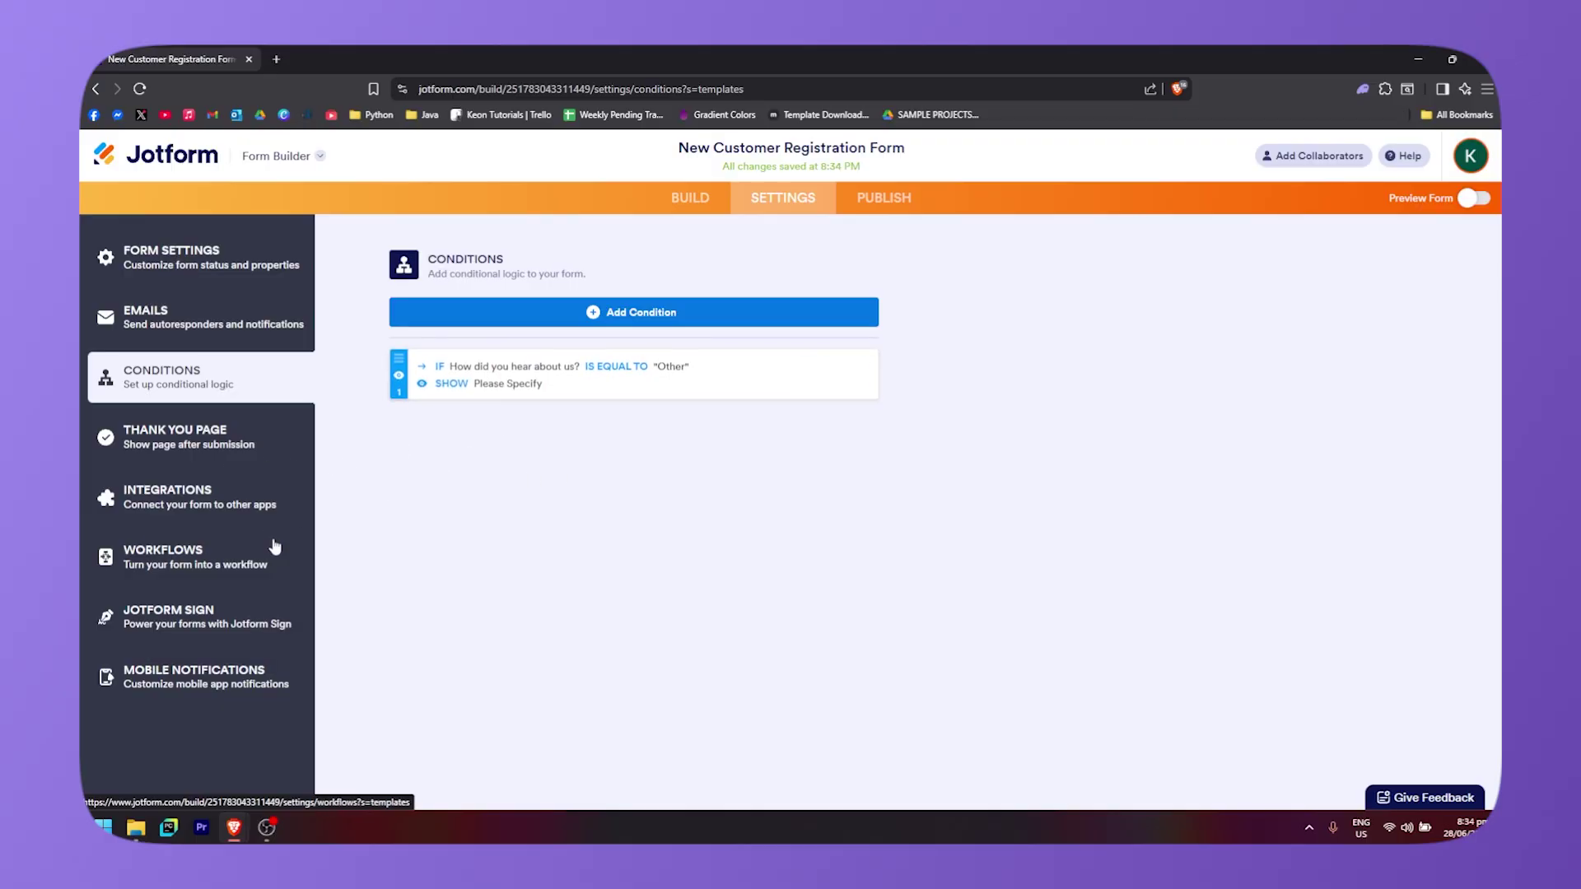
- Examine the Thank You page, checking the image gallery without inserting anything and placing the text cursor in its heading
left_click(263, 437)
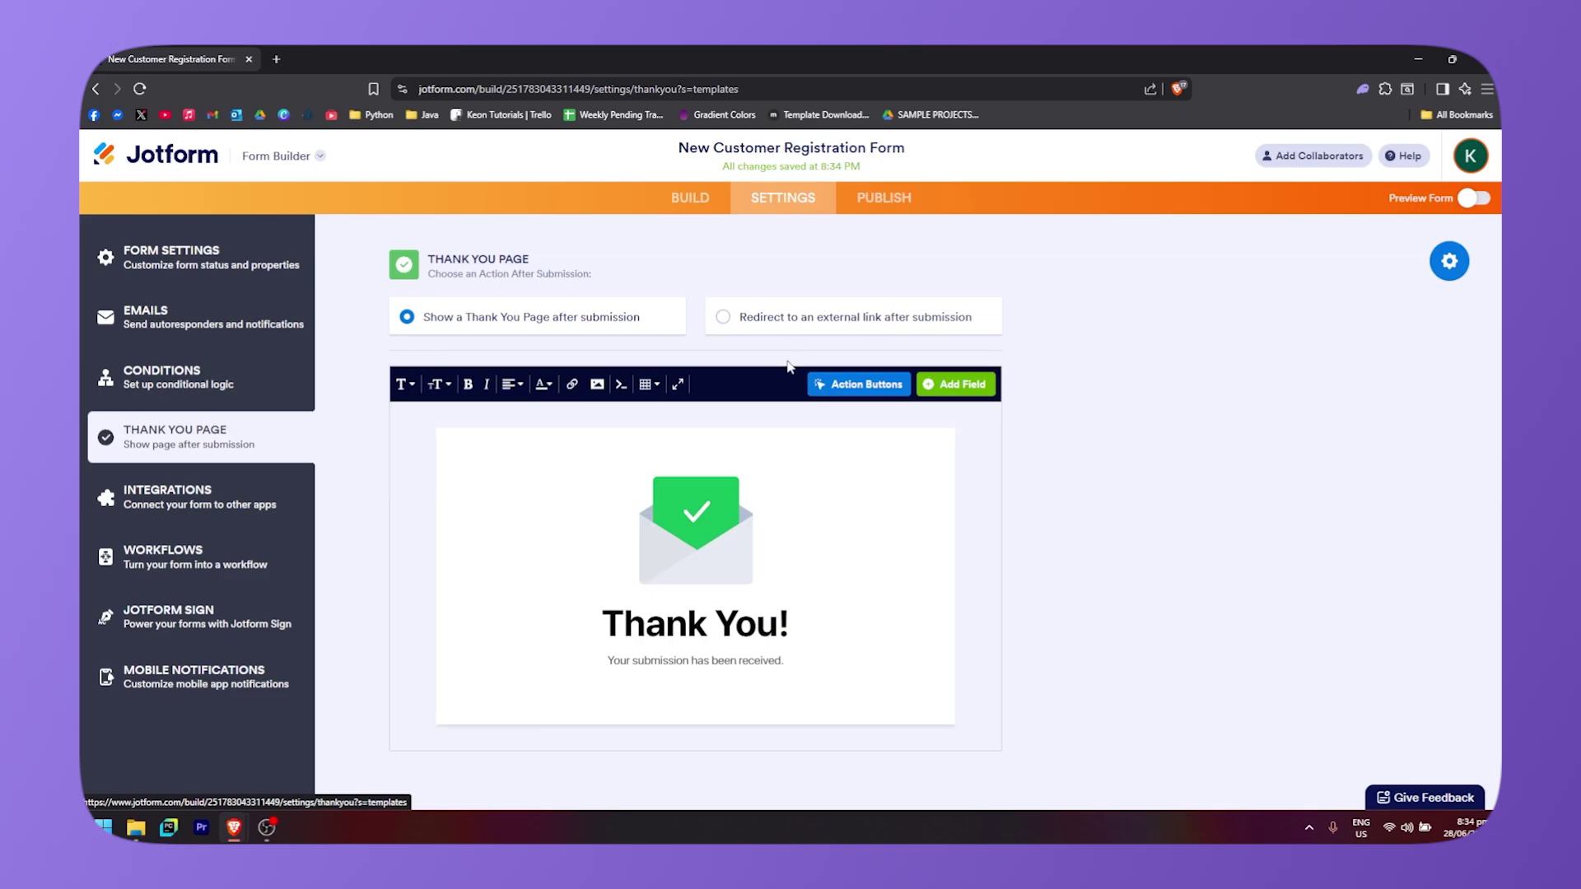
double_click(699, 559)
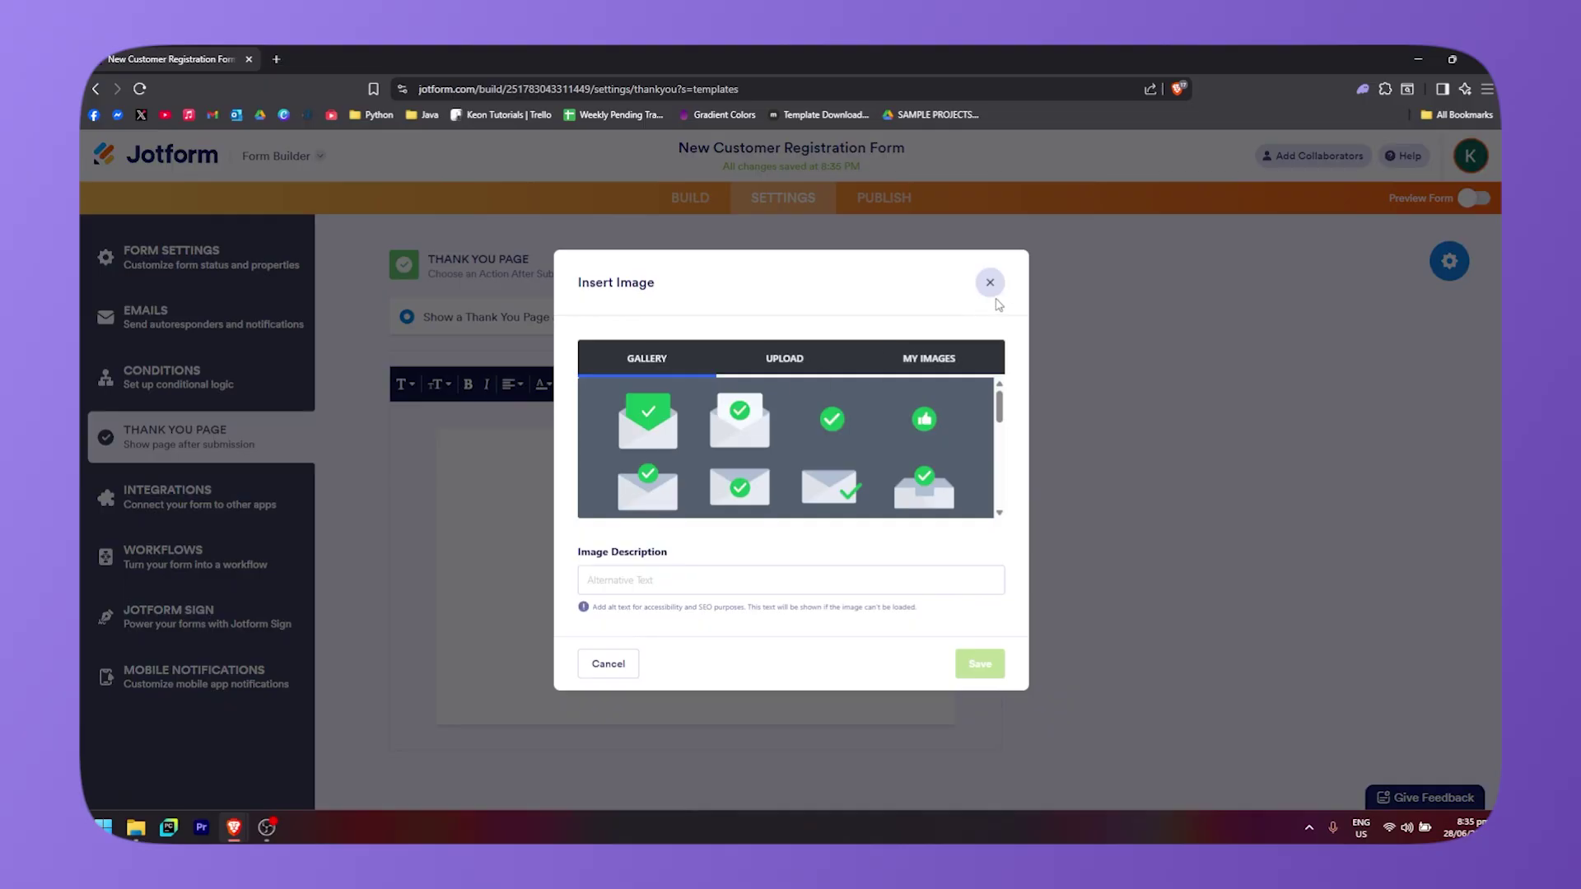
left_click(989, 282)
left_click(683, 630)
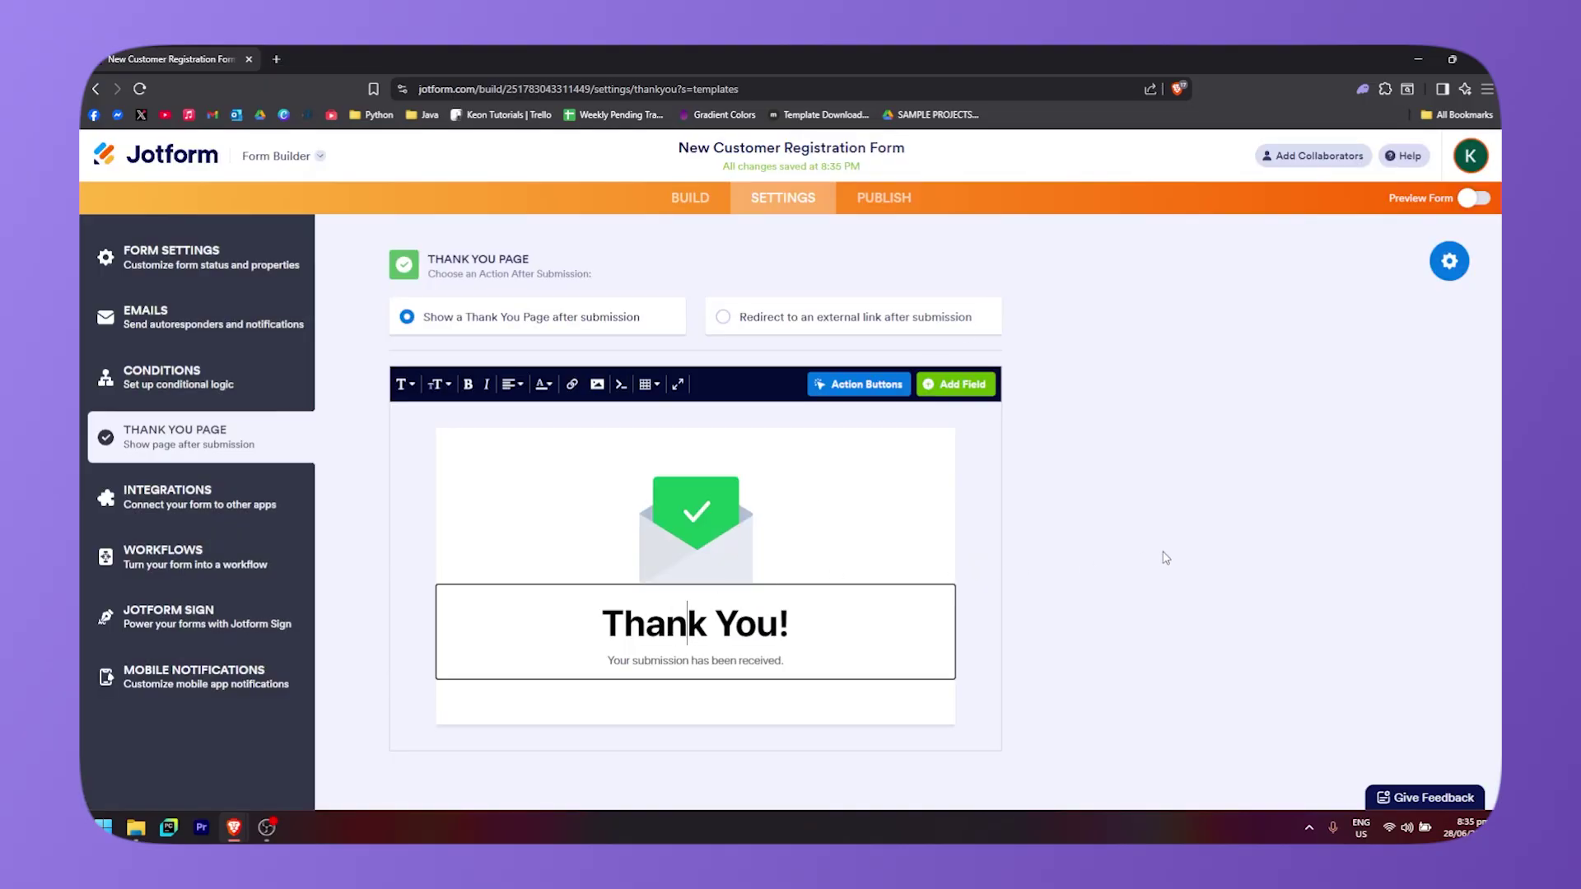
- Look through the apps available for integration with the form
left_click(167, 498)
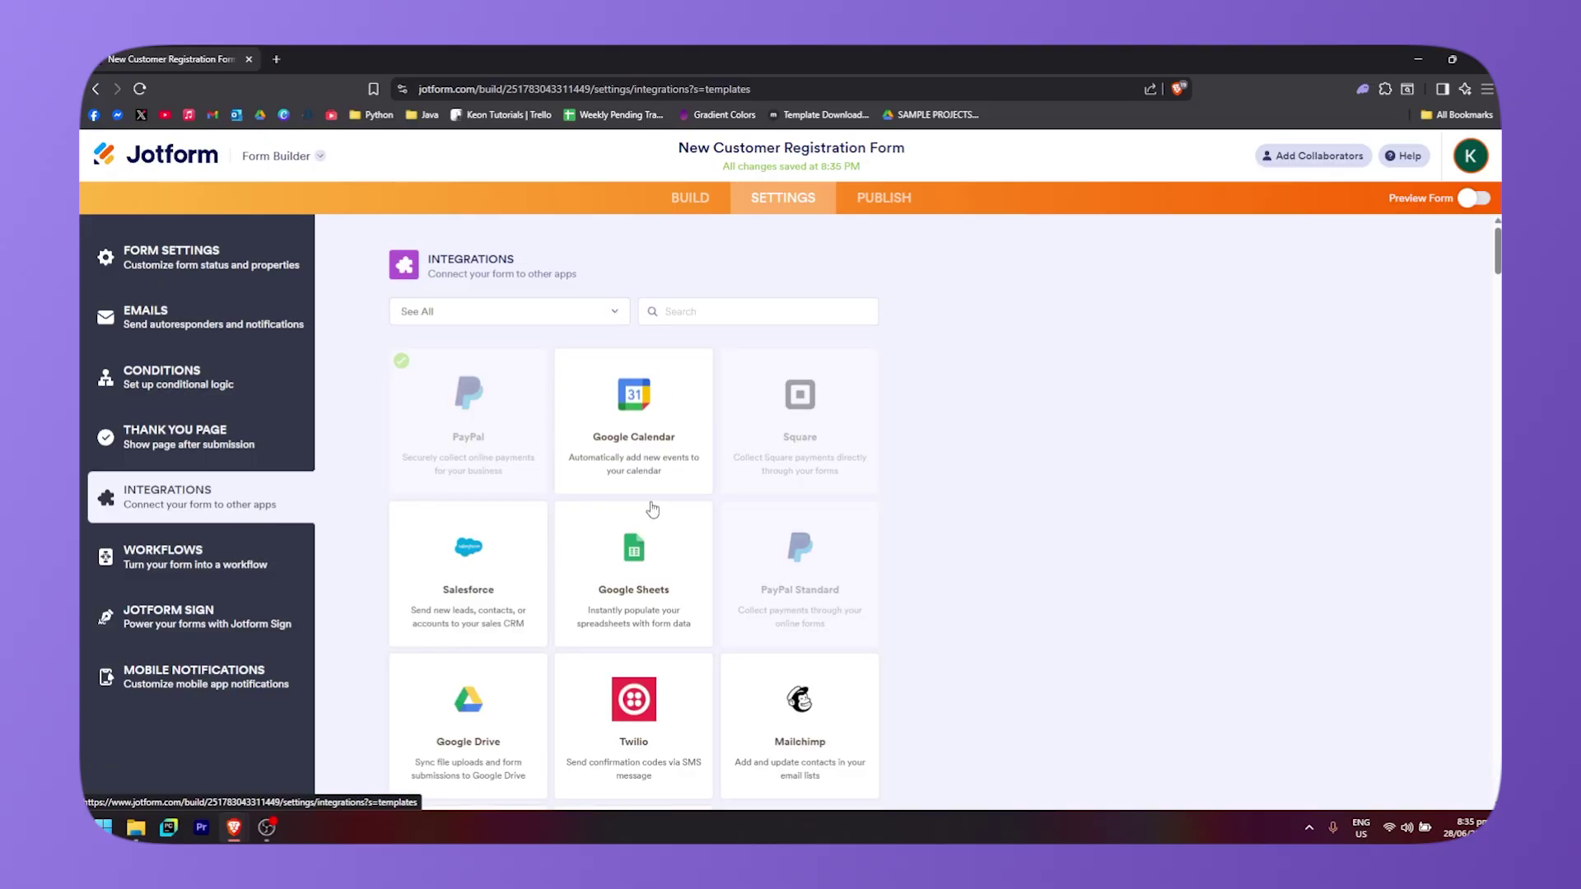
scroll(576, 494, "down", 1)
scroll(823, 551, "down", 3)
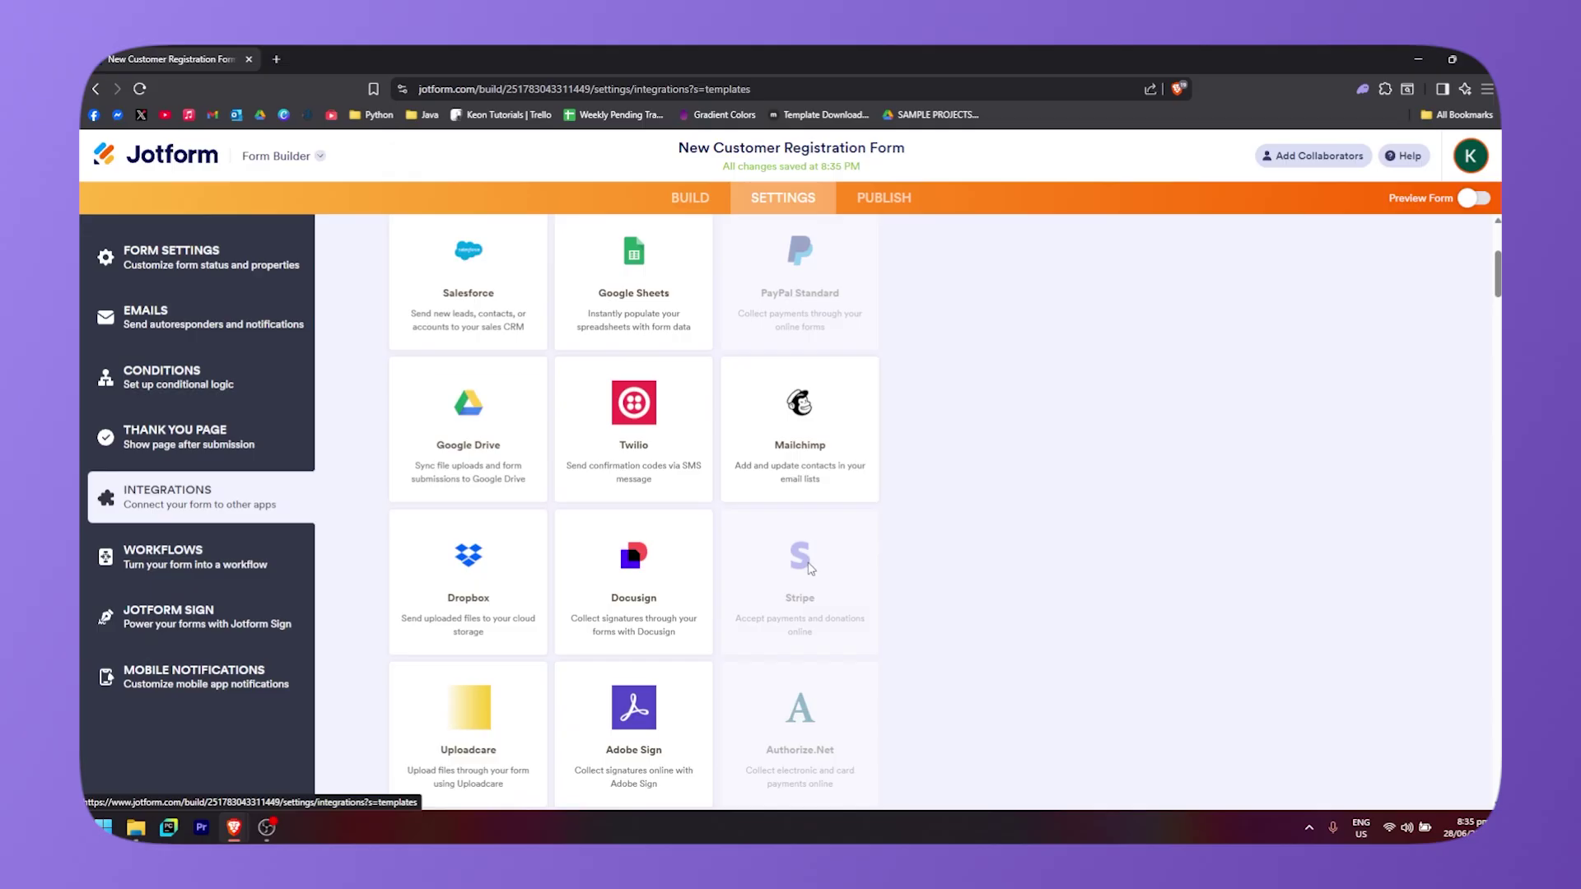
scroll(939, 510, "down", 20)
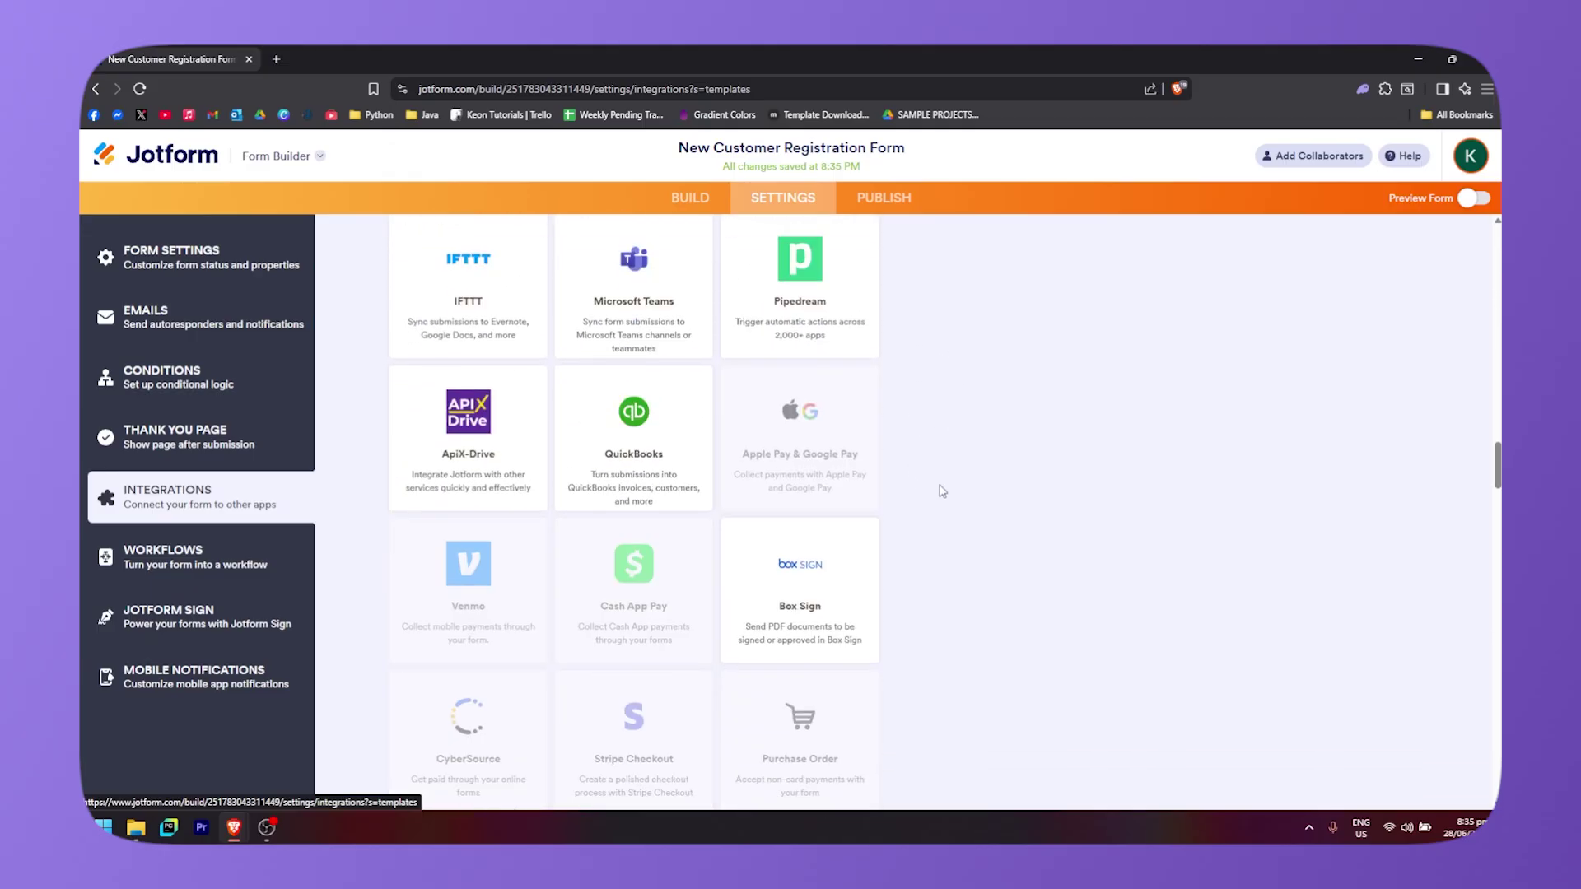
scroll(942, 490, "down", 10)
- Review the Workflows and Jotform Sign settings of the form
left_click(247, 557)
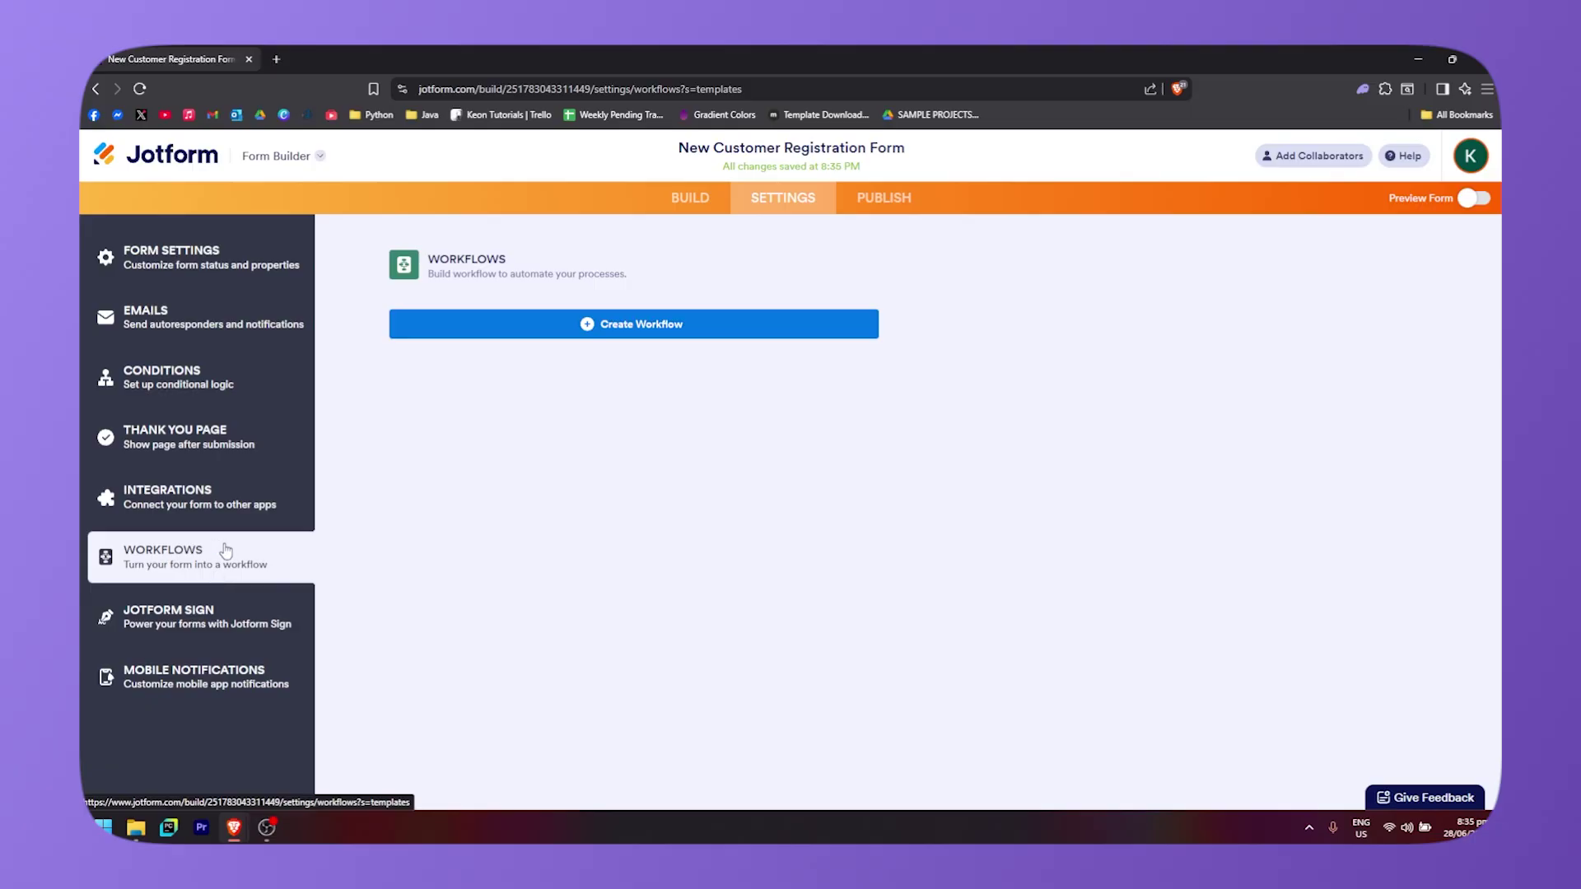
left_click(239, 613)
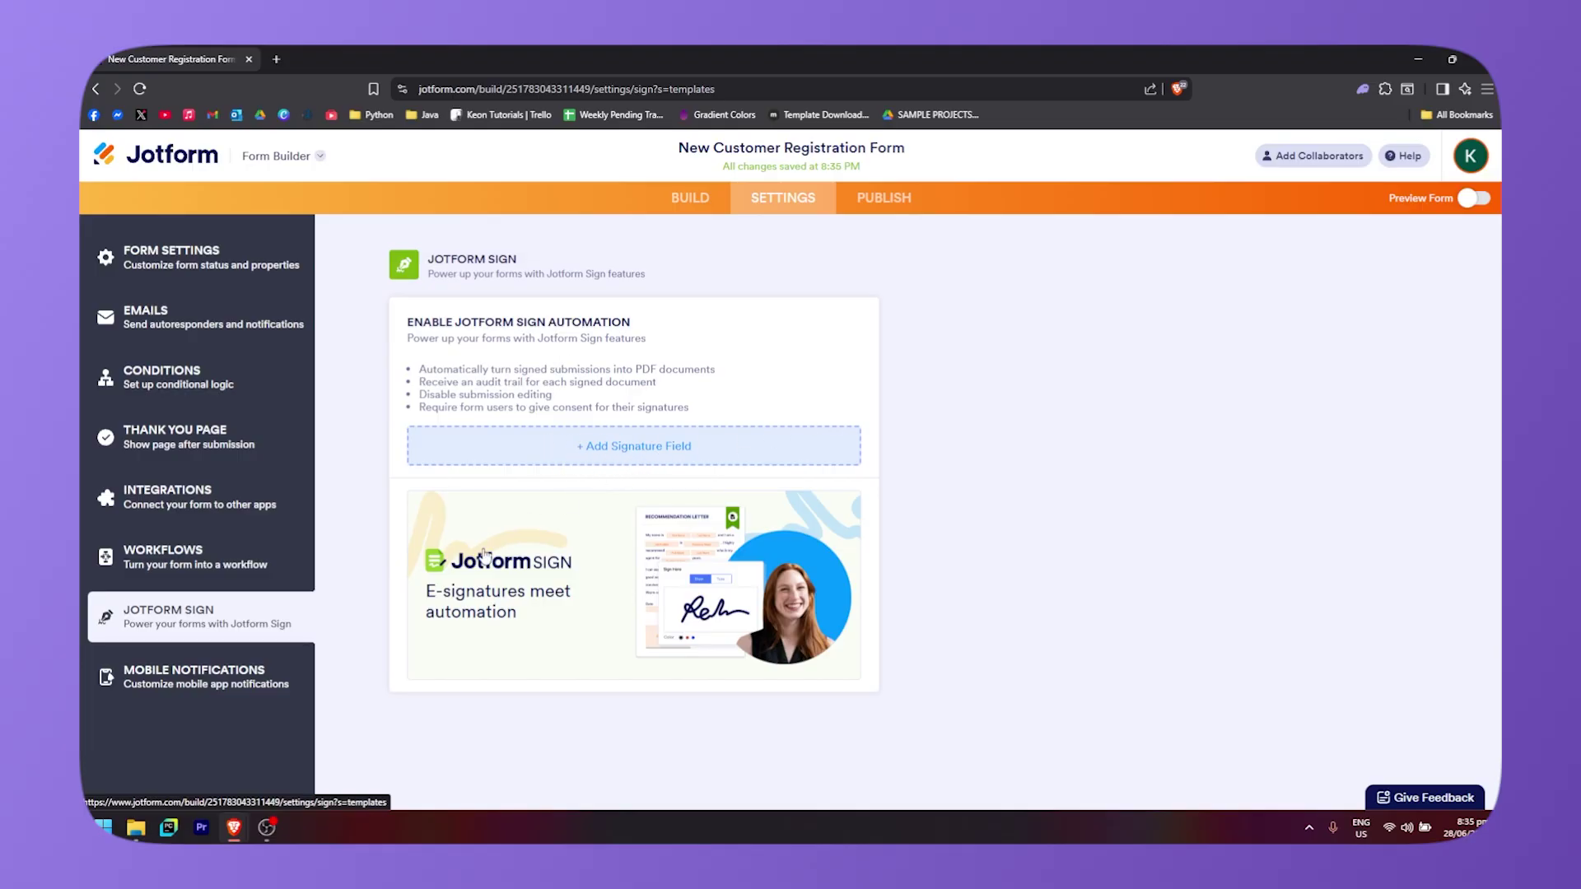
- Review the Mobile Notifications settings, including the notification title and content
left_click(244, 690)
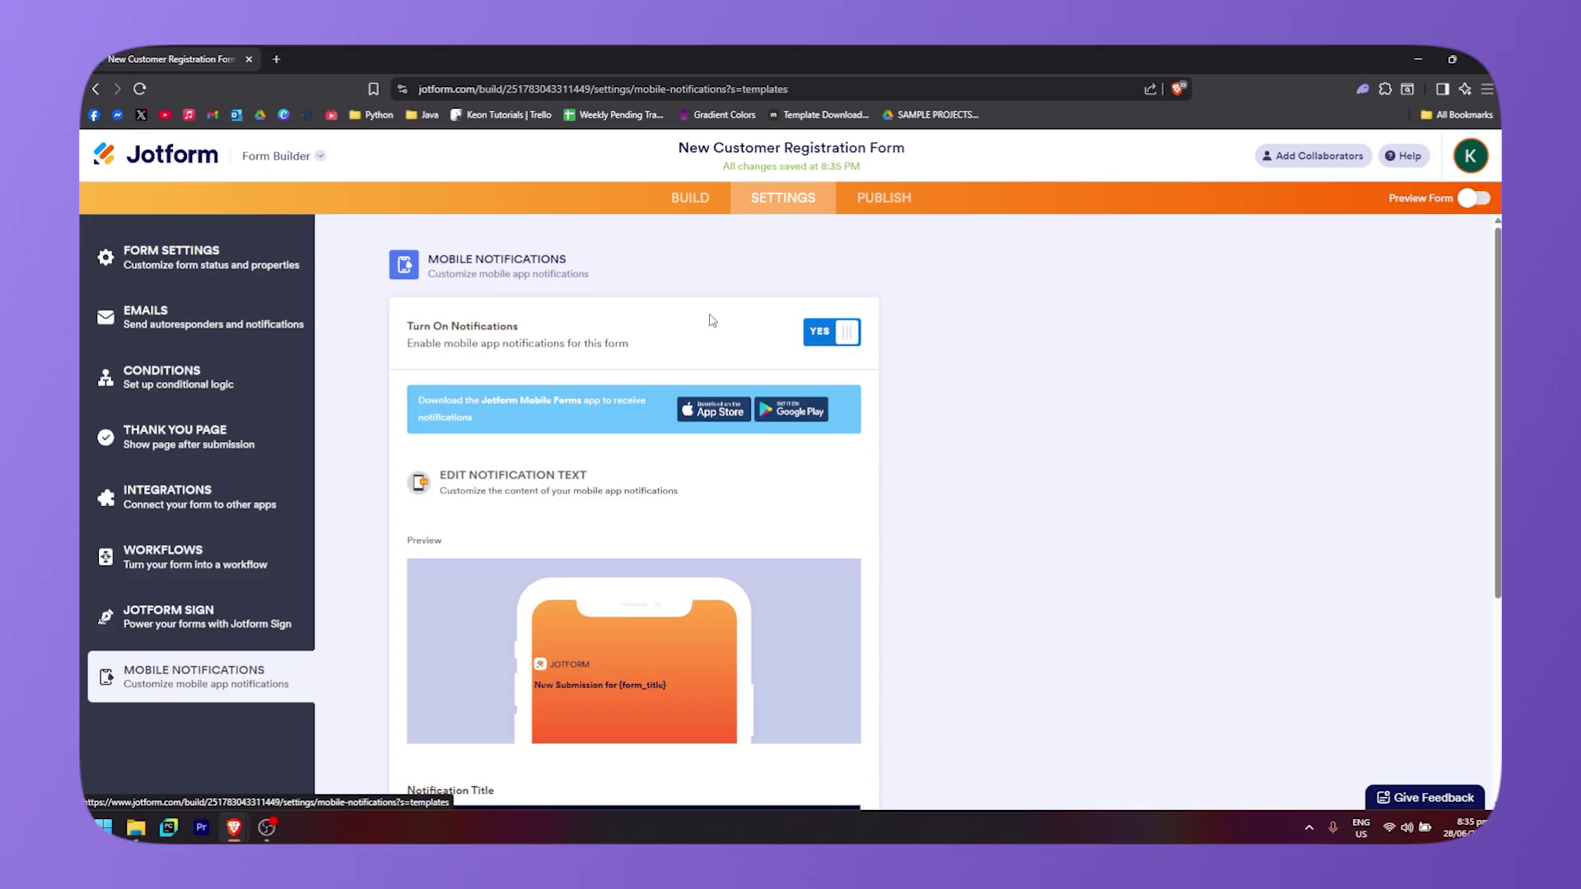
scroll(563, 494, "down", 4)
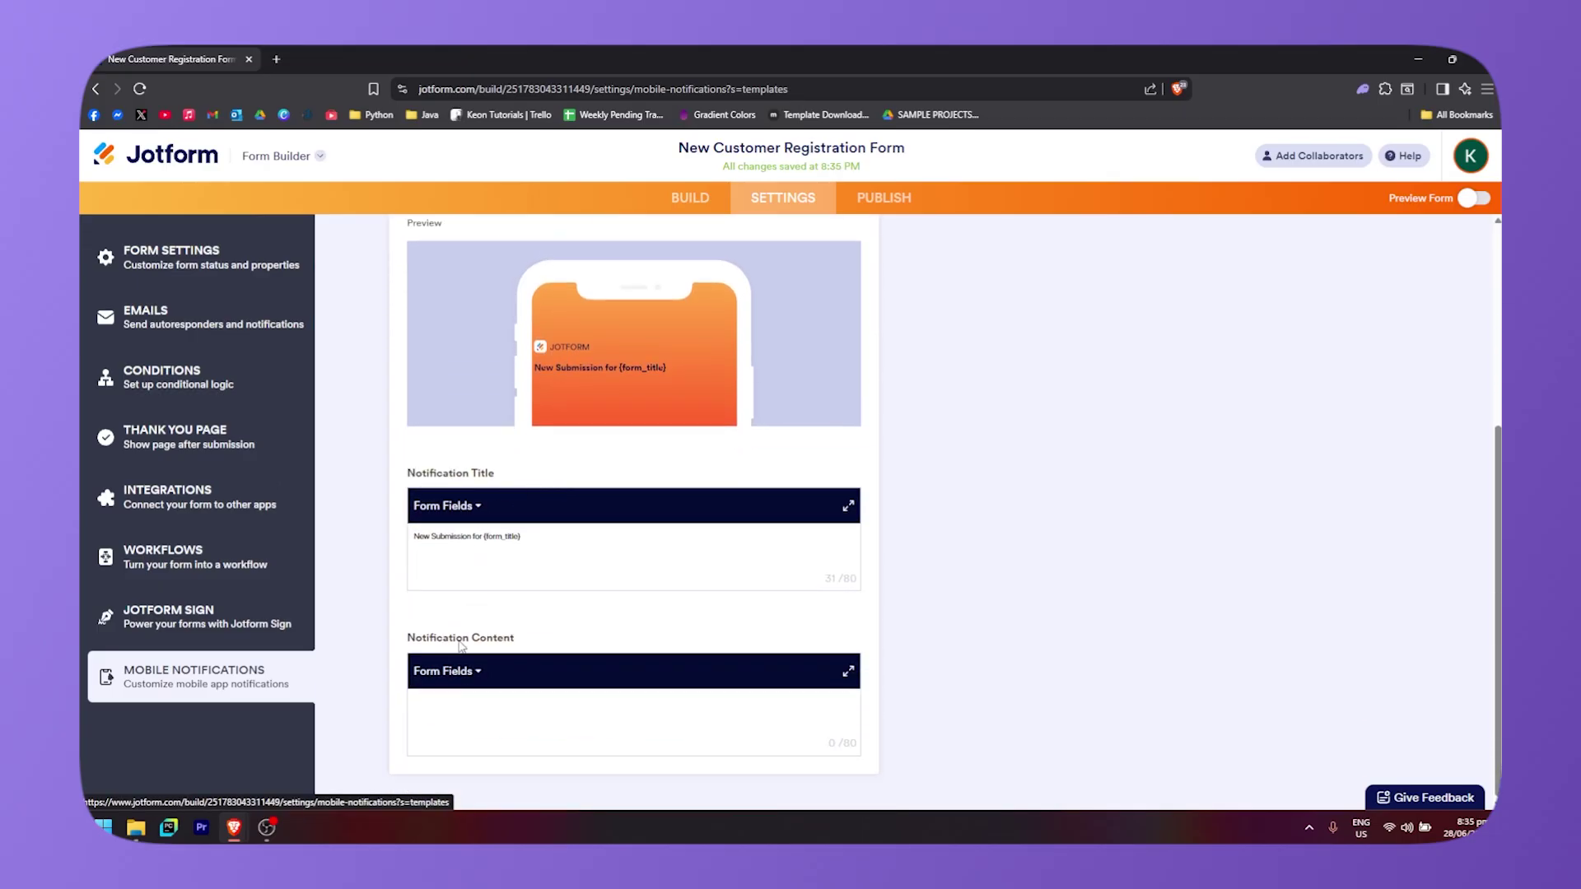
scroll(629, 628, "up", 4)
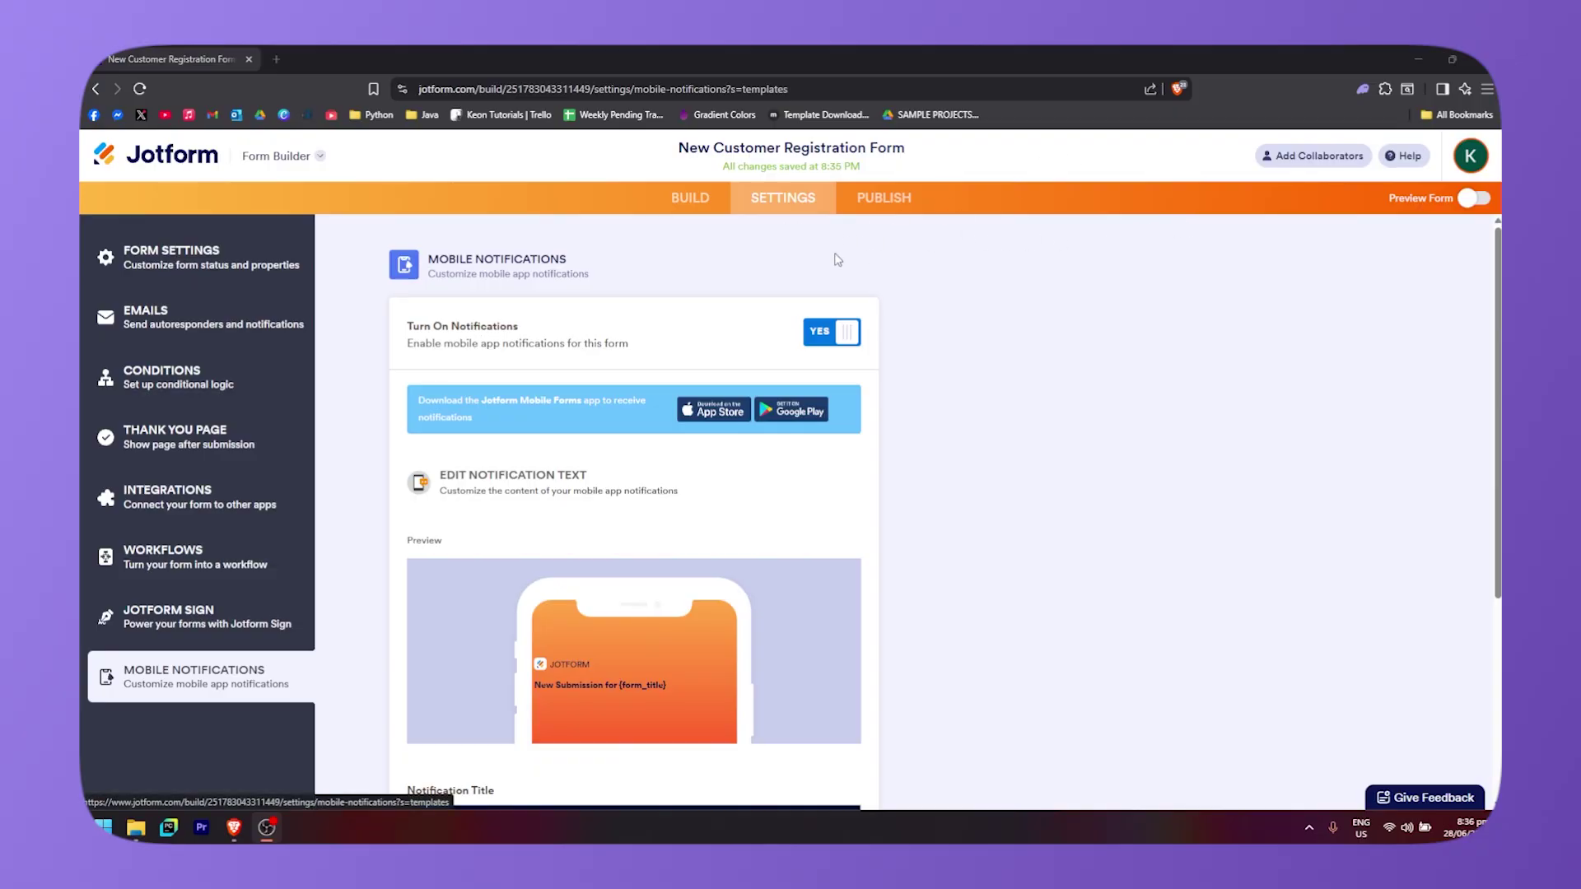
- Preview the form briefly in the phone layout, leave the preview and open the Quick Share publishing options
left_click(1475, 202)
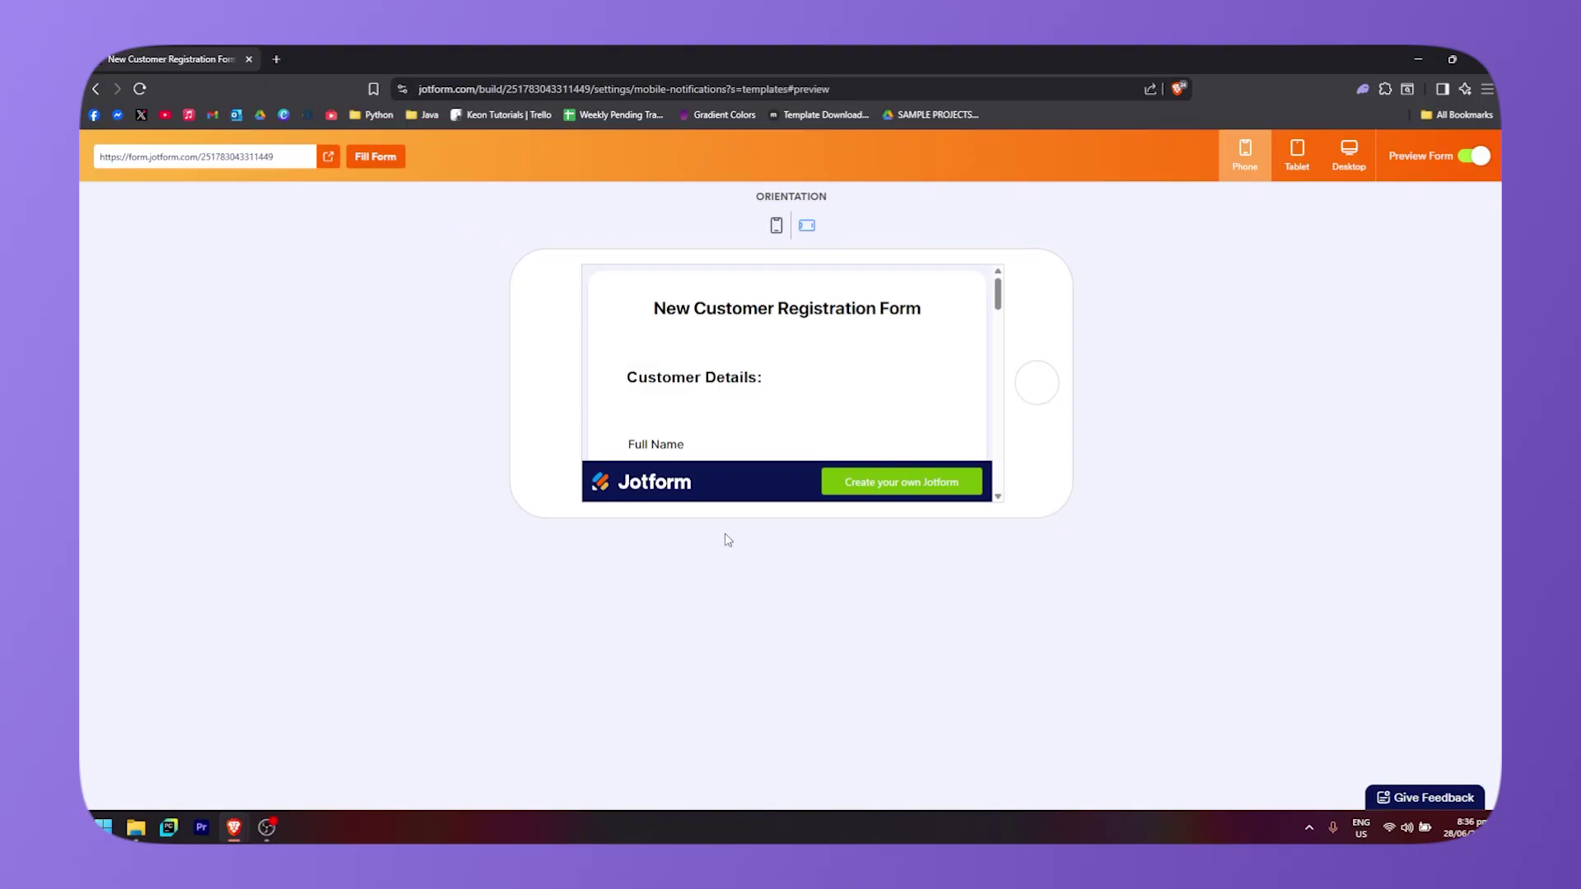
left_click(1473, 158)
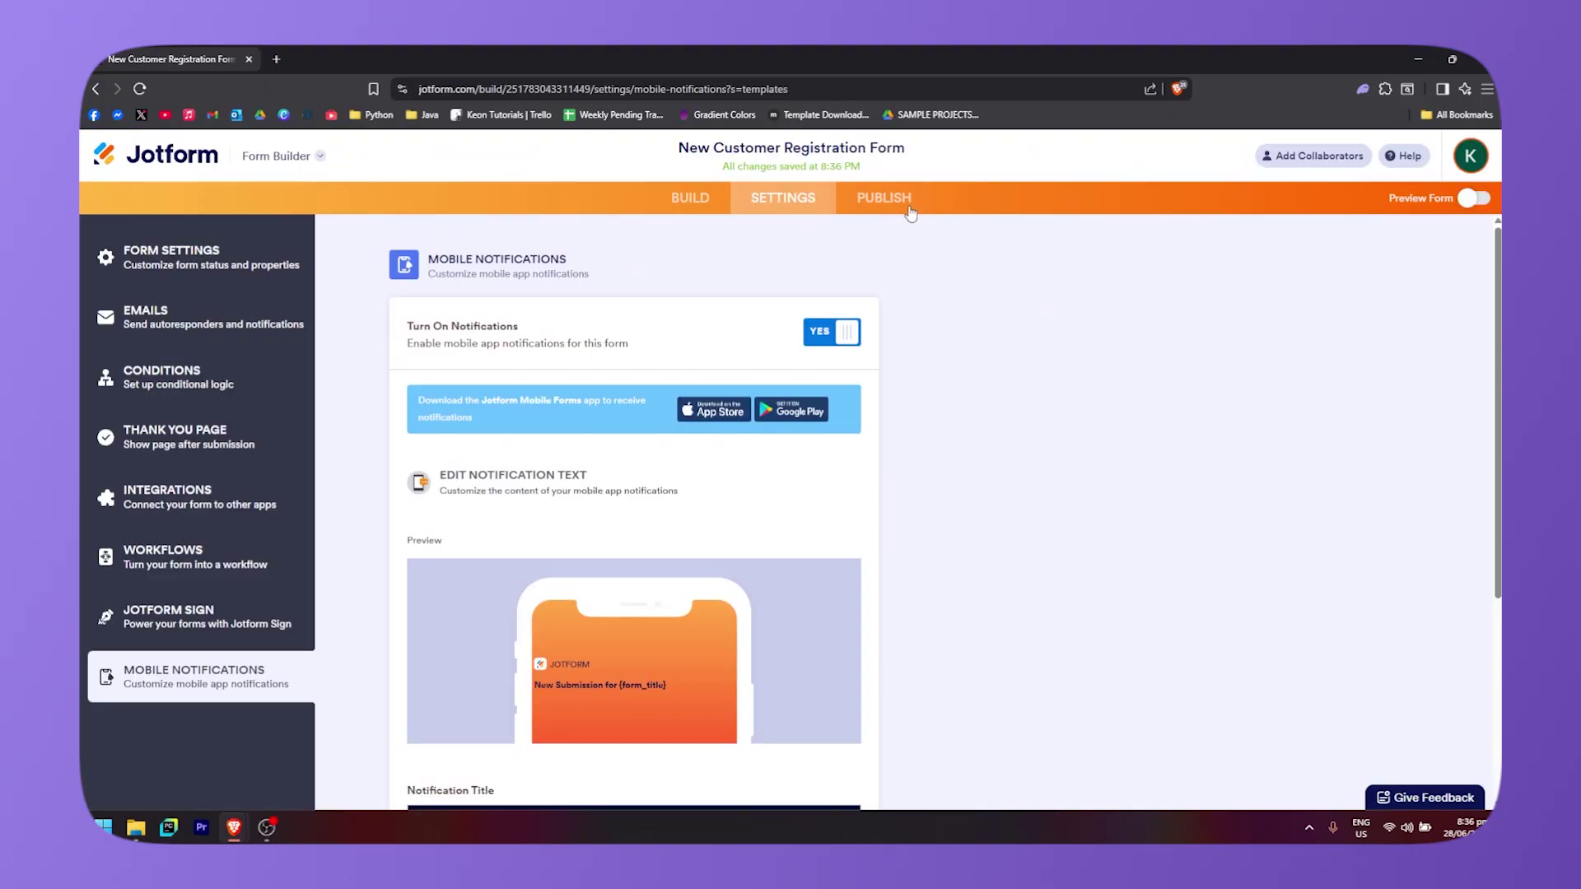
left_click(879, 201)
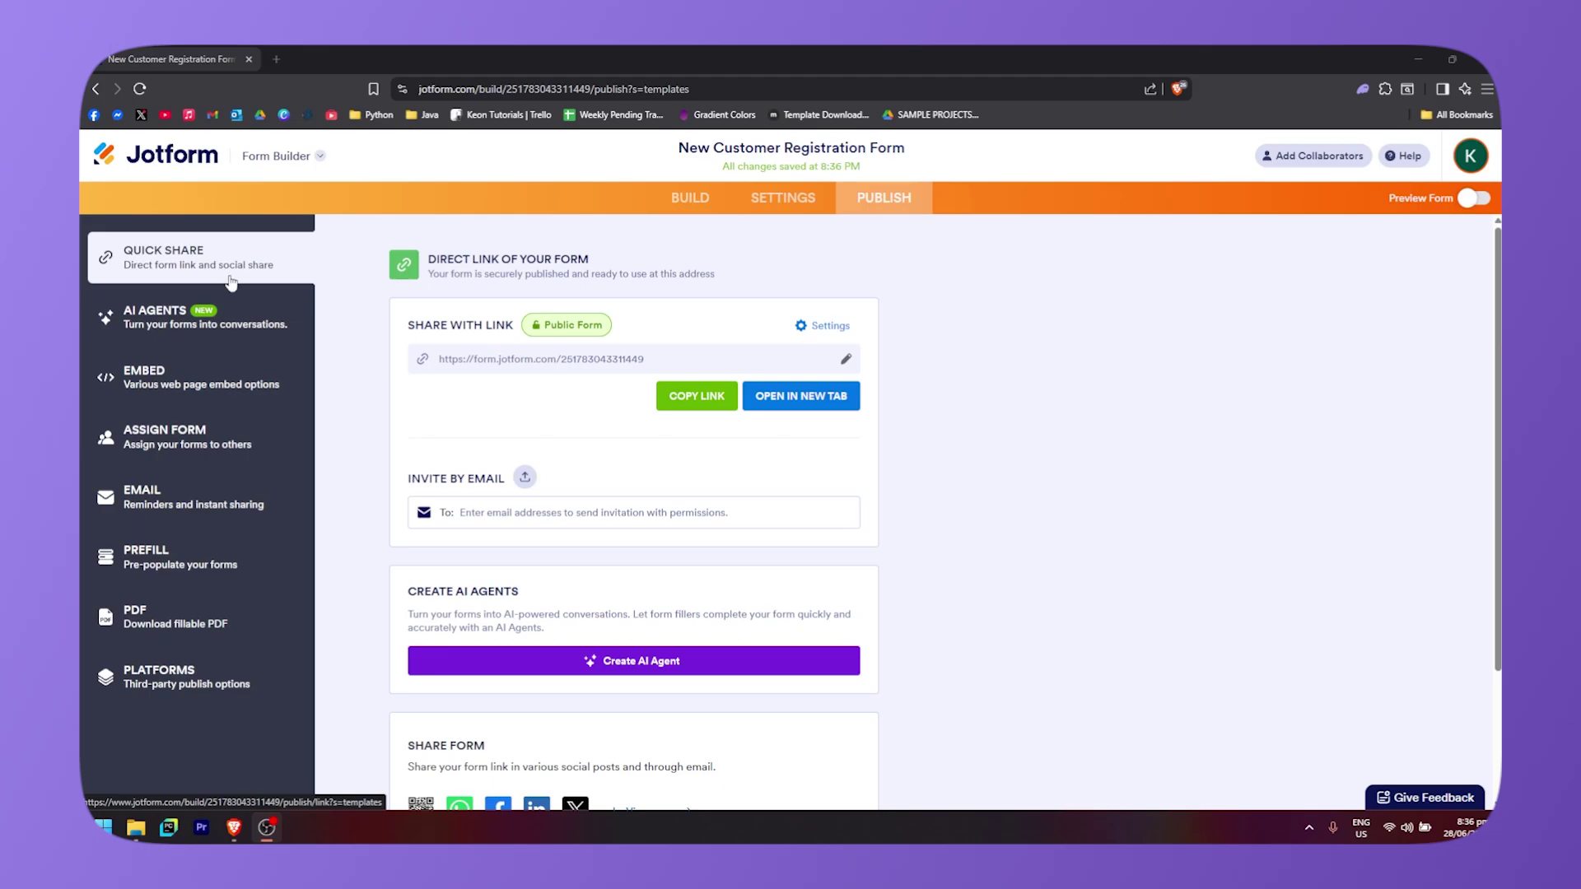
- Review the Quick Share options, including the direct link, email invitation, AI agent creation and the full list of social sharing choices
scroll(644, 430, "down", 1)
scroll(741, 433, "up", 1)
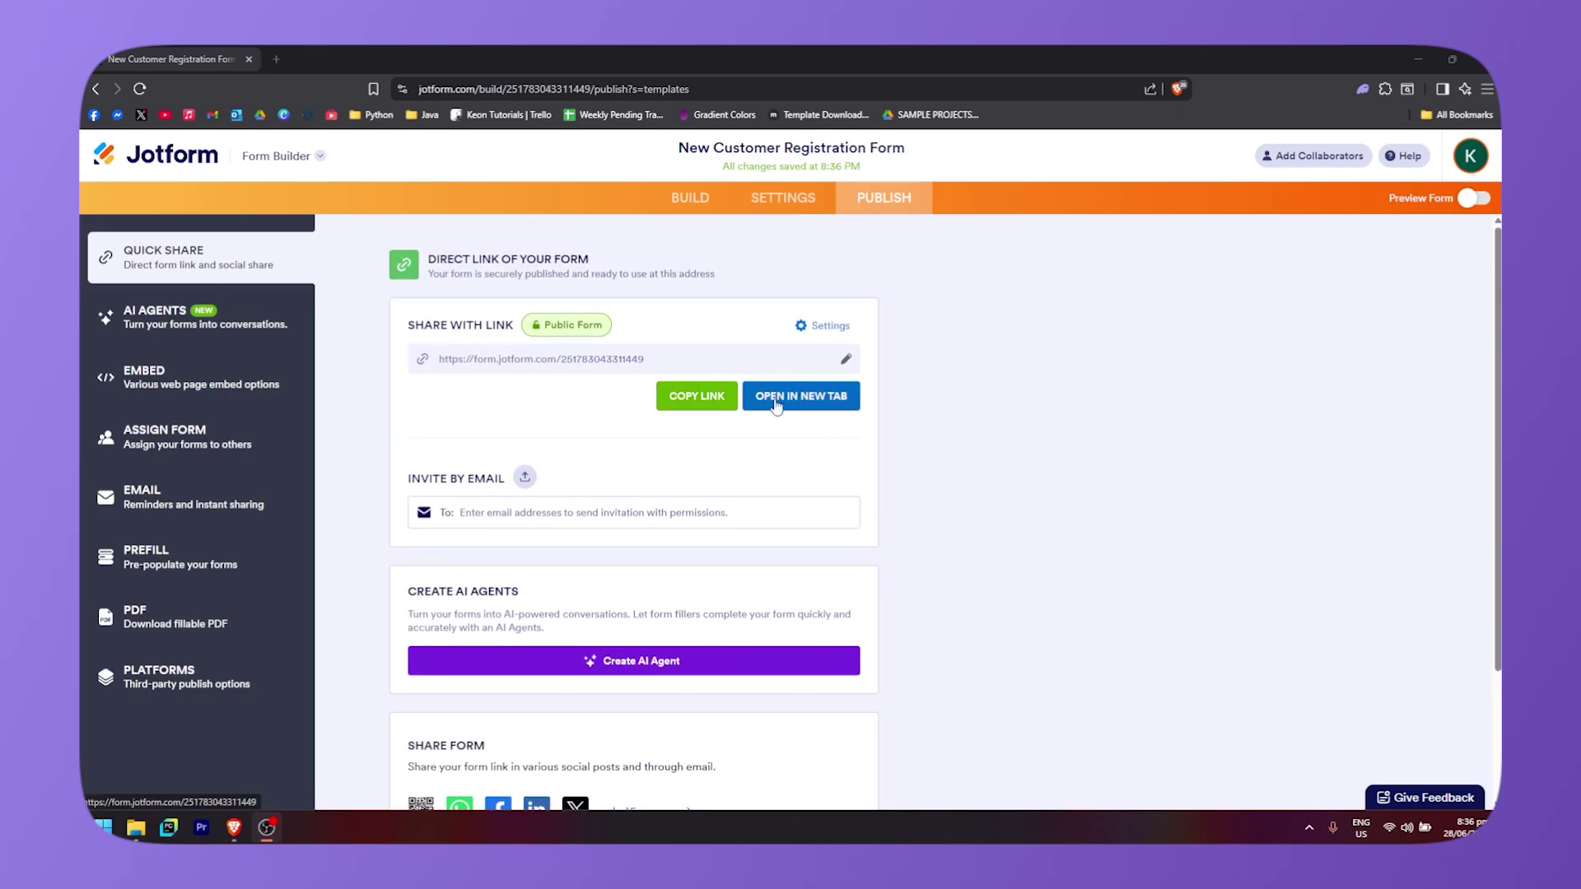
scroll(634, 461, "down", 2)
scroll(648, 486, "up", 1)
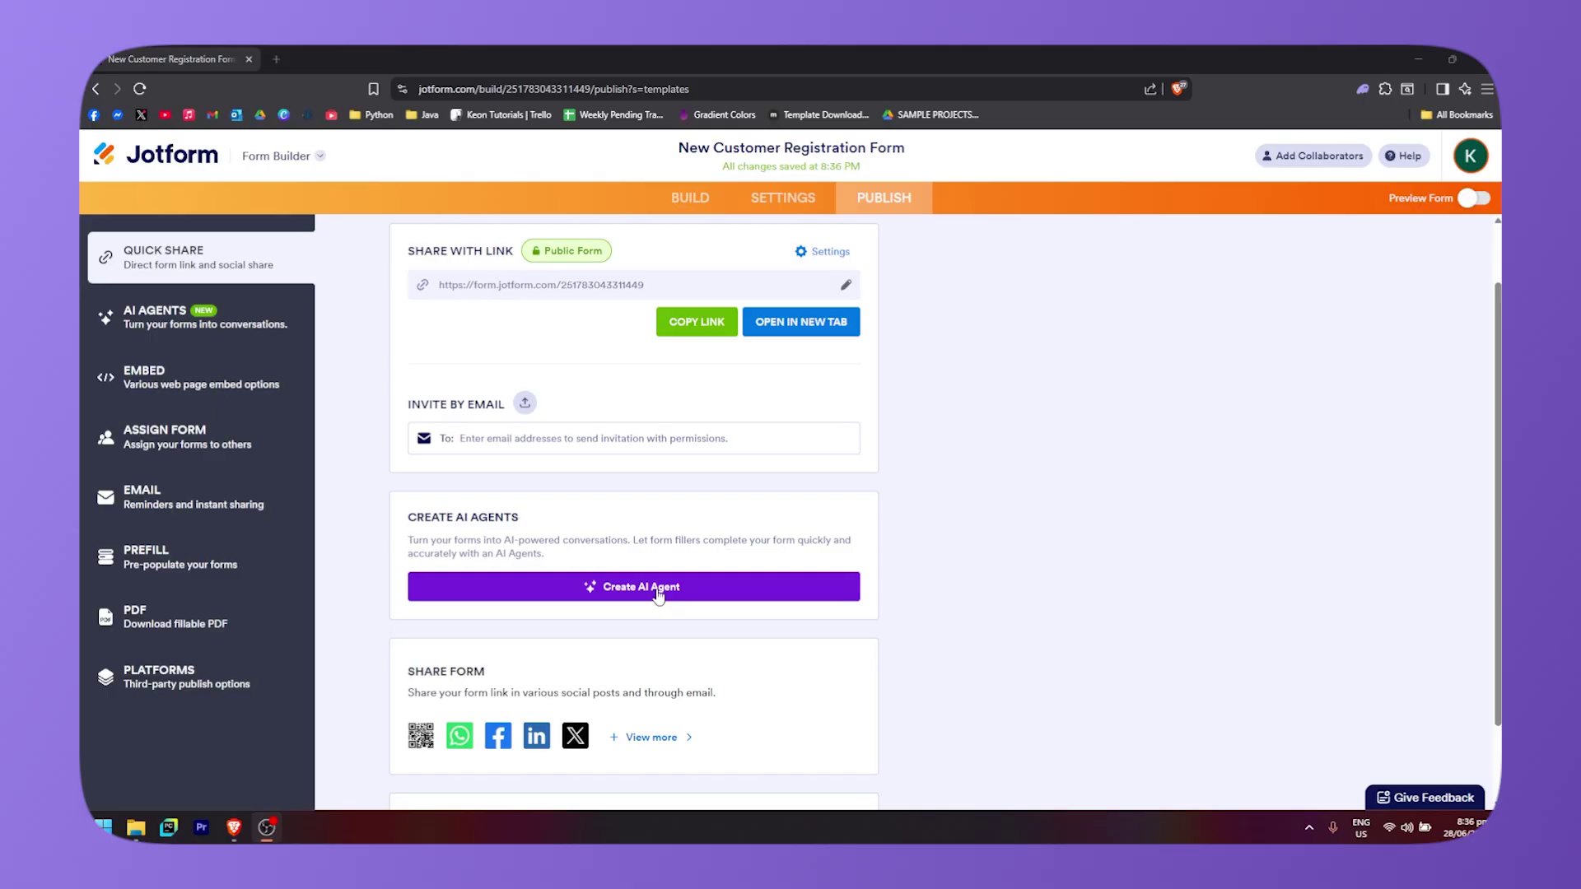
scroll(659, 595, "down", 1)
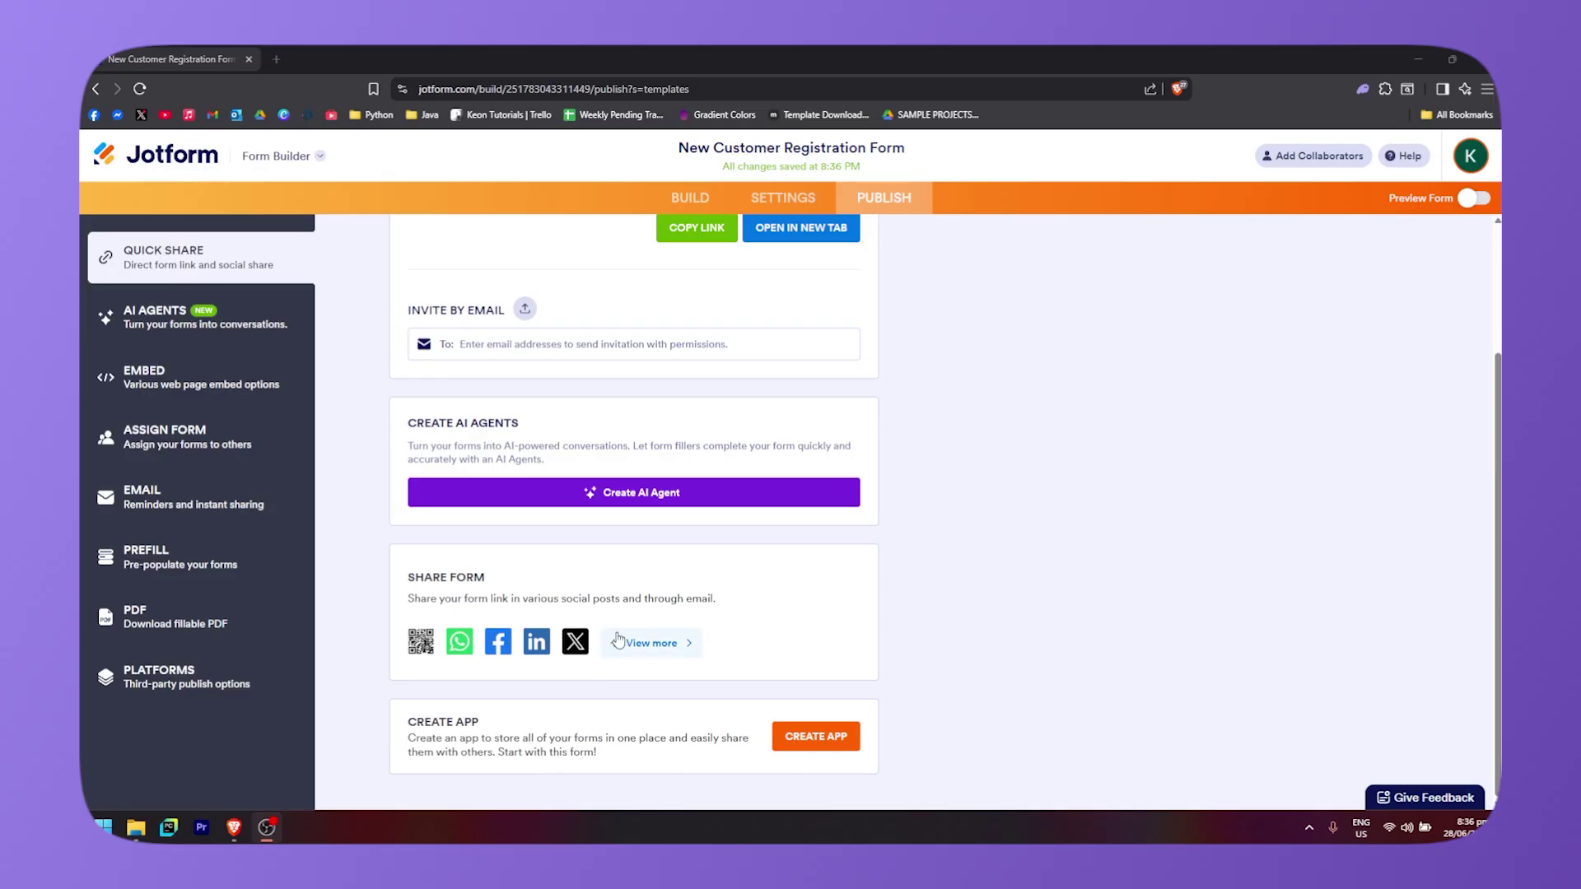
left_click(681, 648)
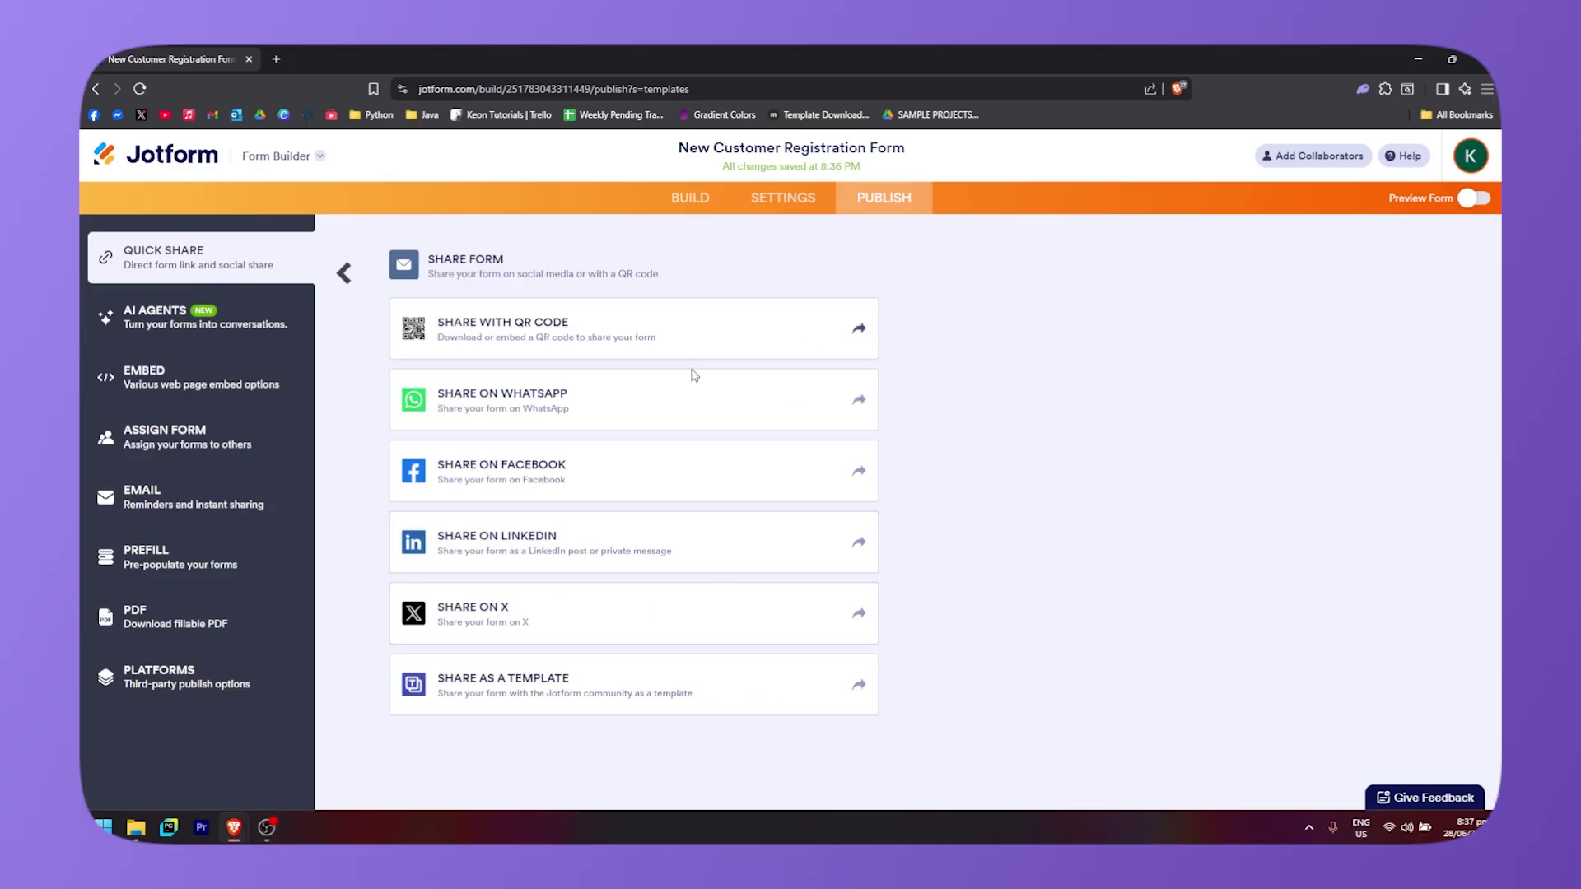
left_click(344, 274)
- Review the AI Agents preview and the form's Embed options for publishing
left_click(202, 317)
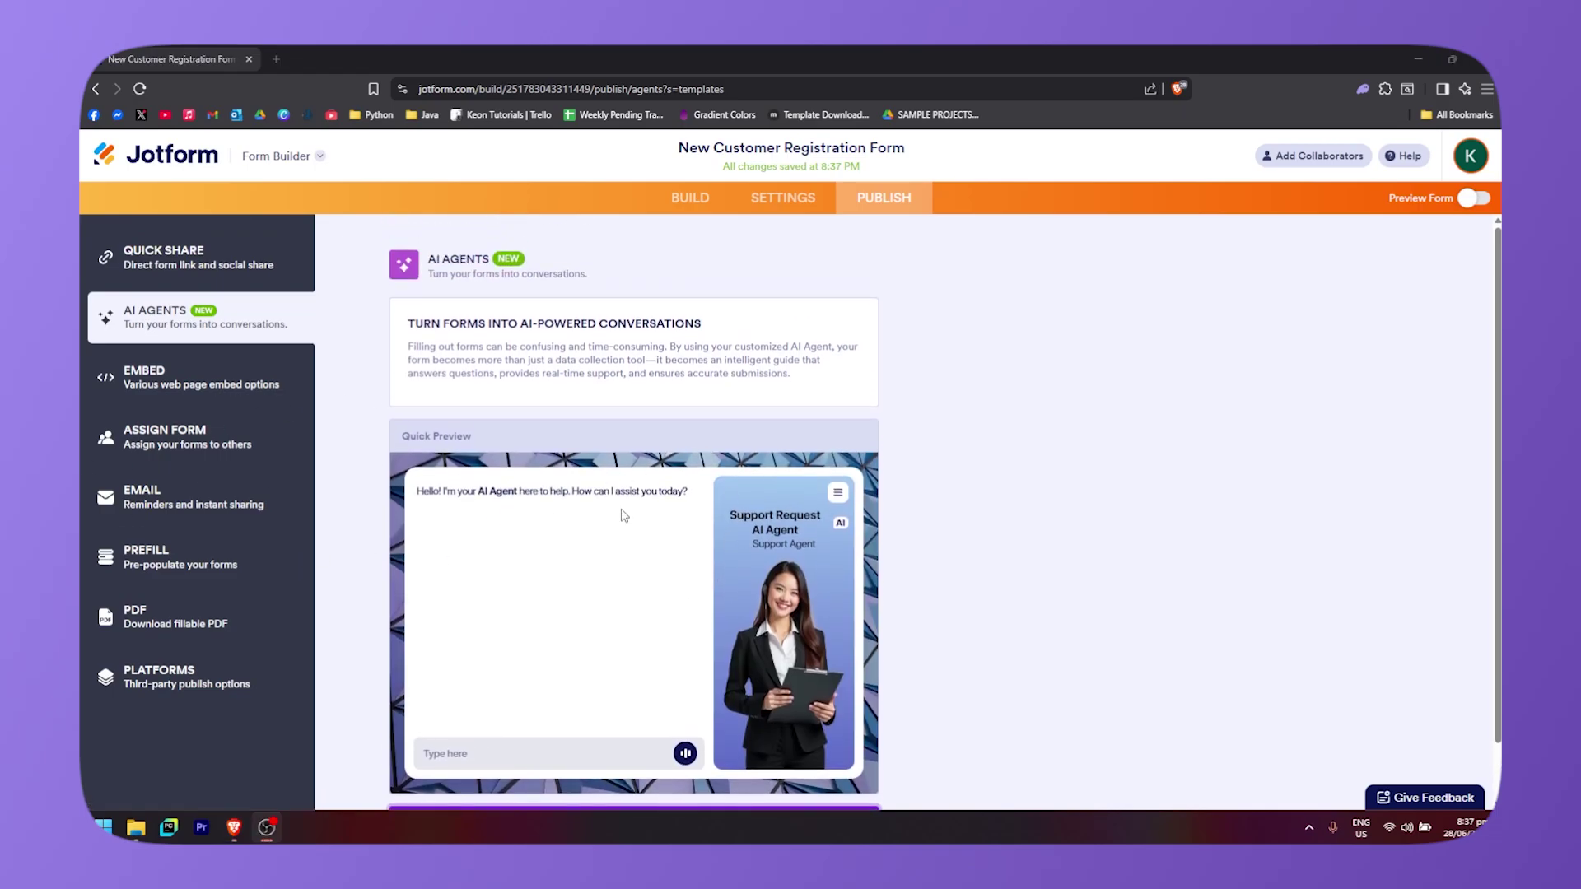
scroll(624, 516, "down", 2)
scroll(824, 582, "up", 2)
scroll(583, 502, "down", 1)
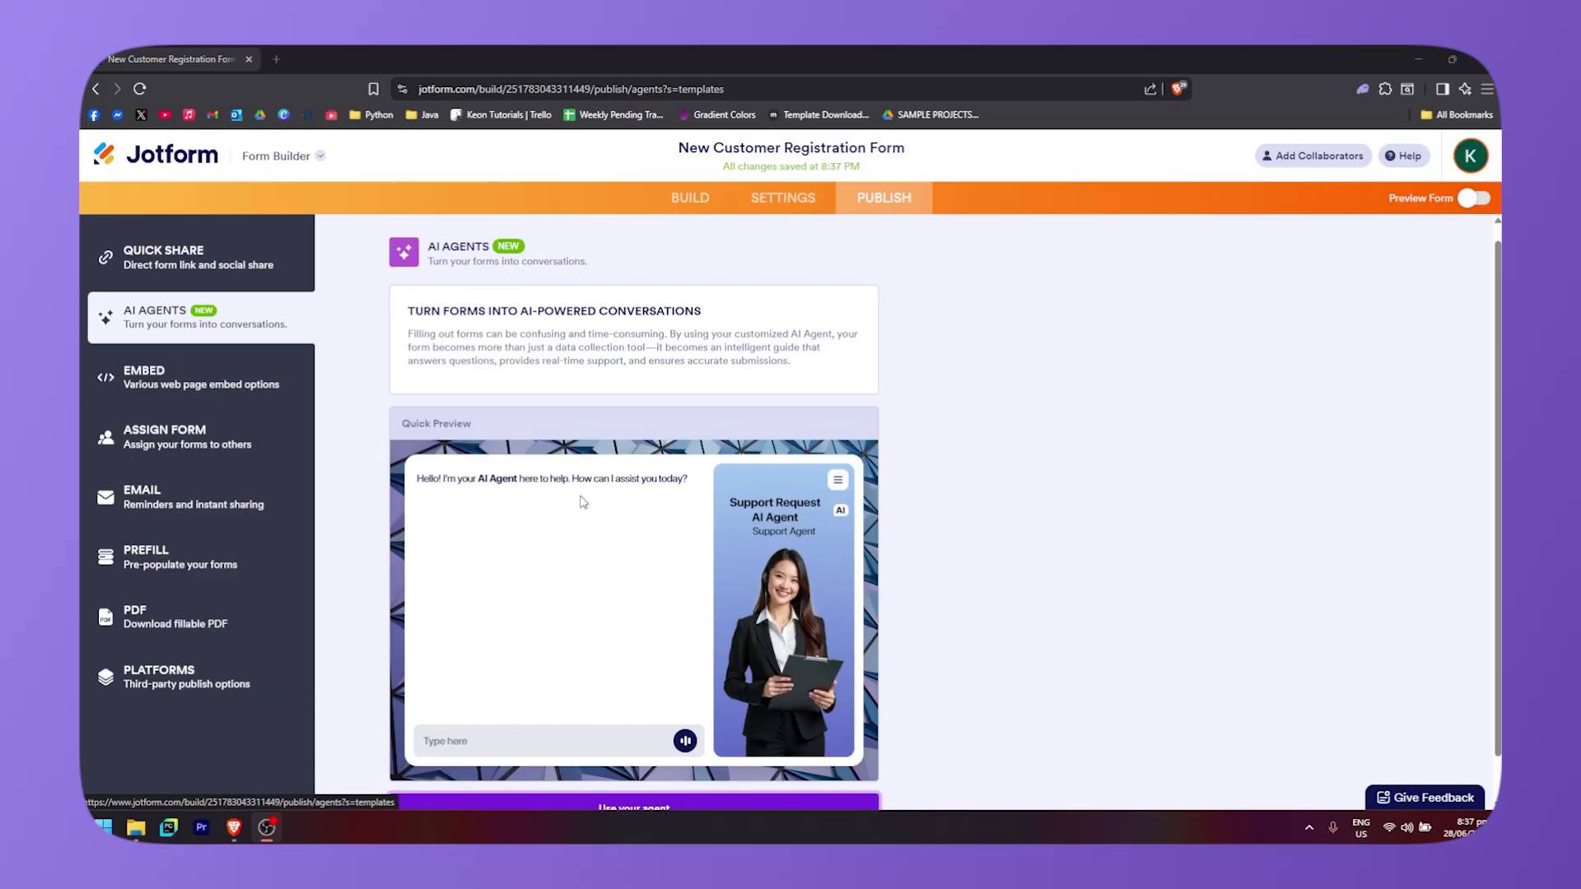
left_click(167, 388)
scroll(565, 494, "down", 1)
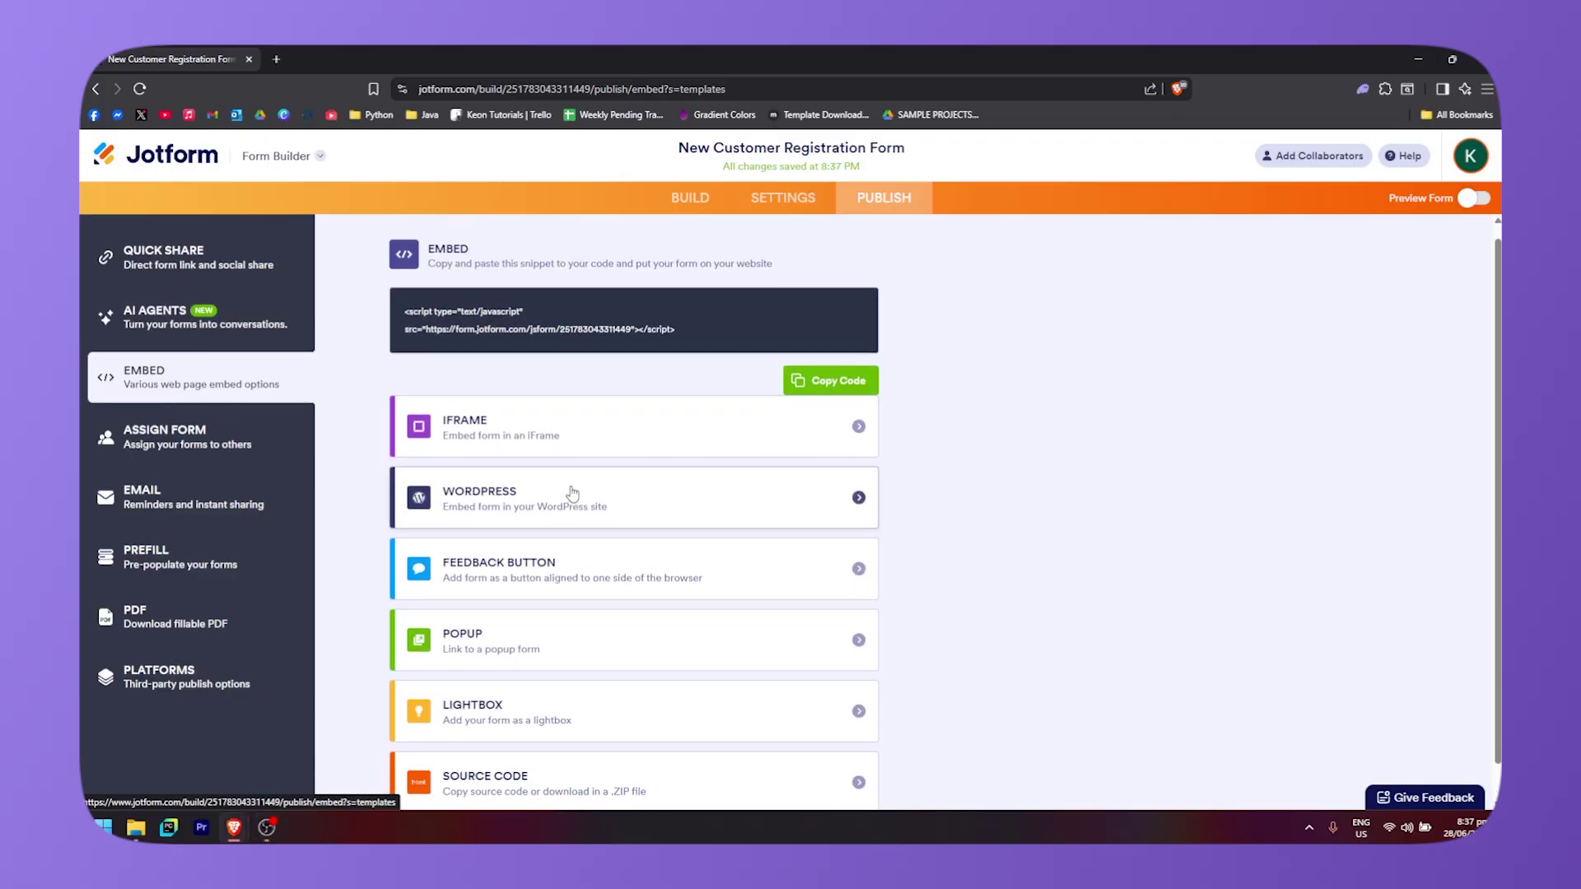
scroll(564, 504, "up", 1)
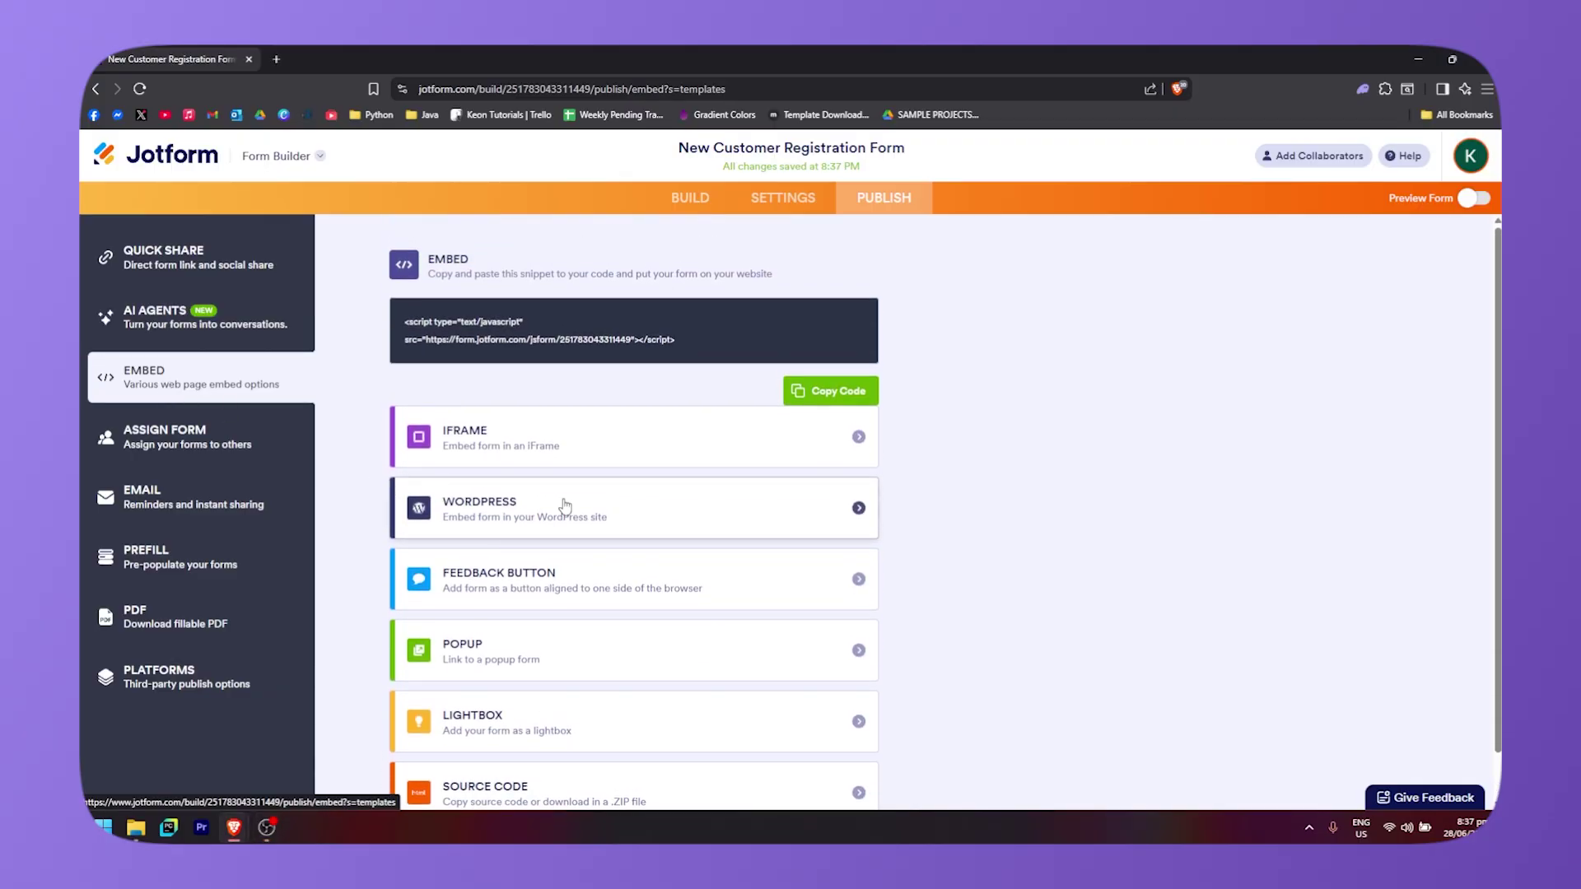
- Look through the Assign Form, Email, Prefill and PDF publishing options
left_click(217, 453)
left_click(206, 496)
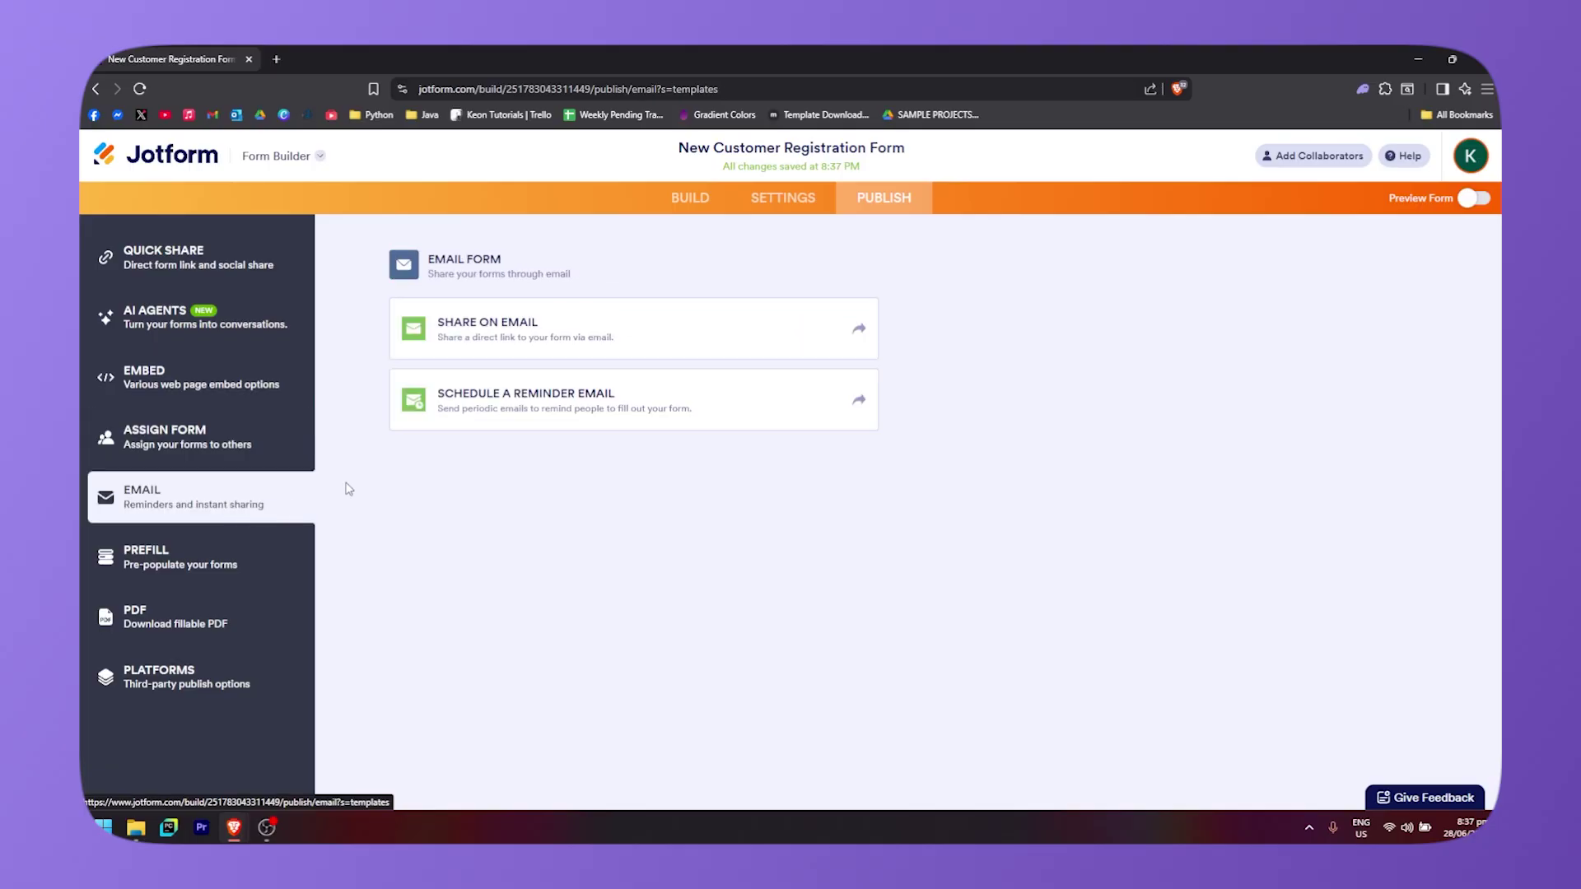
left_click(199, 562)
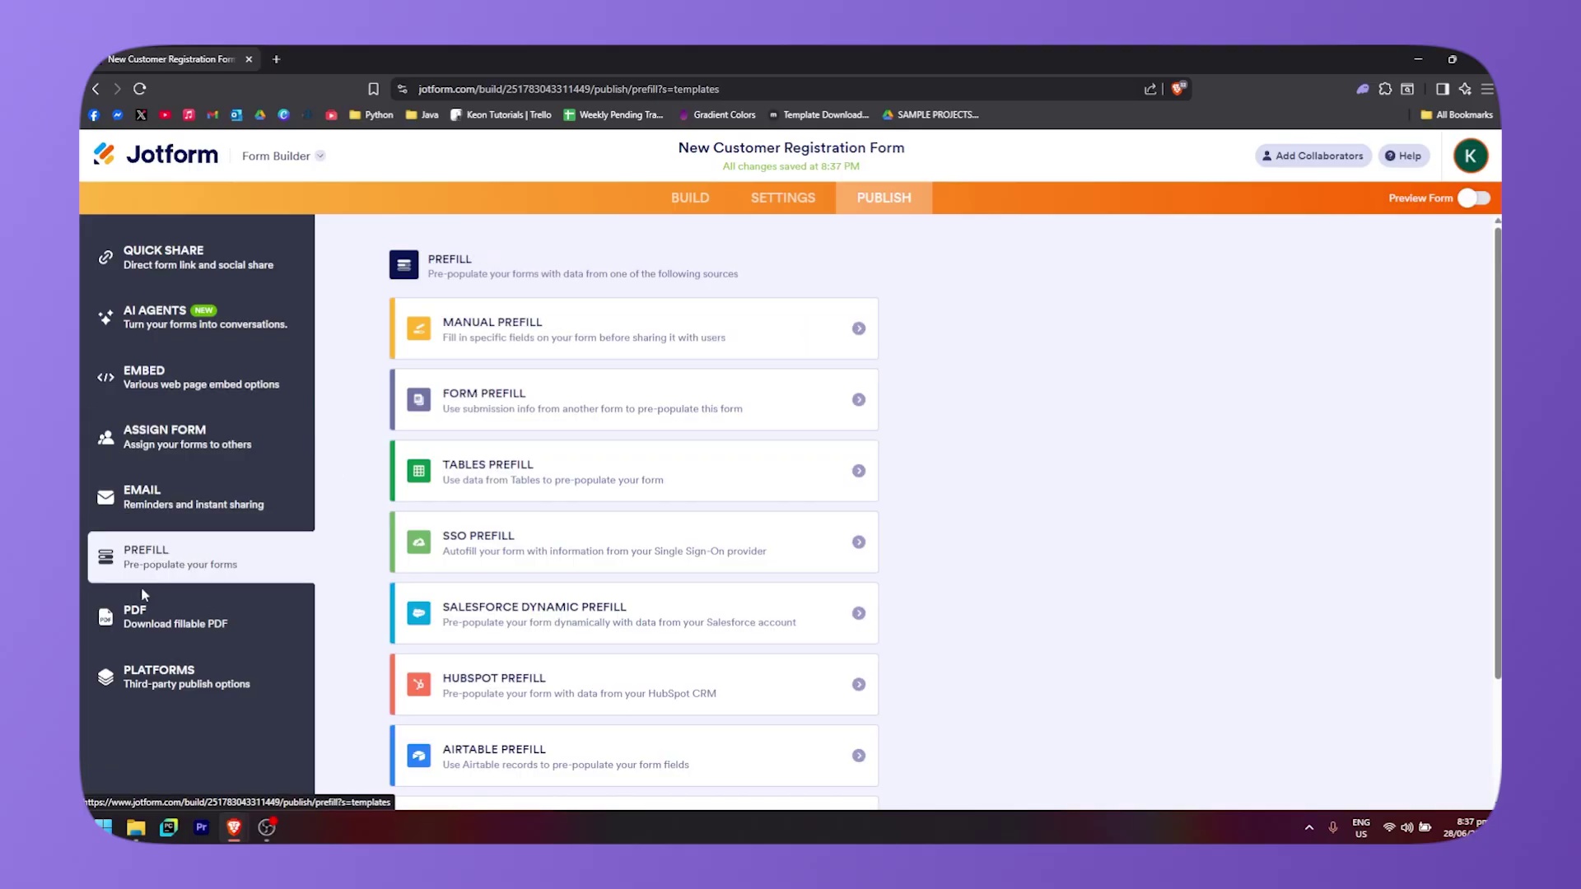
left_click(196, 625)
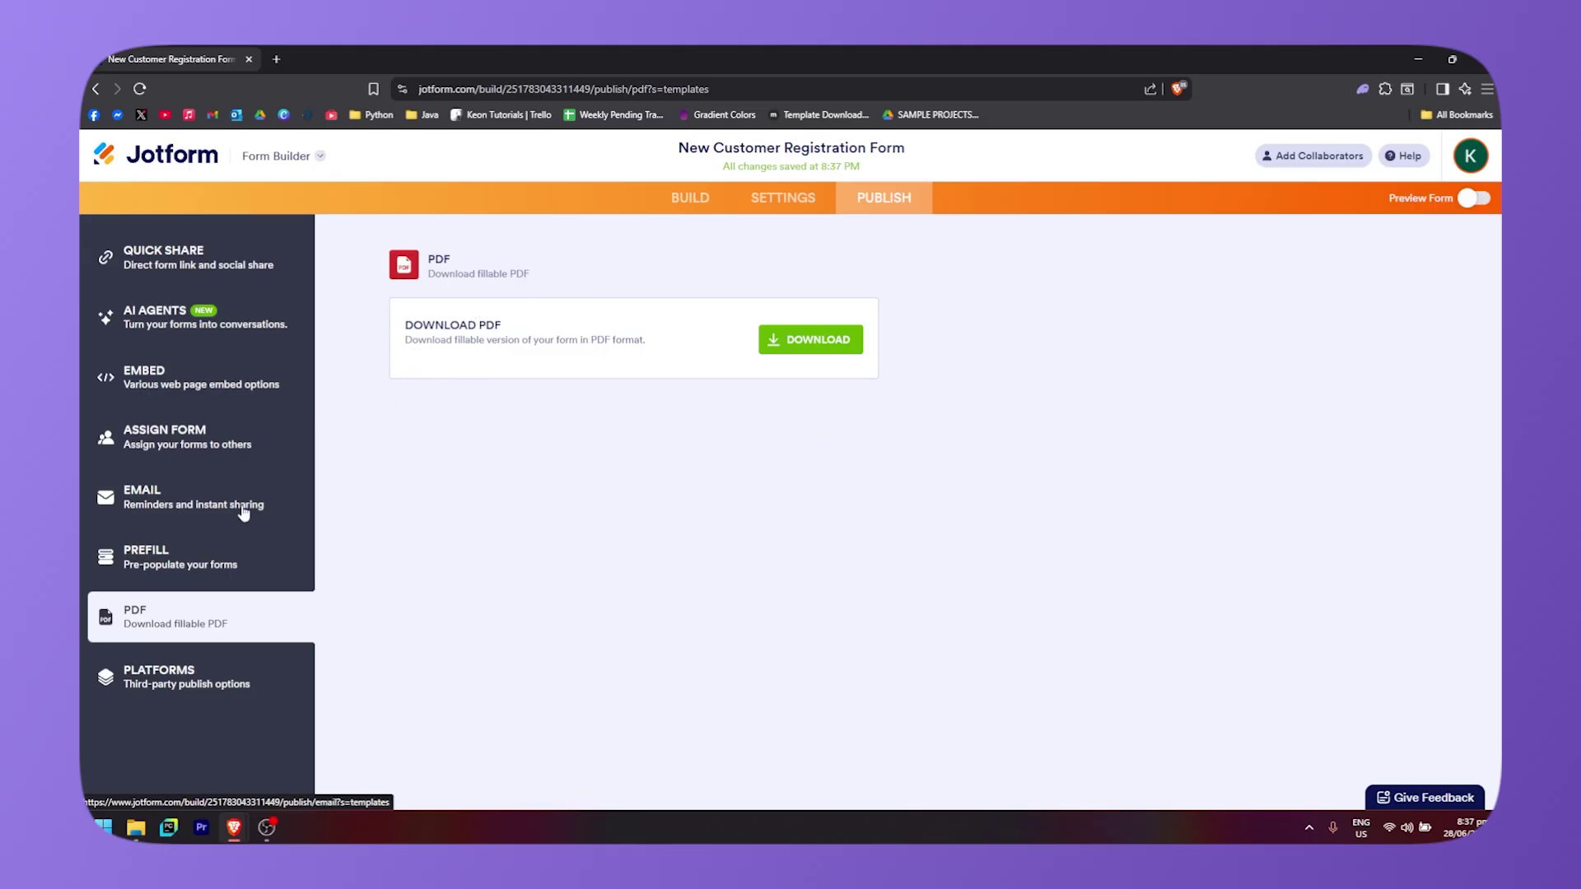
- Browse the third-party platforms on which the form can be published
left_click(198, 669)
scroll(576, 485, "down", 5)
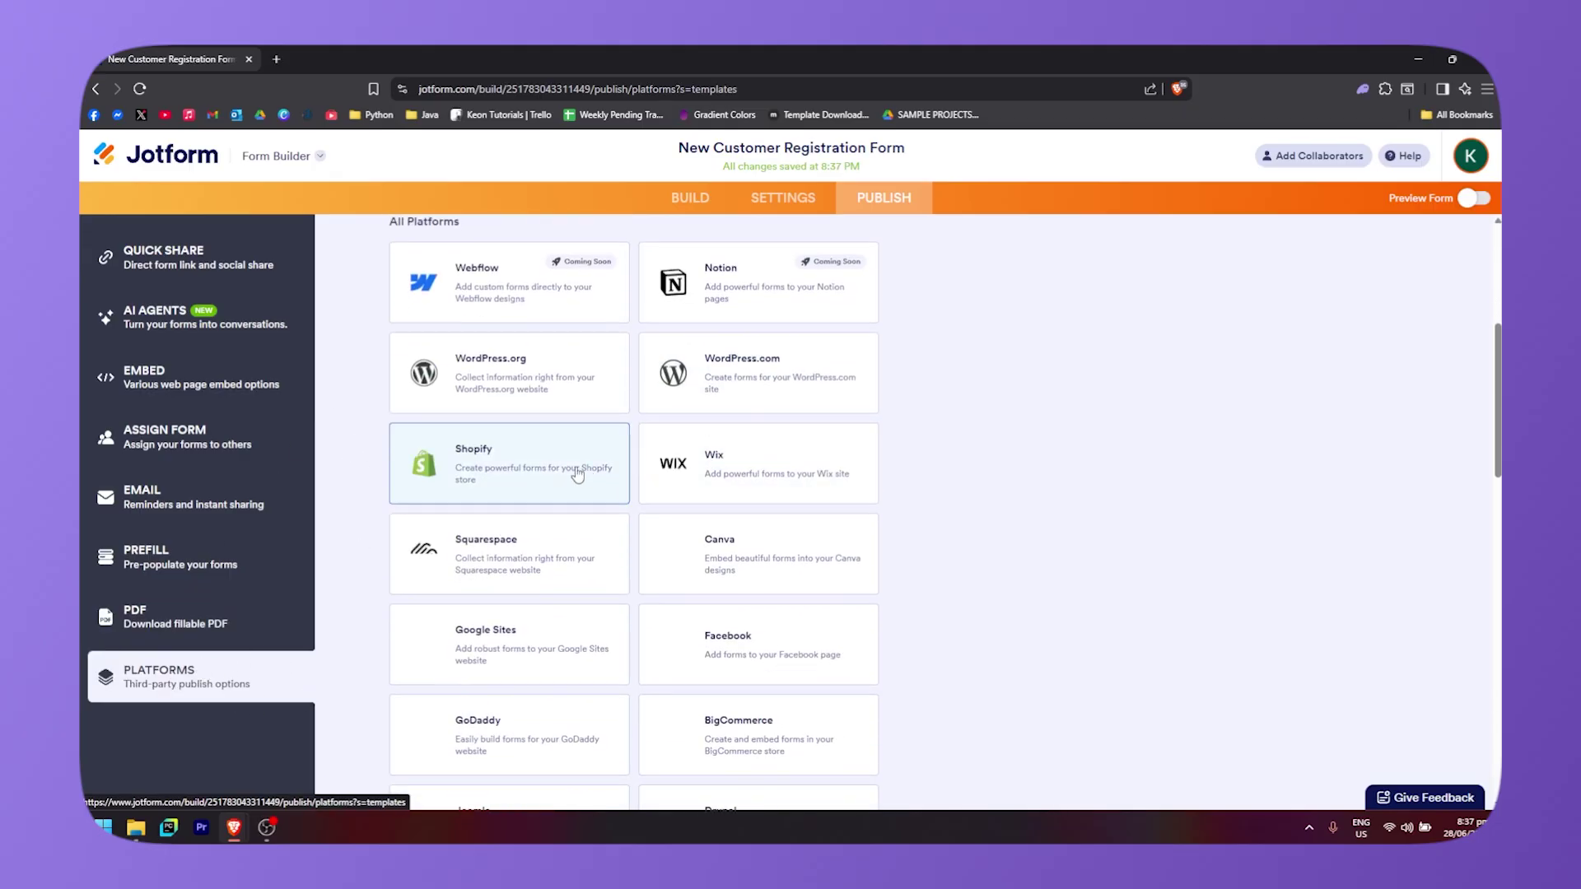
scroll(506, 469, "up", 5)
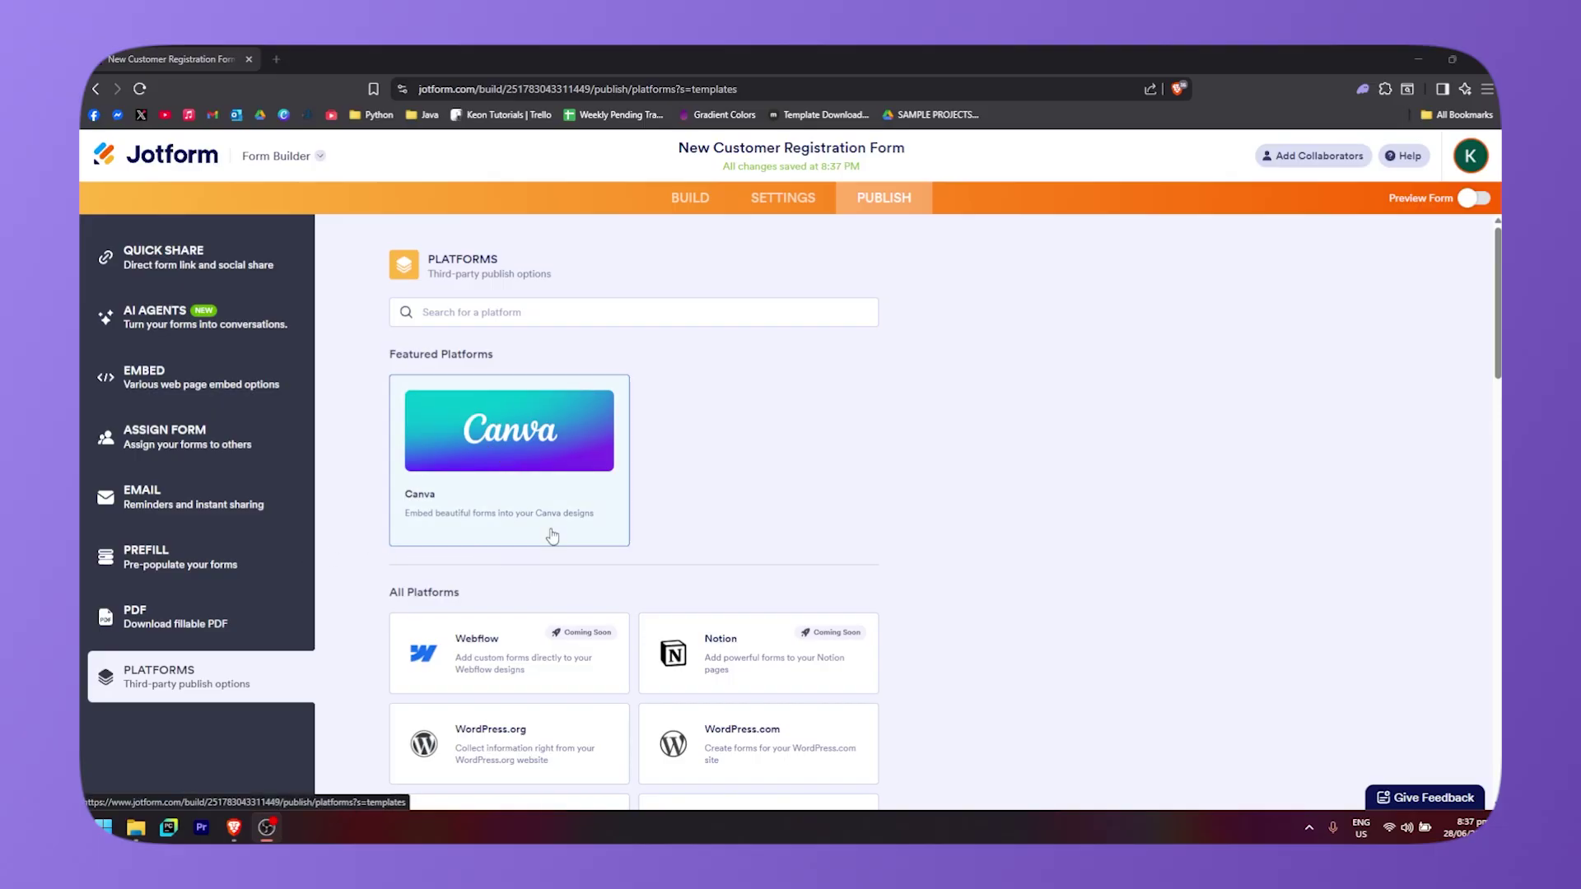
scroll(449, 403, "down", 3)
scroll(847, 452, "down", 8)
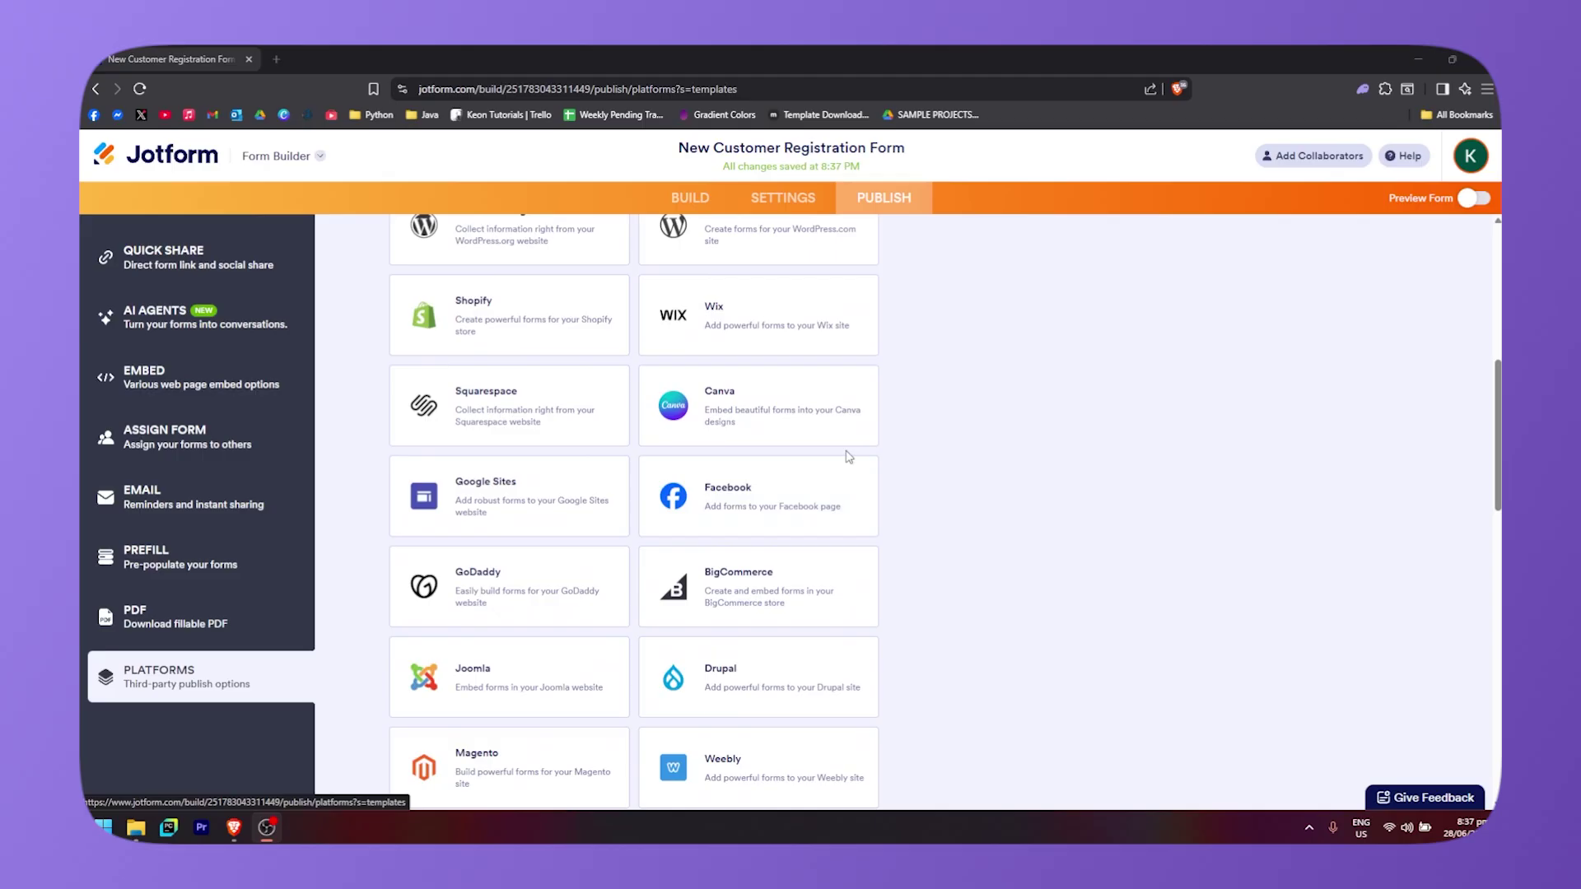
scroll(693, 584, "down", 9)
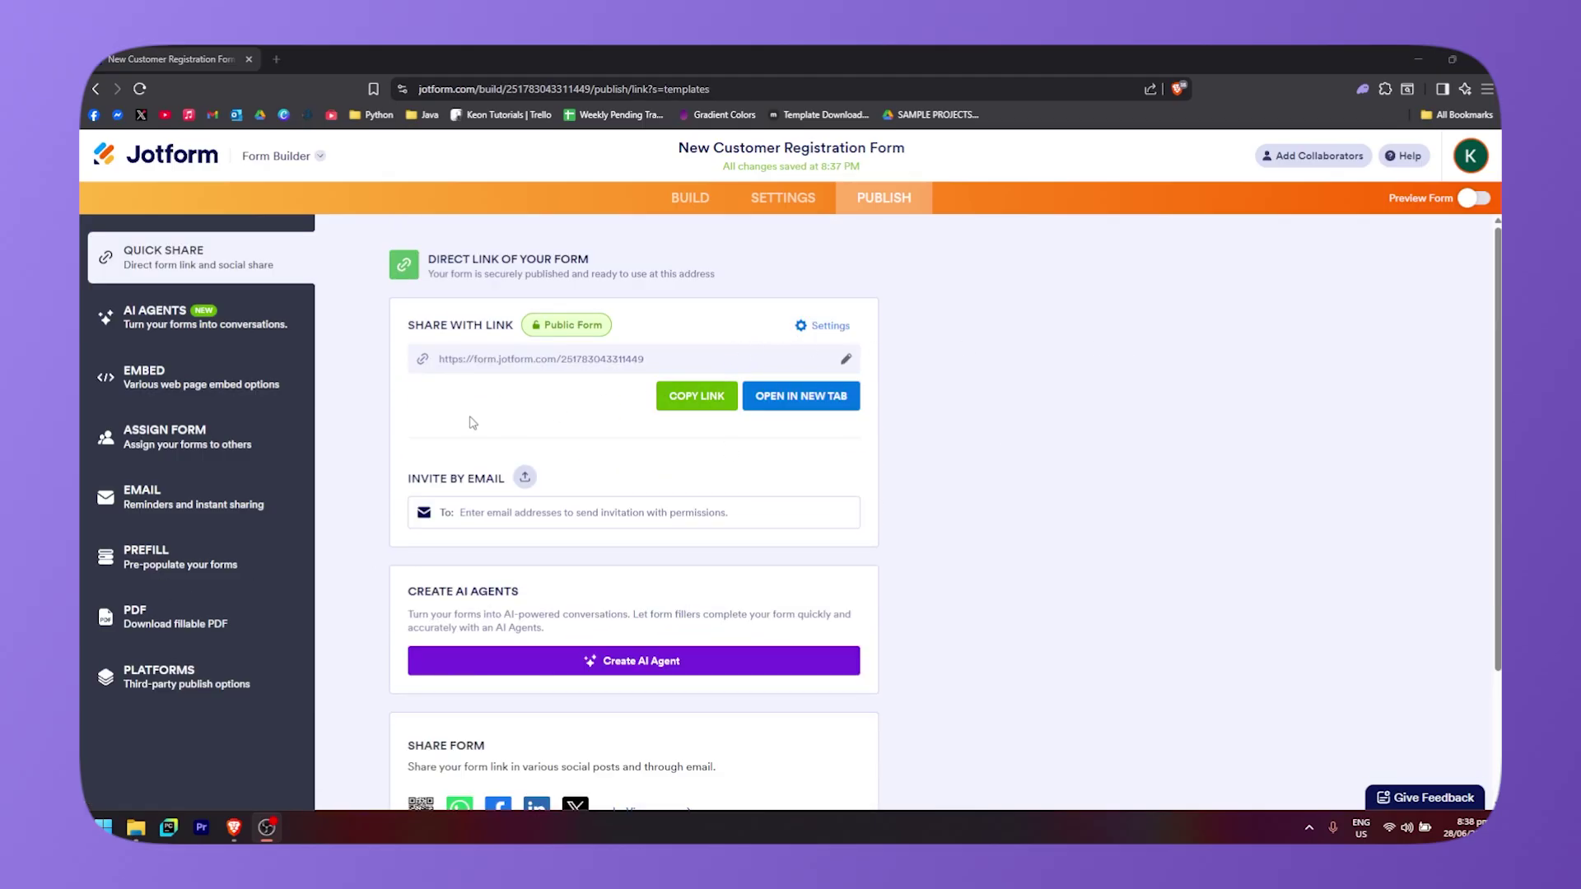
- Copy the form's direct link from the Quick Share options and open it in a new browser tab
left_click(697, 396)
left_click(276, 60)
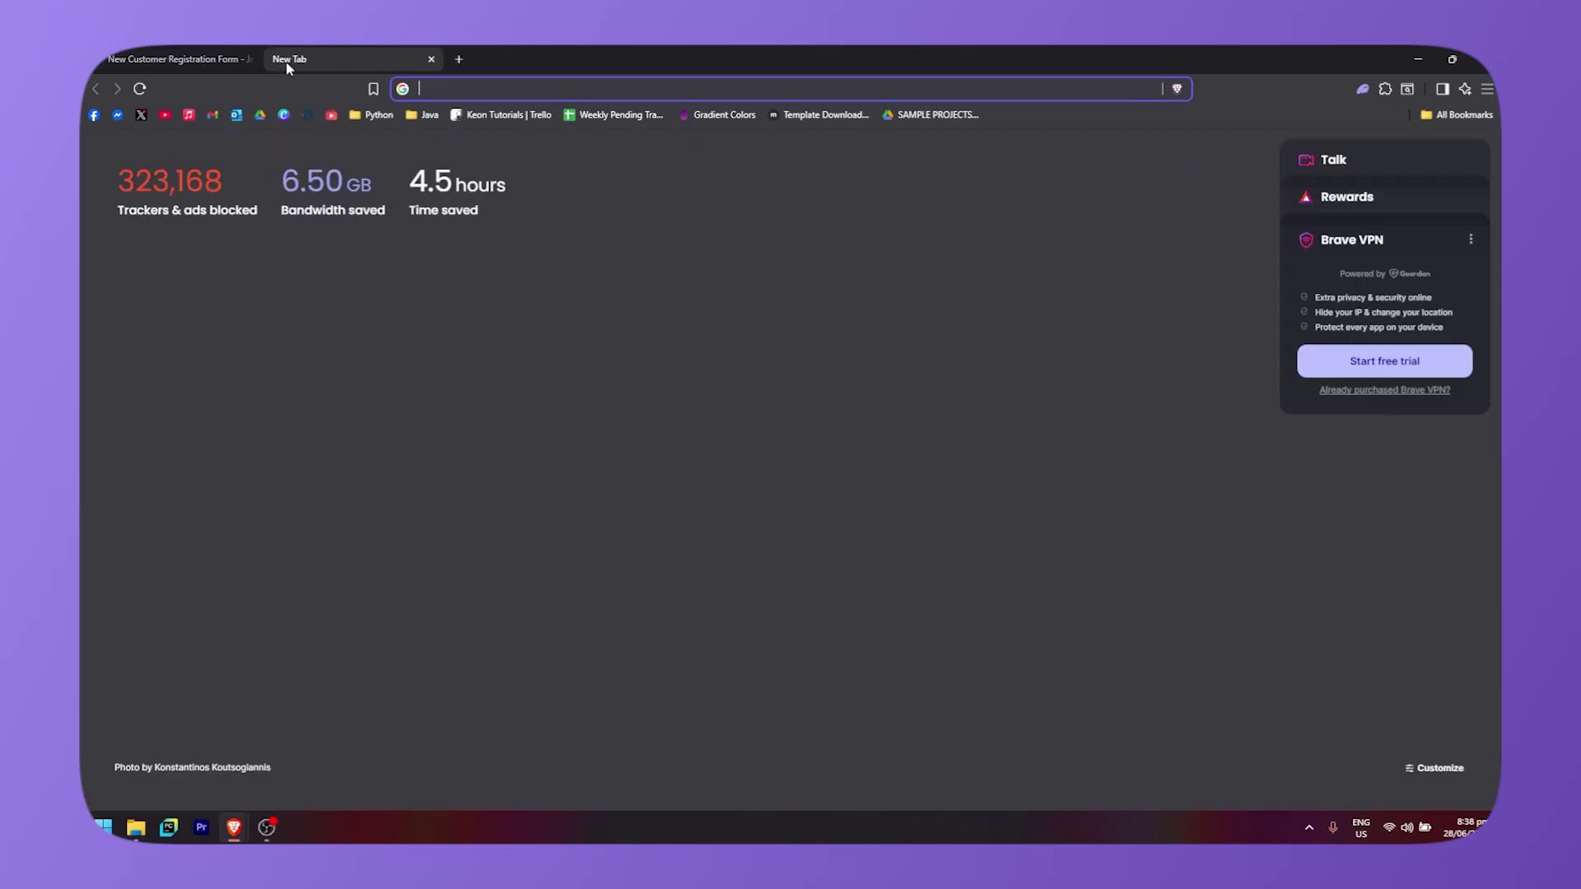
key("ctrl+v")
key("Return")
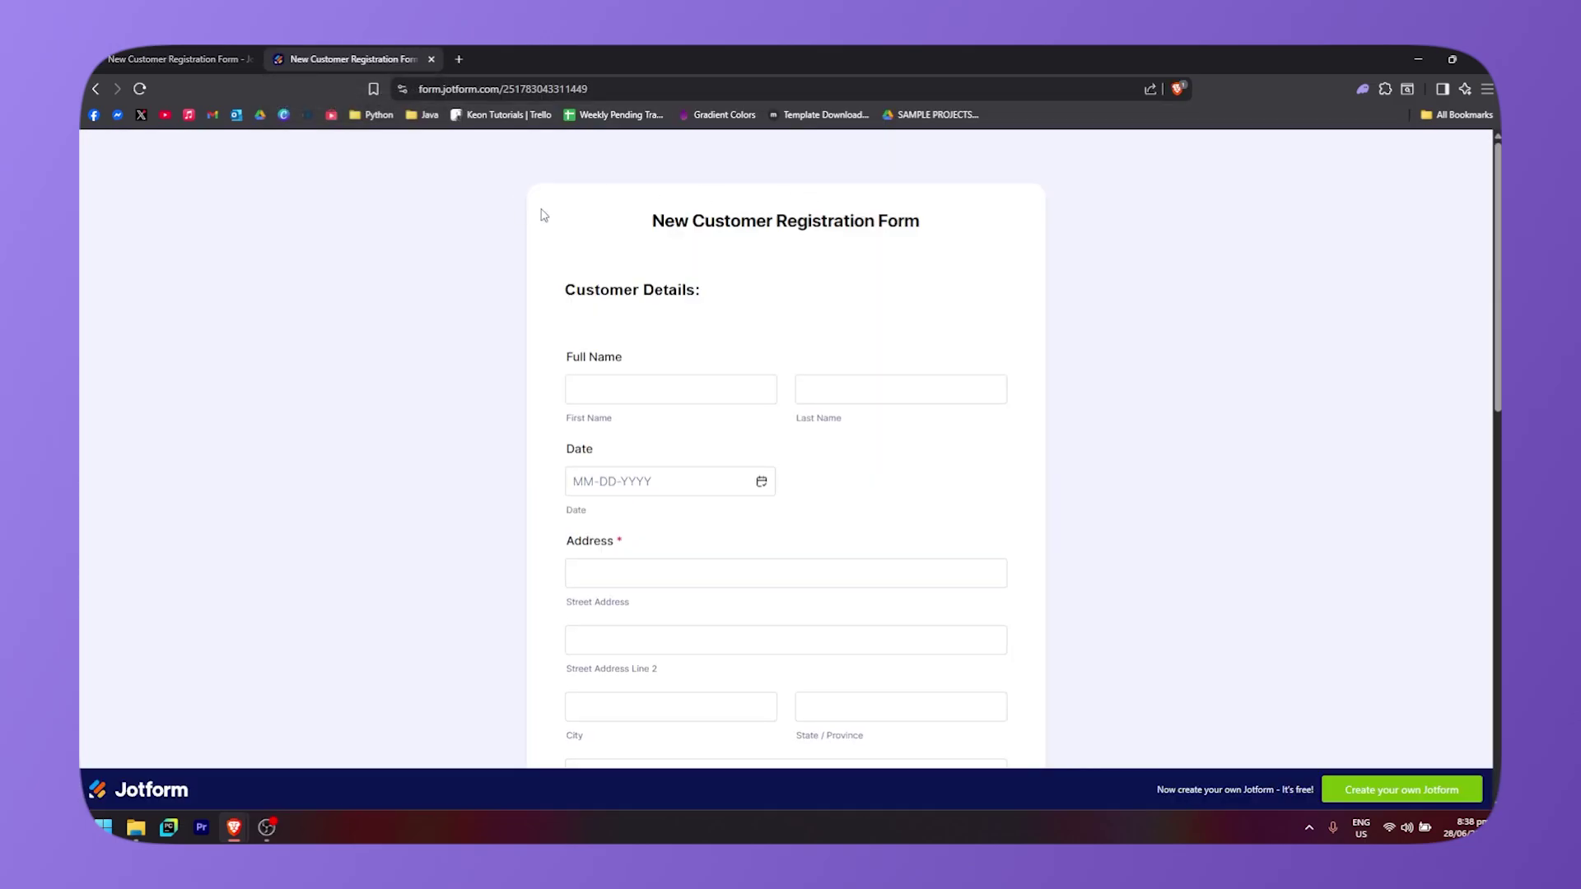
- Look through the published form from its title to the submit section and close its browser tab
scroll(1005, 353, "down", 10)
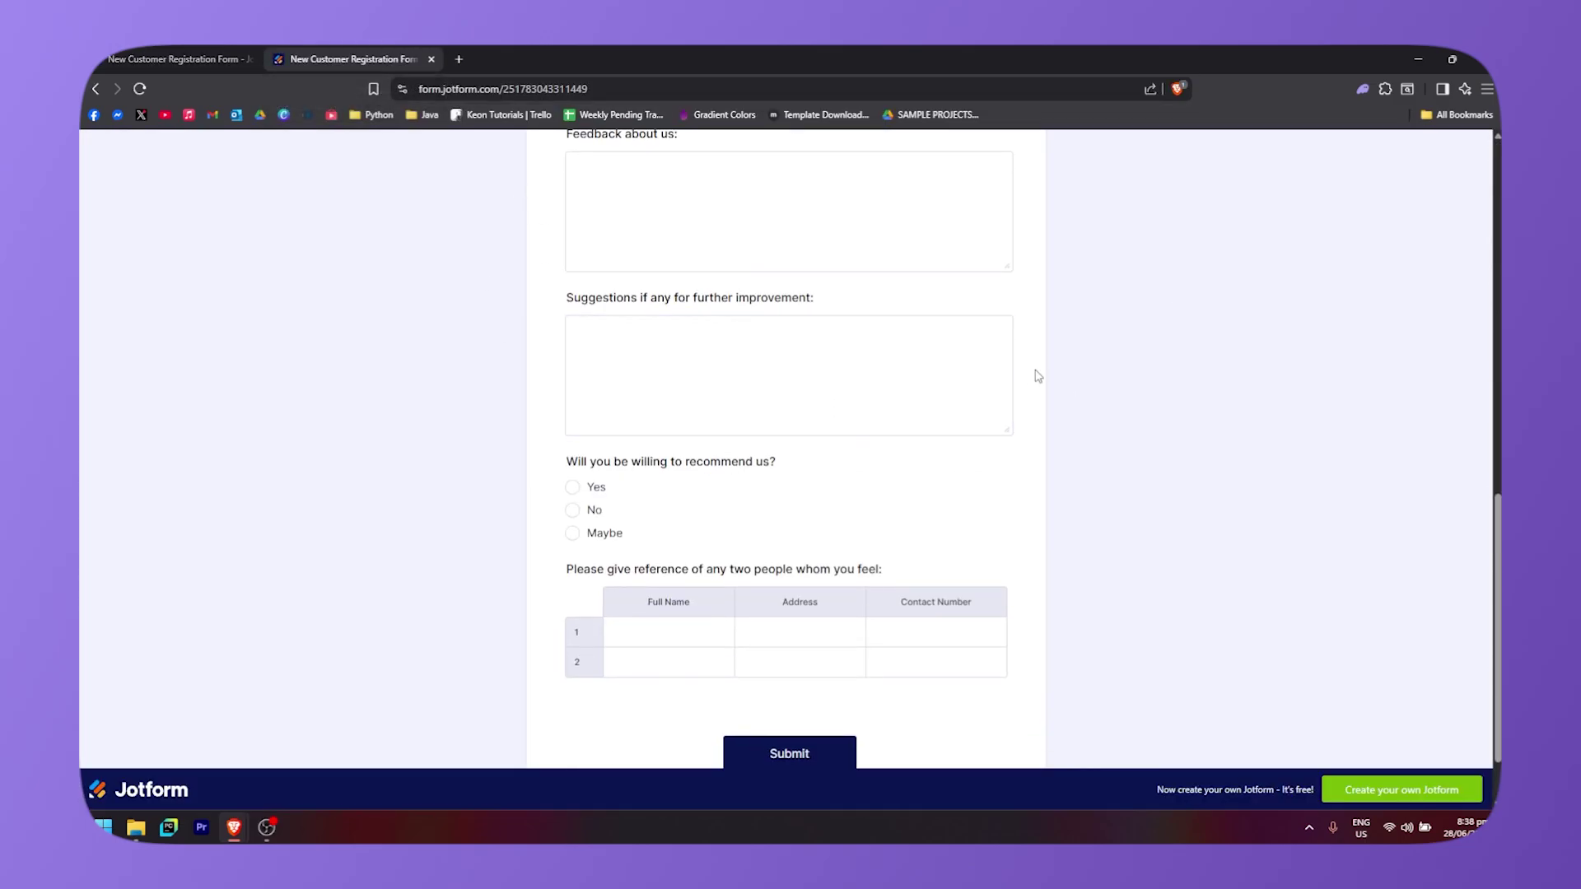
scroll(1044, 456, "up", 5)
scroll(857, 497, "up", 6)
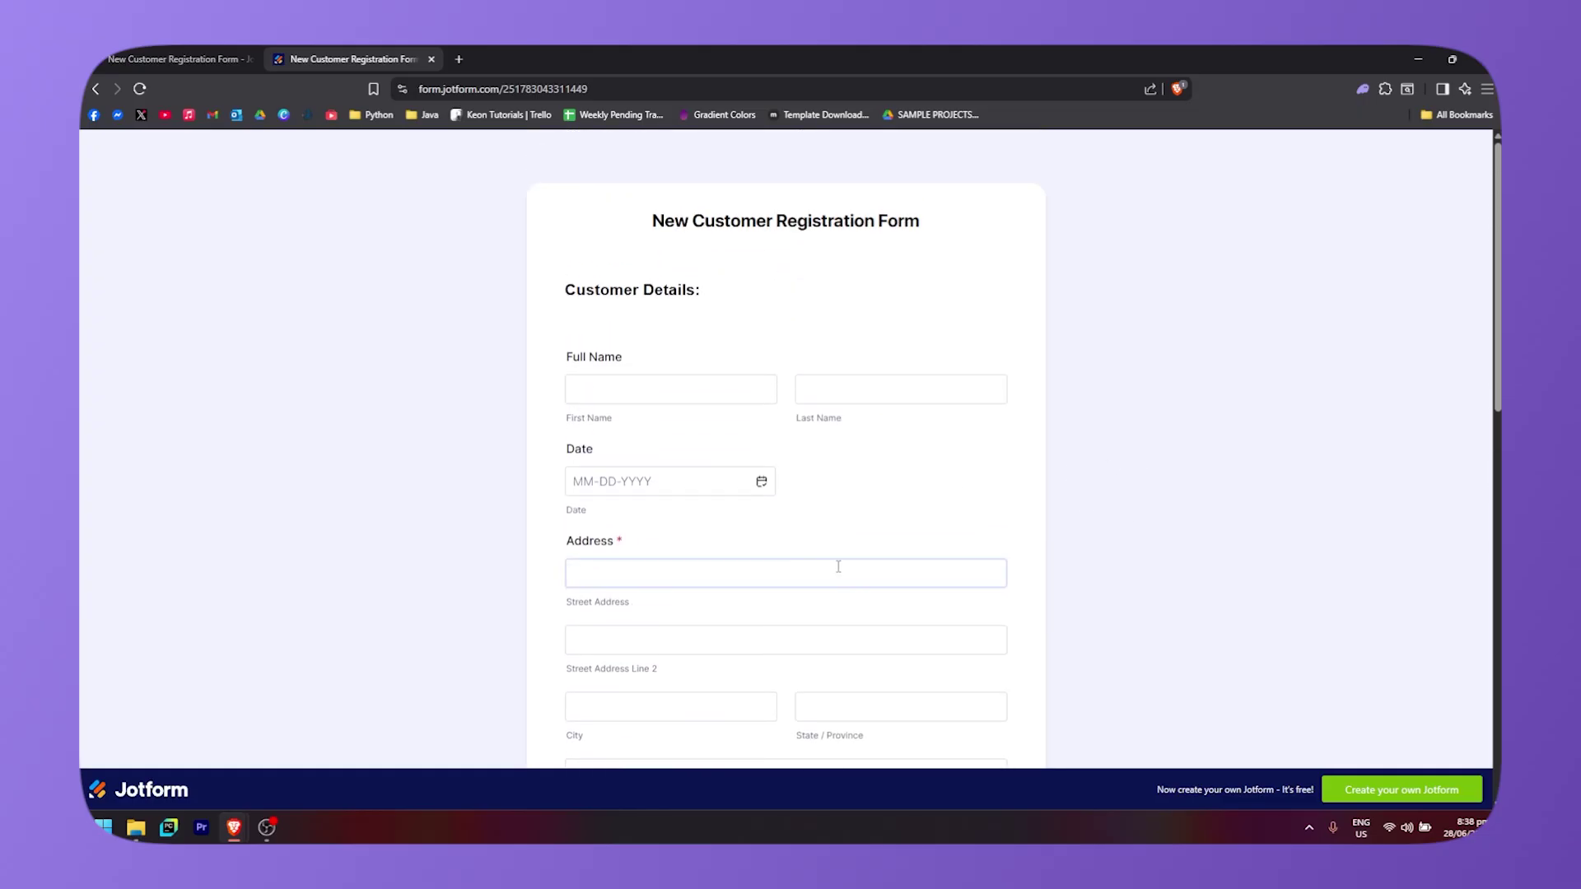
scroll(836, 564, "down", 10)
key("ctrl+w")
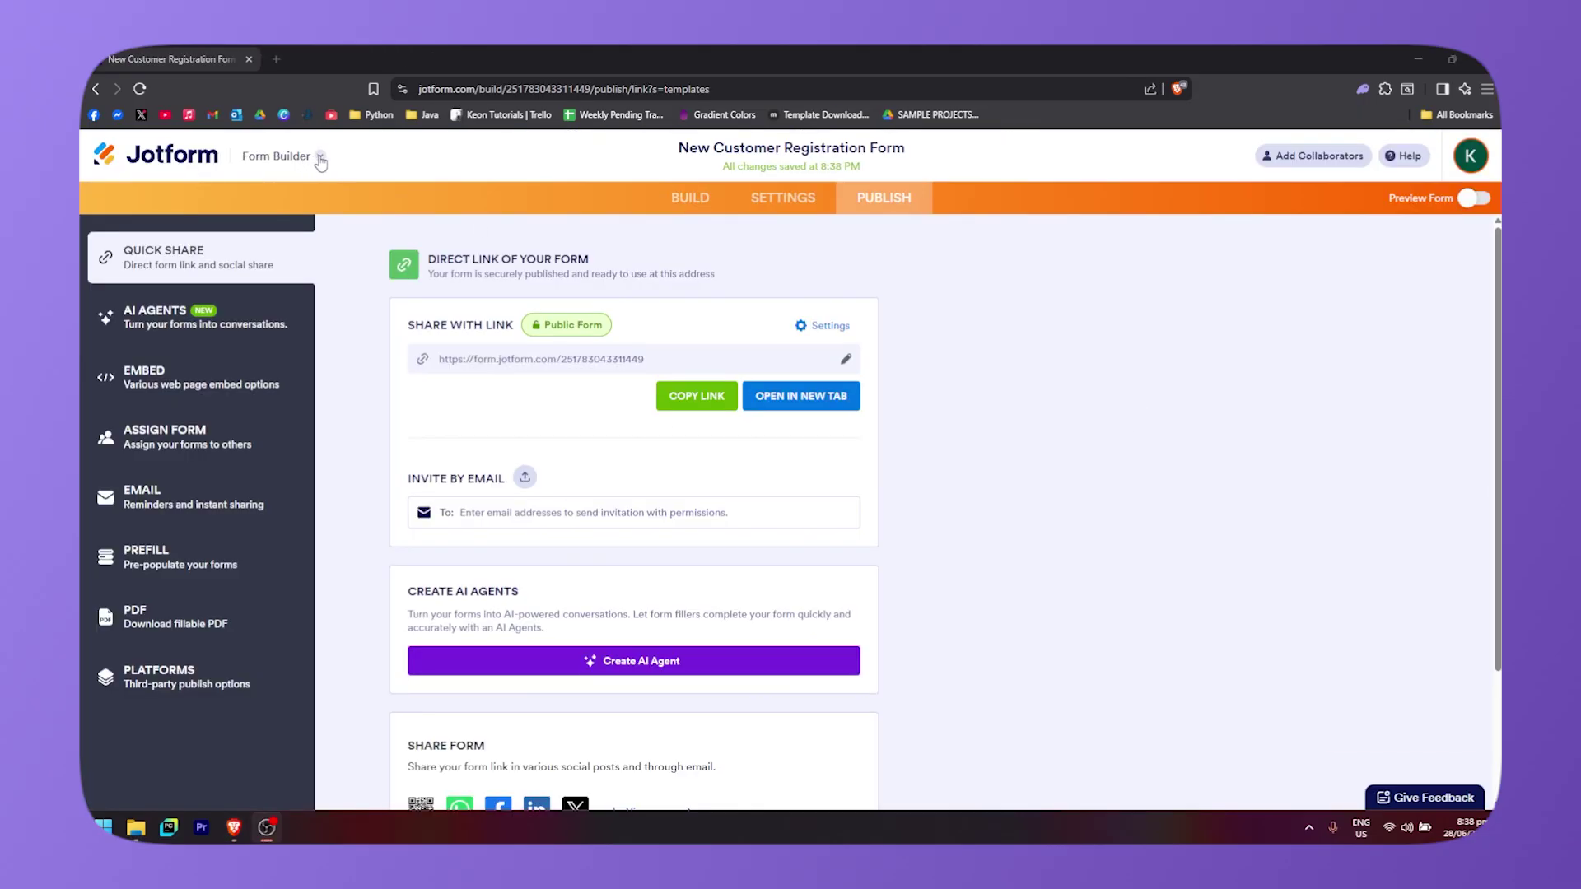
- Open Form Analytics for the form and compare the weekly, monthly, custom and all-time ranges
left_click(341, 163)
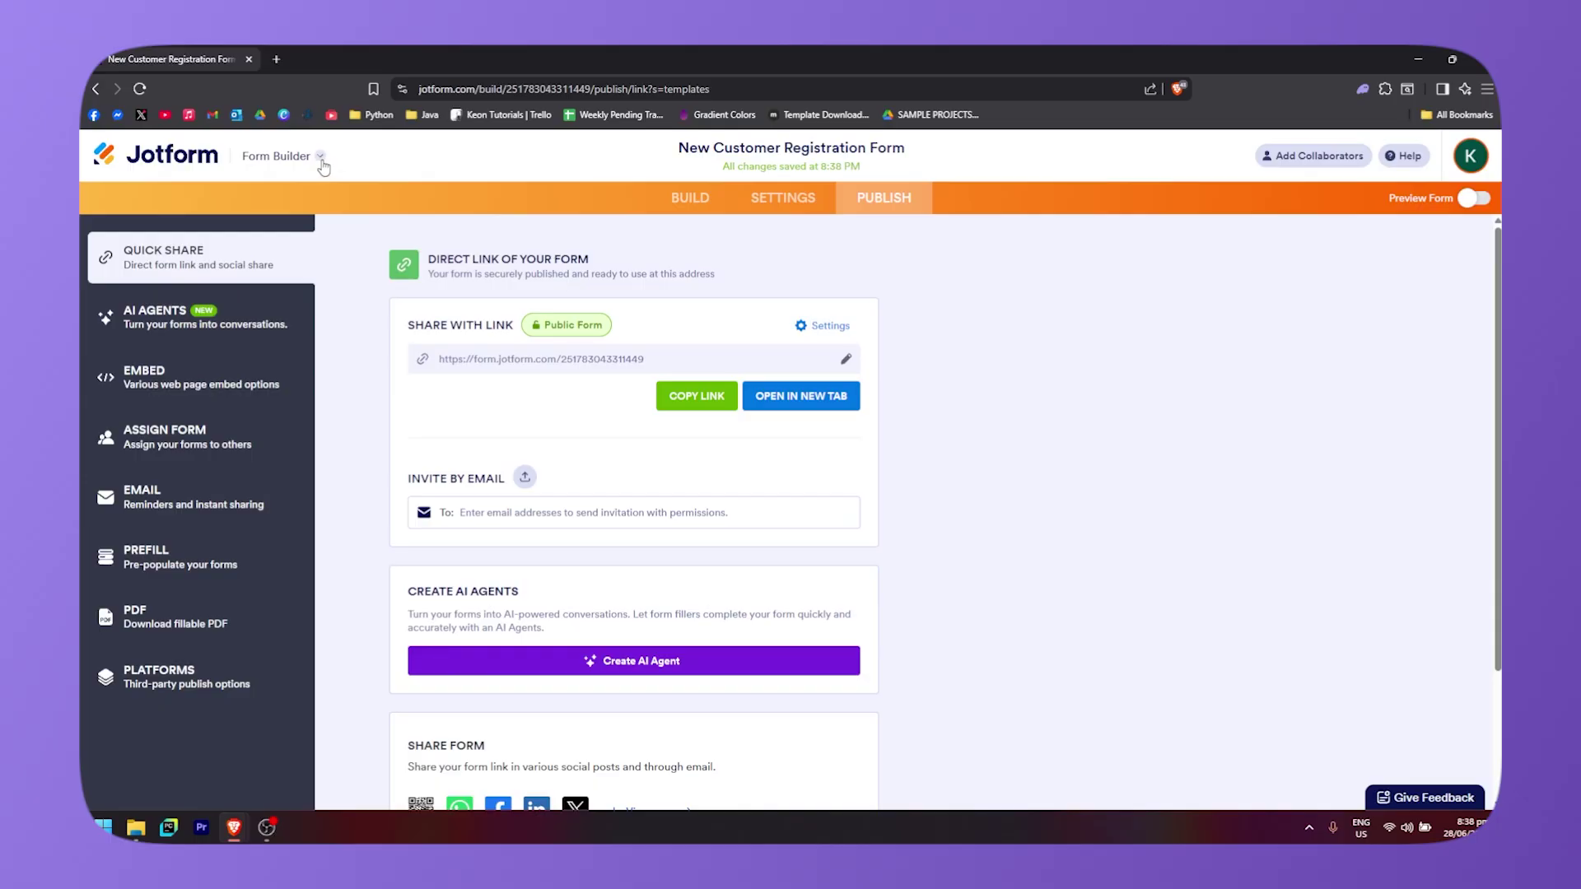
left_click(321, 163)
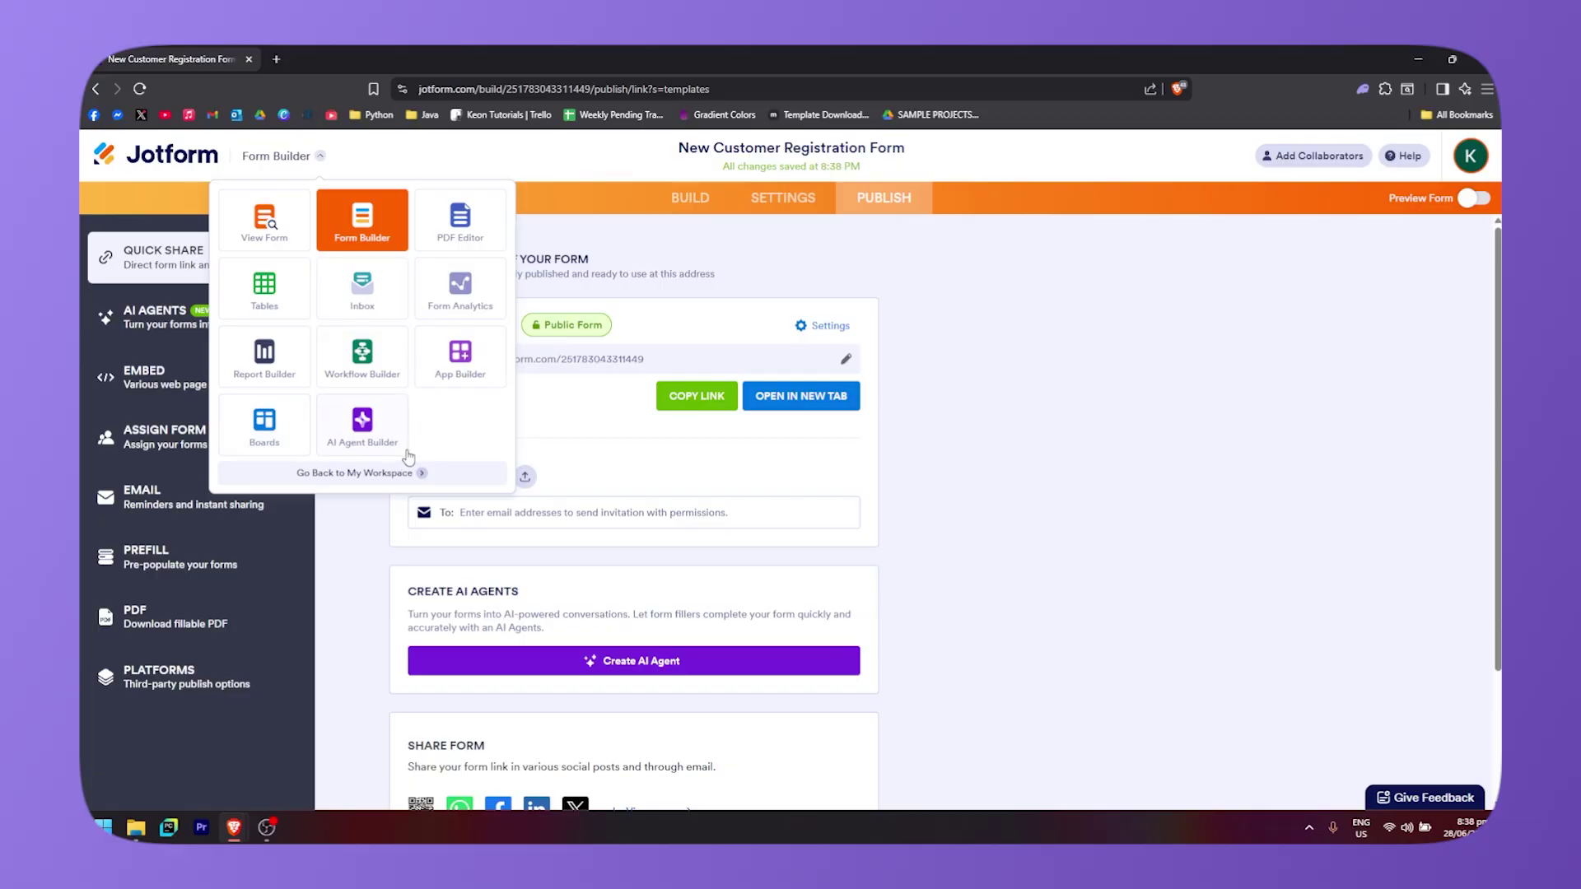
left_click(458, 298)
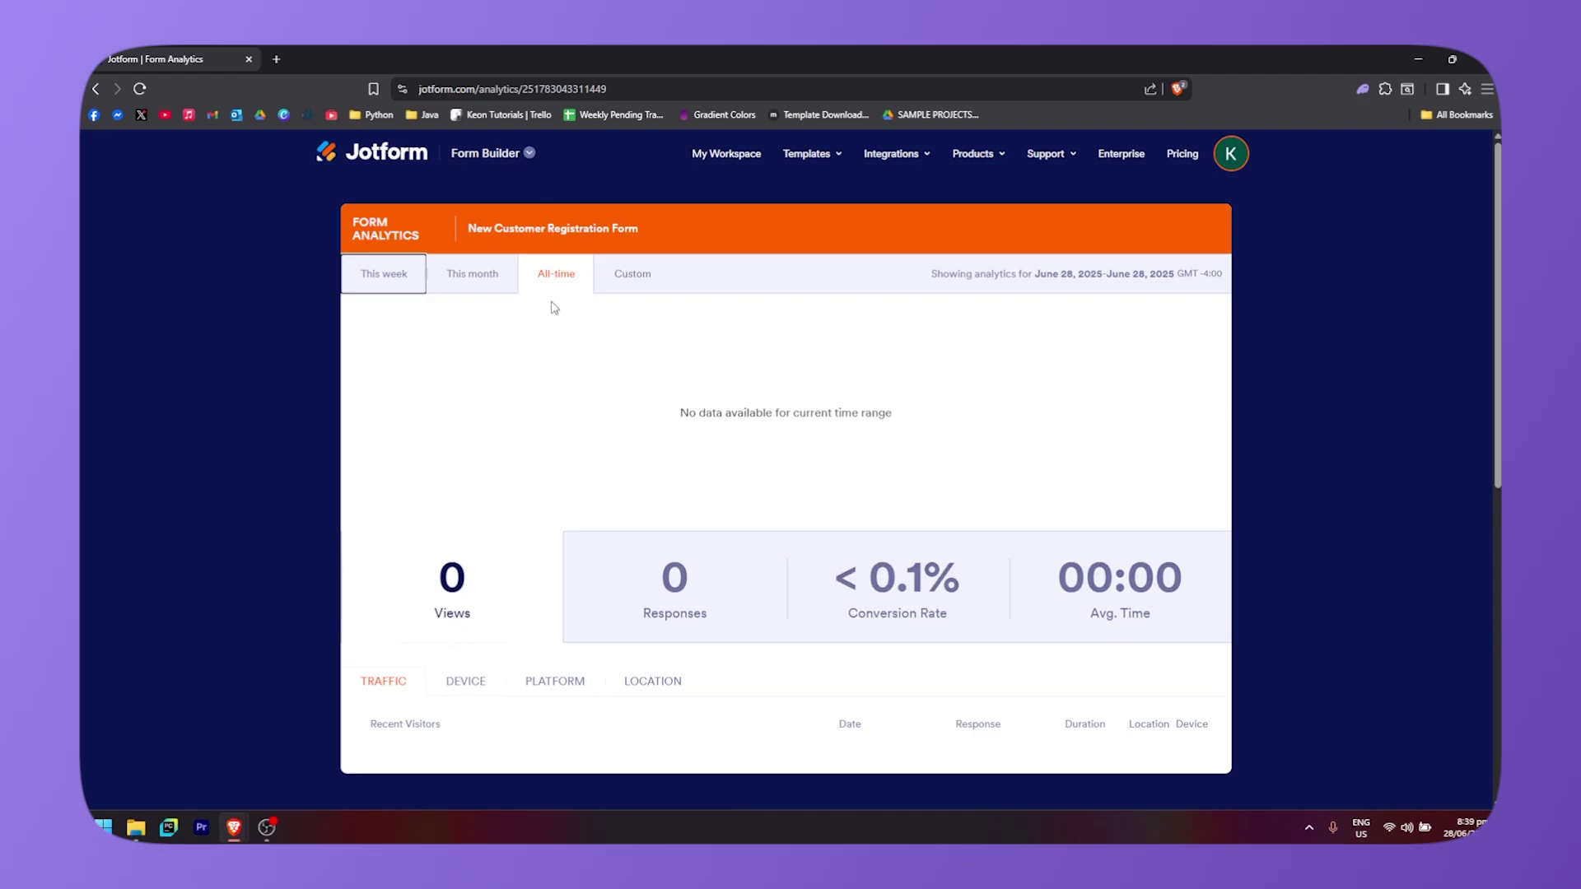
left_click(465, 285)
left_click(407, 286)
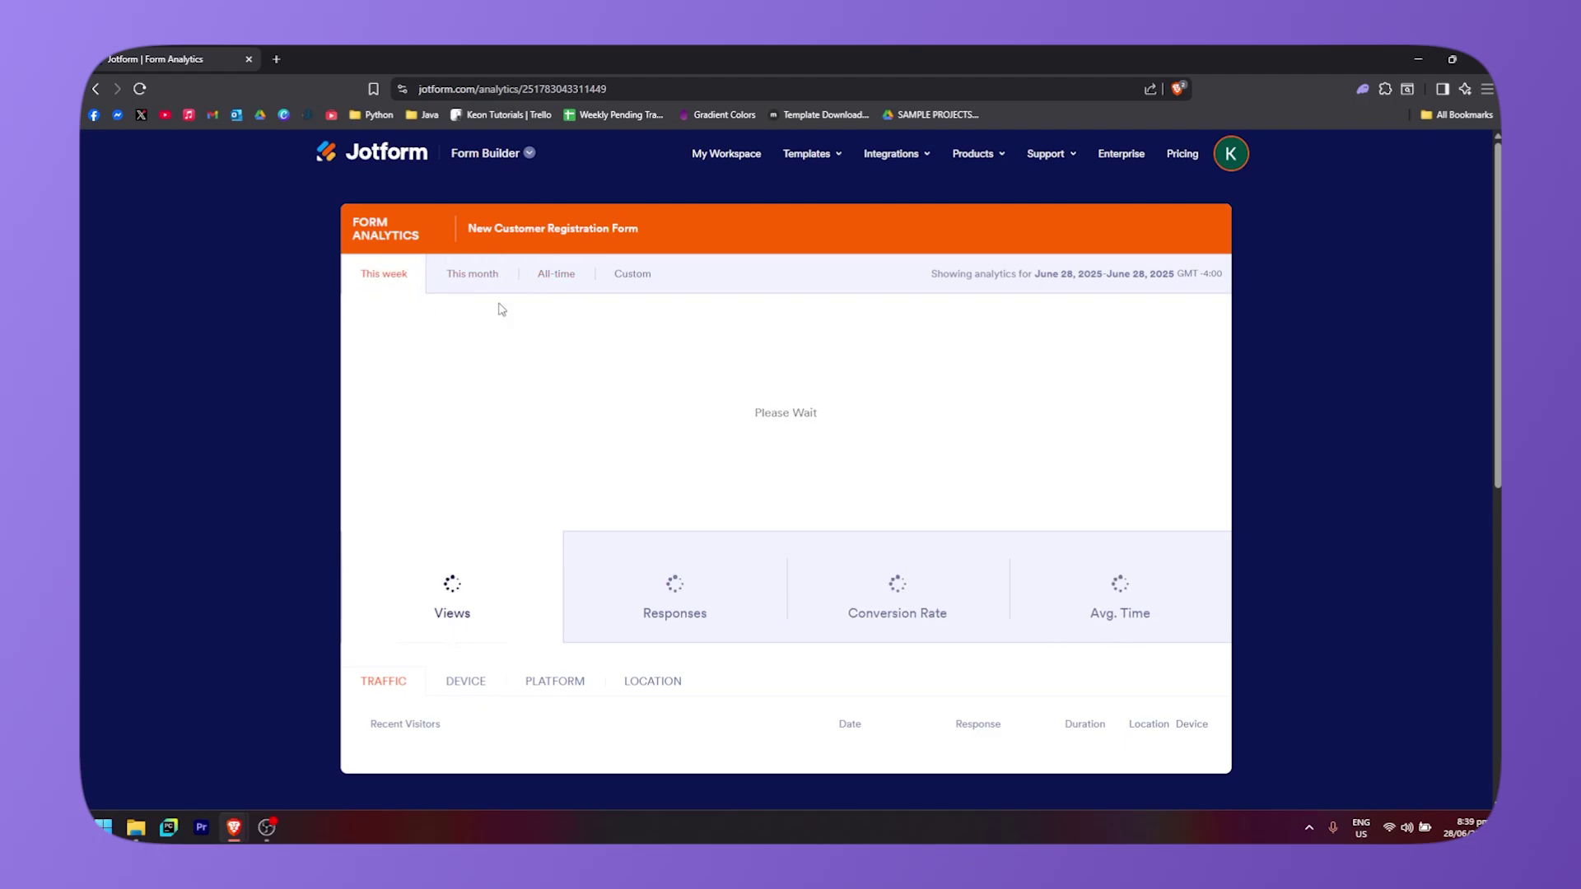
left_click(633, 284)
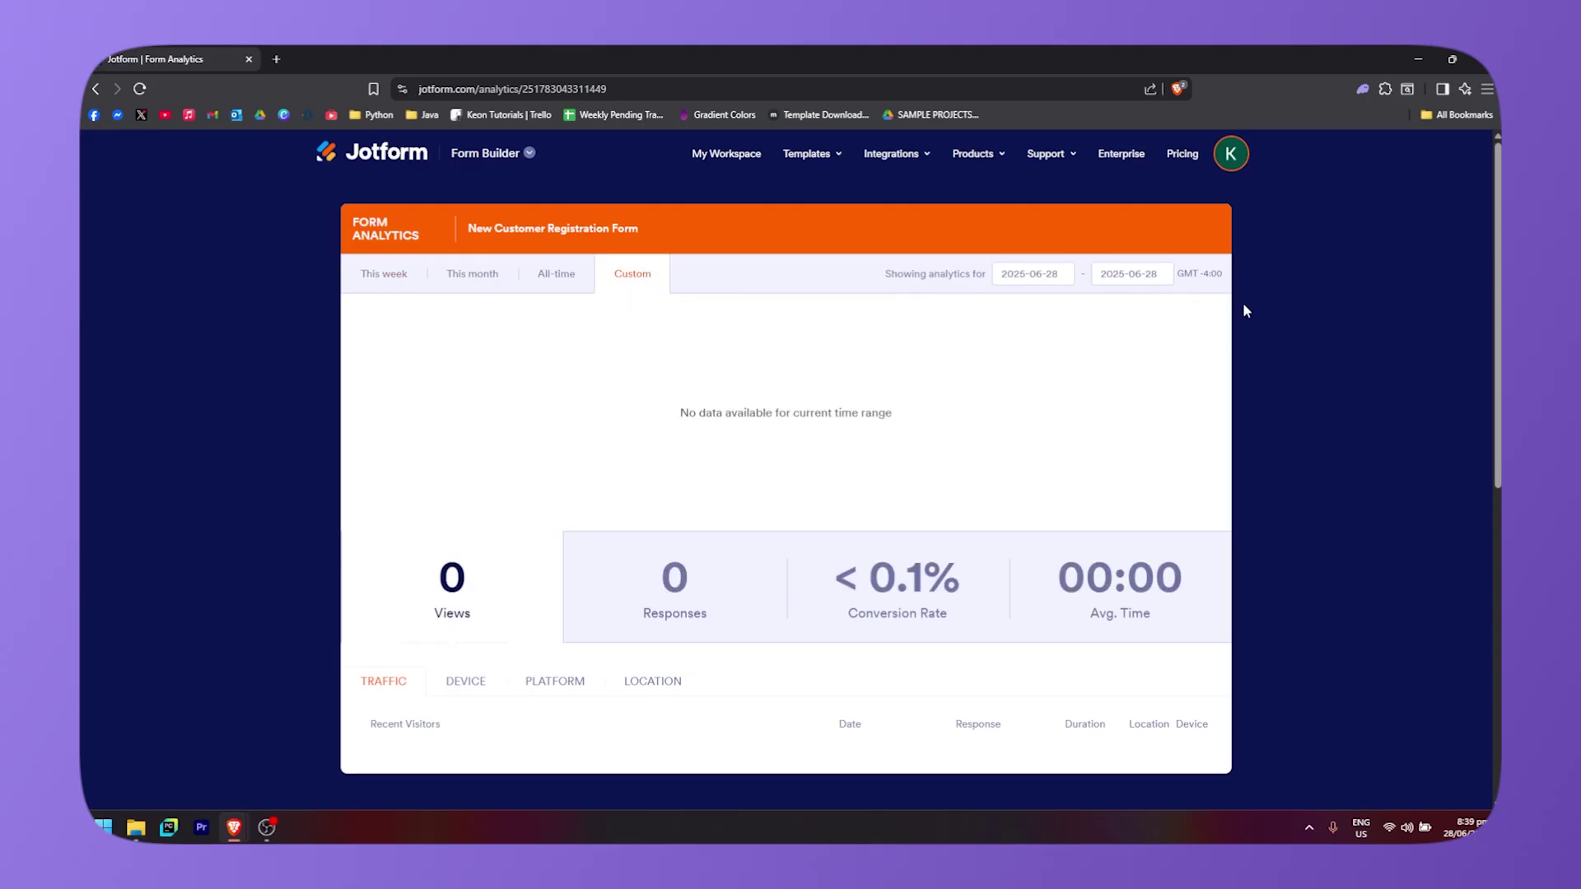
left_click(555, 275)
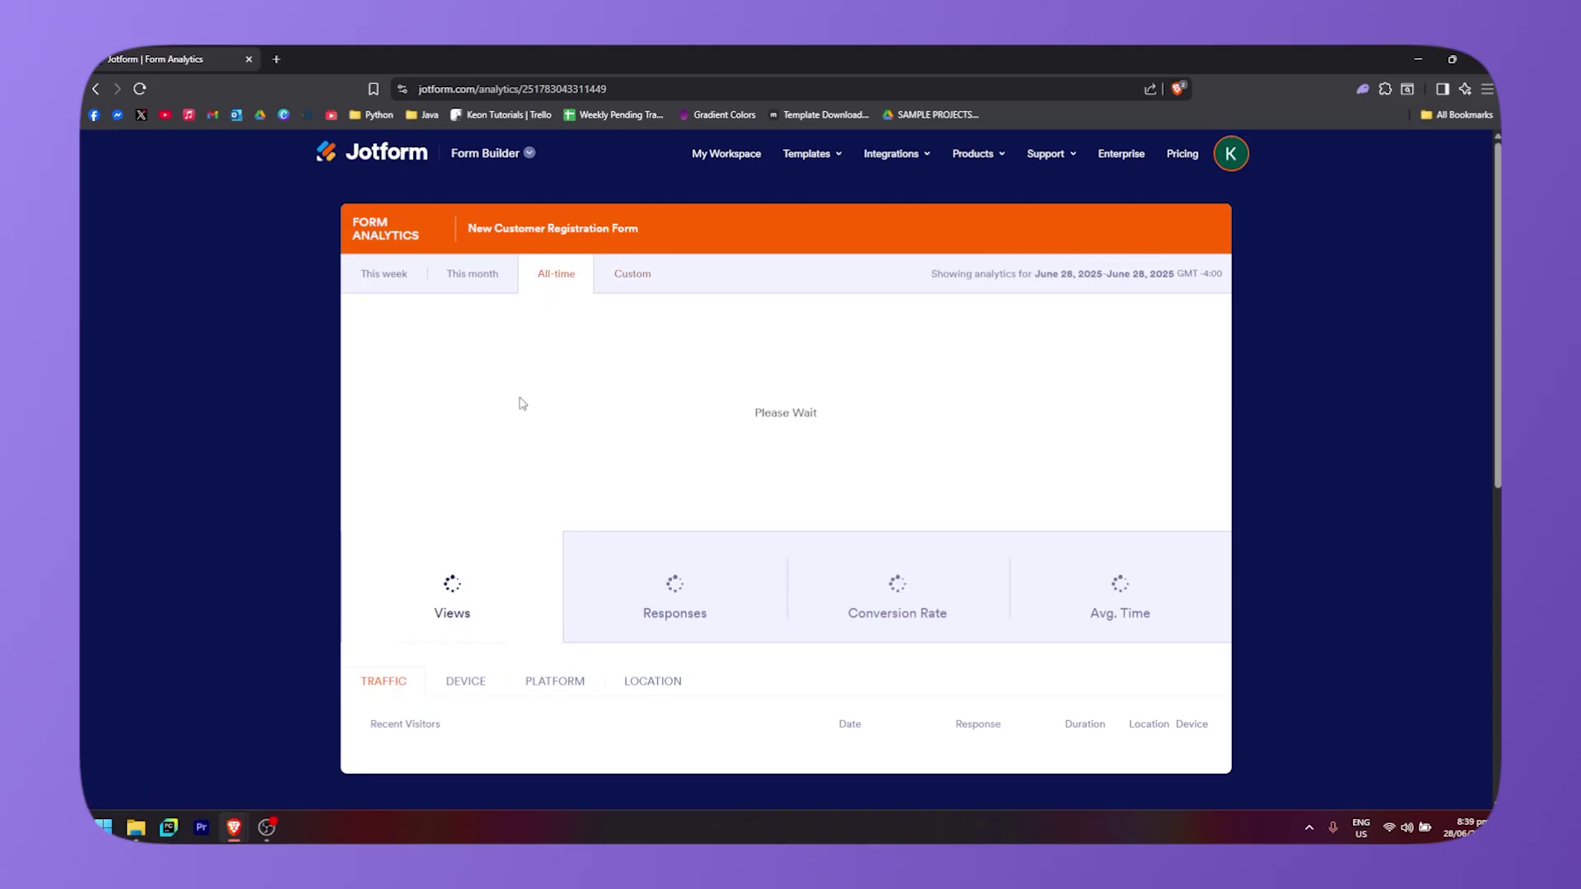
- Examine the all-time analytics of the form by traffic, device, platform and location
scroll(568, 567, "down", 4)
scroll(568, 566, "up", 2)
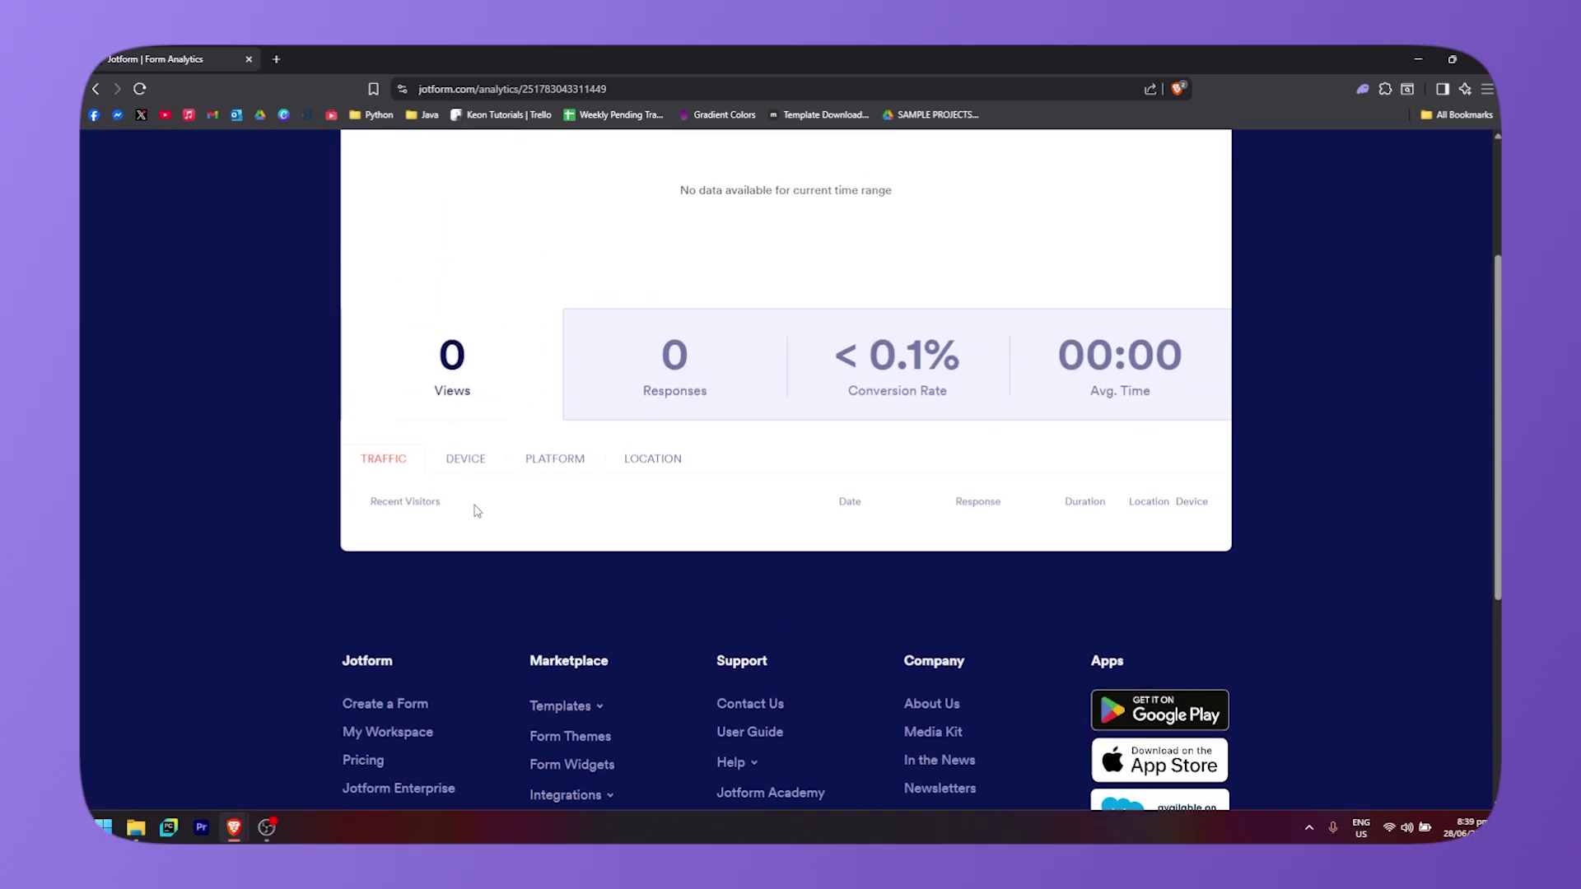
left_click(466, 459)
left_click(572, 461)
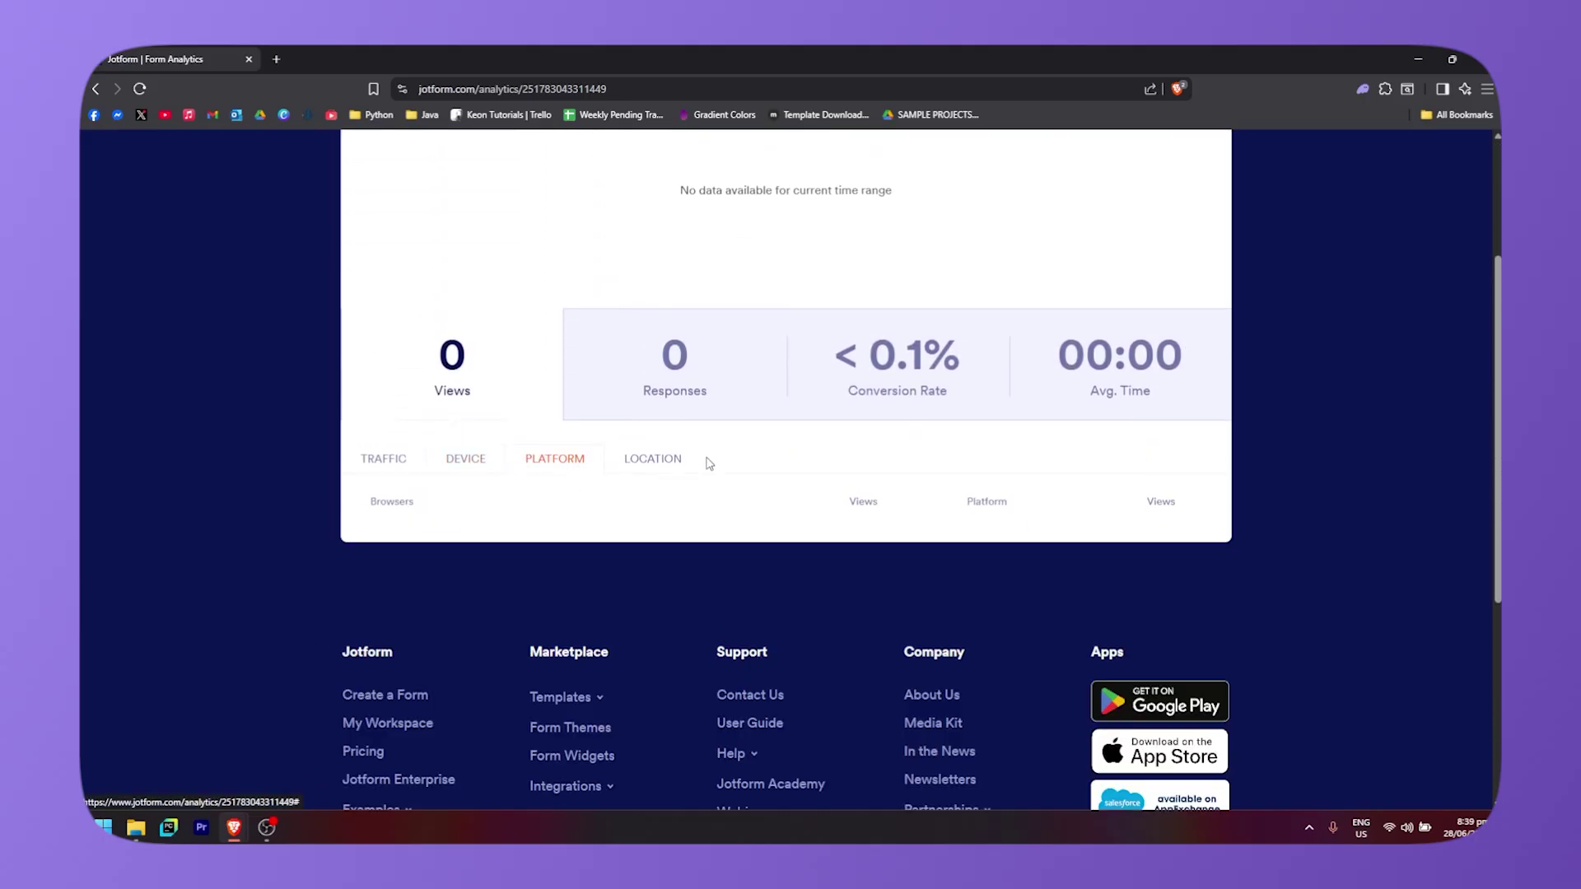
left_click(655, 461)
scroll(735, 537, "up", 3)
scroll(706, 593, "down", 3)
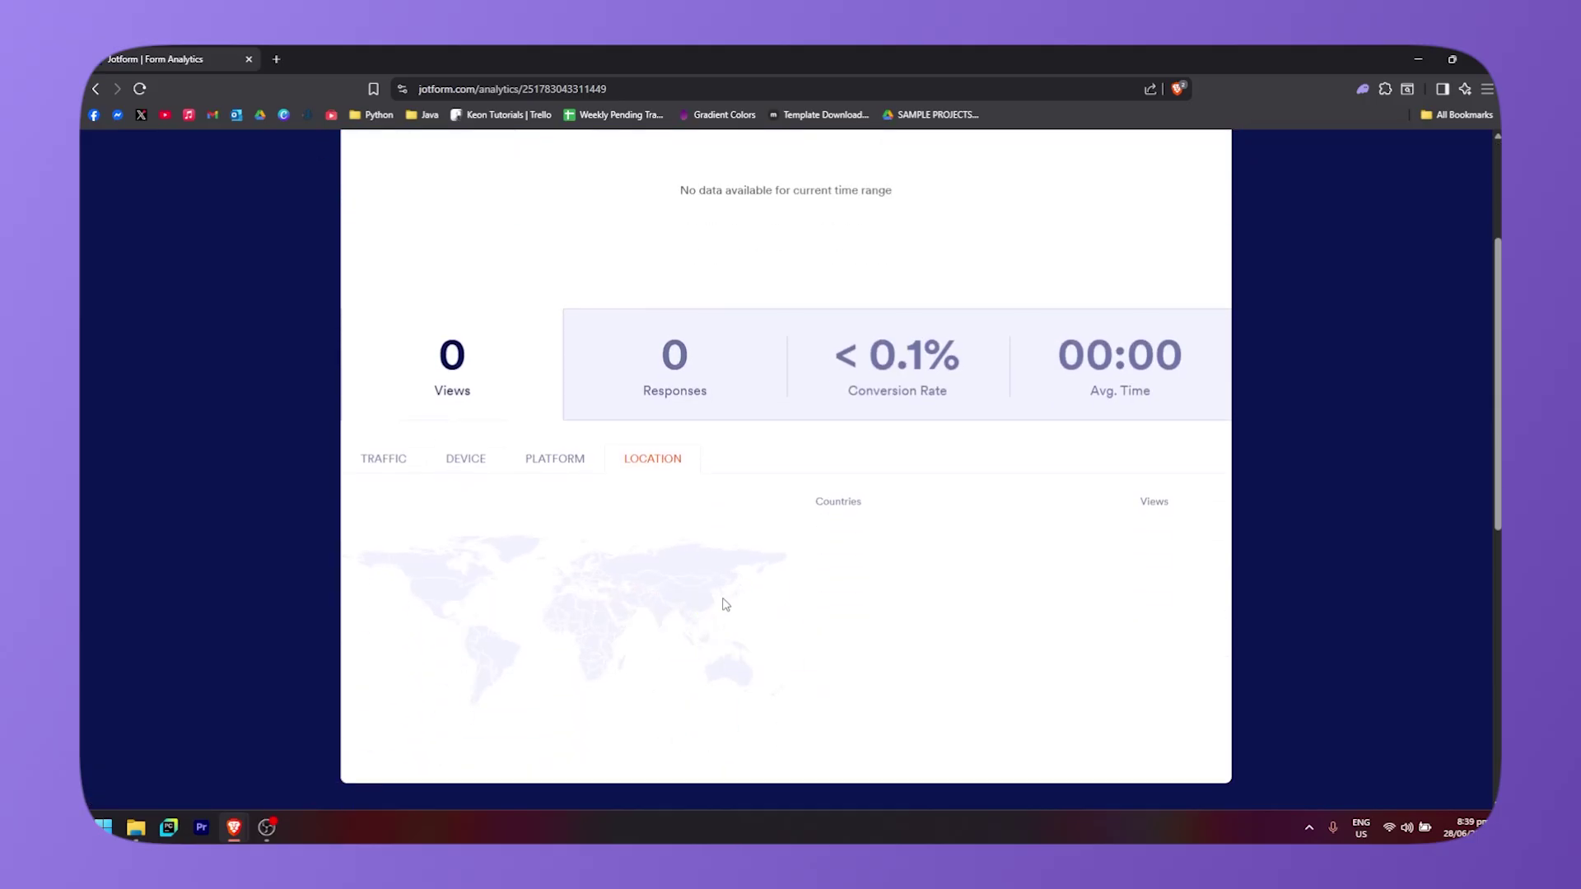
scroll(299, 636, "up", 2)
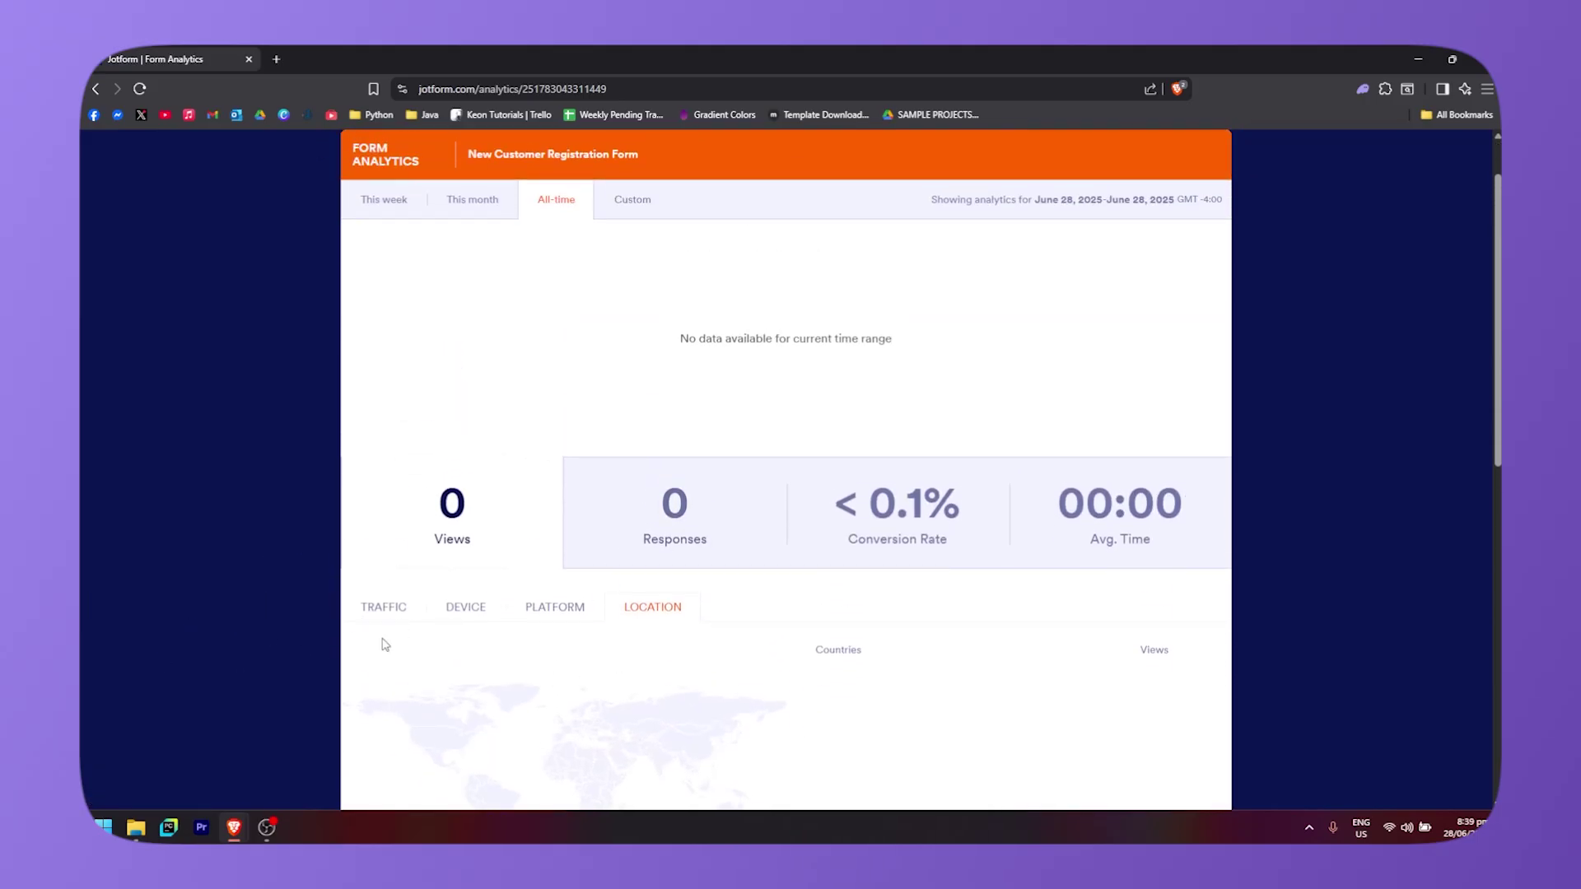
scroll(297, 663, "down", 1)
scroll(494, 618, "up", 2)
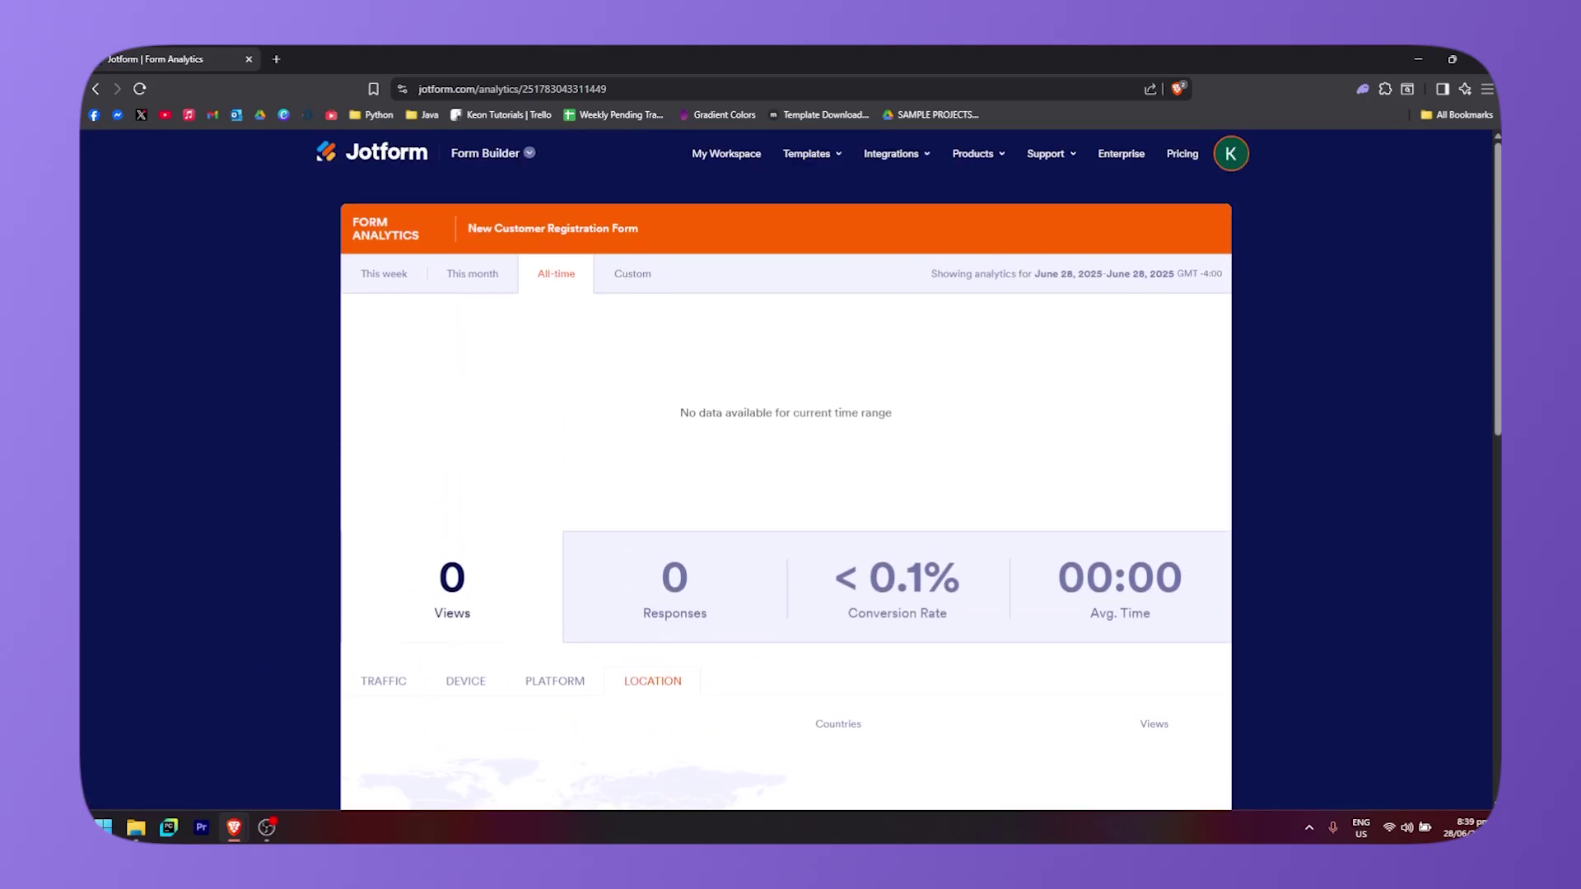
scroll(675, 568, "down", 2)
scroll(1105, 593, "up", 1)
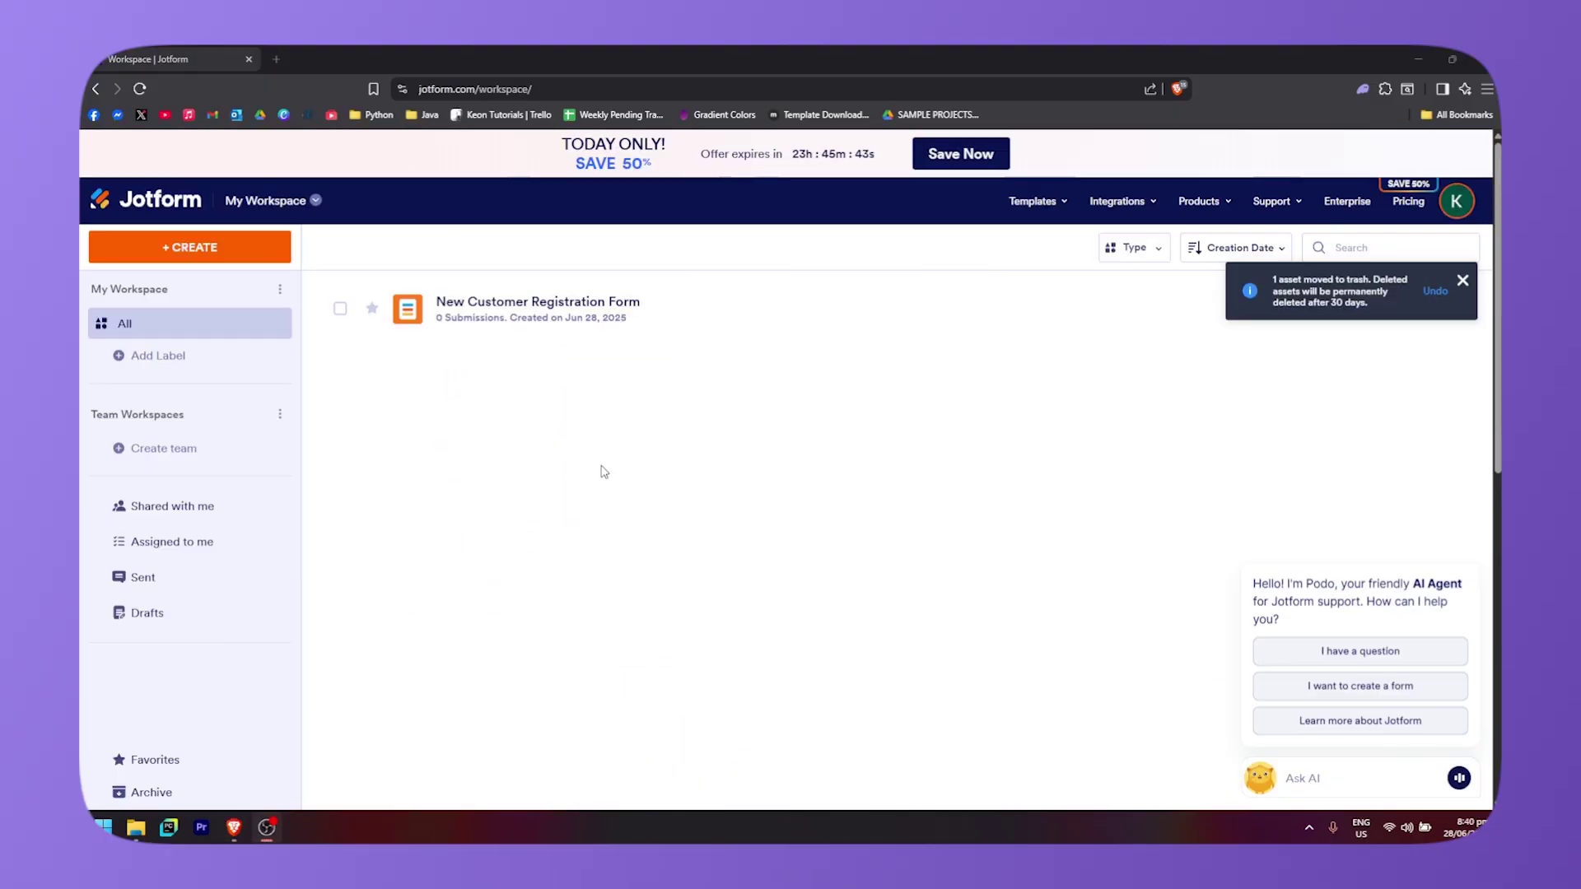
- Start creating a new app from the workspace and choose to base it on a template
left_click(212, 255)
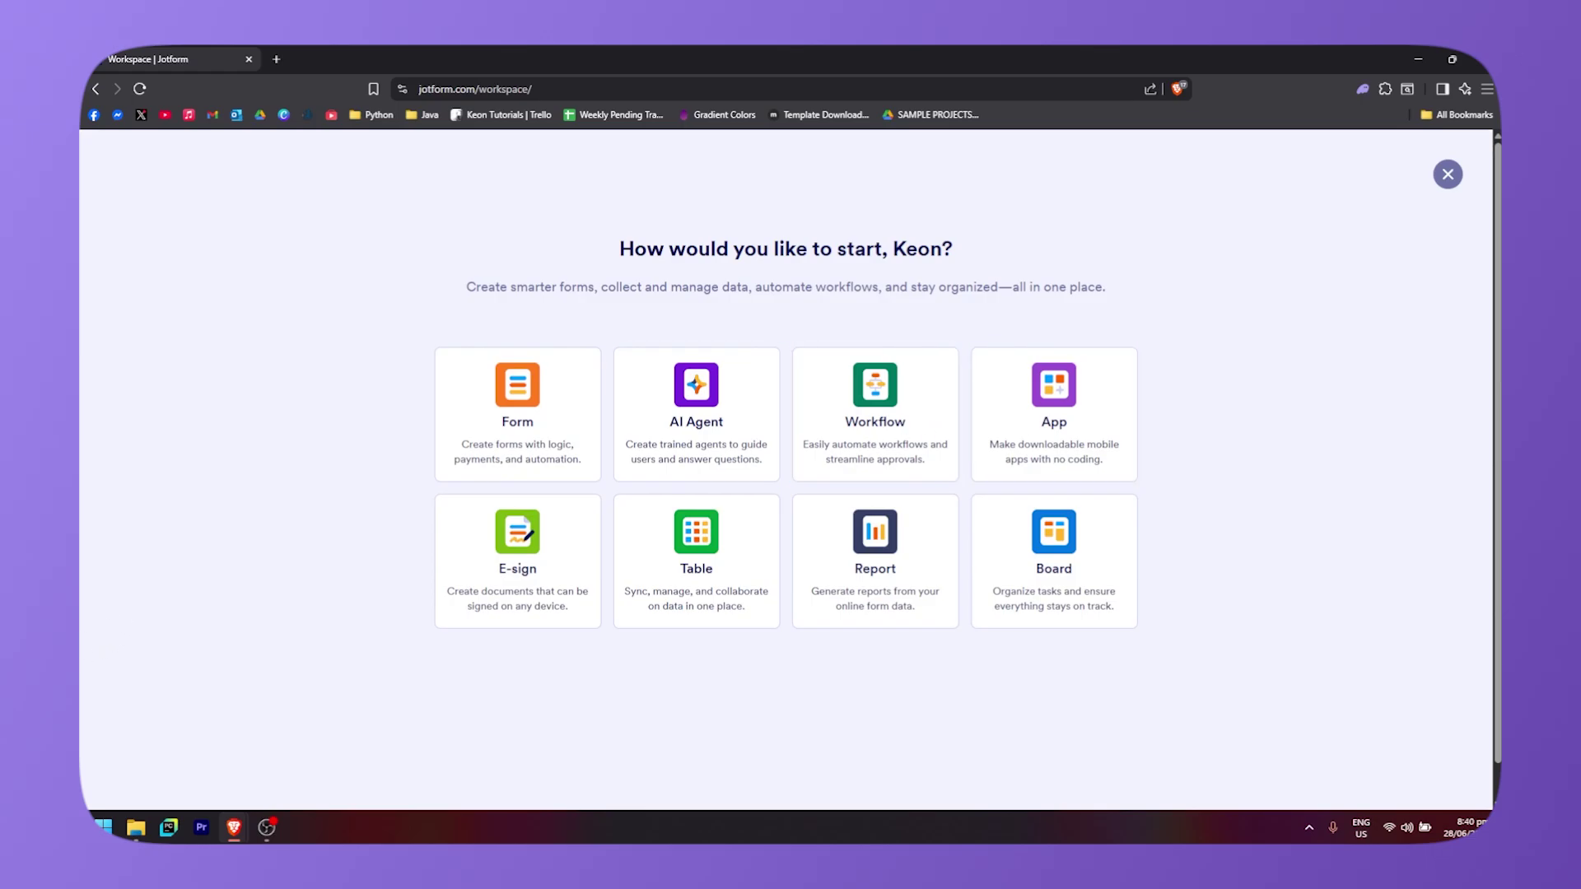
left_click(1061, 411)
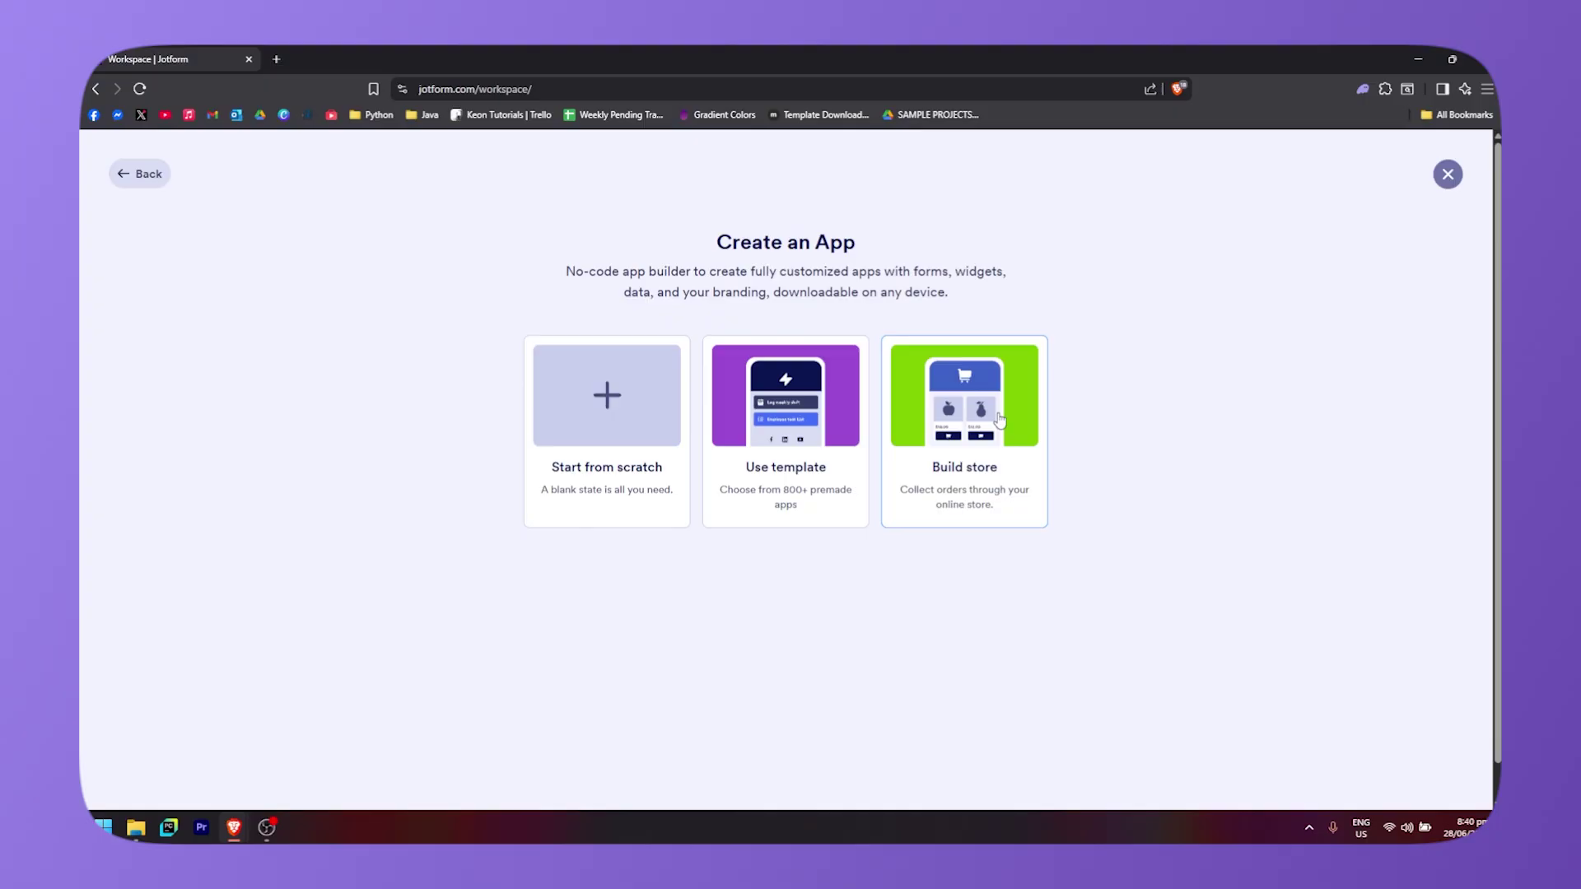
left_click(781, 489)
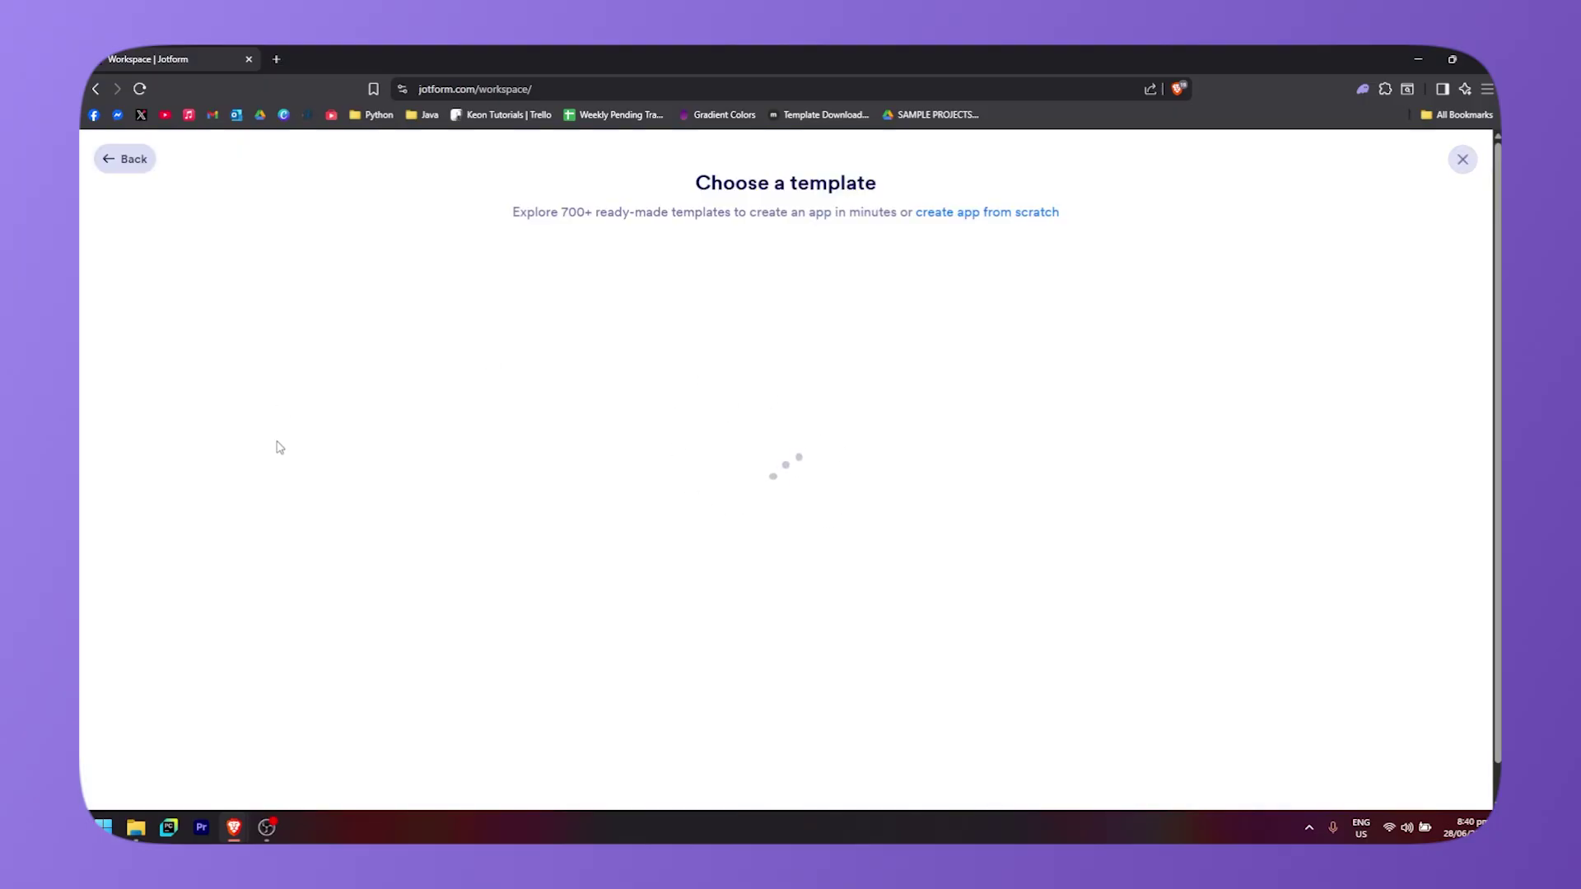
- Browse the app templates in the Online Service Apps category
scroll(885, 440, "down", 2)
scroll(905, 469, "up", 2)
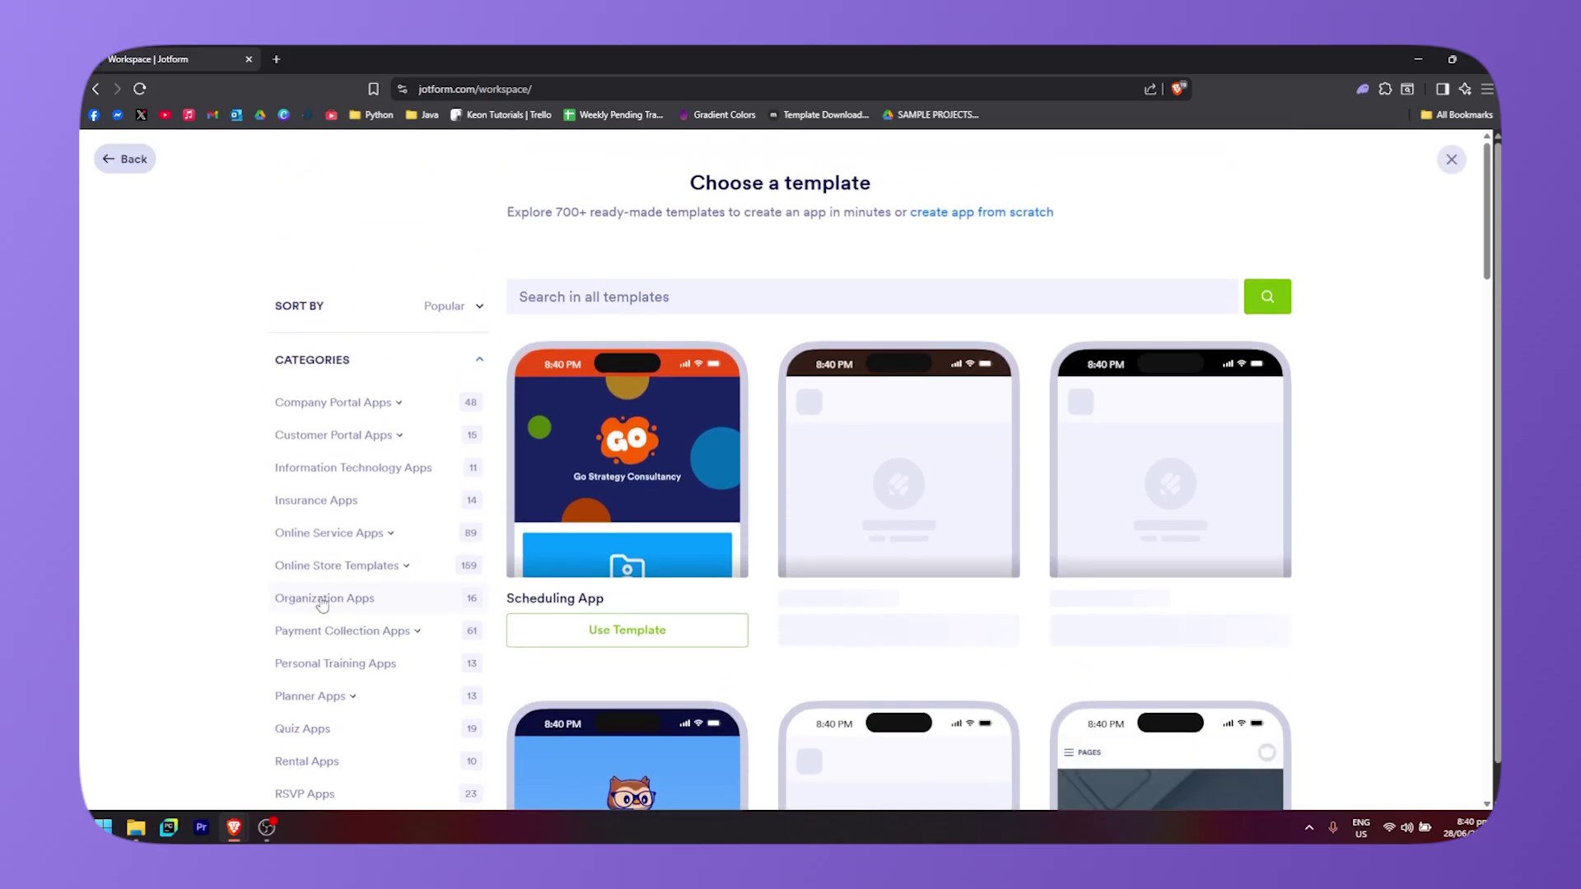
left_click(368, 535)
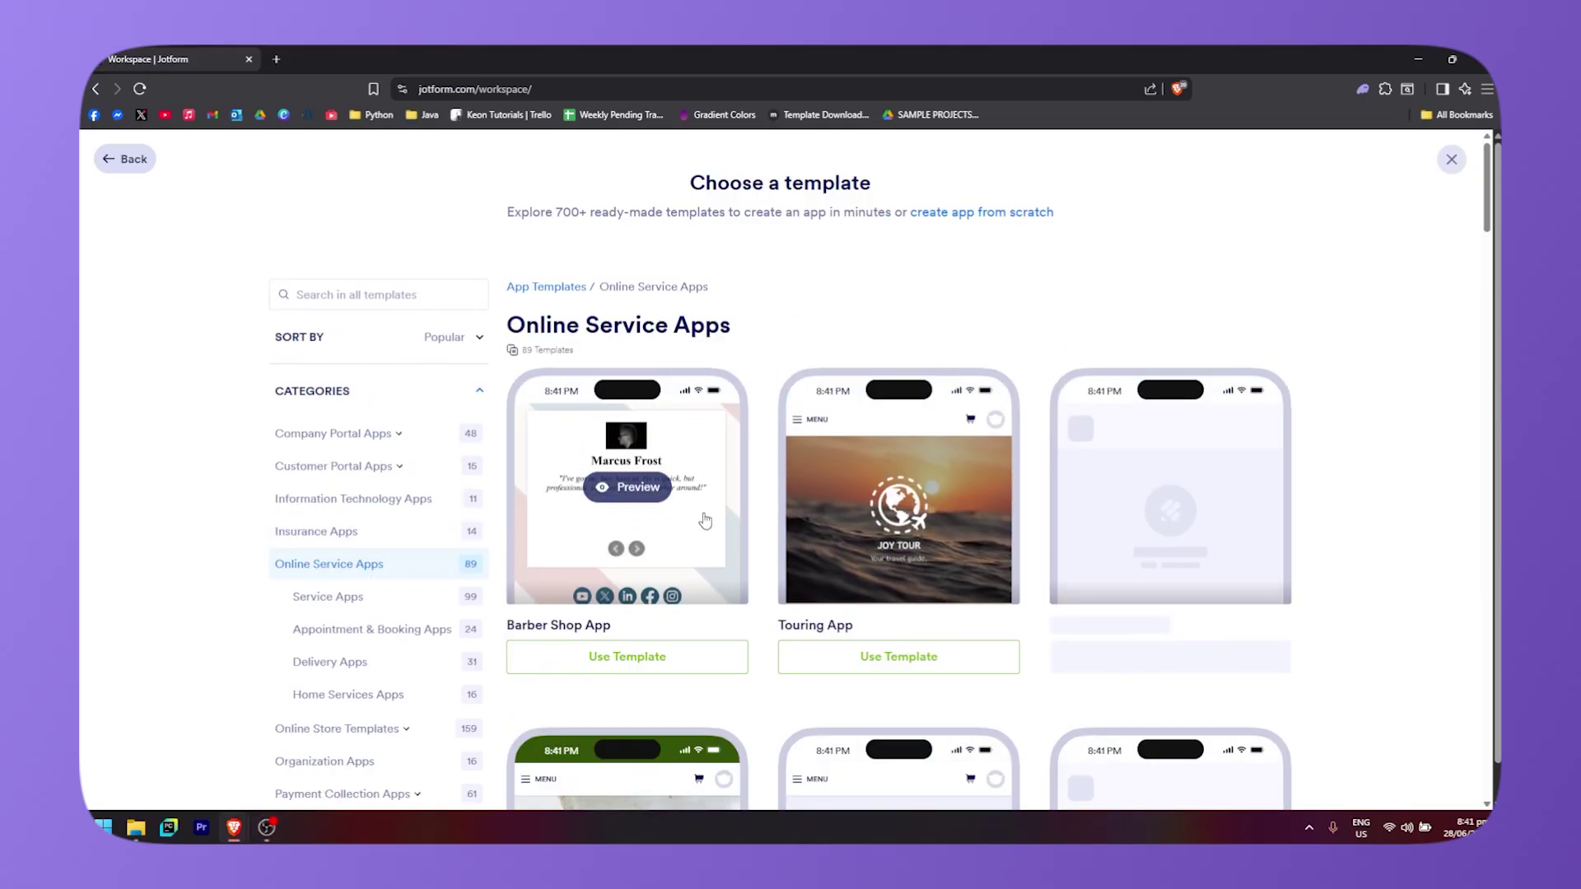
scroll(1399, 562, "down", 3)
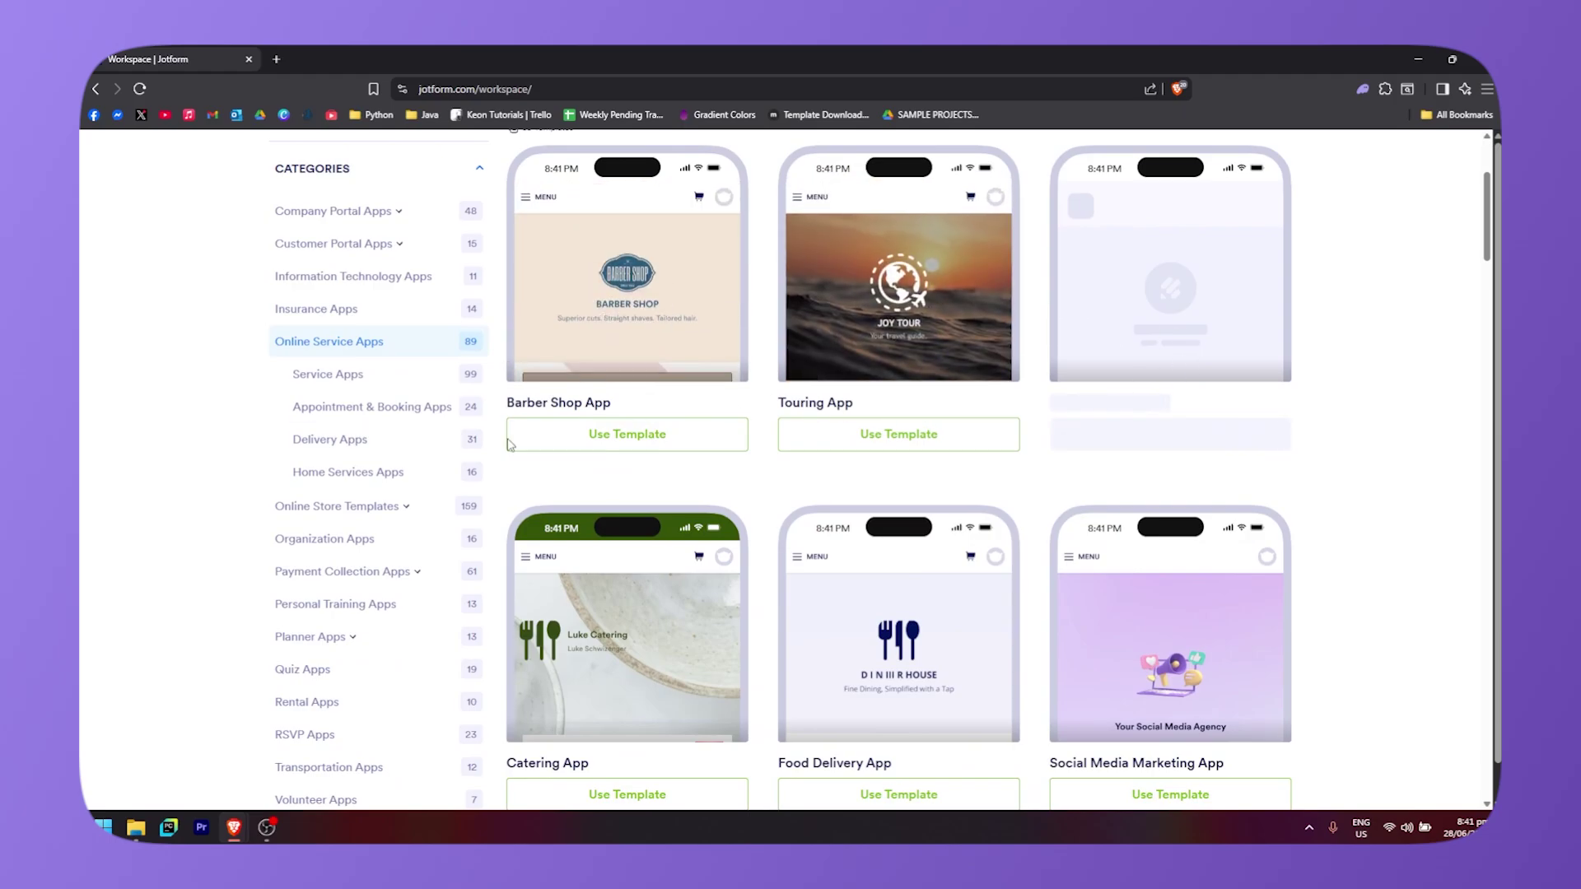
scroll(623, 432, "down", 4)
scroll(716, 483, "down", 3)
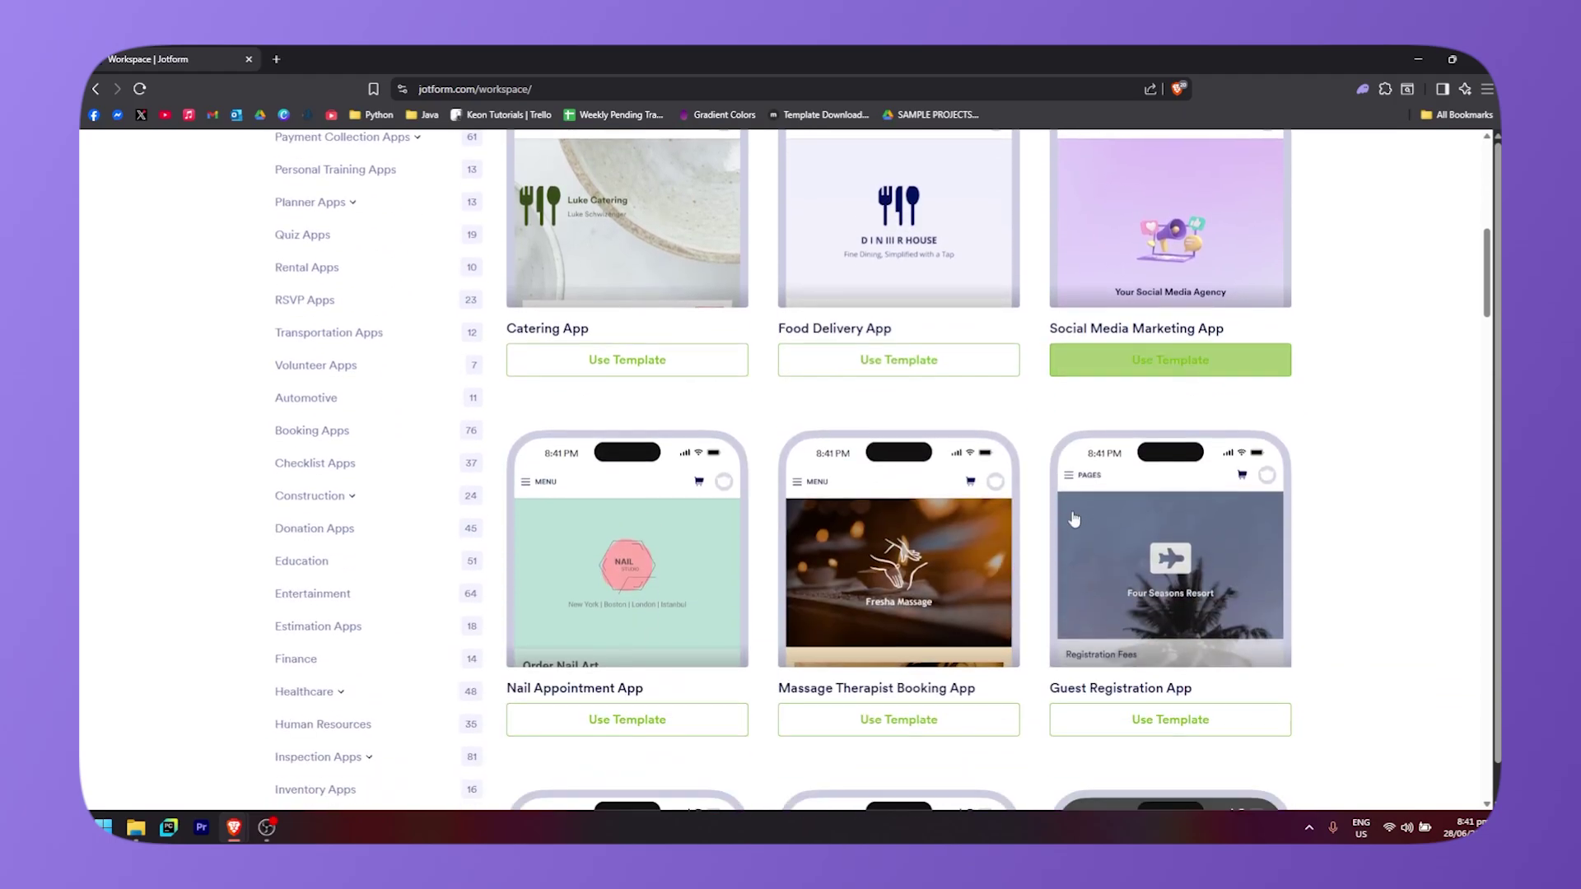
scroll(1355, 532, "down", 2)
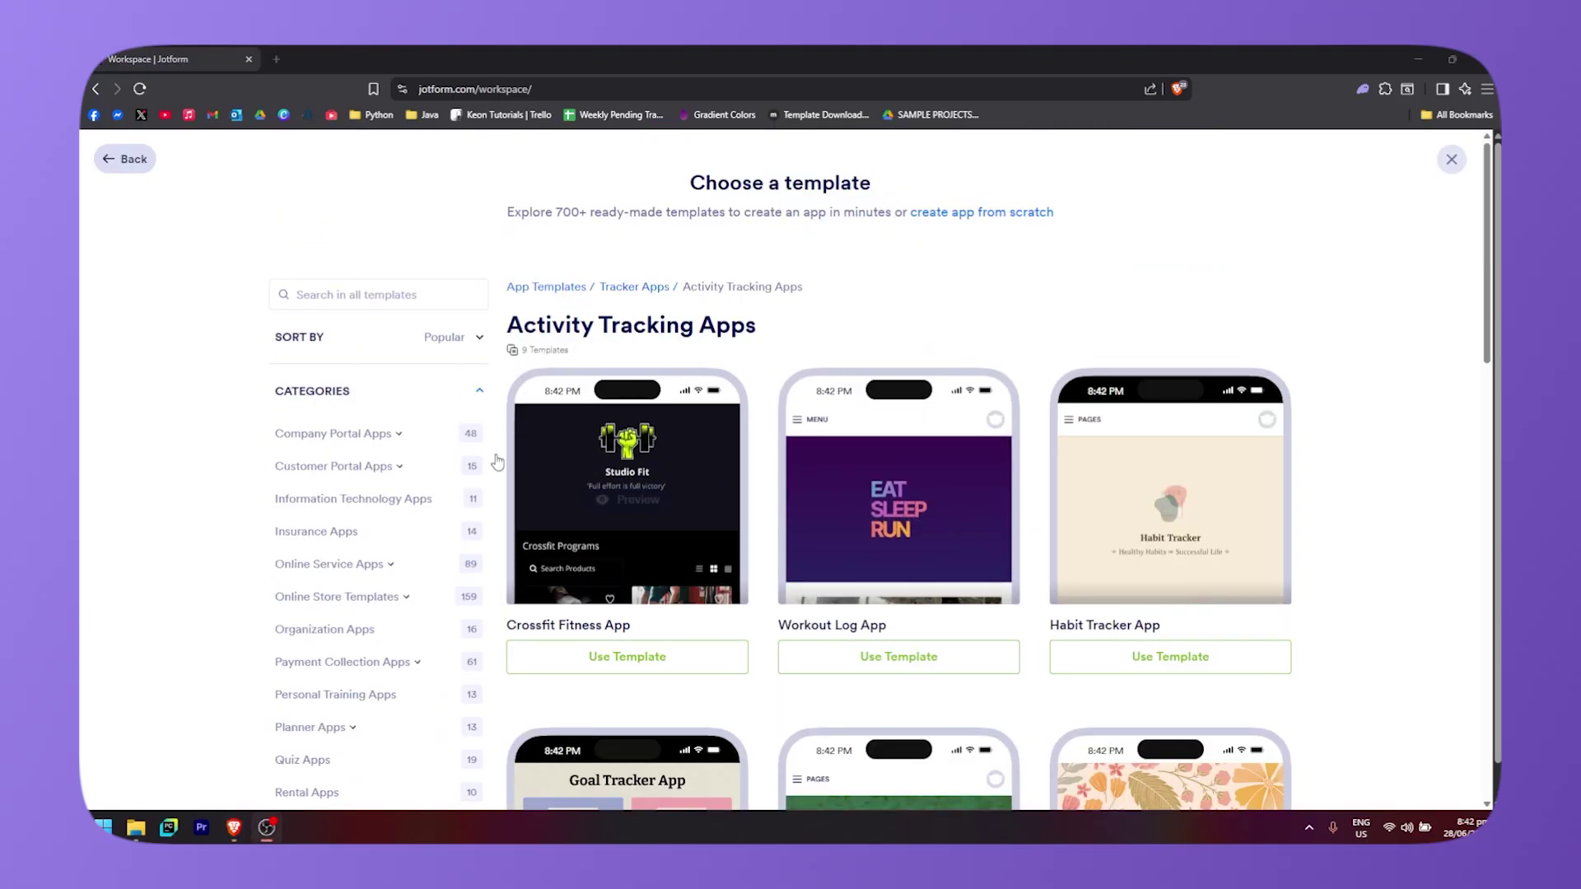
- Look through the Activity Tracking Apps templates and create the app from the Goal Tracker App template
scroll(342, 586, "down", 5)
scroll(371, 581, "down", 5)
scroll(386, 568, "up", 3)
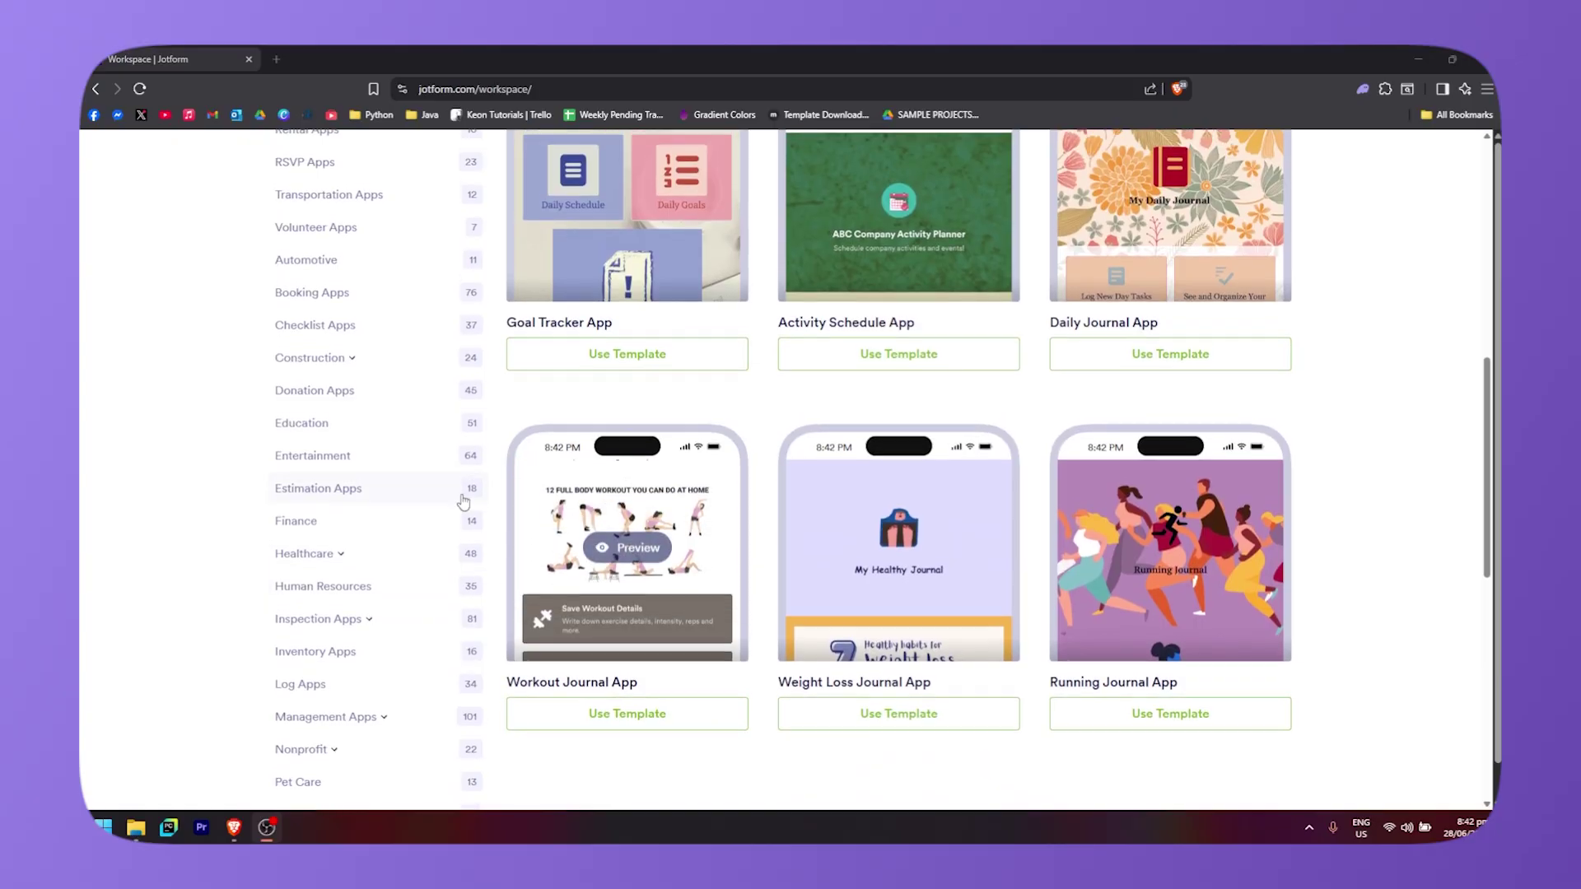
scroll(659, 489, "up", 4)
scroll(857, 484, "down", 5)
scroll(762, 474, "up", 7)
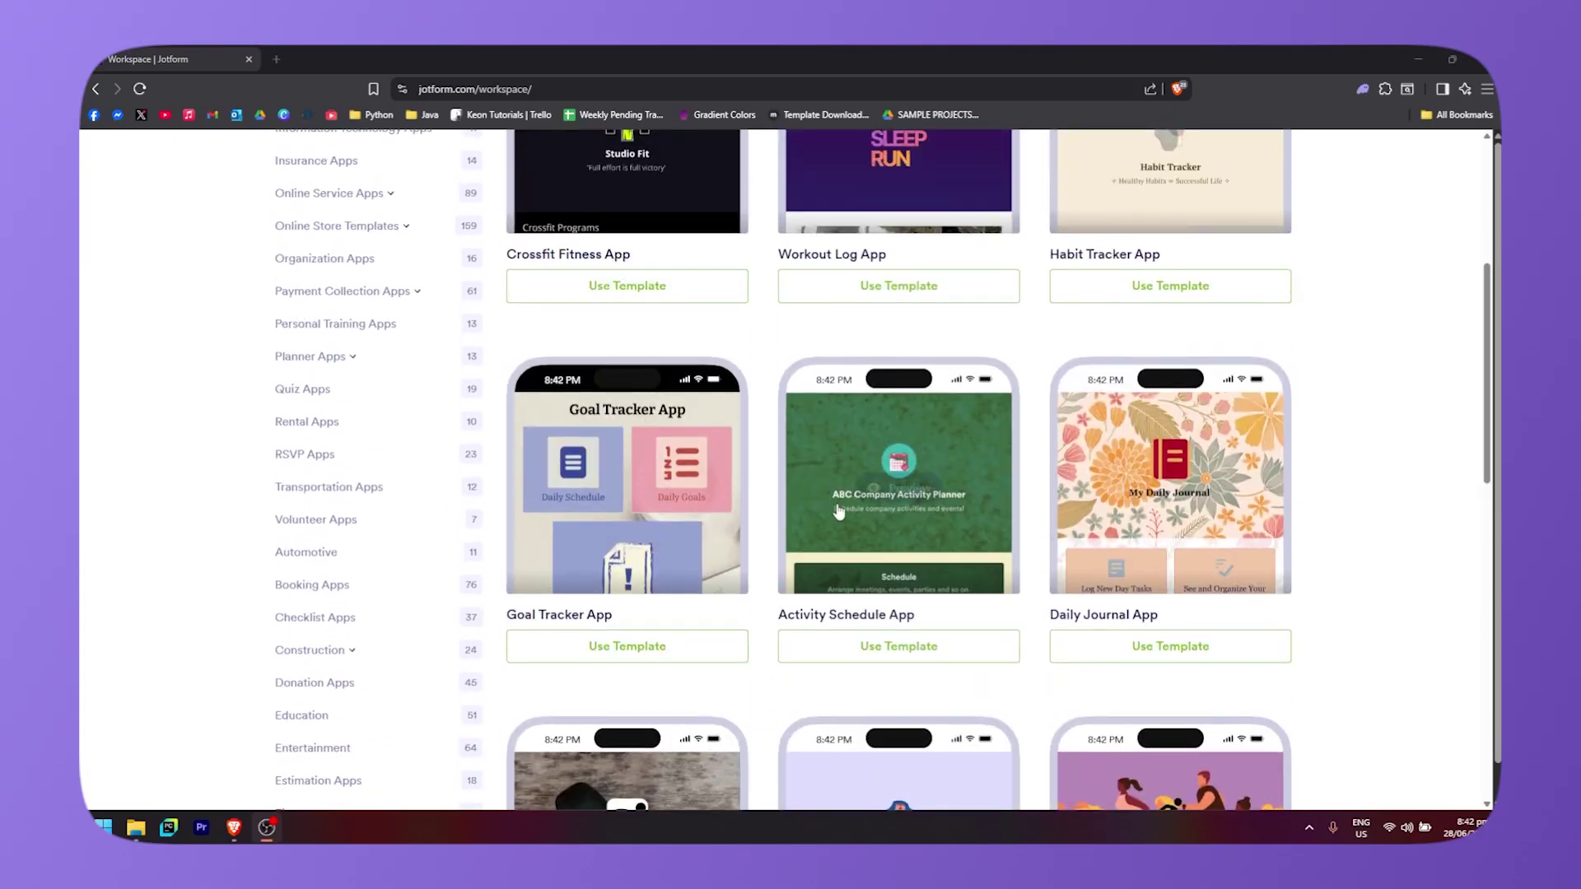
scroll(410, 628, "down", 12)
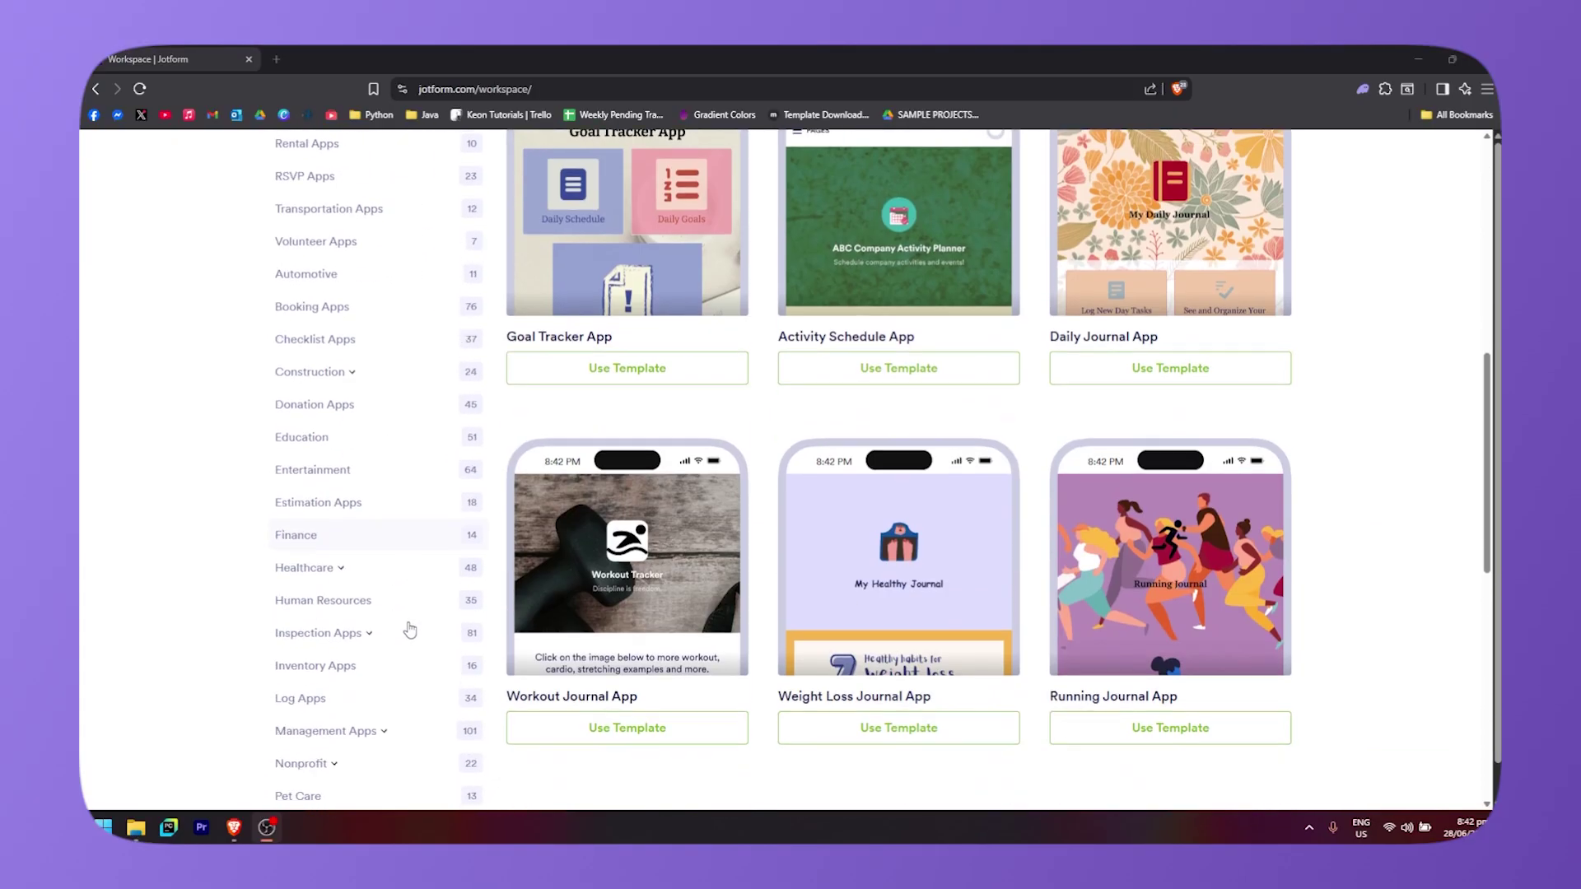
scroll(457, 636, "down", 1)
scroll(482, 563, "up", 5)
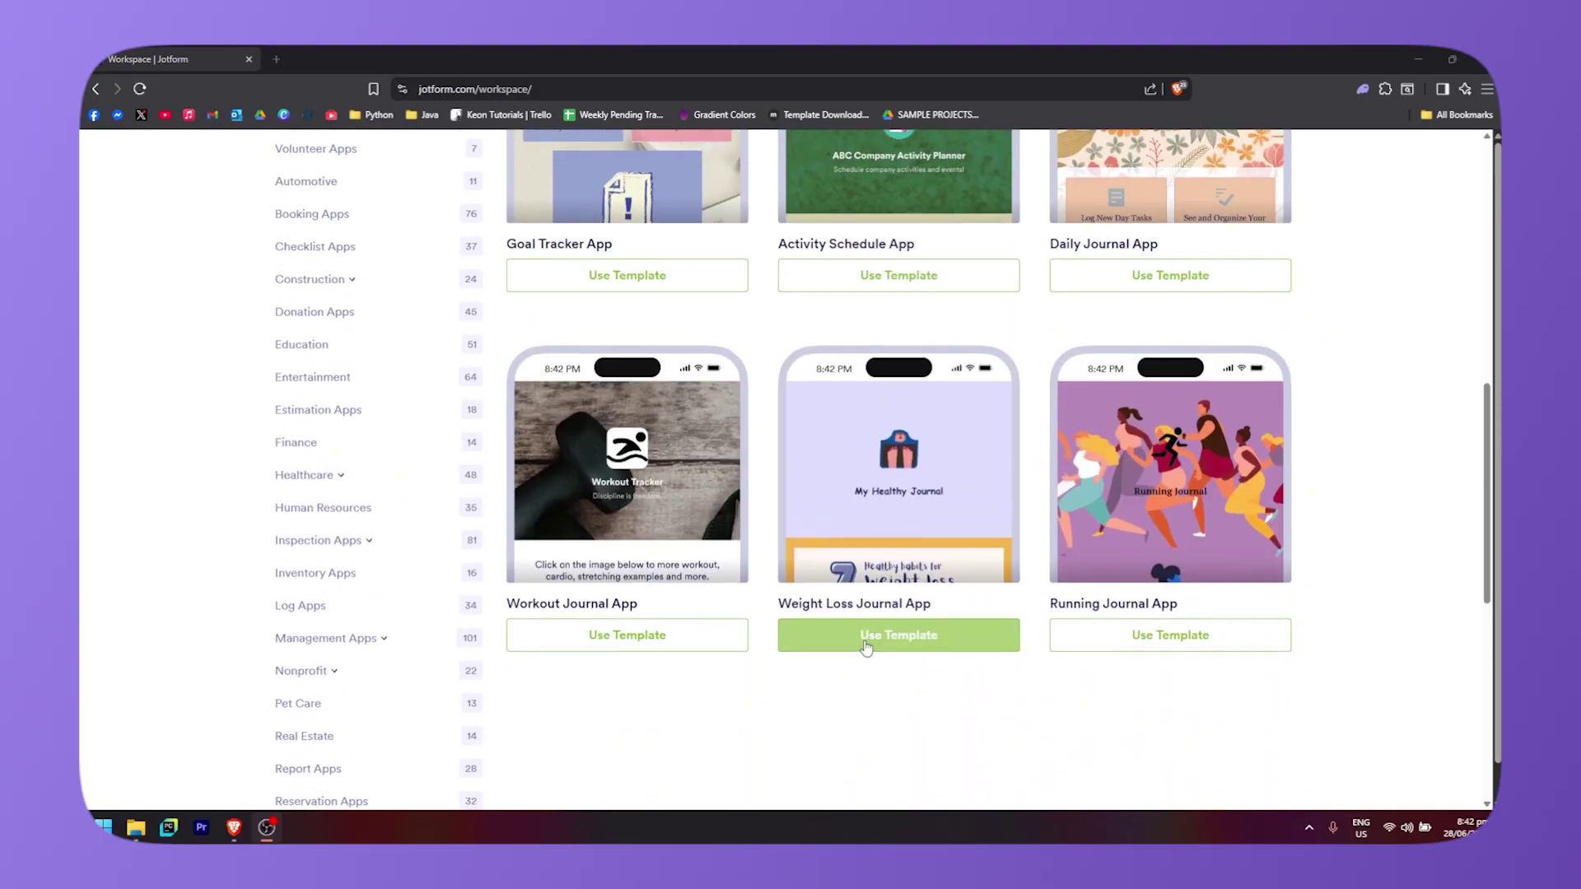
scroll(1210, 628, "up", 2)
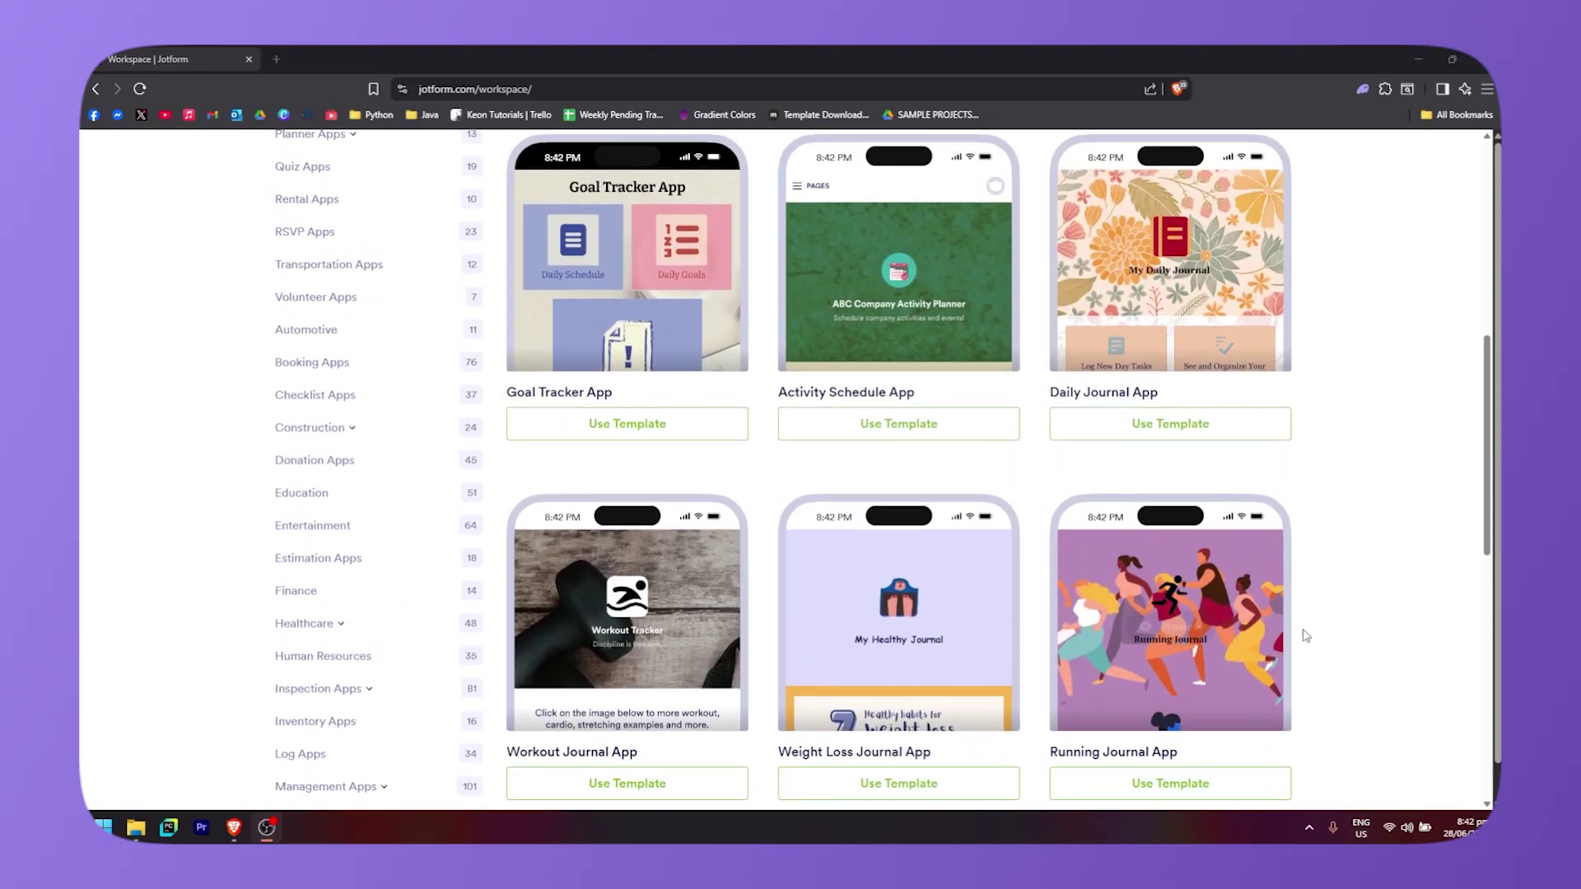
scroll(664, 703, "up", 3)
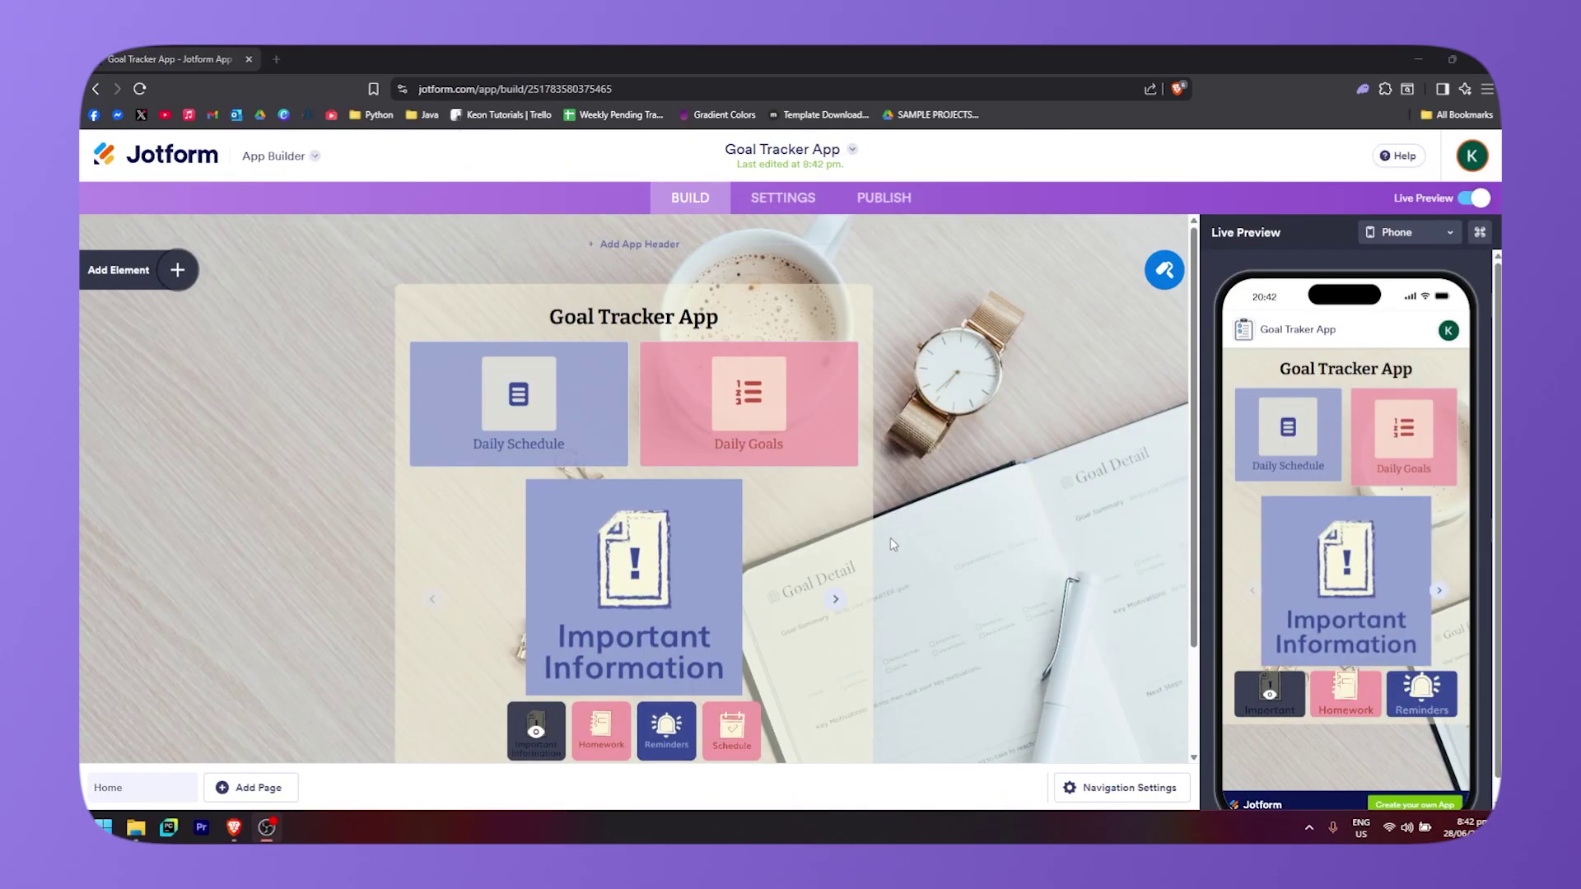
- Look through the Goal Tracker App's home page and check the device options of the live preview
scroll(999, 547, "down", 1)
scroll(998, 547, "down", 1)
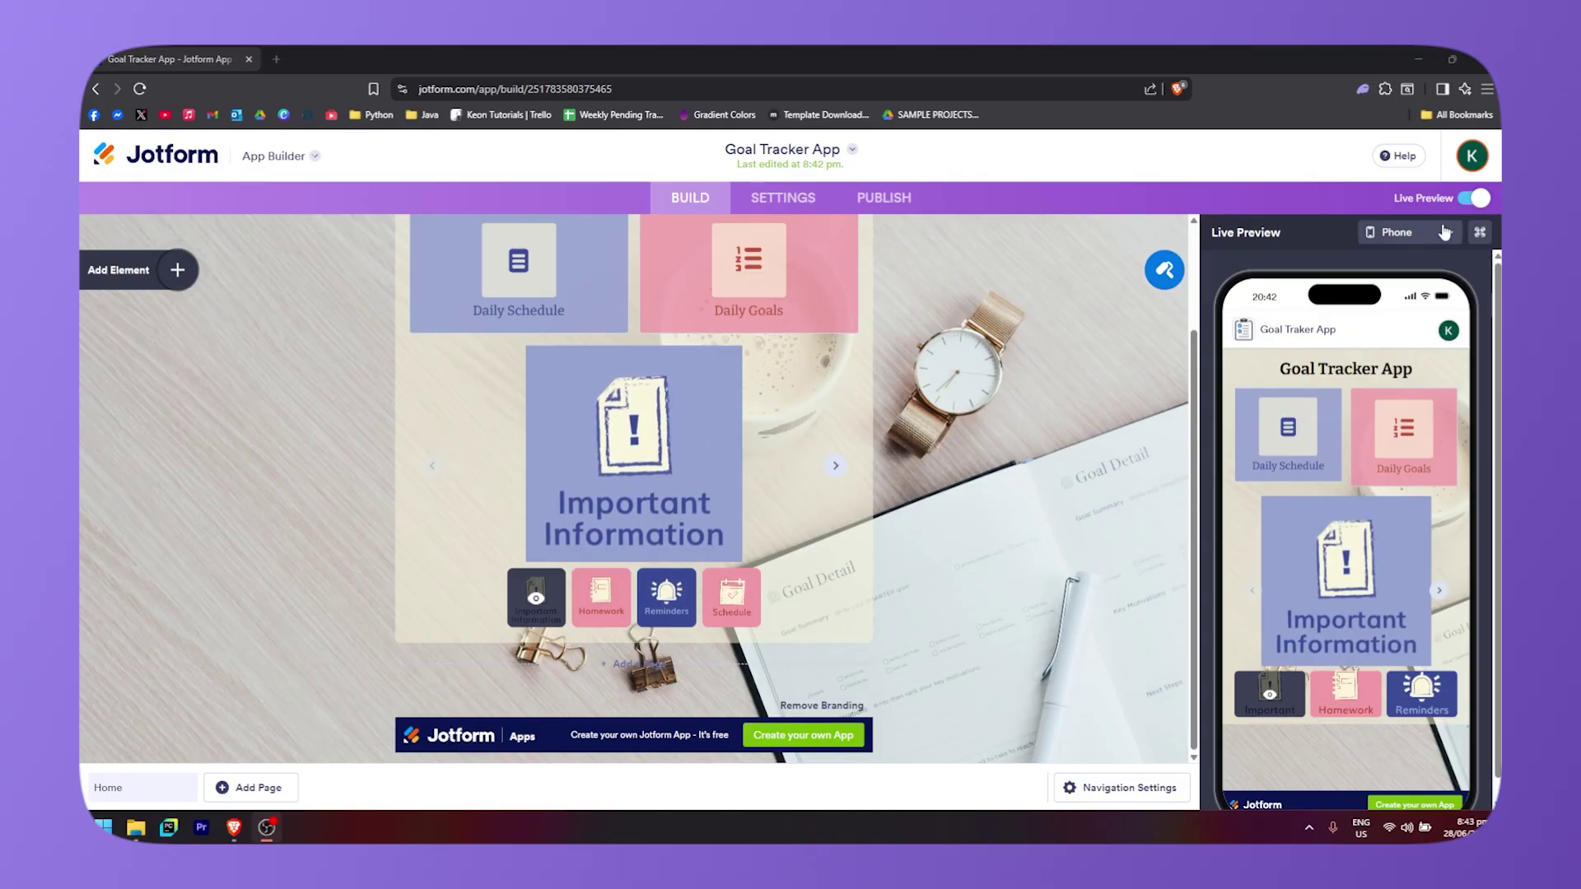
left_click(1421, 231)
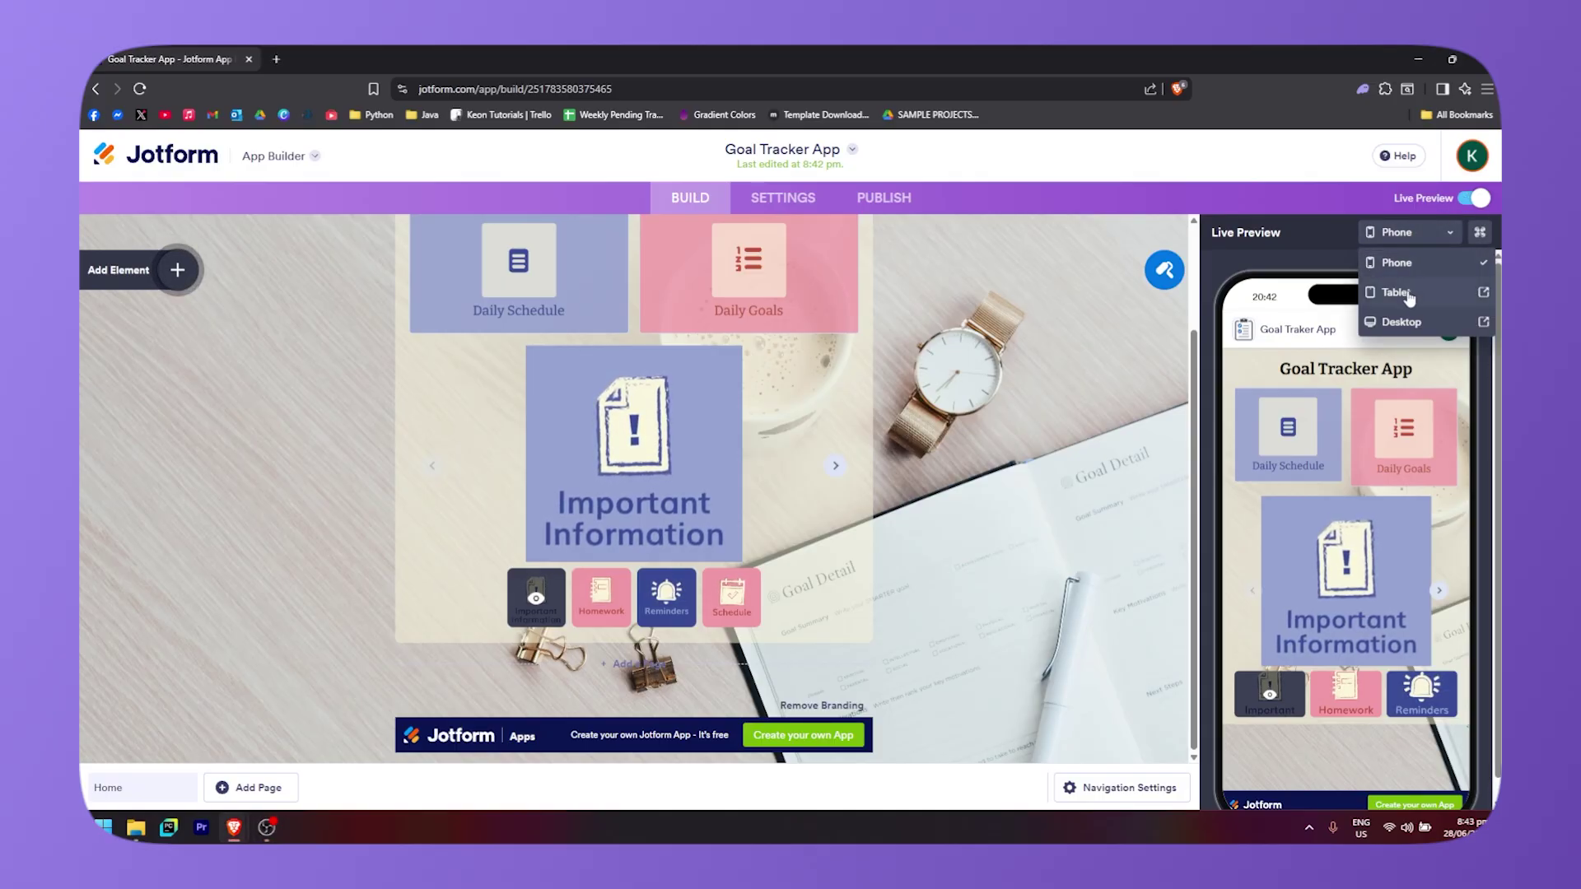
left_click(1410, 236)
scroll(1380, 478, "down", 1)
scroll(1080, 516, "up", 2)
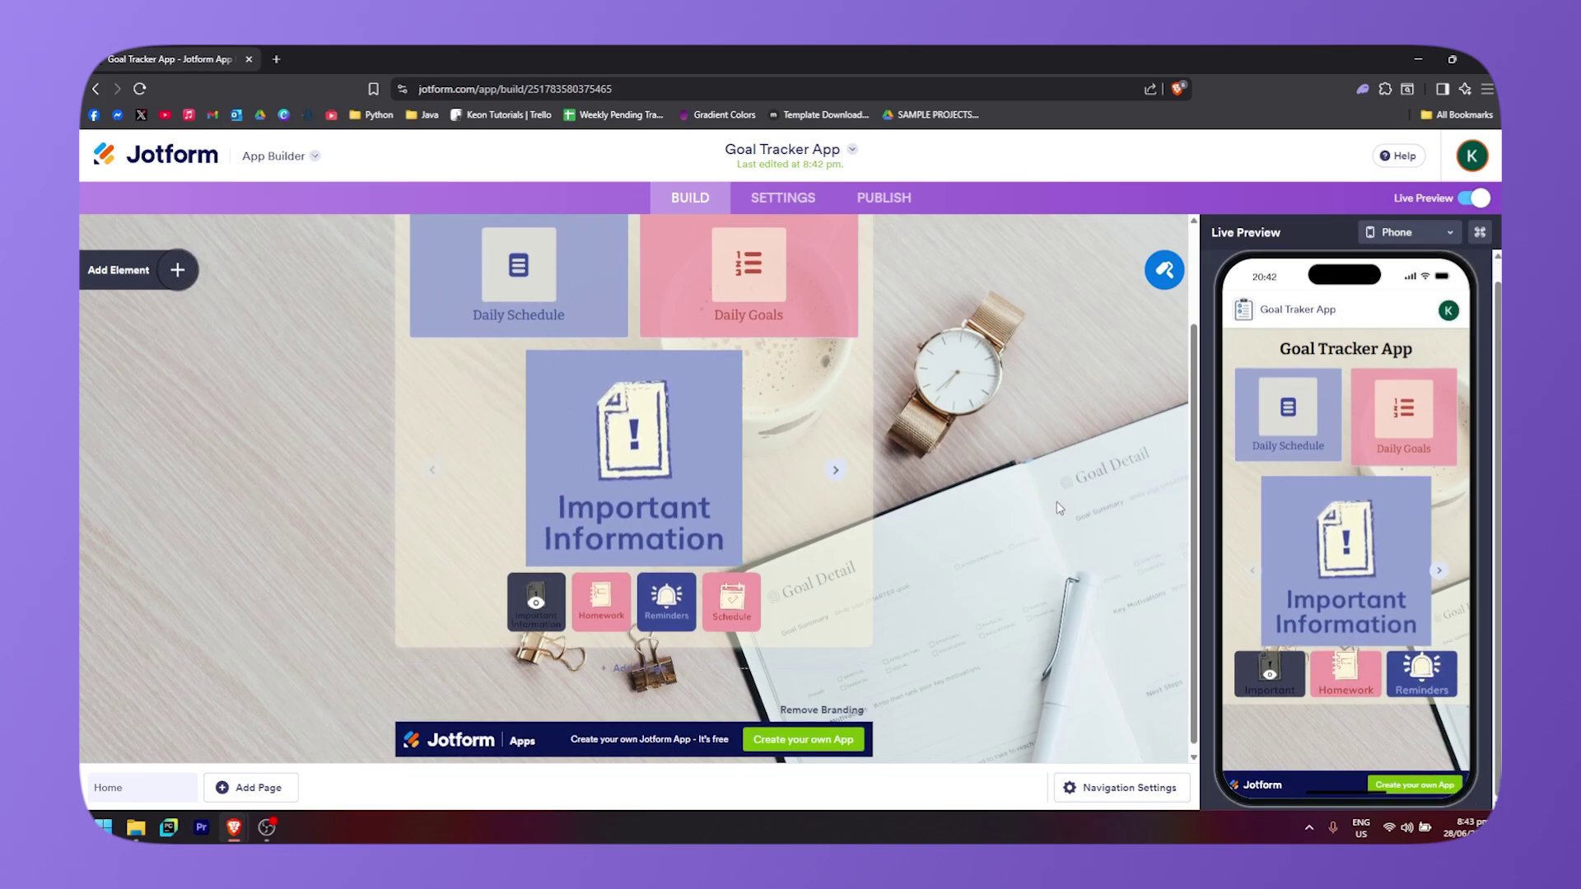
scroll(988, 527, "down", 2)
scroll(576, 577, "up", 2)
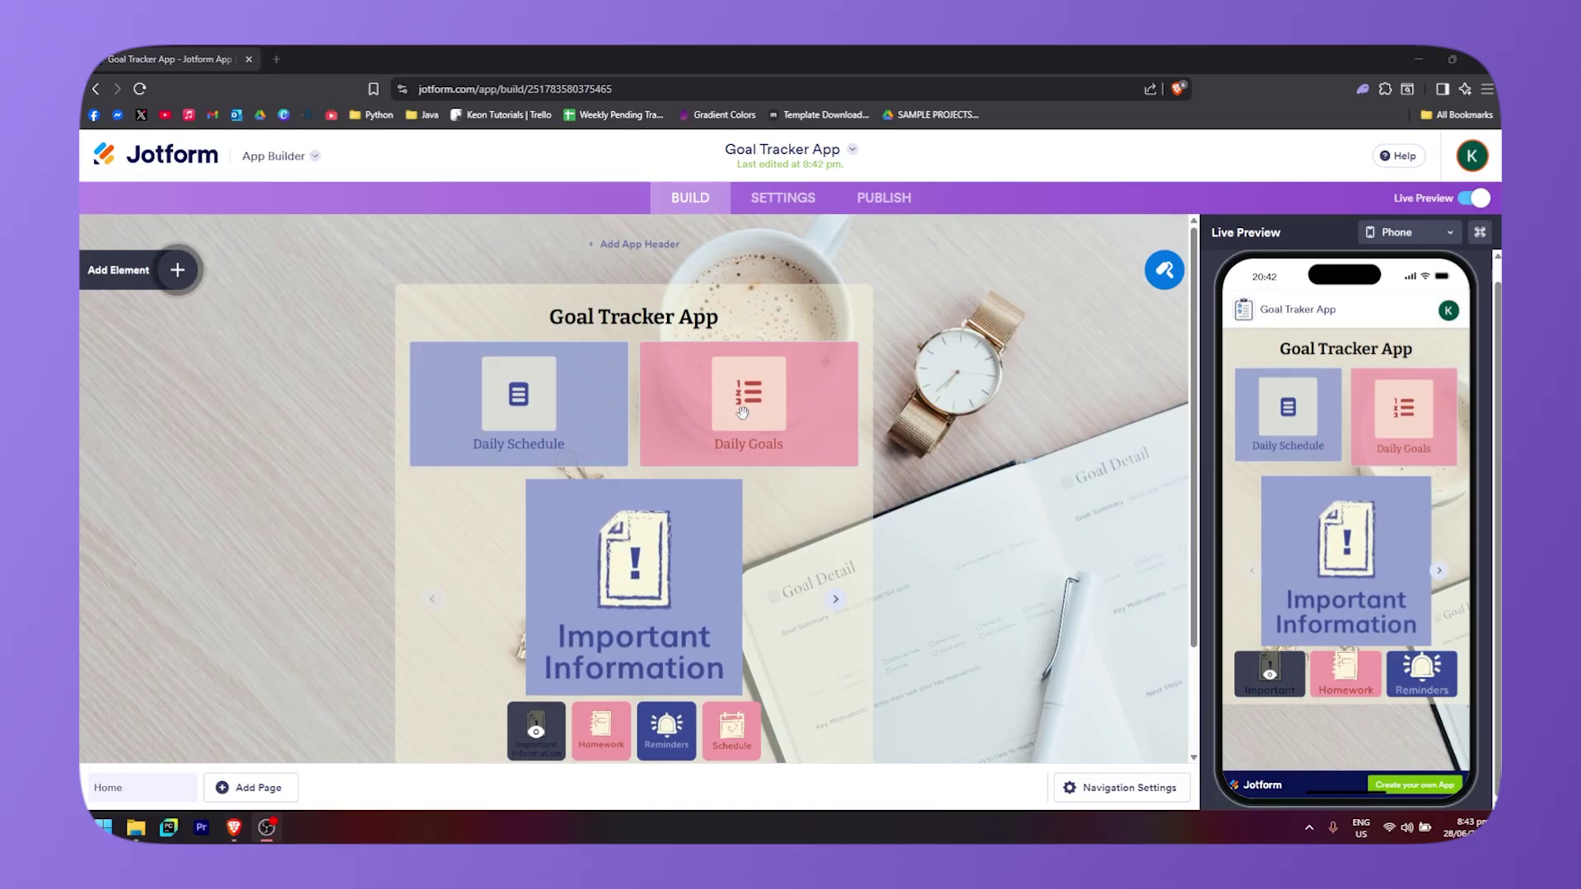
- Check the Daily Schedule form's options in the live preview, and turn the live preview off and on again
left_click(1287, 403)
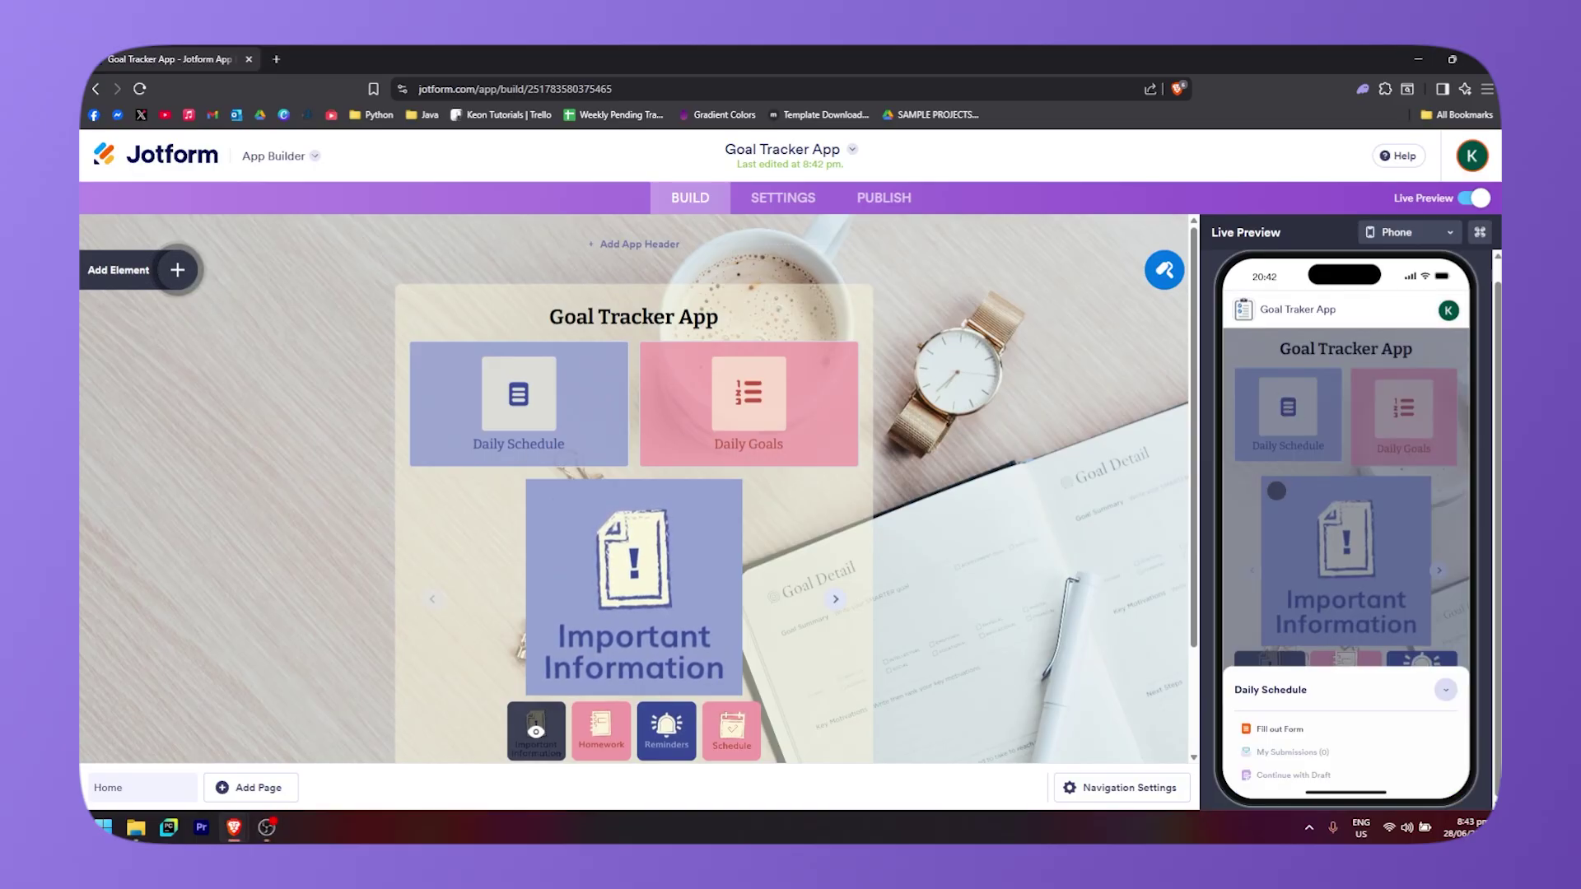
left_click(1446, 690)
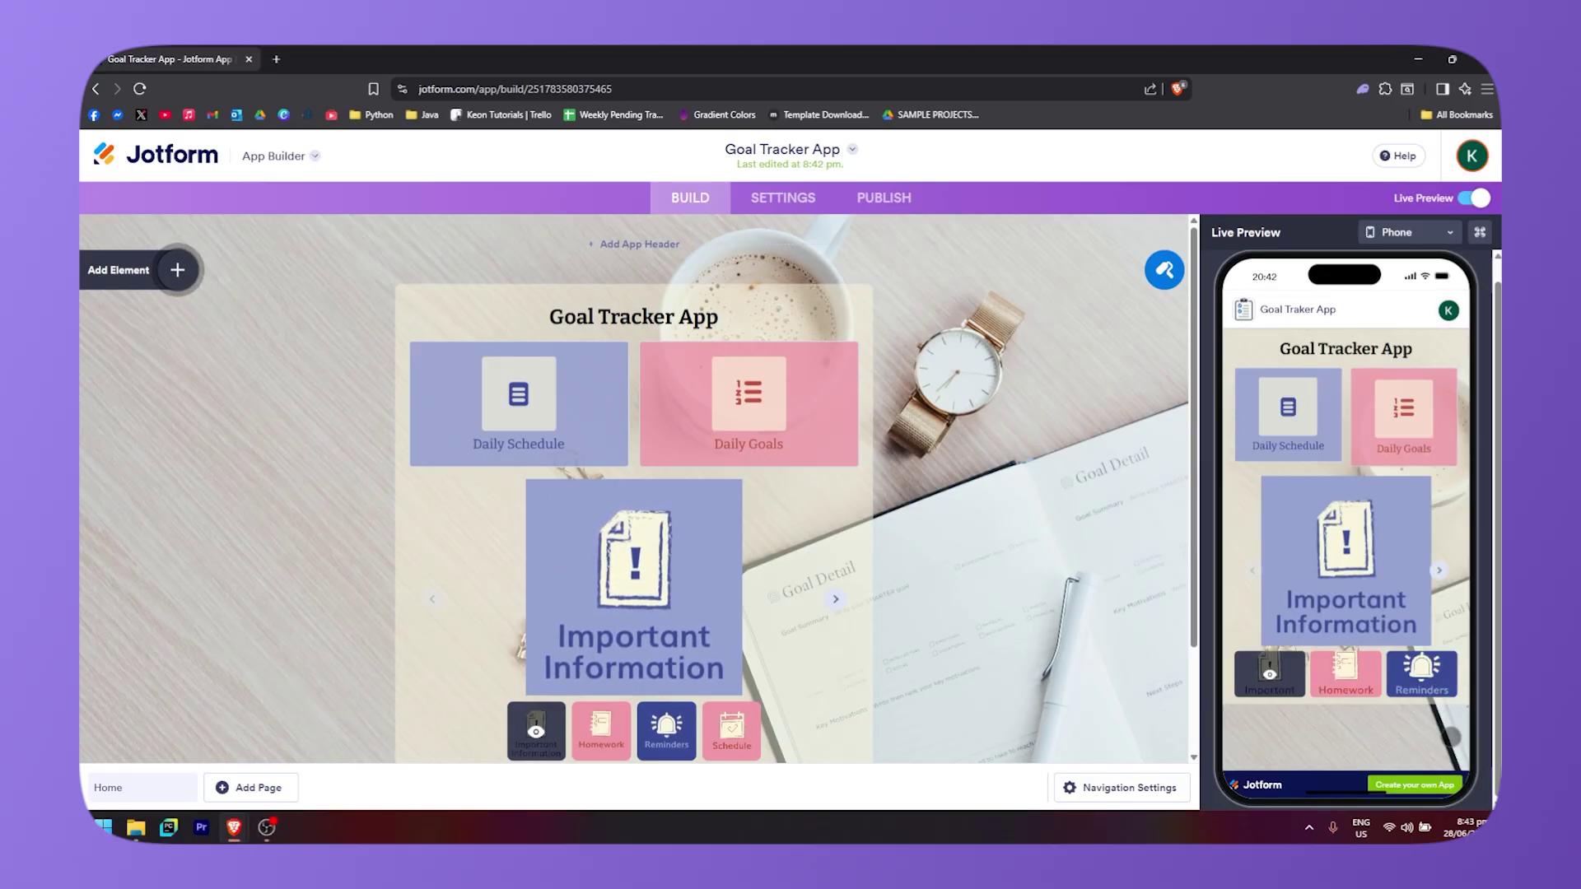
left_click(1299, 416)
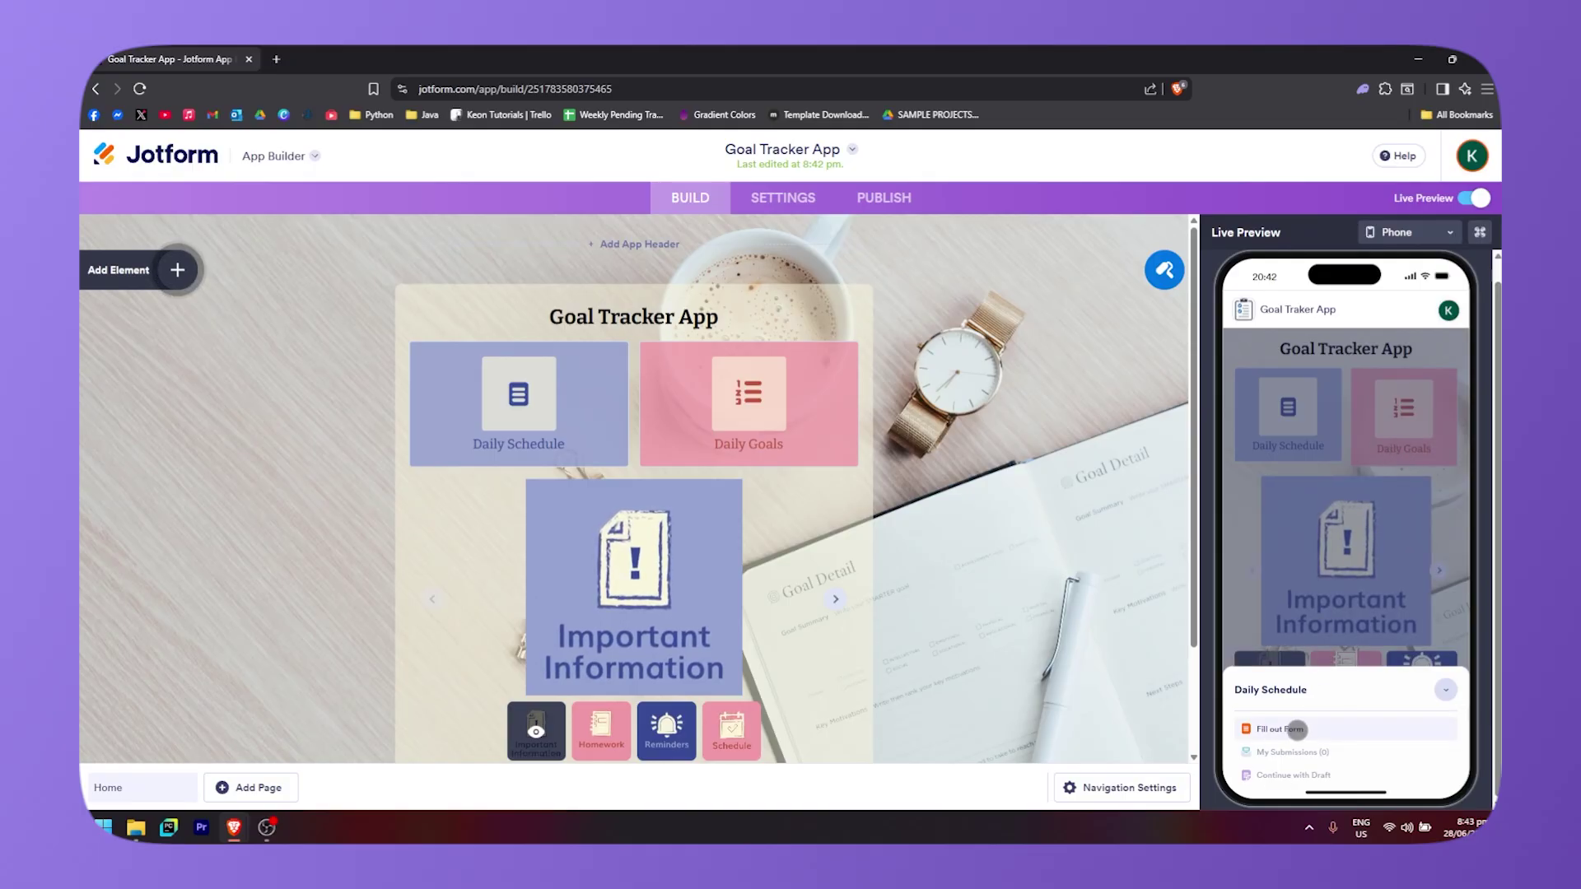
left_click(1445, 690)
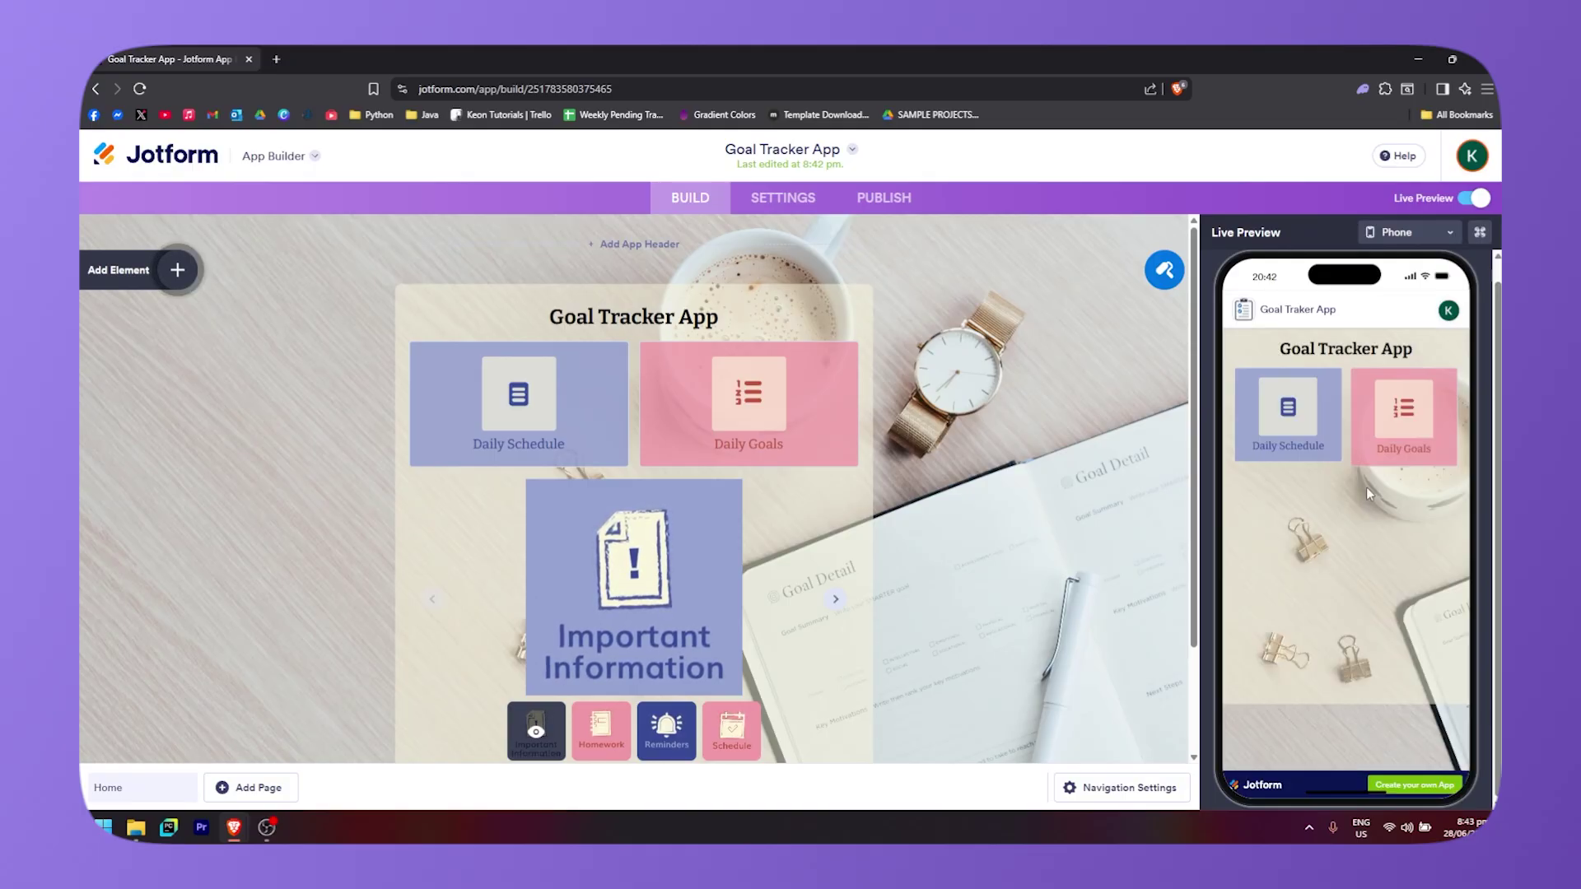
left_click(1472, 199)
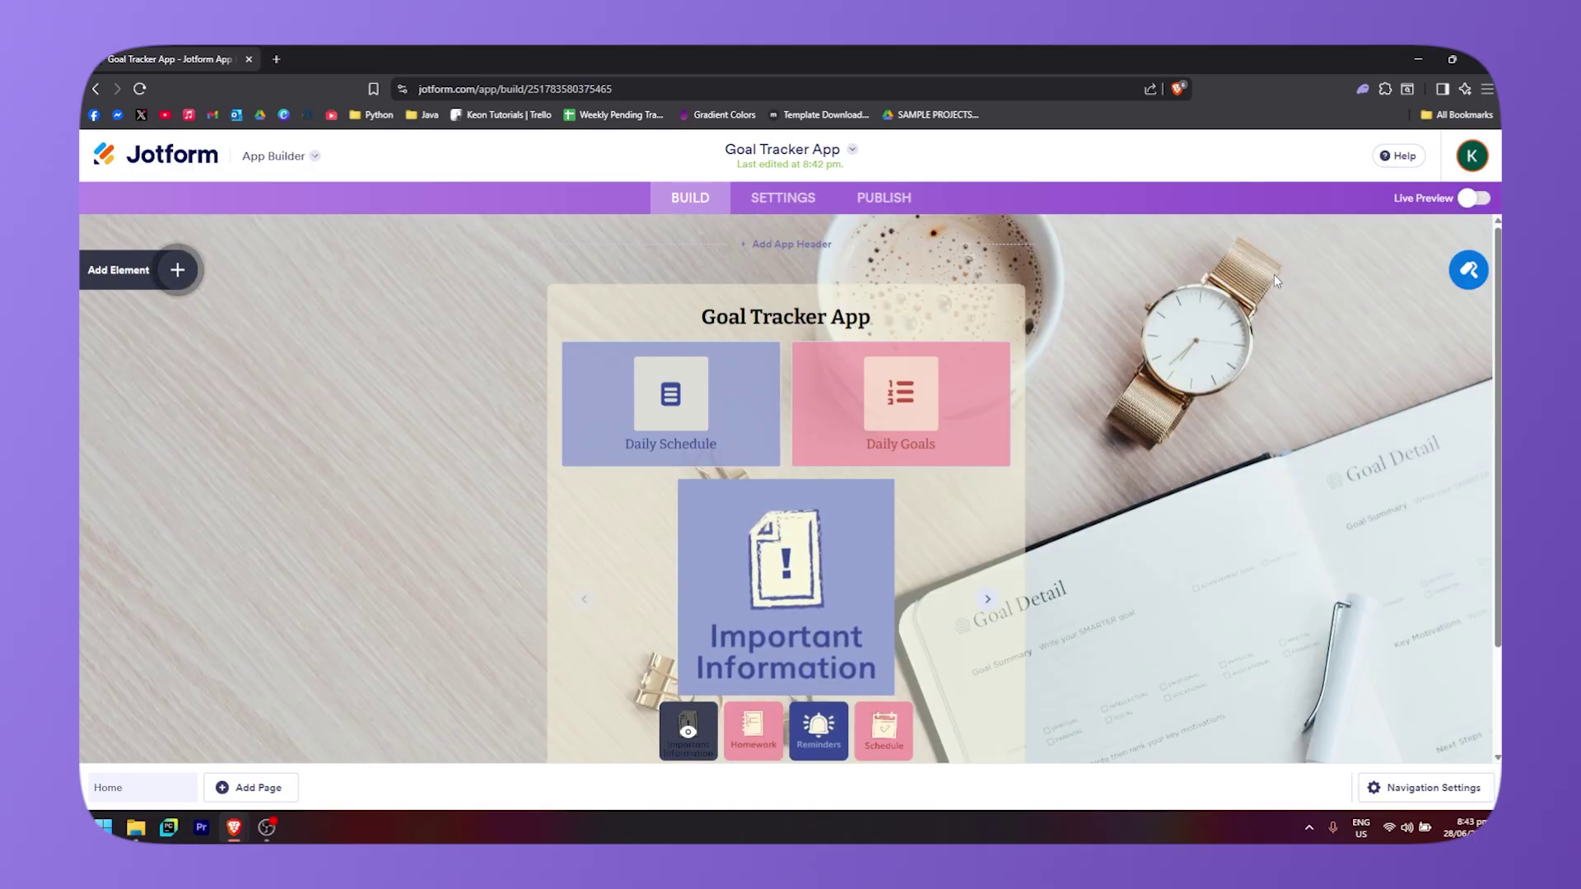
left_click(1472, 199)
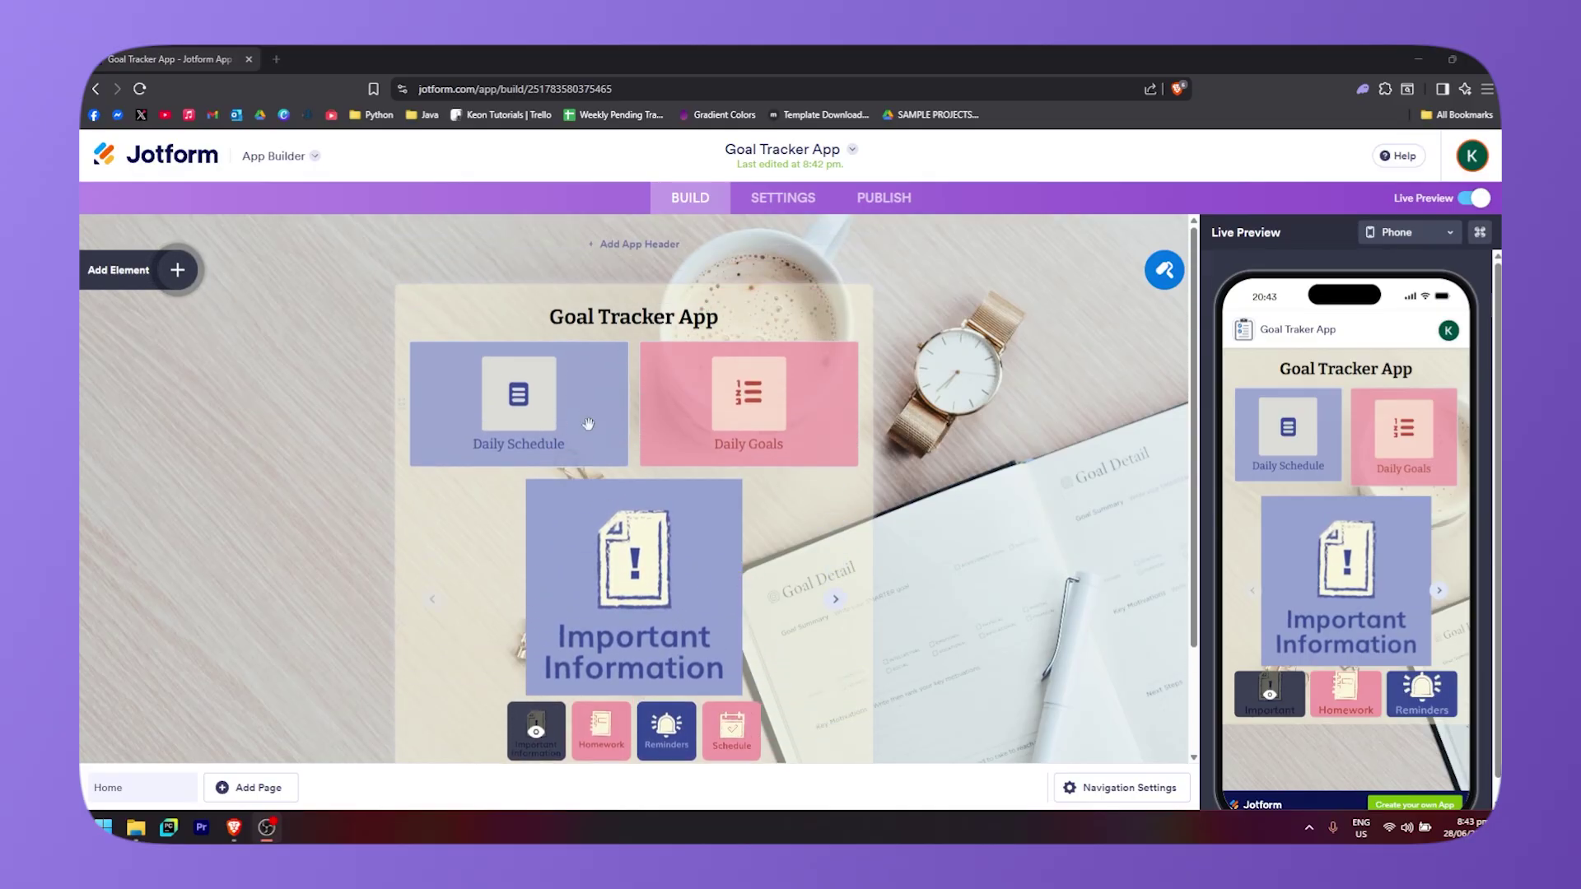
- Add the description "Input your schedule" to the Daily Schedule element
left_click(540, 460)
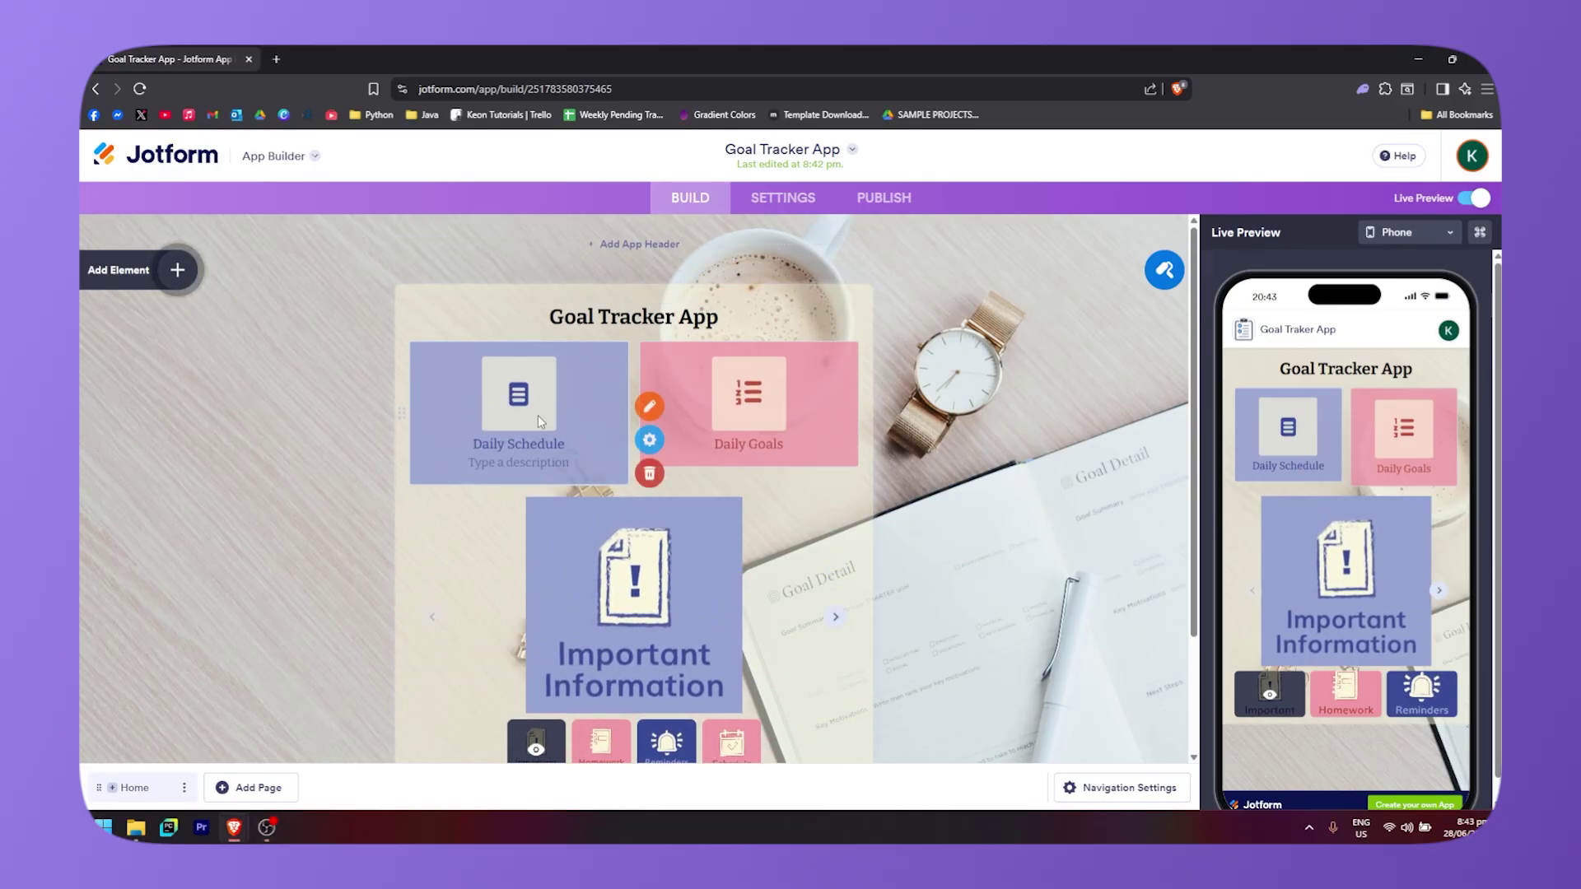
left_click(518, 463)
type("Input your schedule")
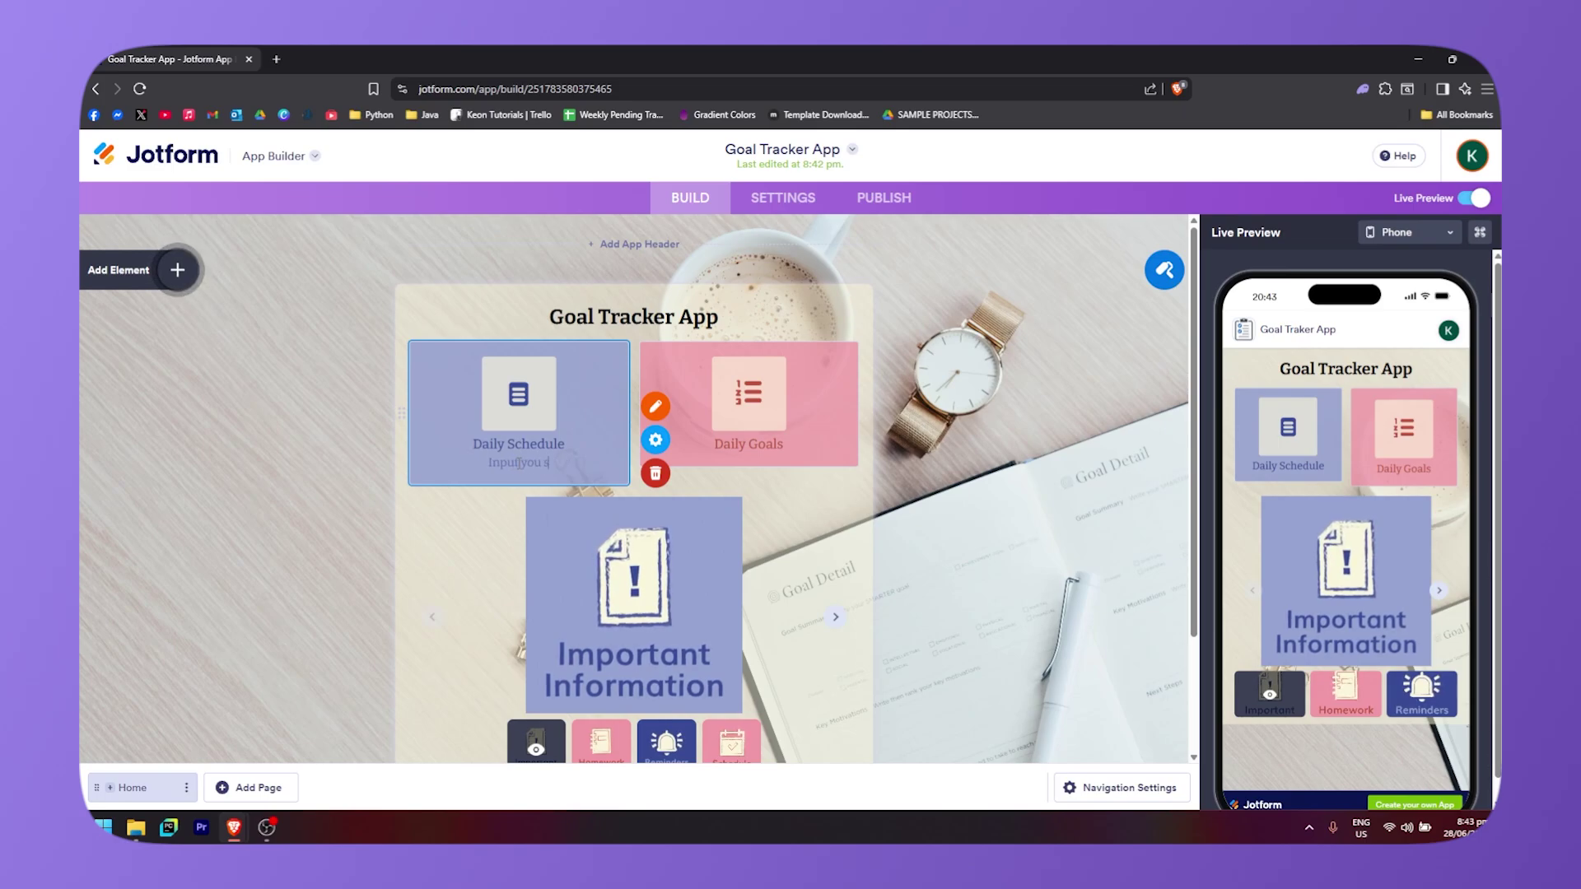
left_click(955, 386)
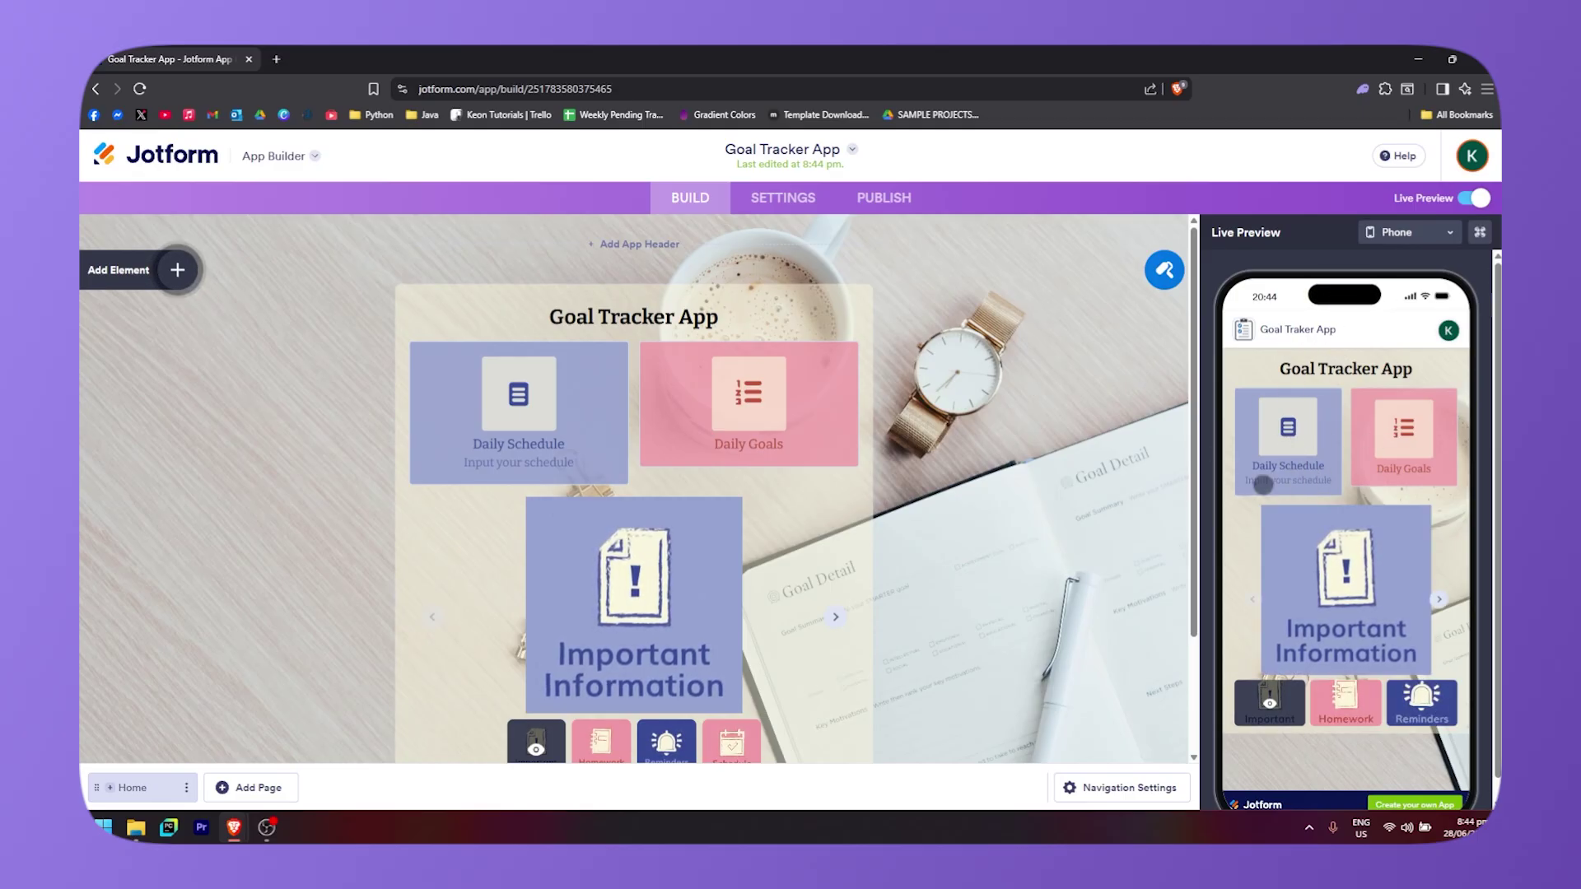
- Add a new page to the app and use the live preview's page list to switch between Home and the new page
scroll(268, 656, "down", 2)
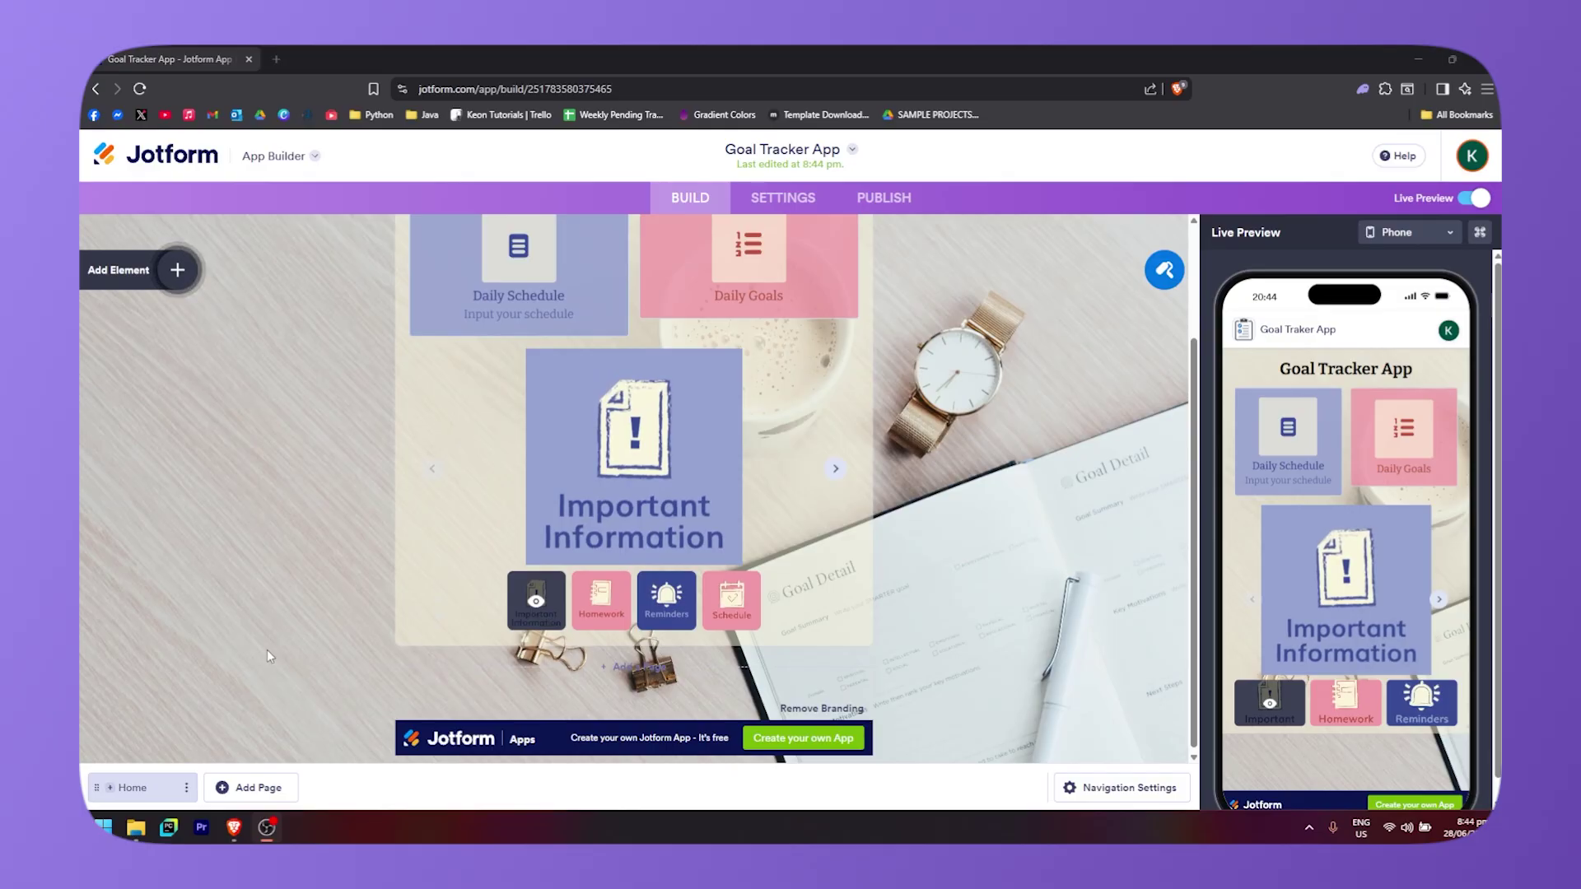
left_click(247, 788)
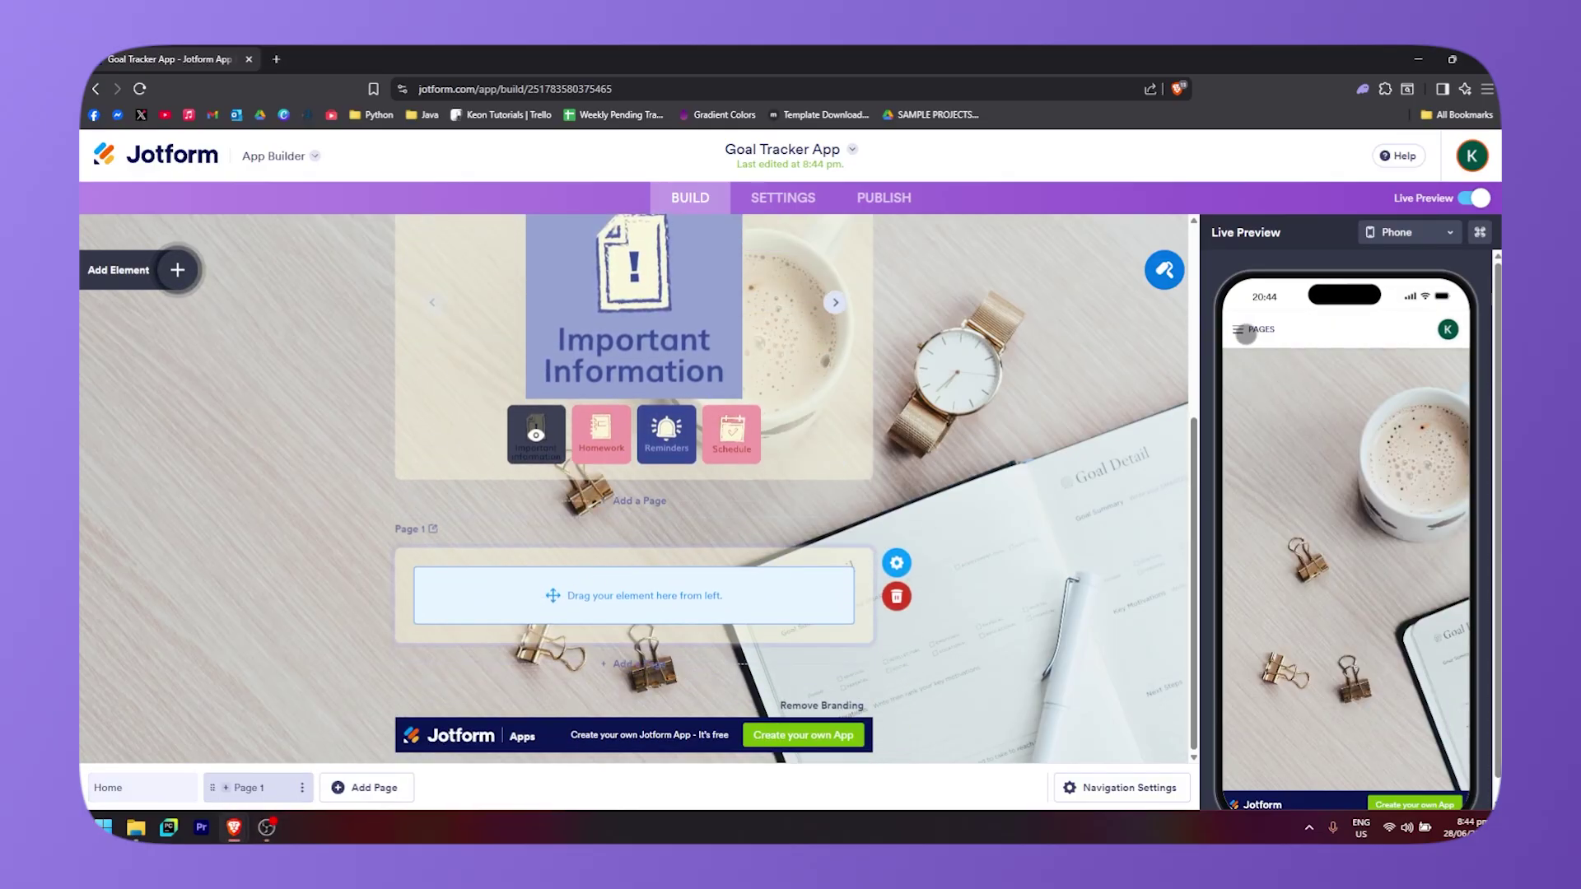
left_click(1242, 330)
left_click(1241, 384)
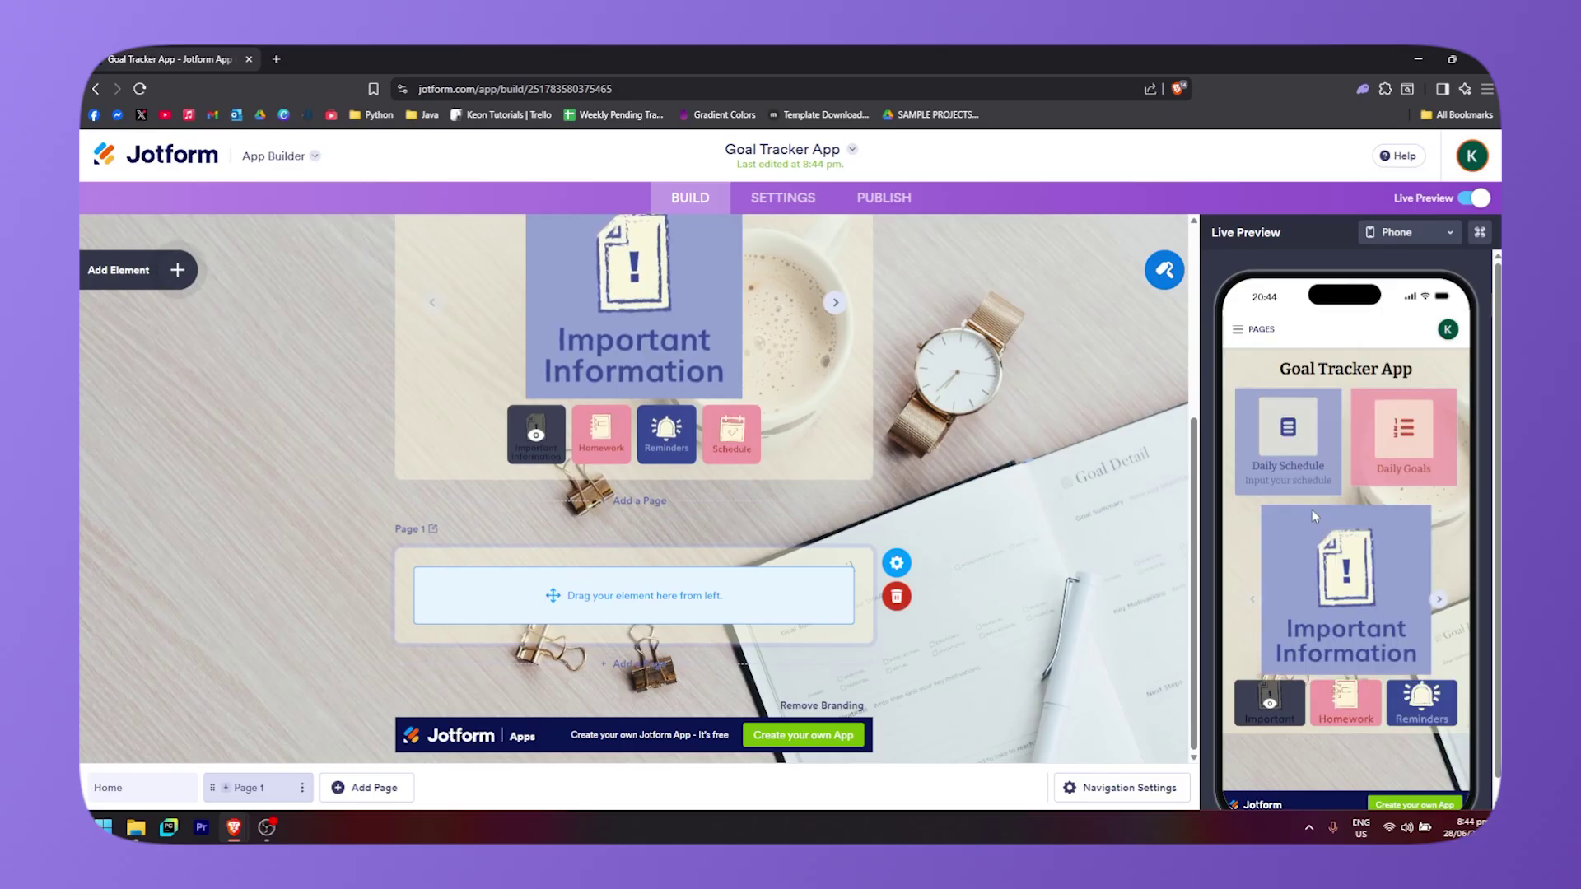
left_click(1237, 329)
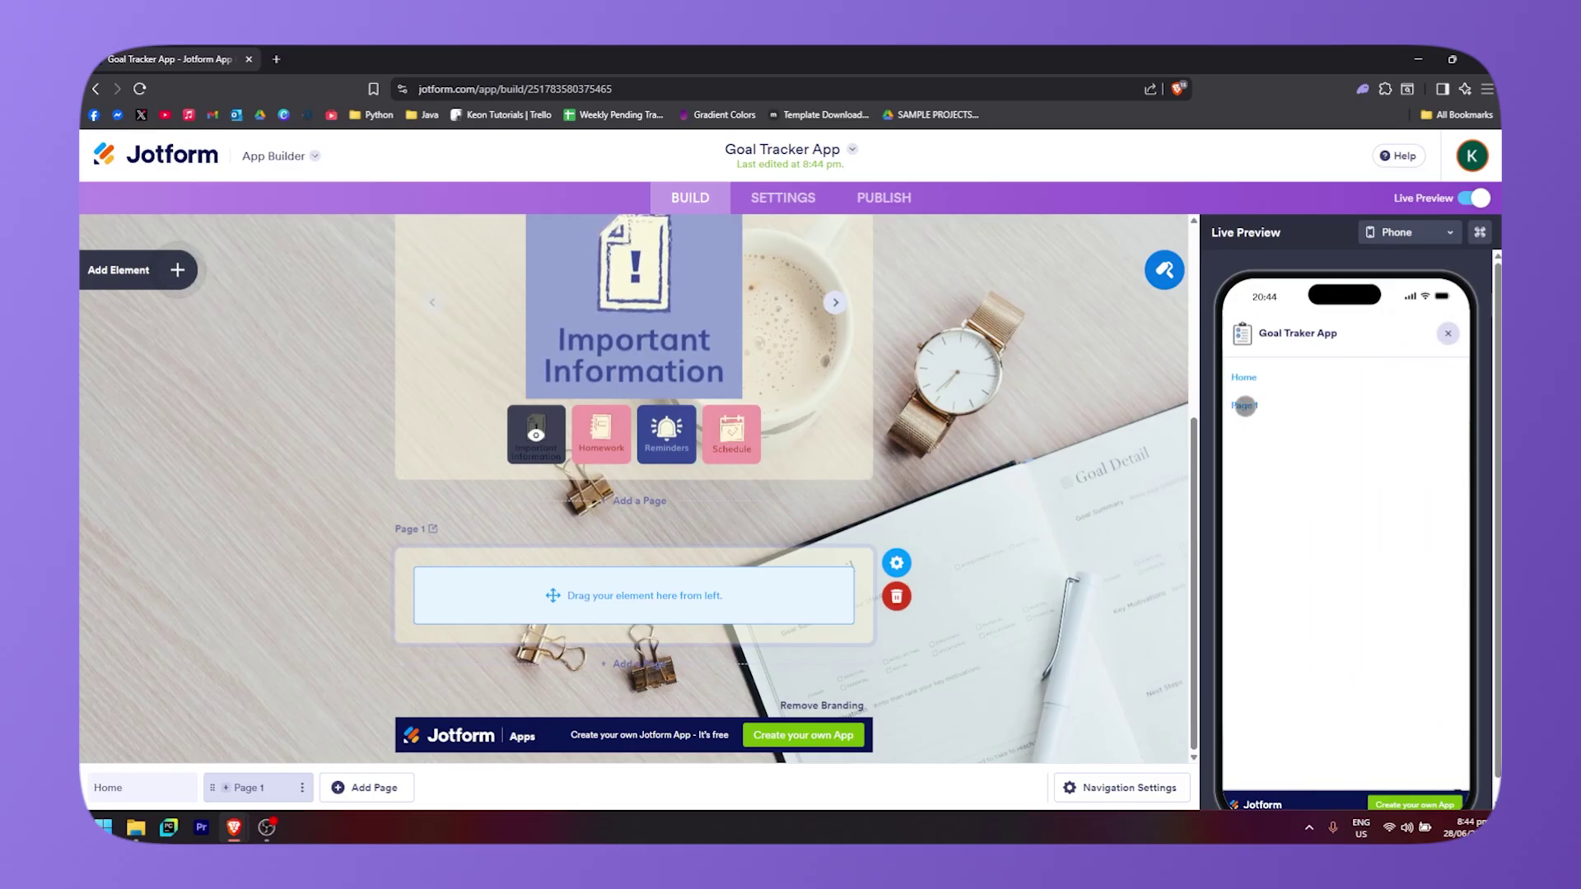
left_click(1244, 405)
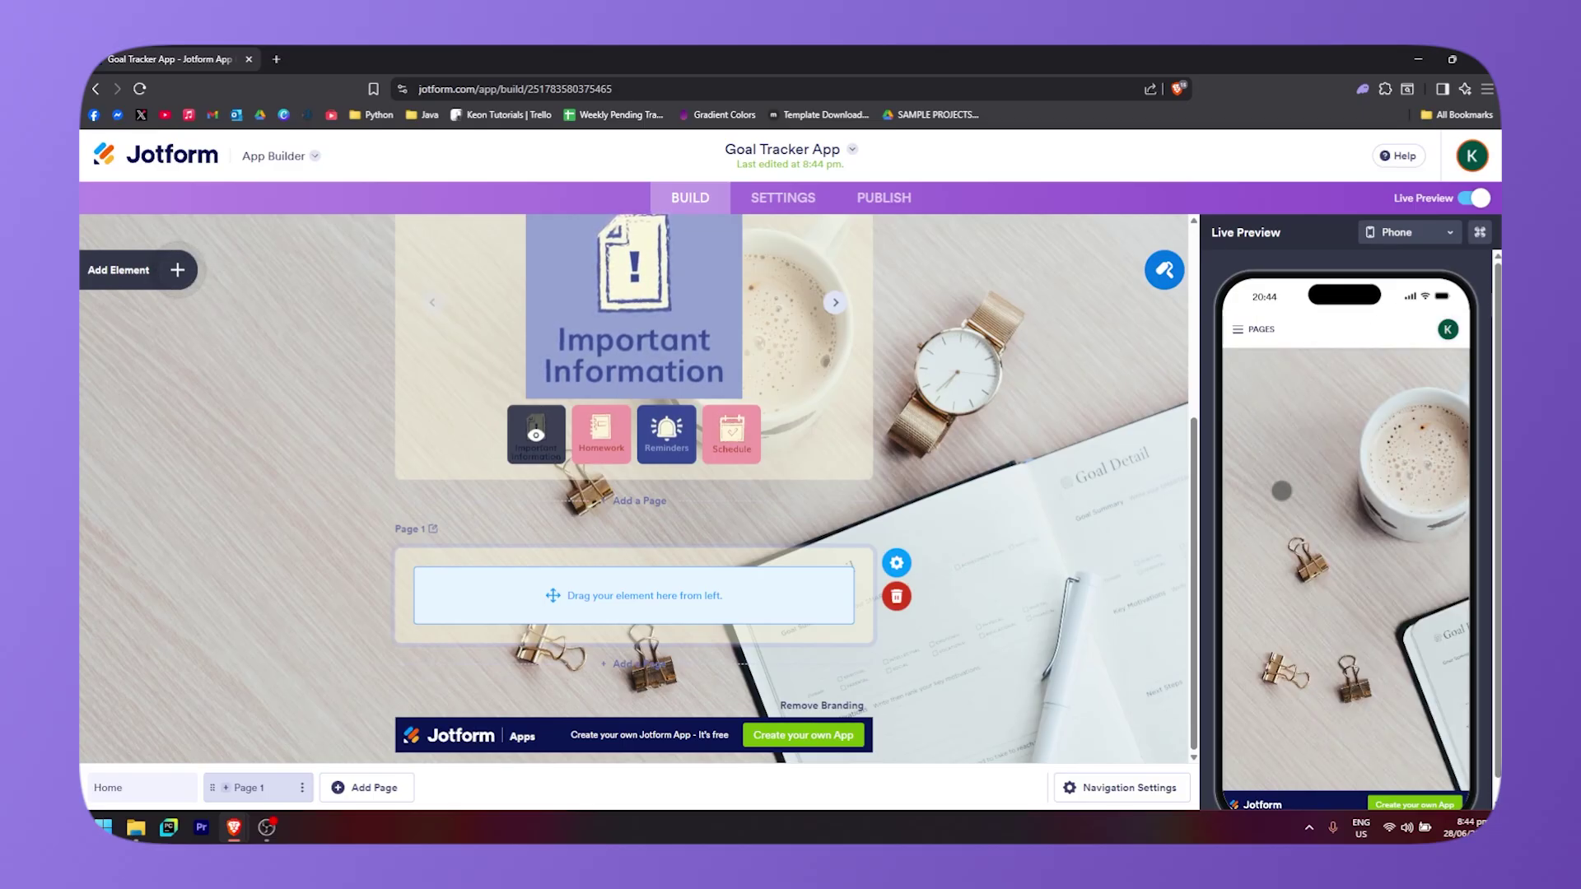
- Open the App Designer and look through its color scheme, background and font settings
scroll(955, 526, "up", 4)
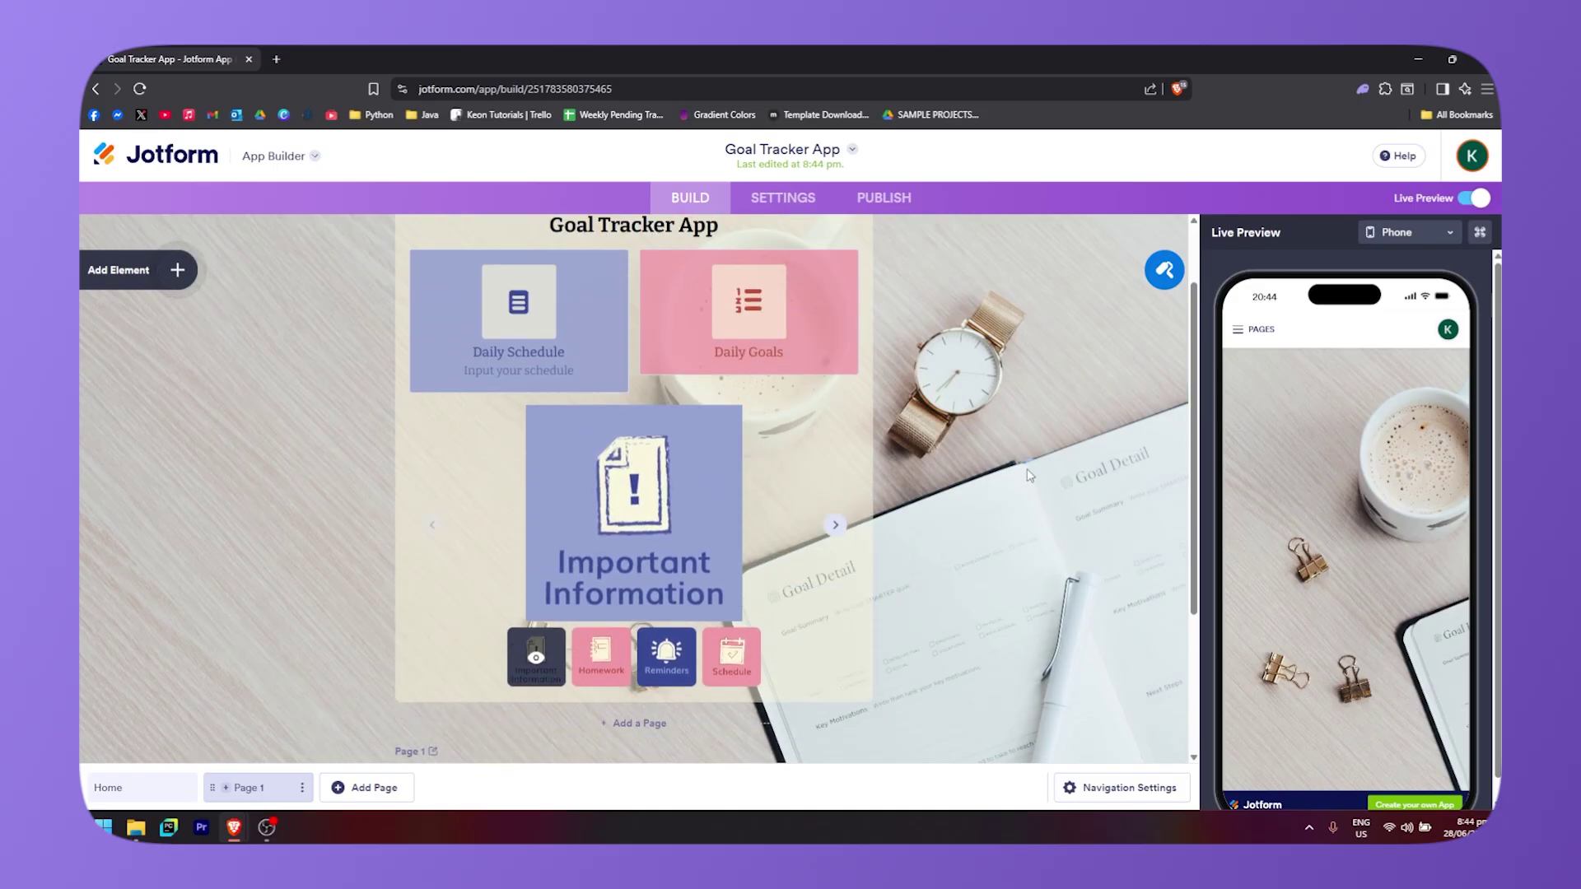
left_click(1165, 272)
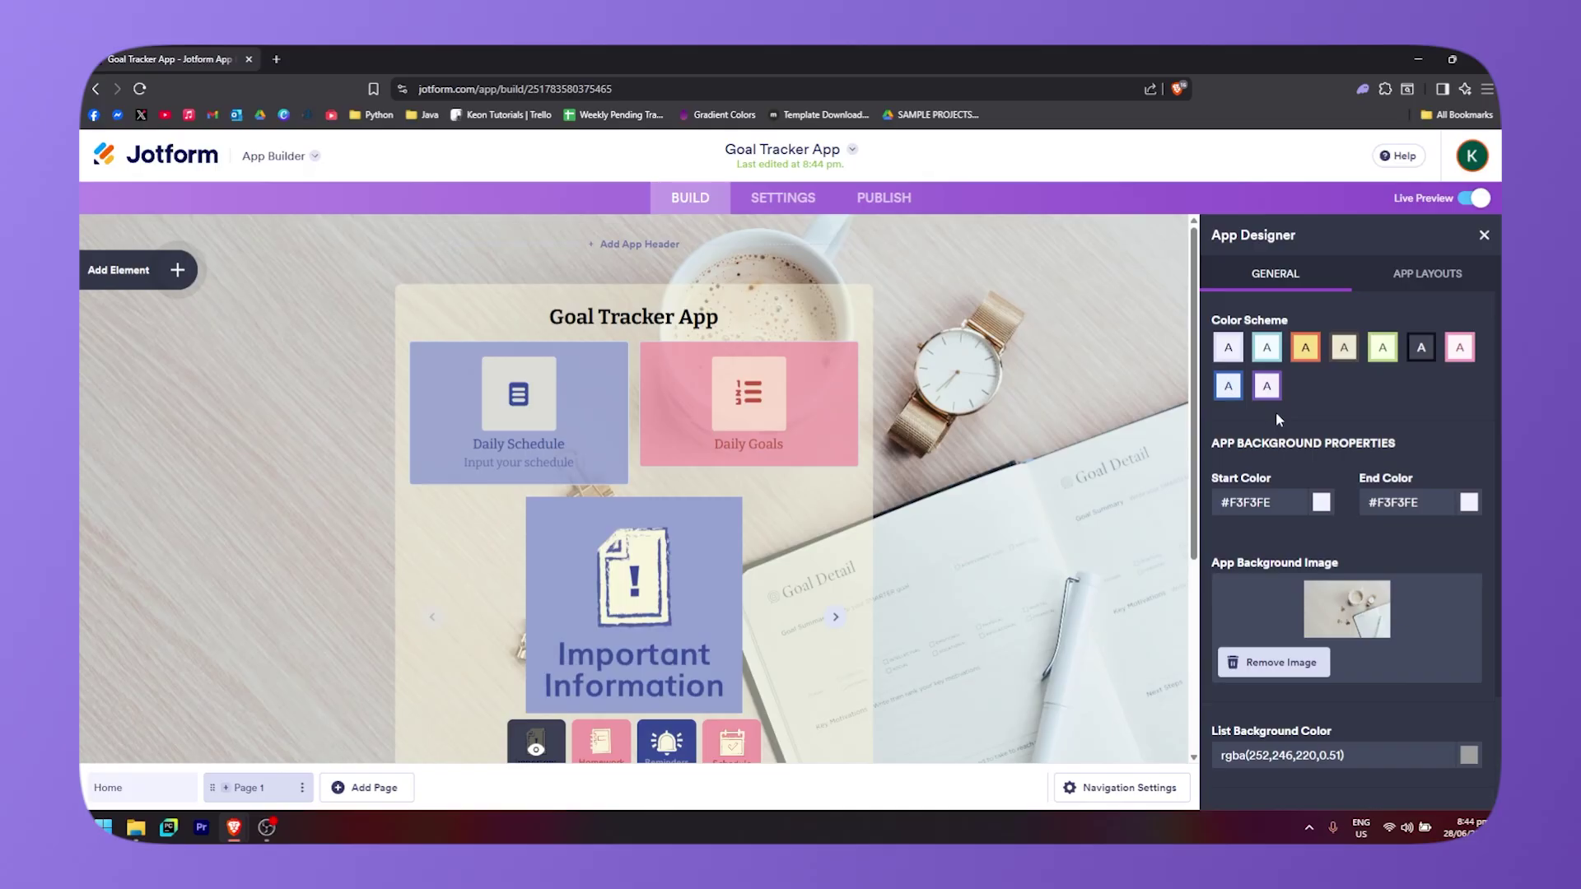
scroll(1352, 397, "down", 2)
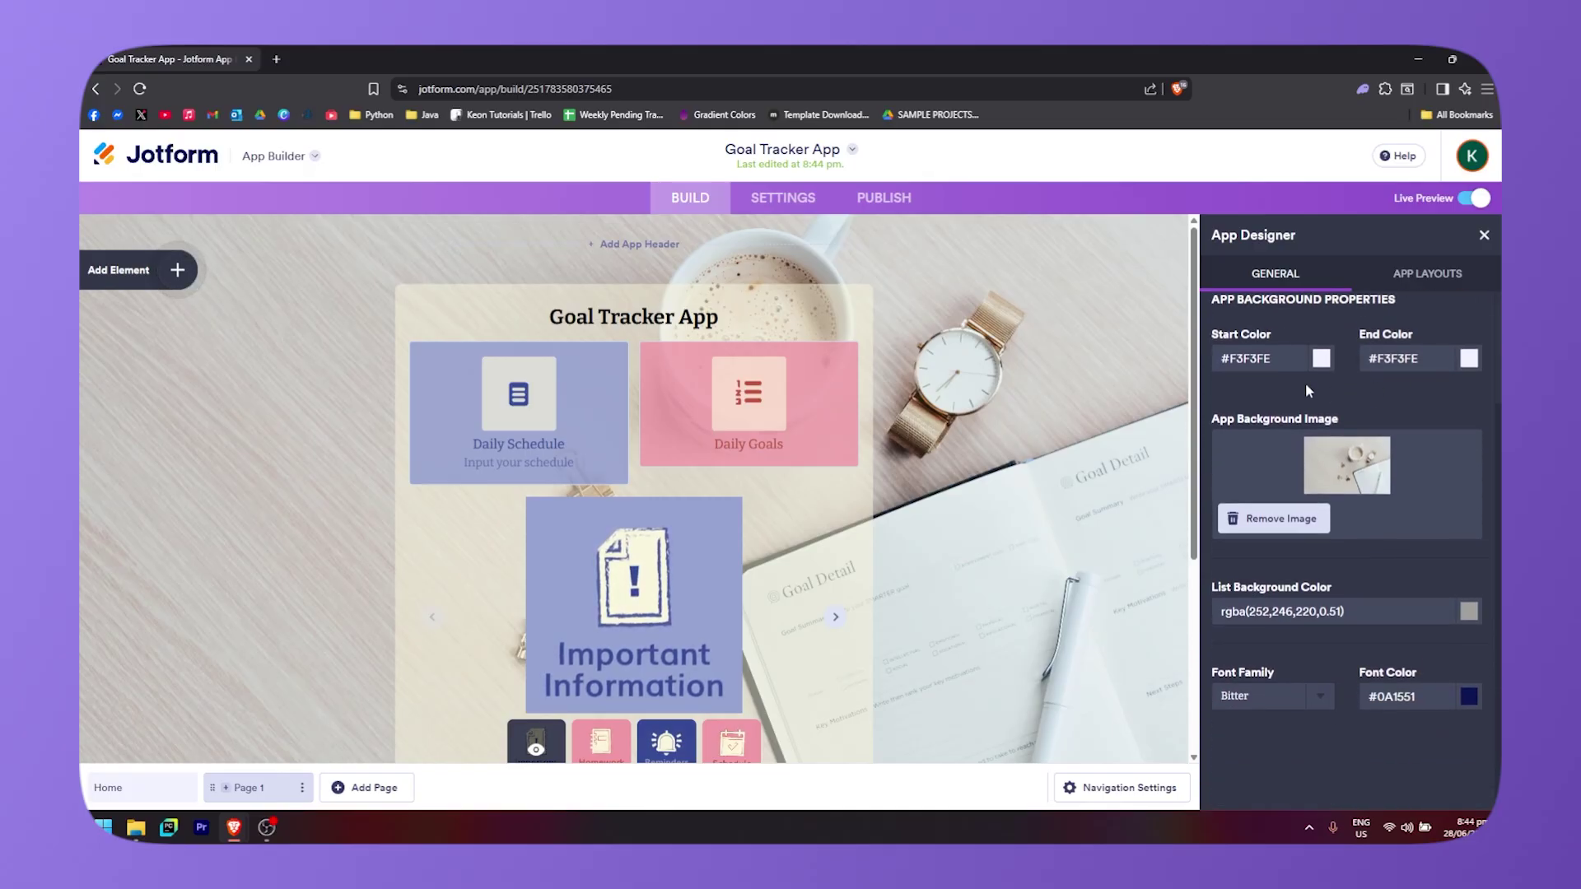
scroll(1427, 320, "up", 2)
- Apply the Default layout to the app from the available app layouts
left_click(1411, 276)
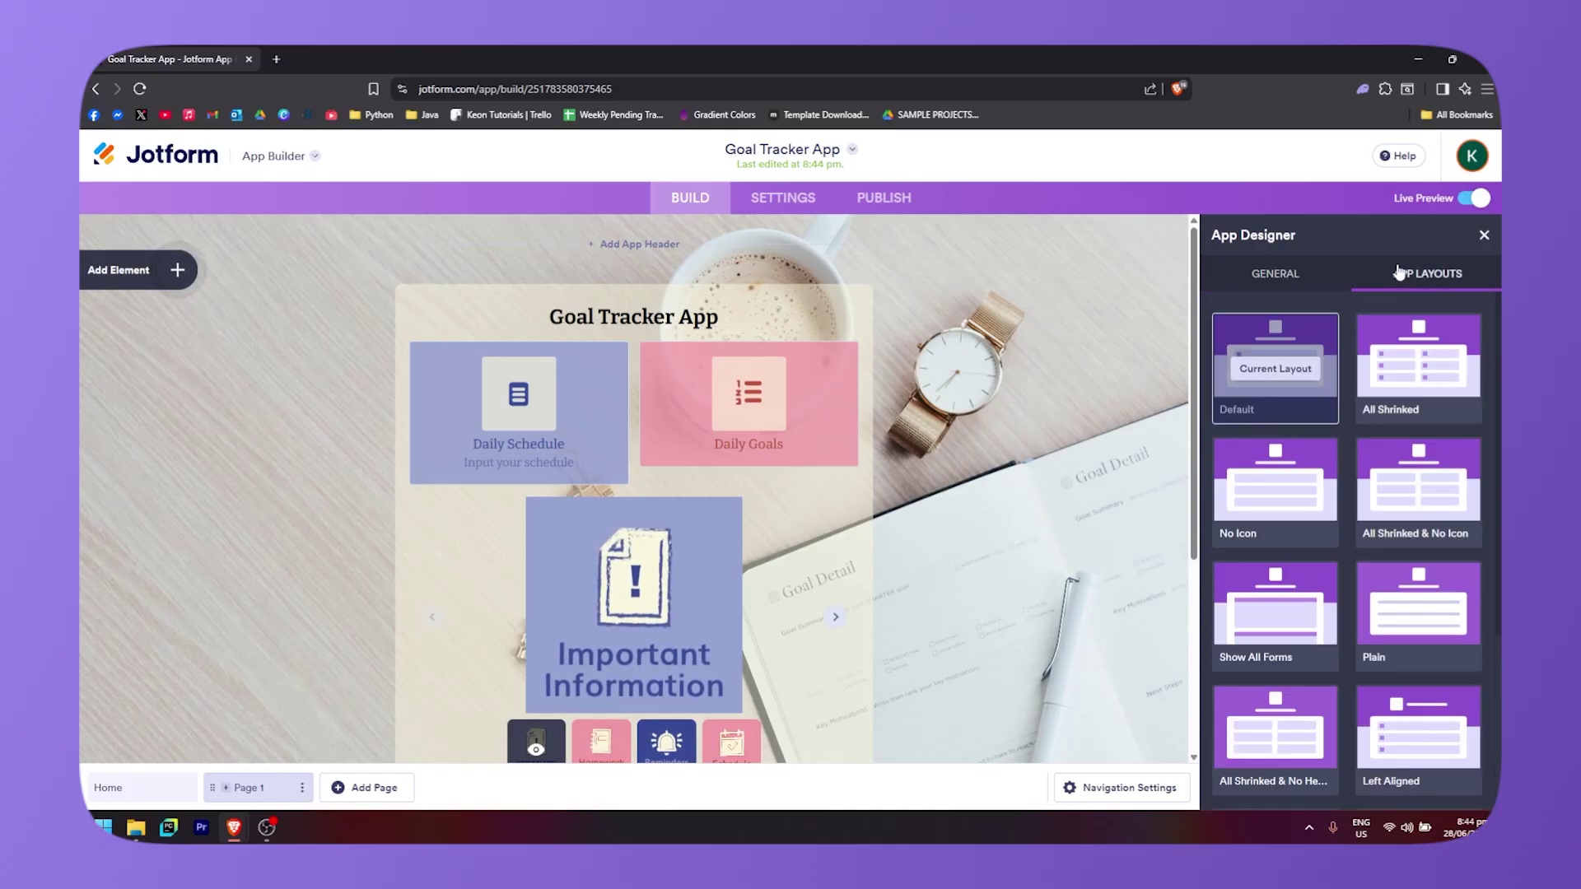
mouse_move(1455, 412)
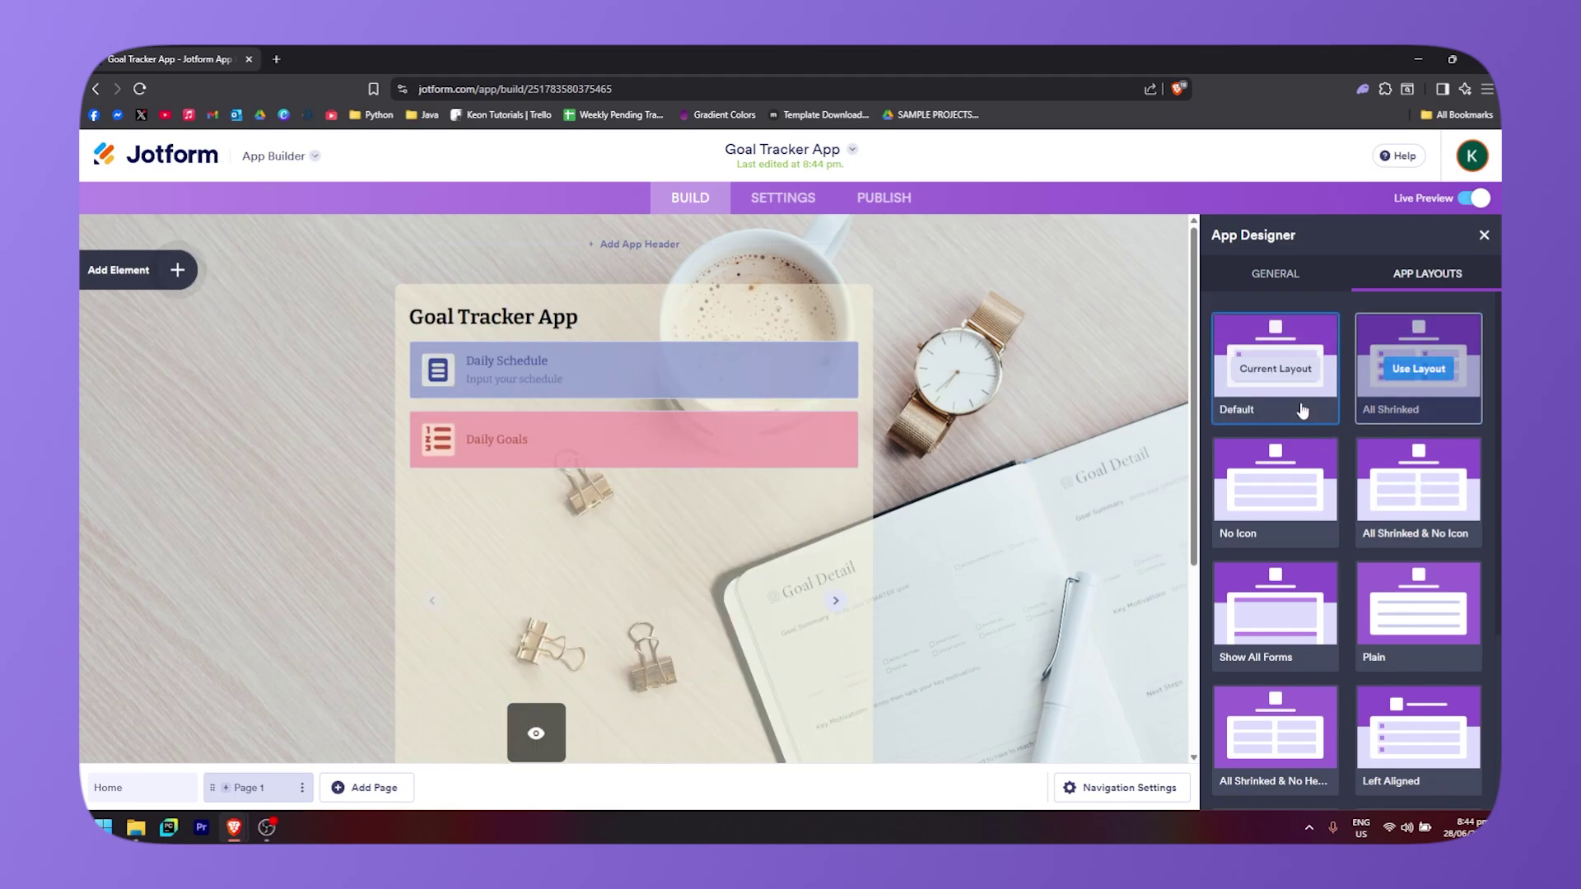
mouse_move(1221, 504)
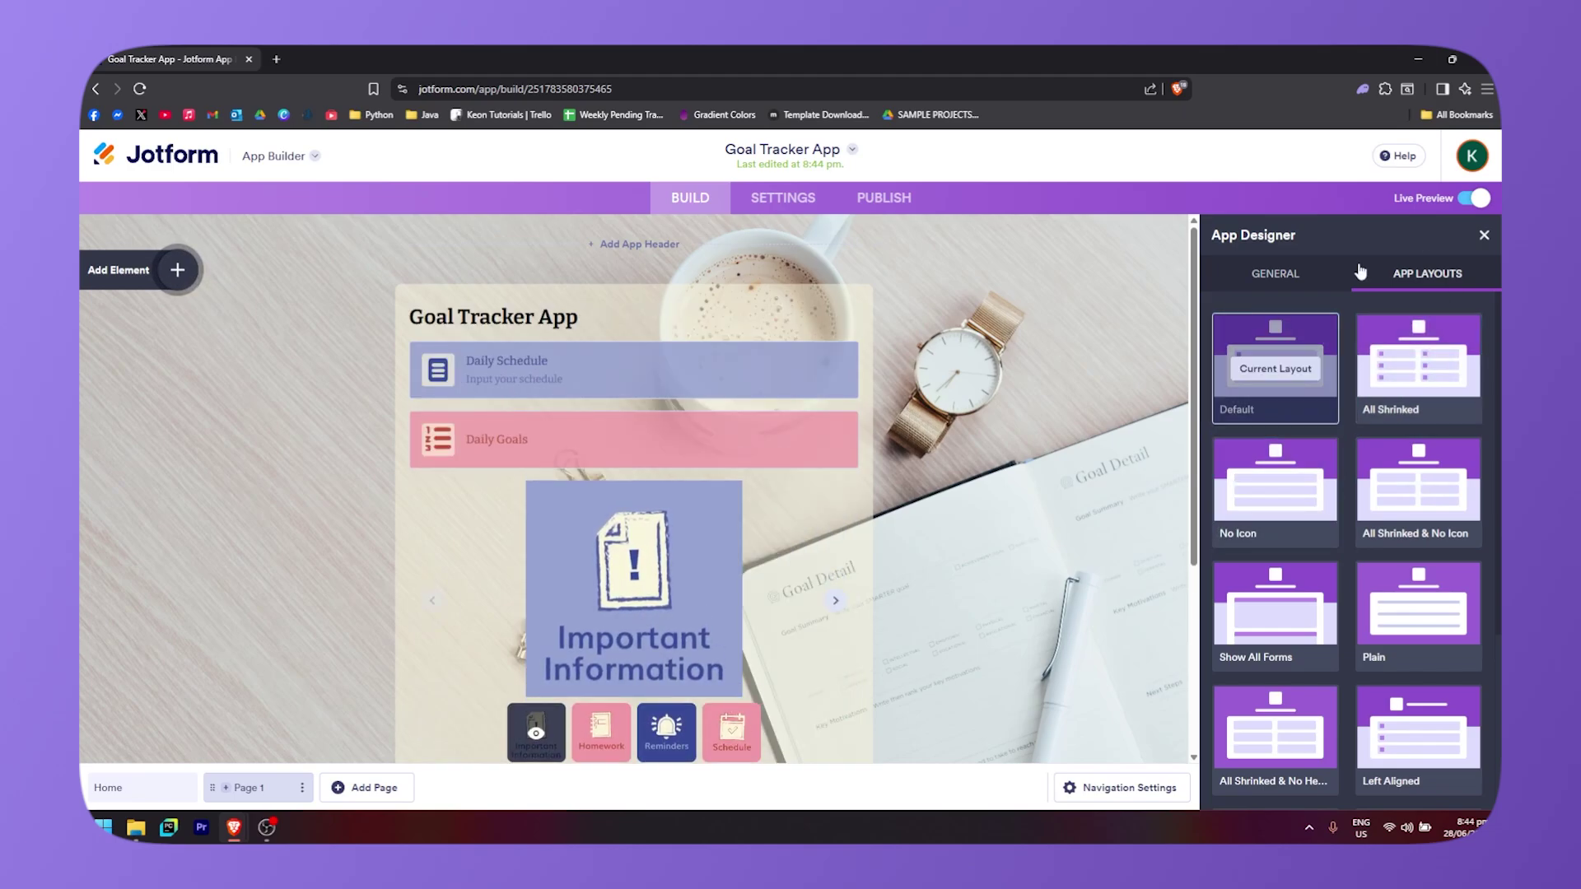
- Close the App Designer and look through the app's general, name and icon, splash screen, push notification and AI chatbot settings
left_click(1483, 237)
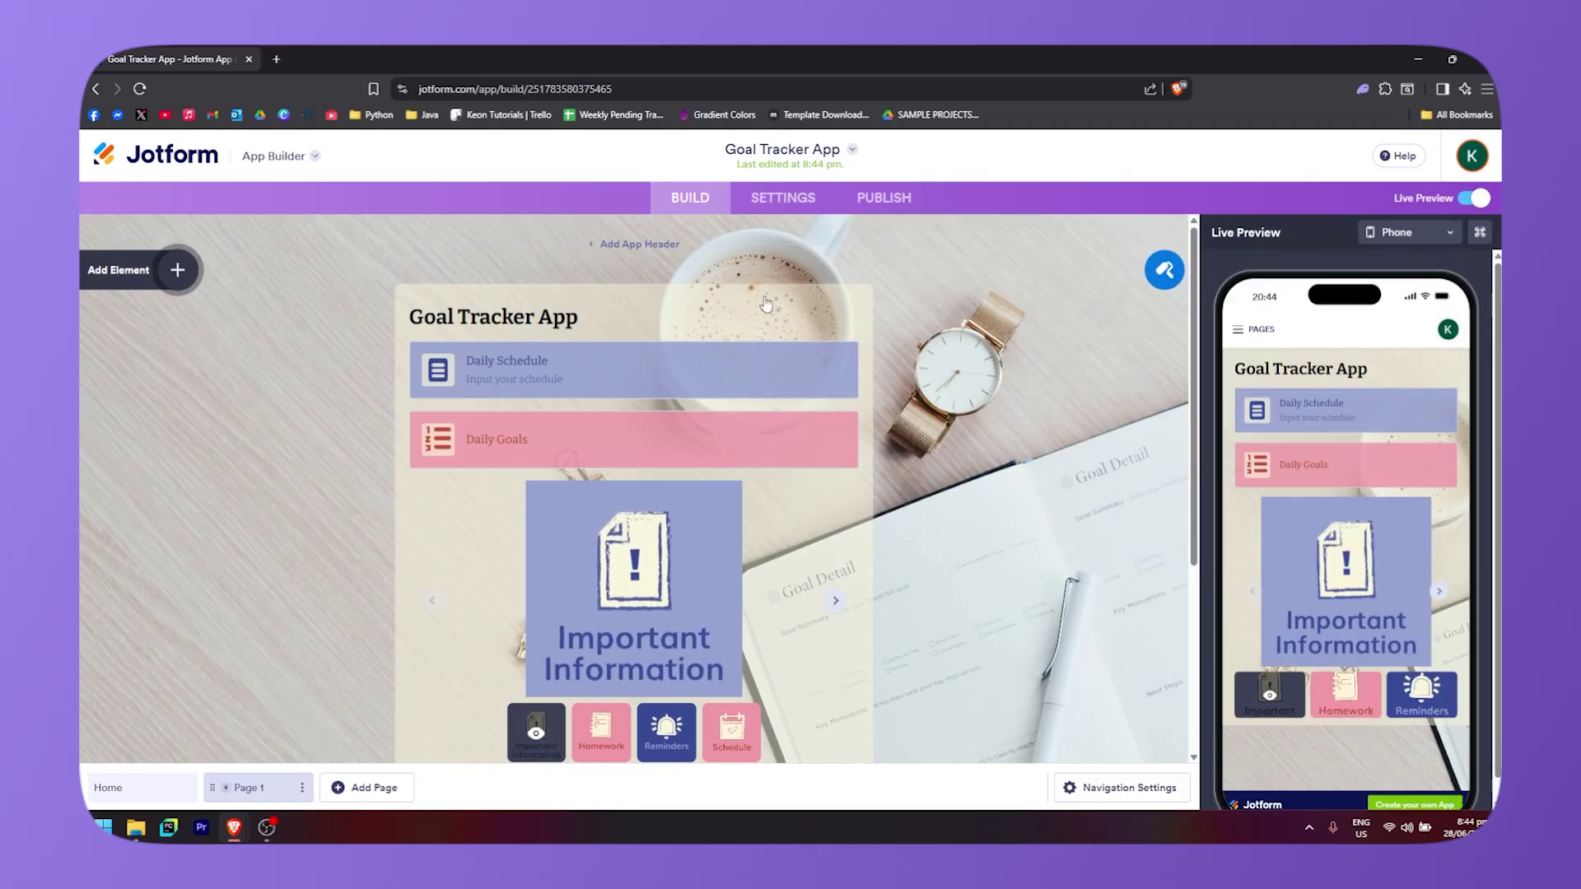
left_click(782, 198)
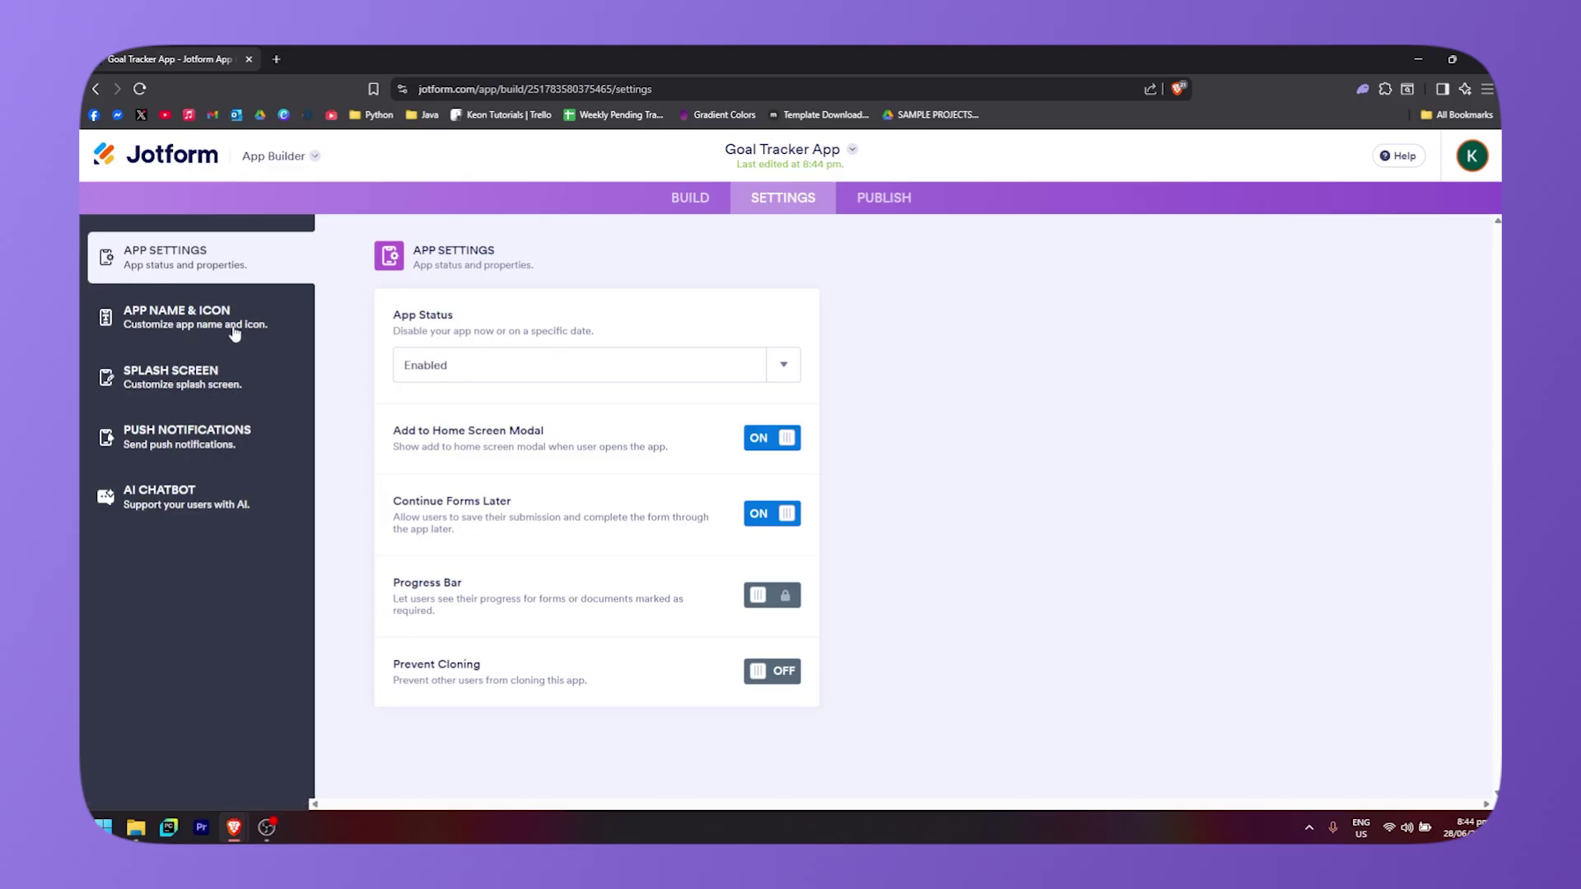
left_click(235, 332)
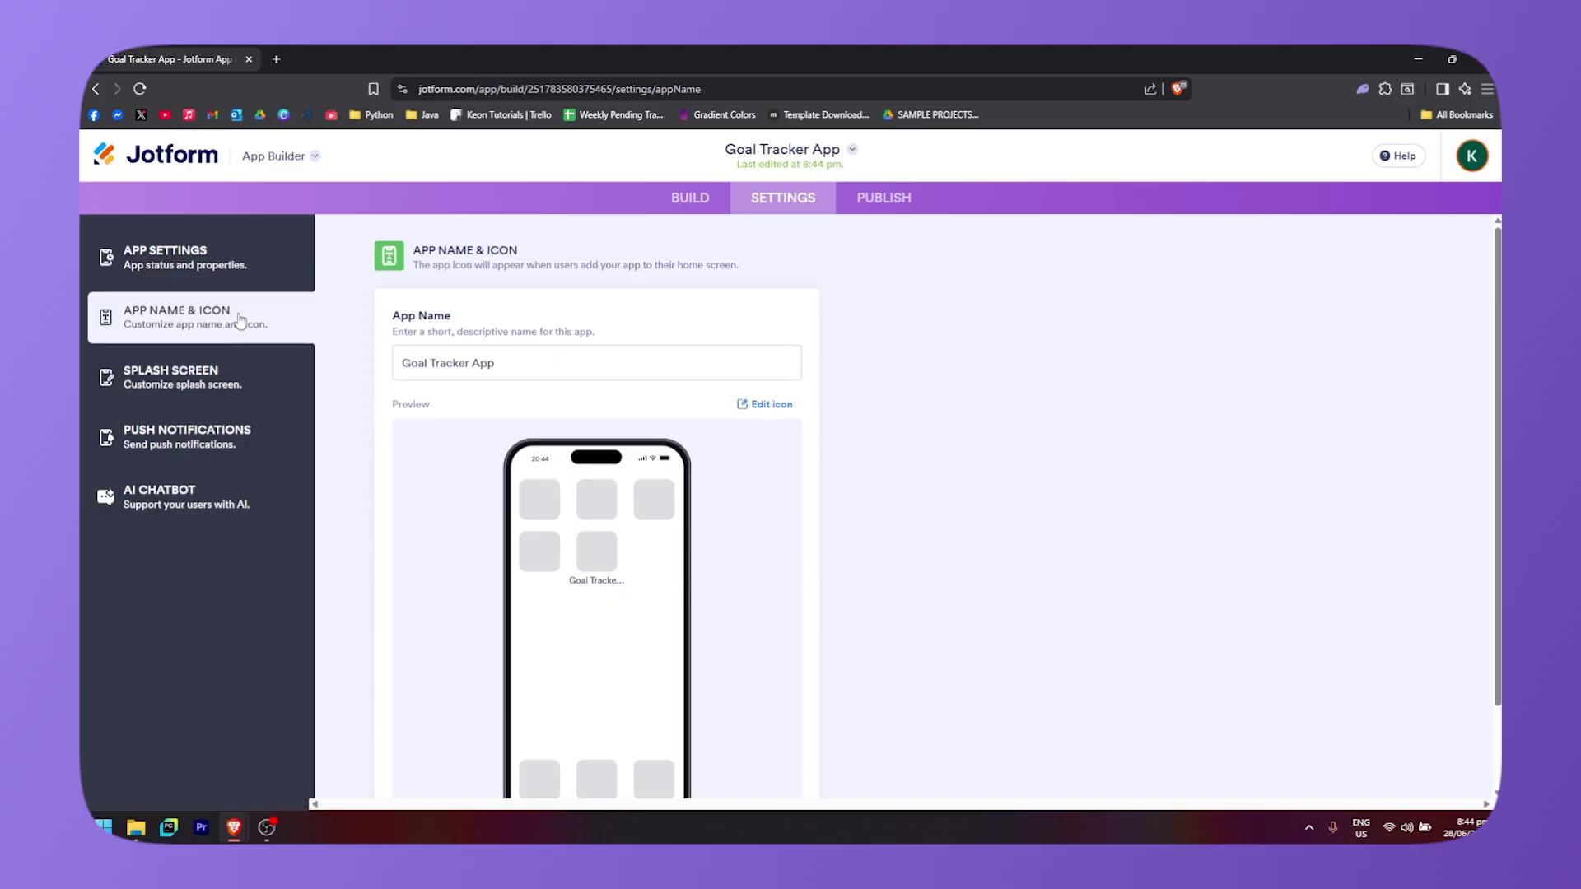
left_click(220, 383)
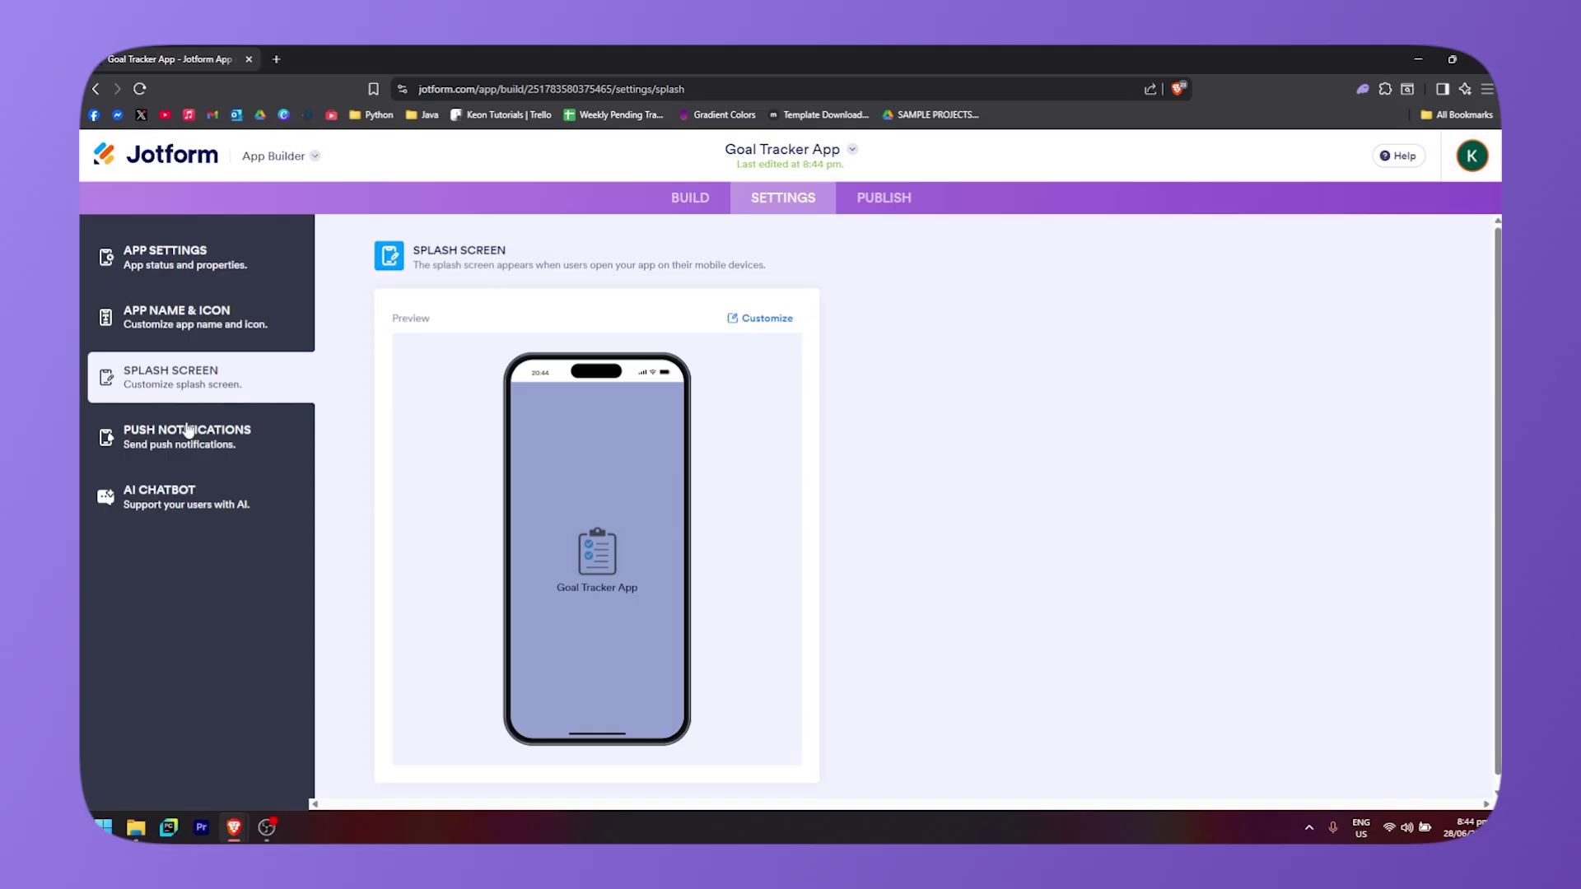
left_click(236, 442)
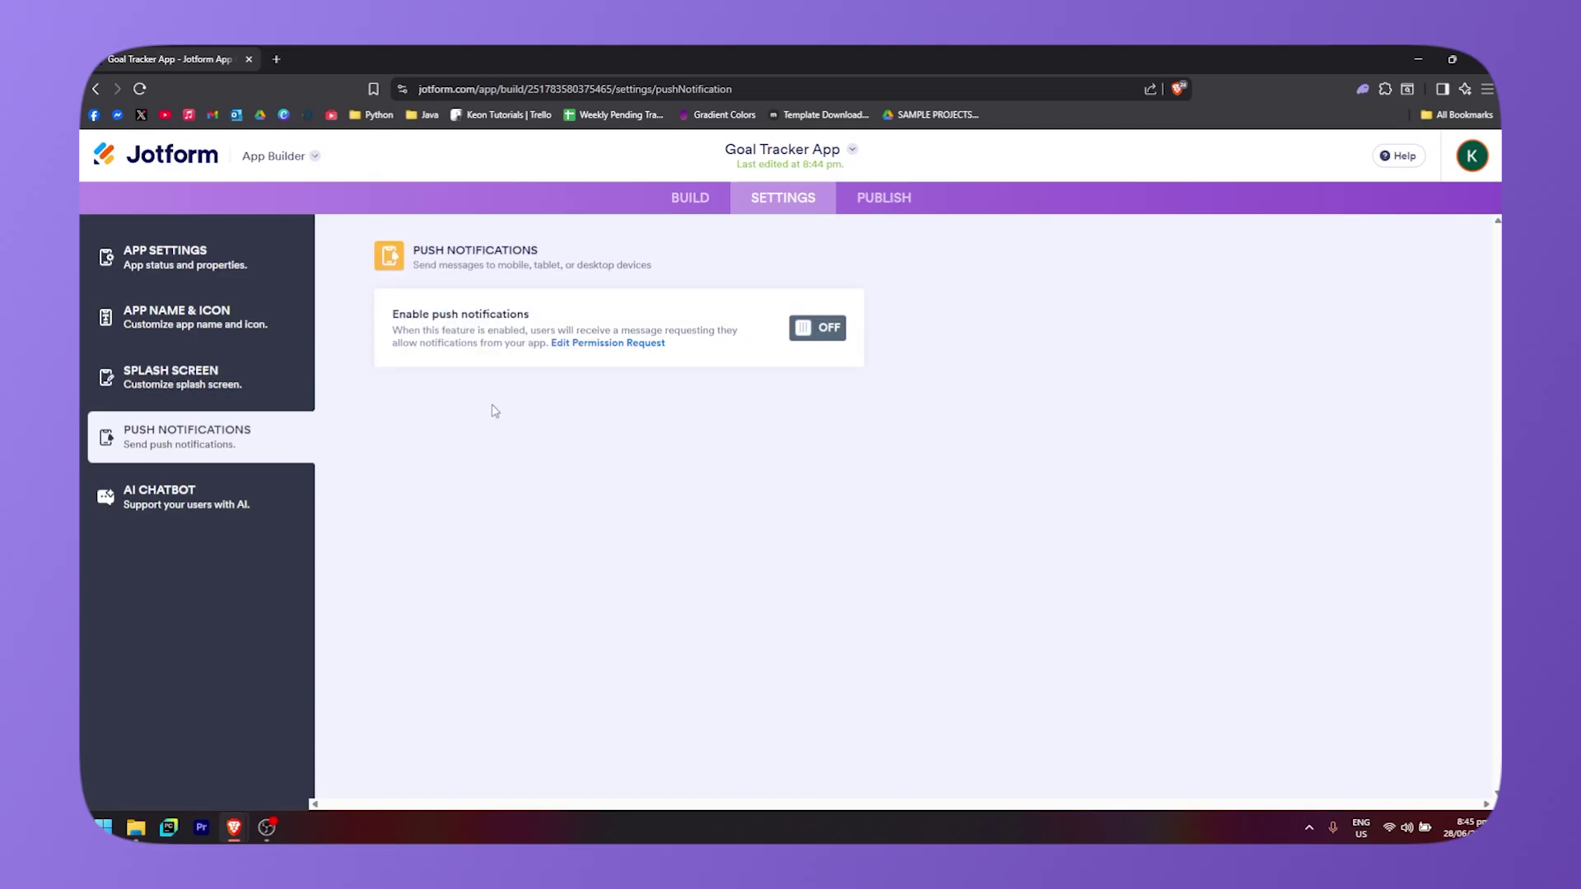
left_click(170, 506)
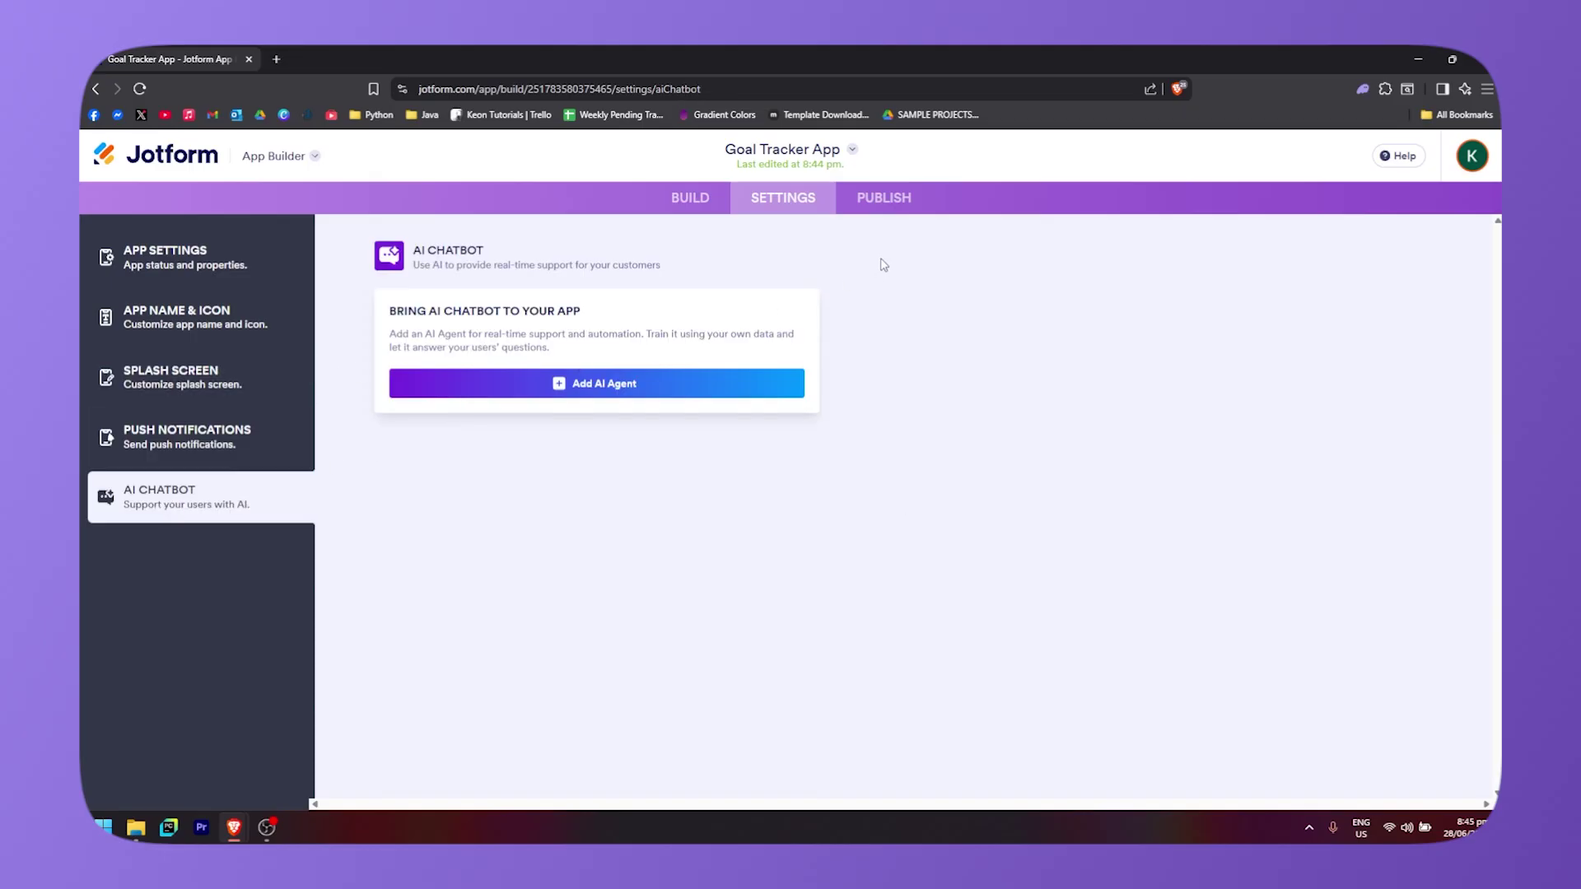
- Look at the app's publishing options, covering the quick share link and the embed code
left_click(890, 209)
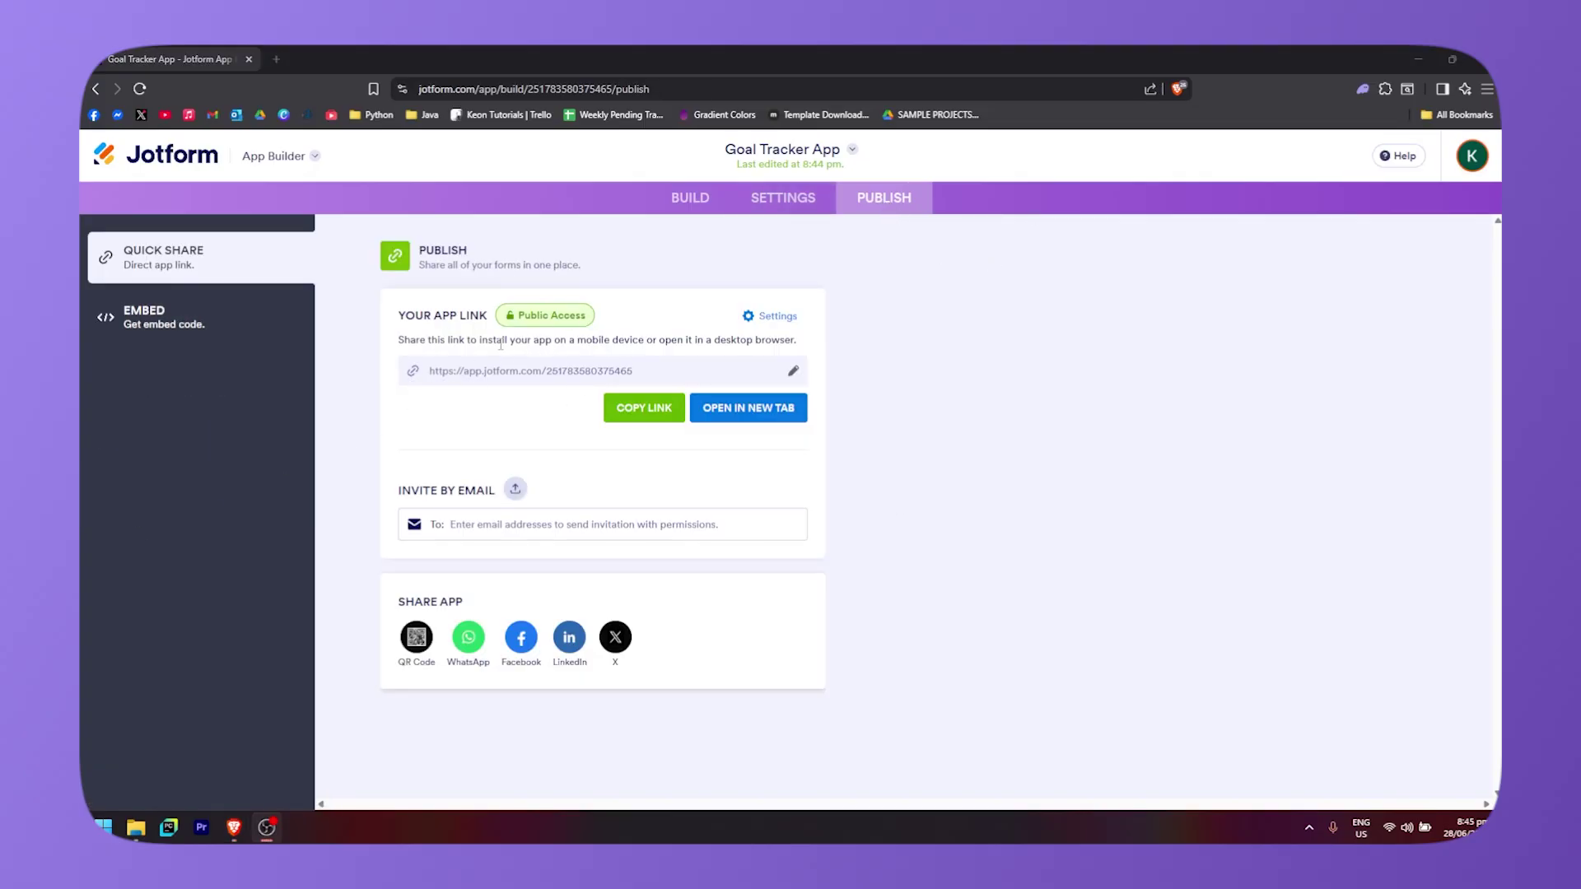
left_click(206, 329)
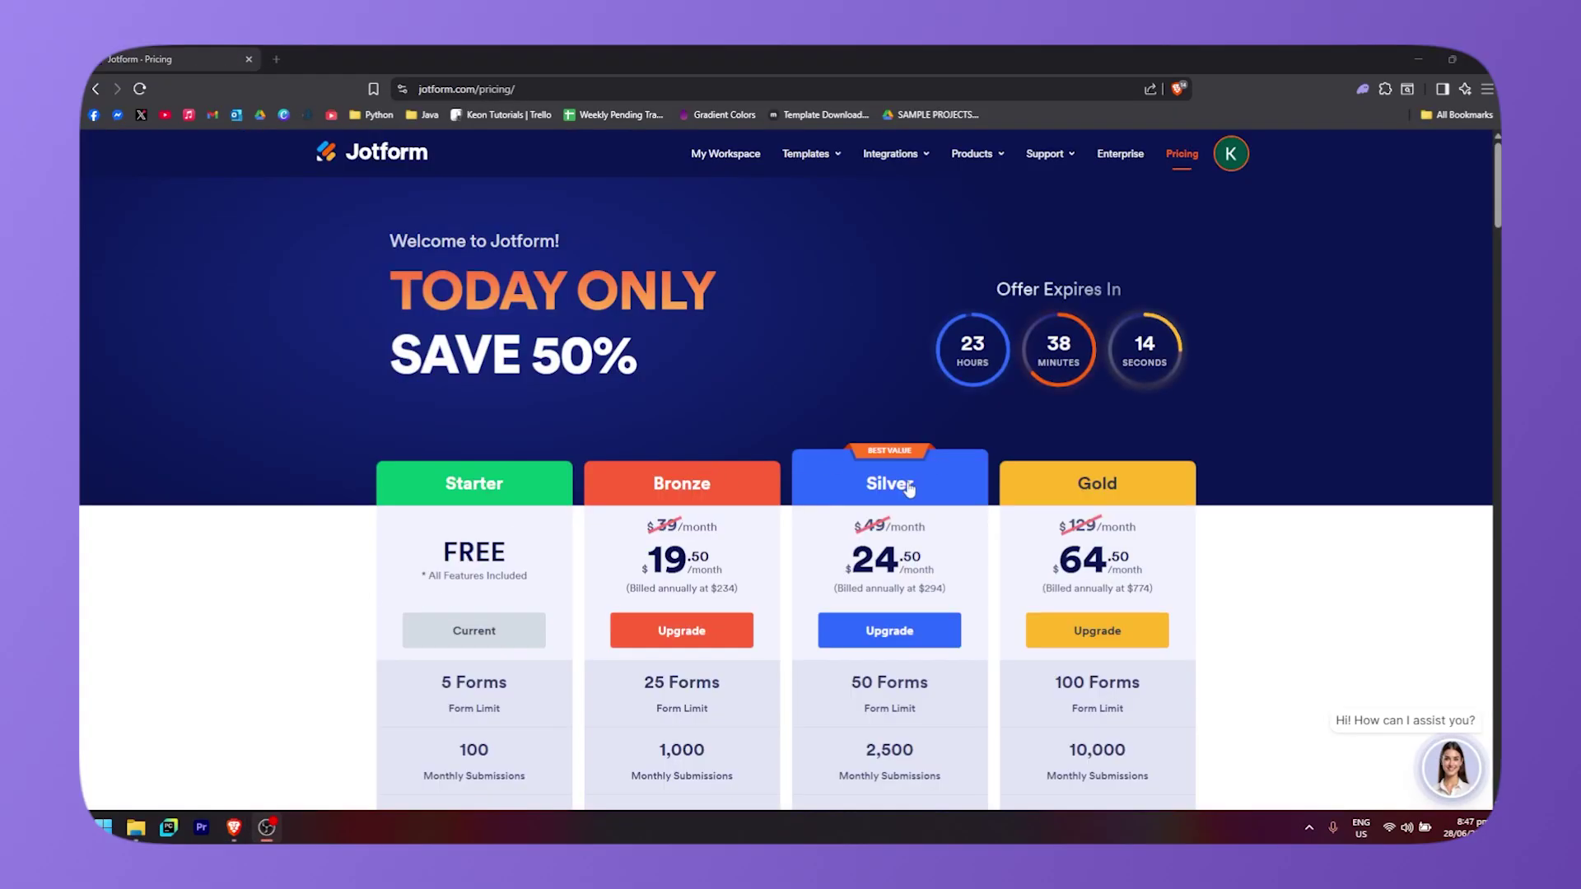
- Examine the free Starter plan's form, submission, storage, view, payment and signed-document limits and its branding on the Jotform pricing page
scroll(705, 472, "down", 2)
scroll(901, 392, "up", 2)
scroll(920, 442, "down", 3)
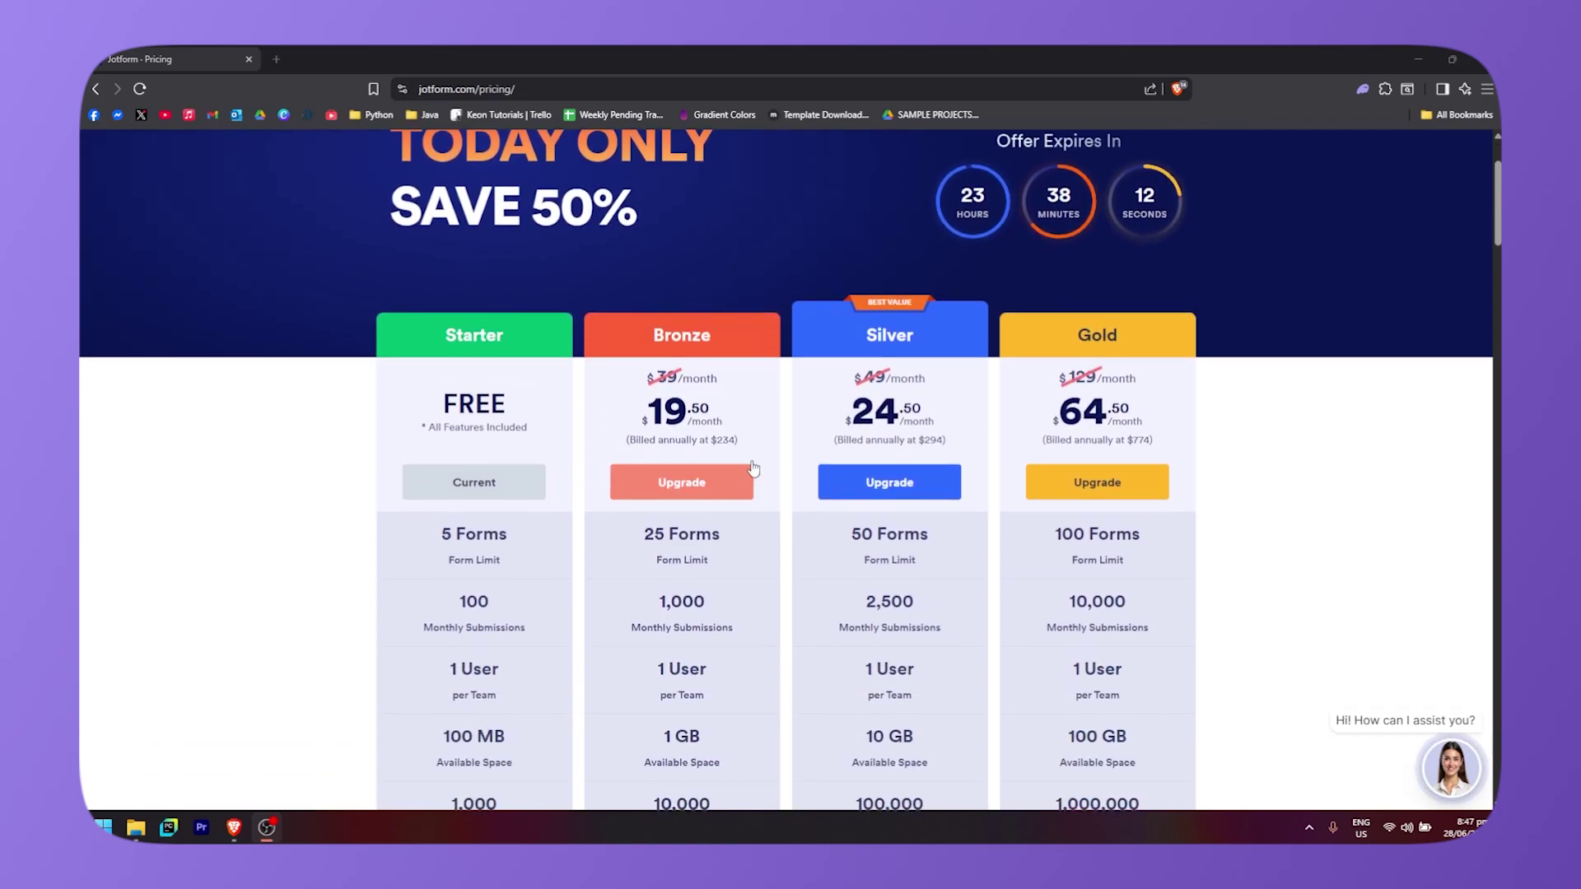
scroll(402, 449, "down", 2)
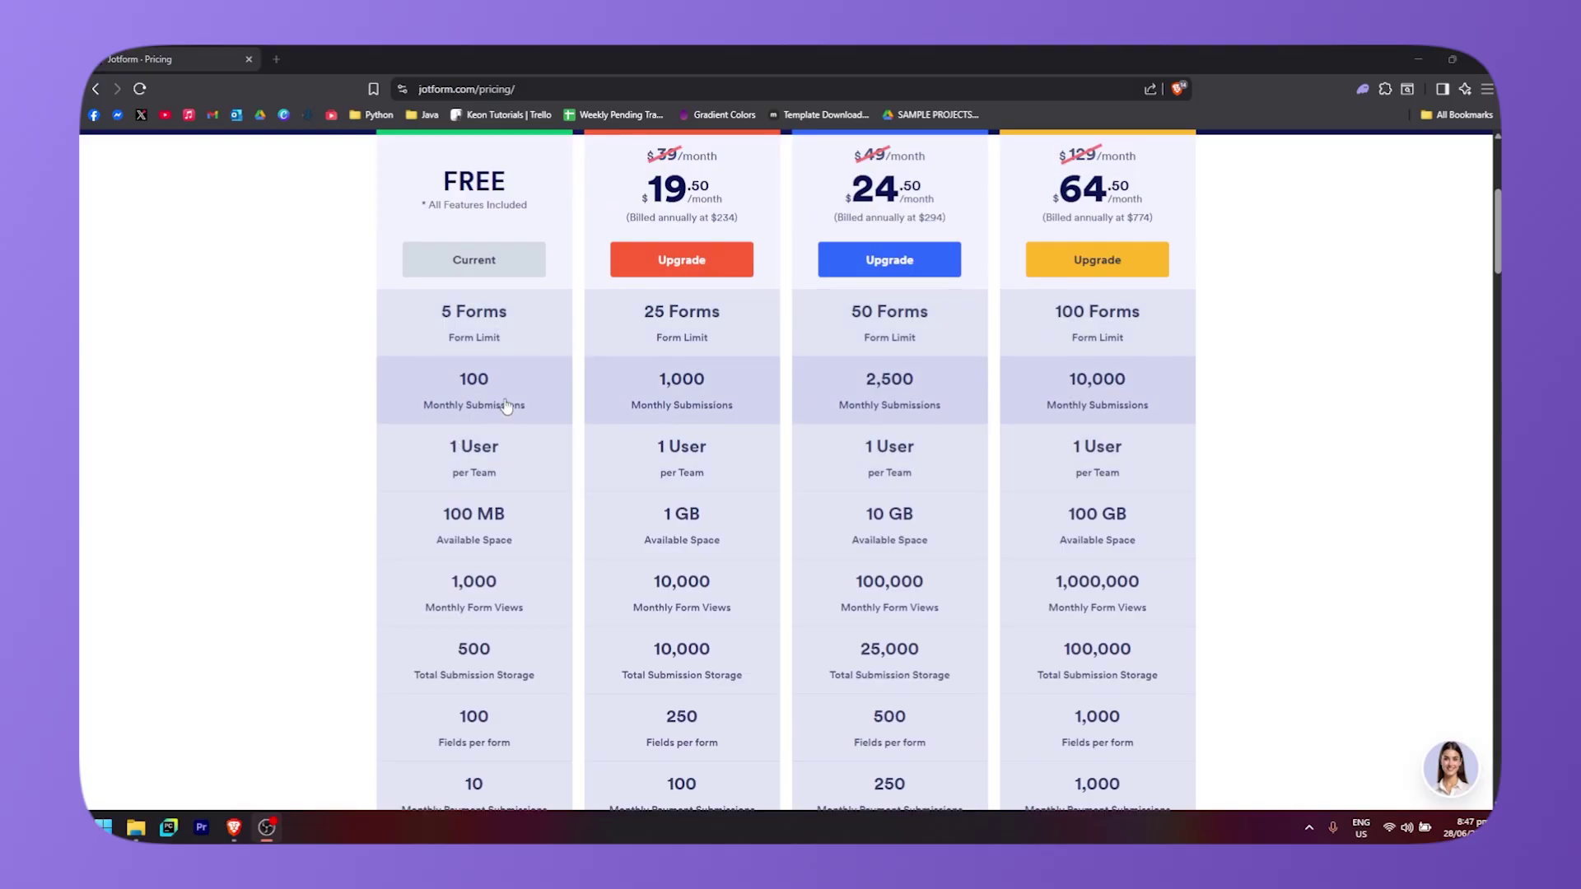
scroll(507, 405, "down", 1)
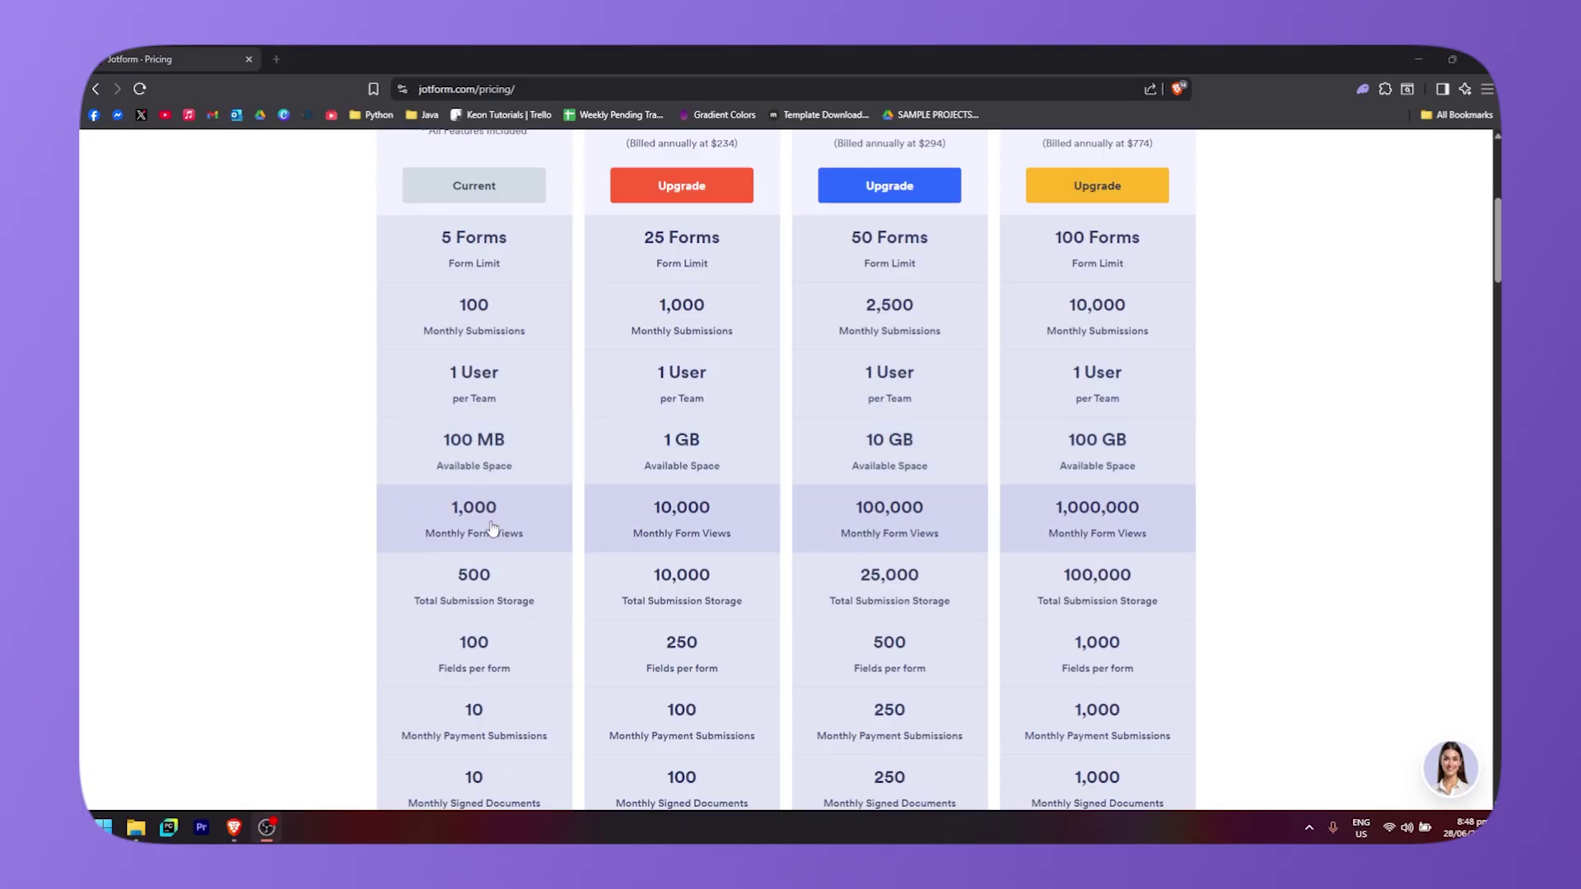
scroll(504, 560, "down", 2)
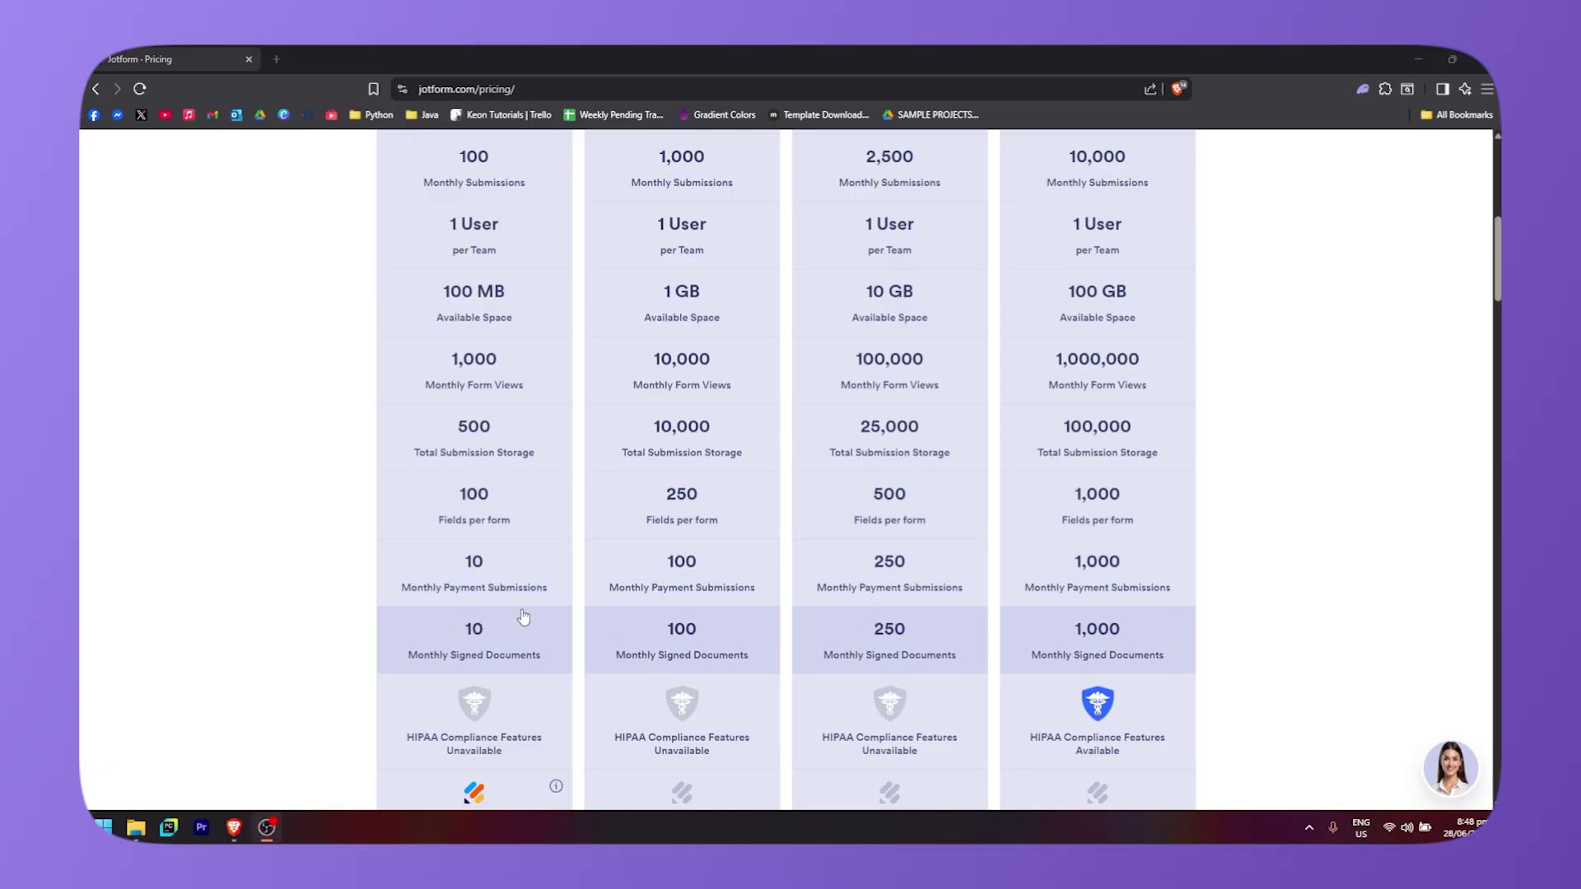
scroll(521, 618, "down", 1)
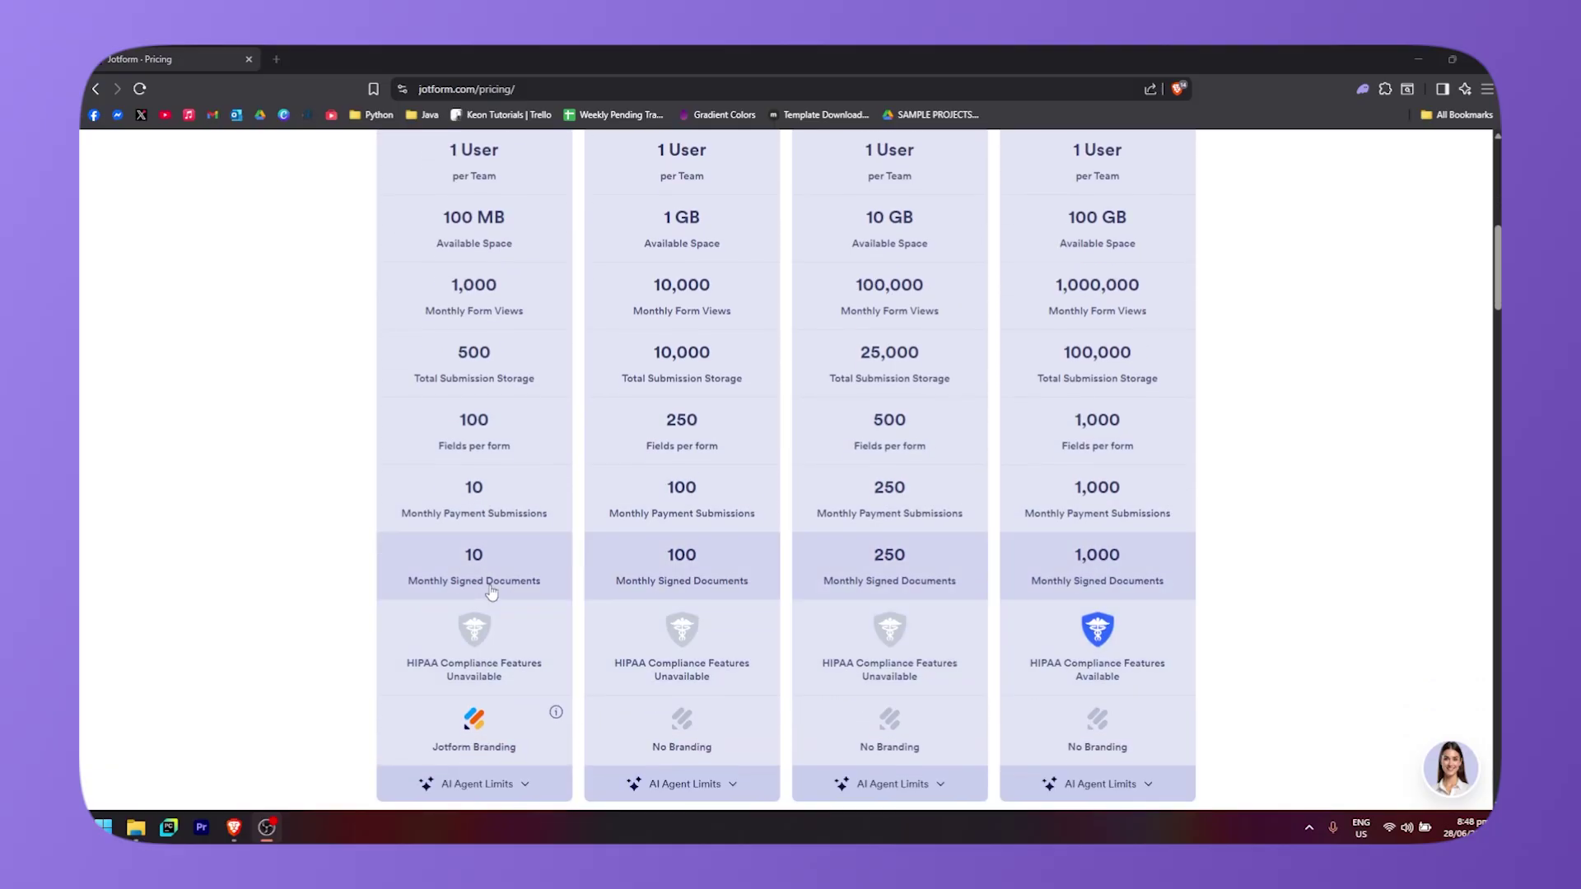
scroll(492, 625, "down", 1)
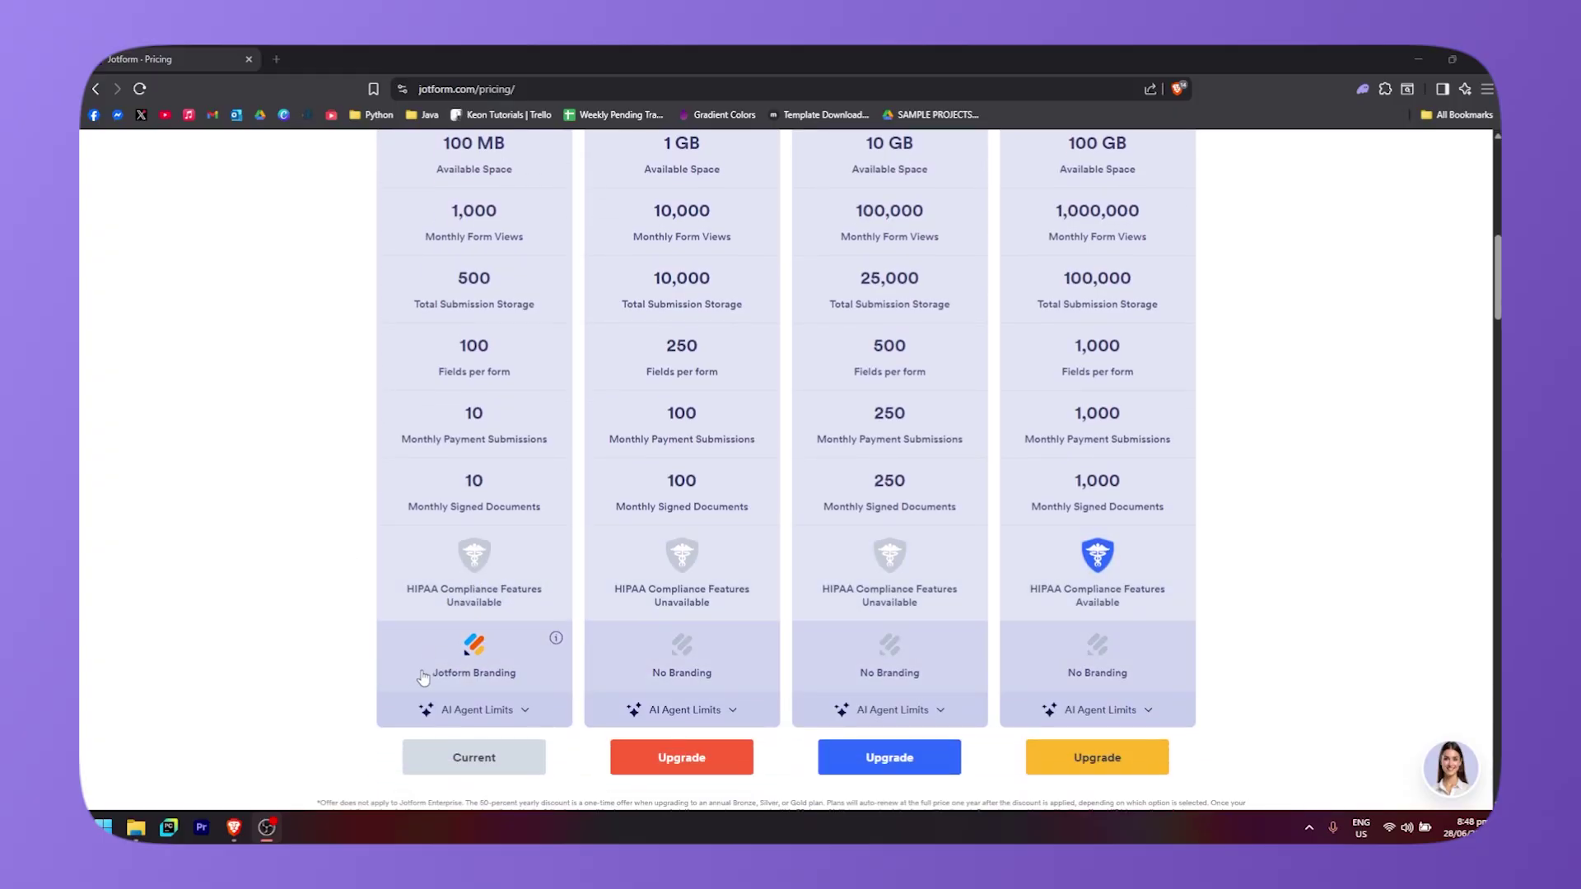
scroll(525, 652, "up", 10)
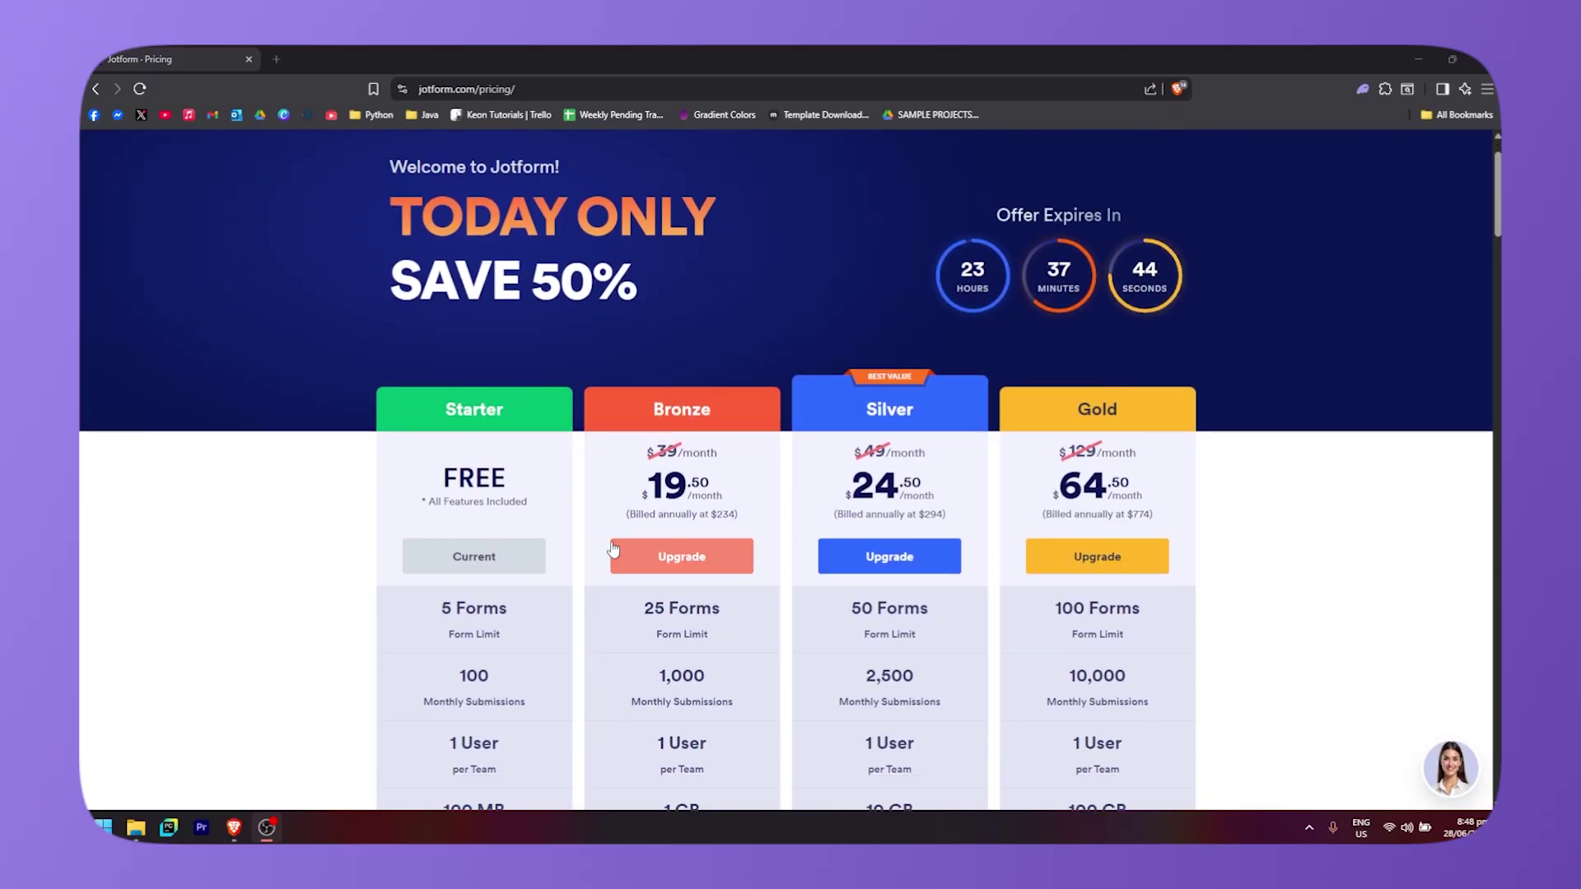
scroll(609, 527, "down", 1)
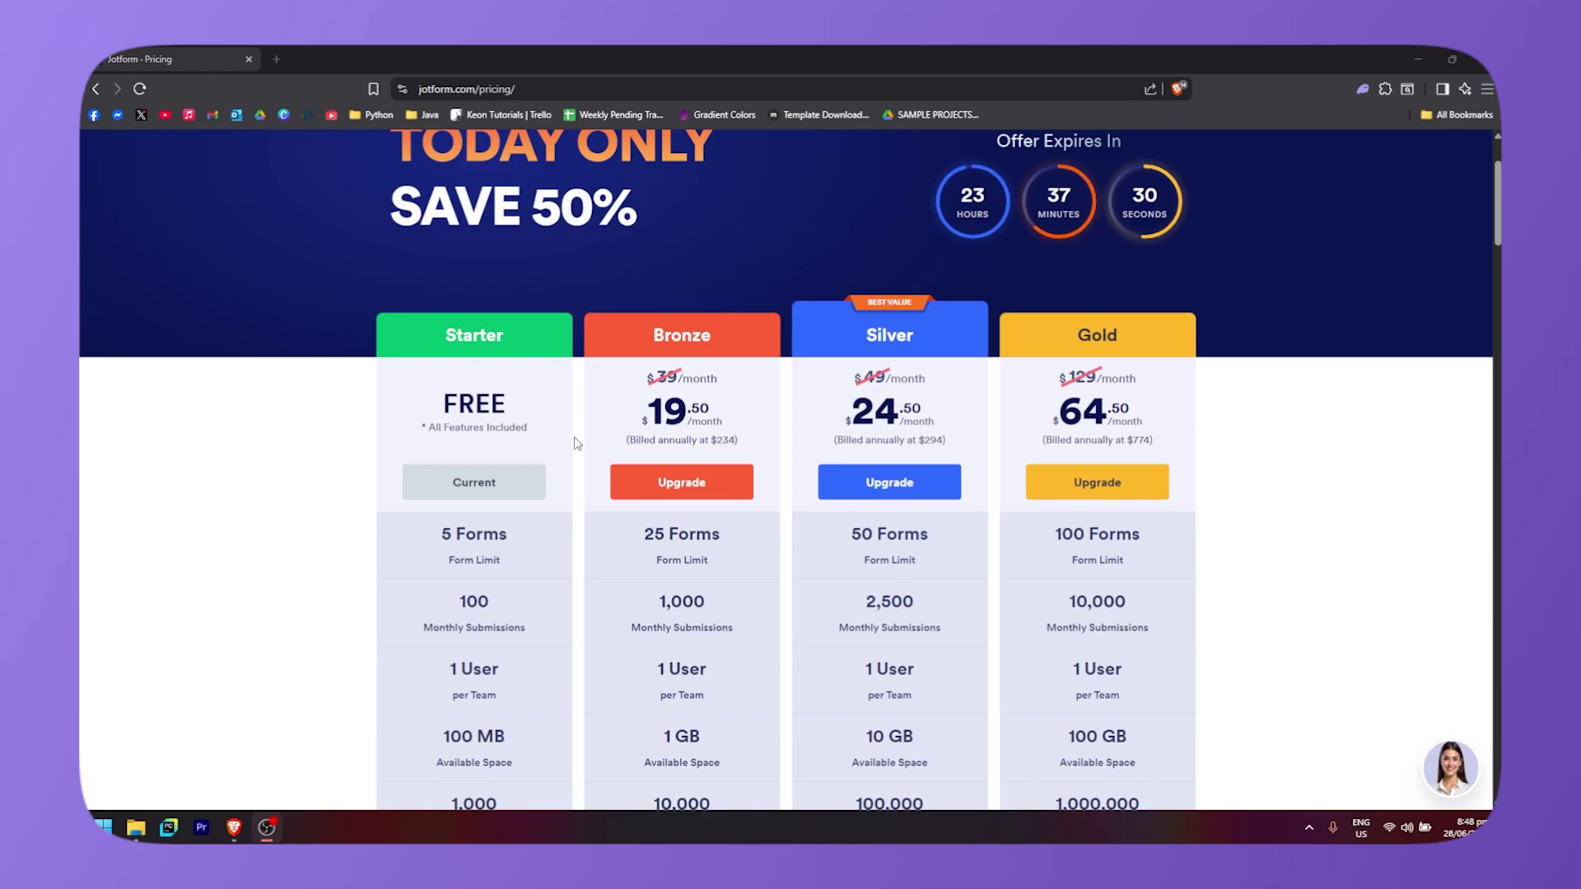
scroll(667, 483, "up", 2)
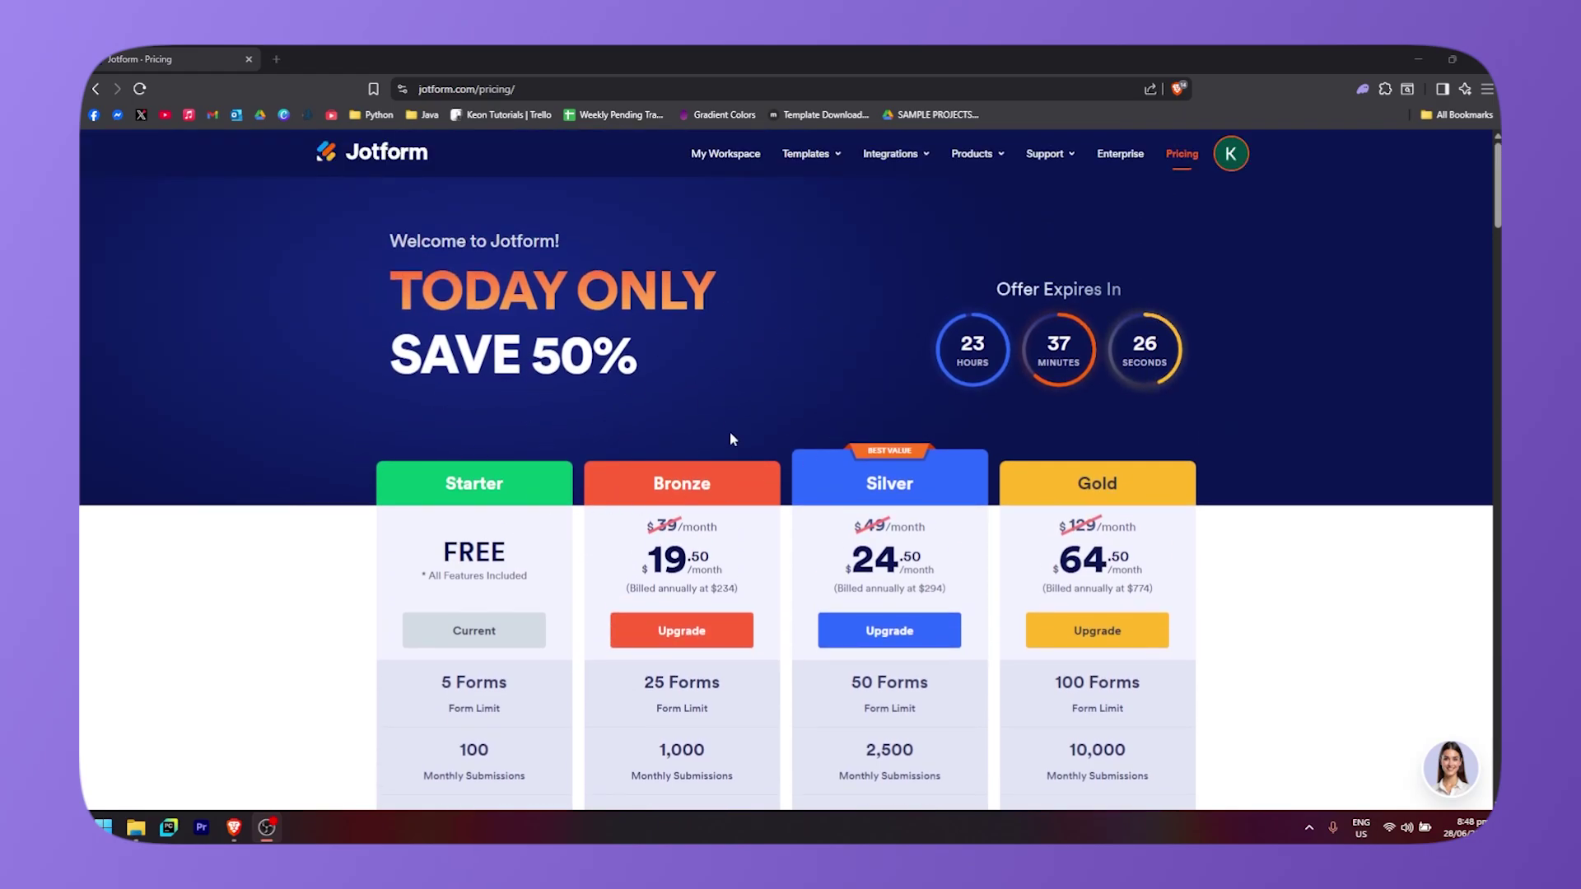
- Compare the prices and usage limits of the Bronze, Silver and Gold plans with the Starter plan
scroll(730, 438, "down", 2)
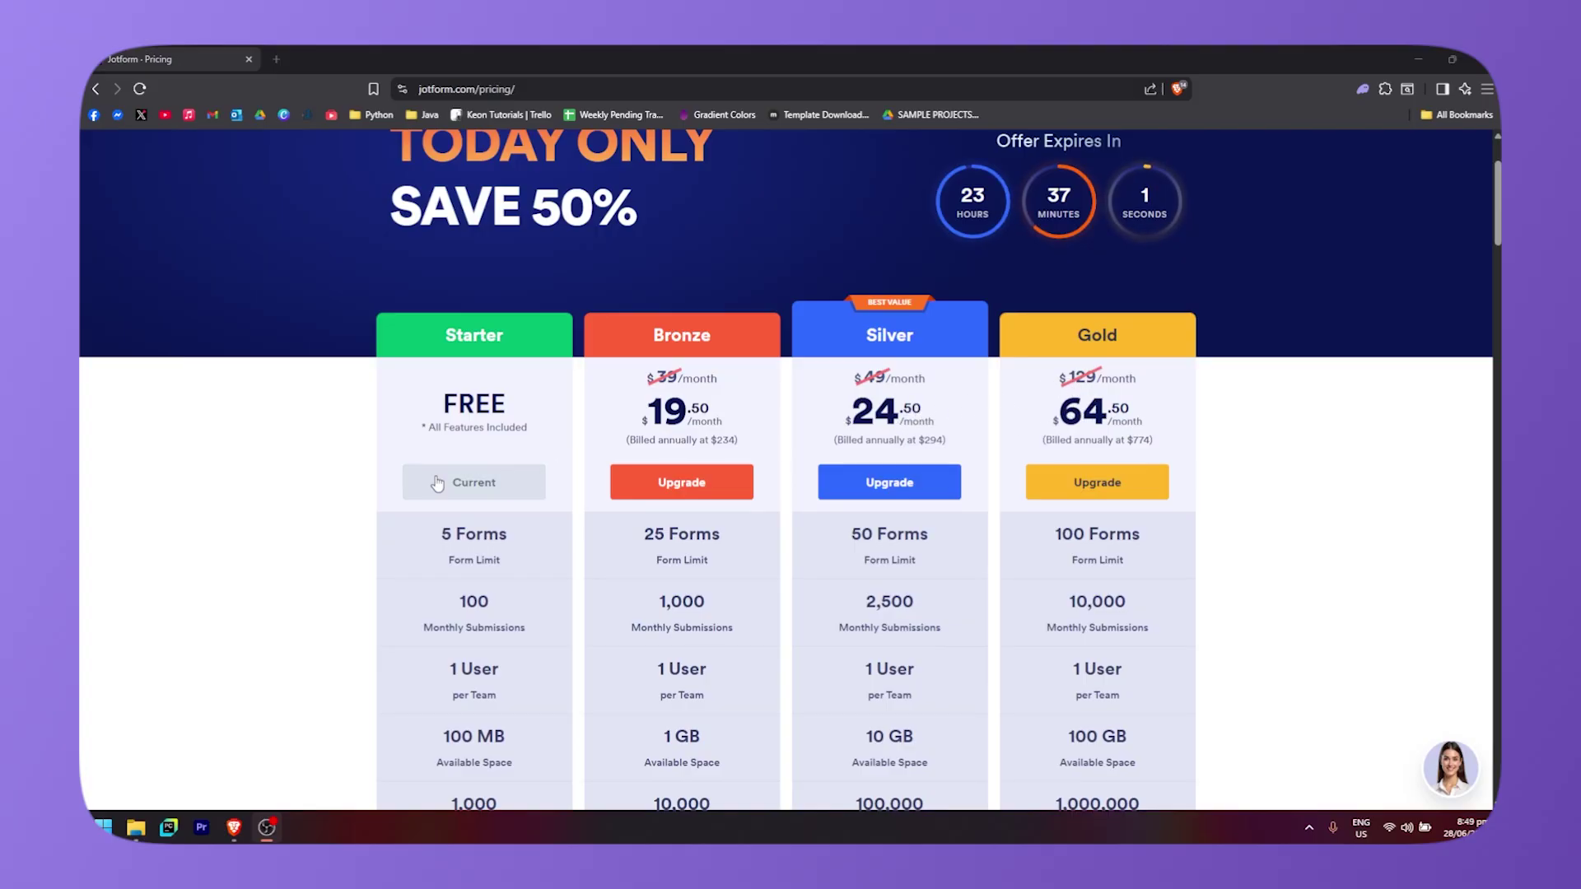
scroll(437, 483, "down", 2)
scroll(449, 385, "down", 1)
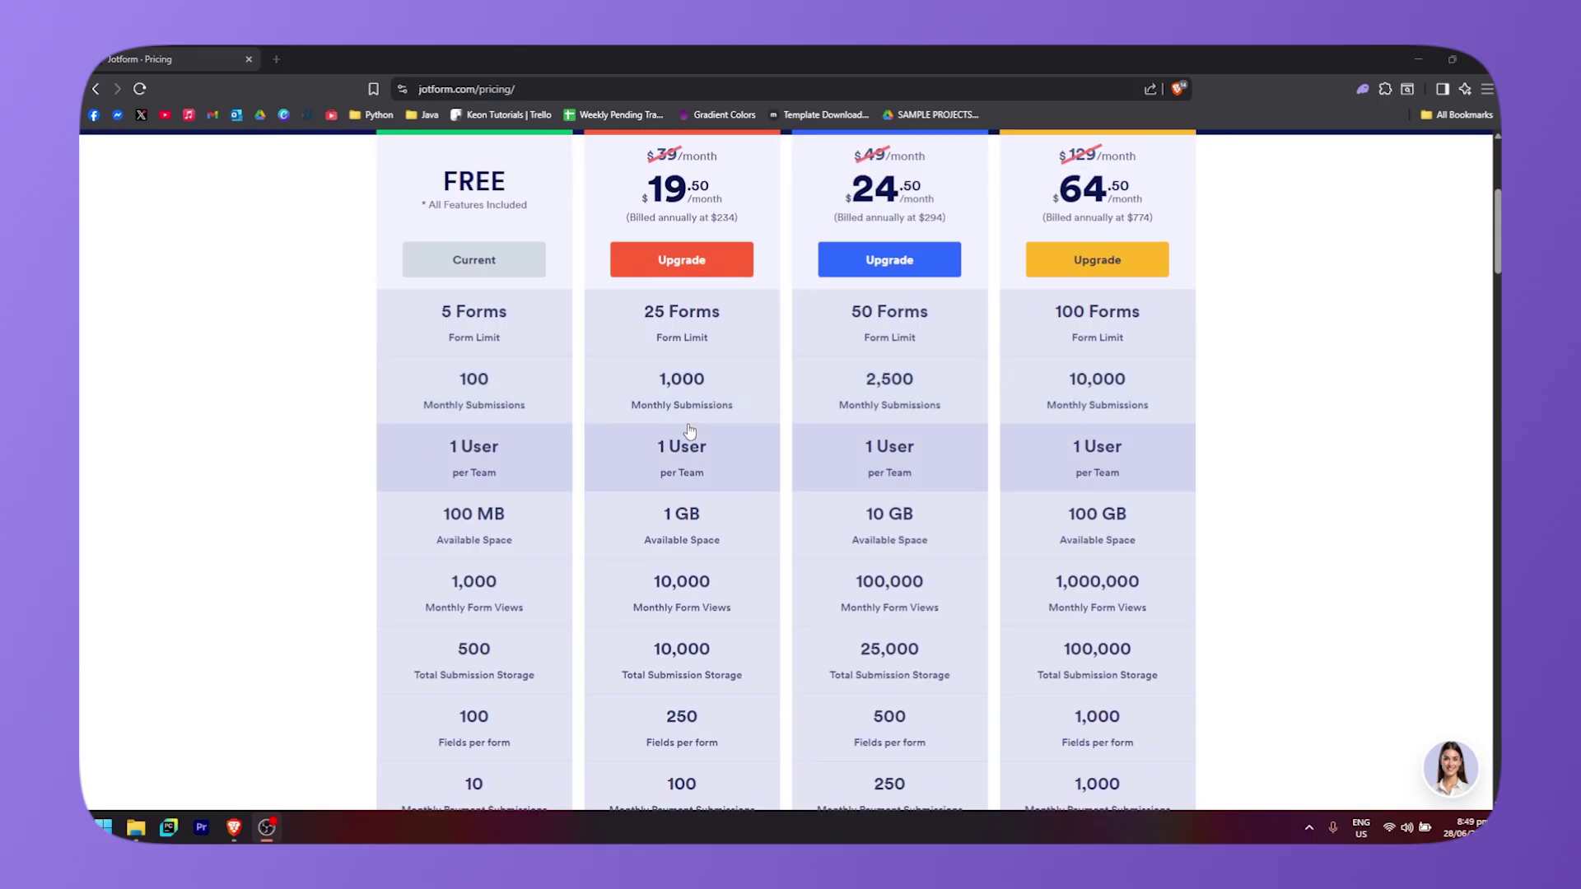
scroll(823, 445, "up", 1)
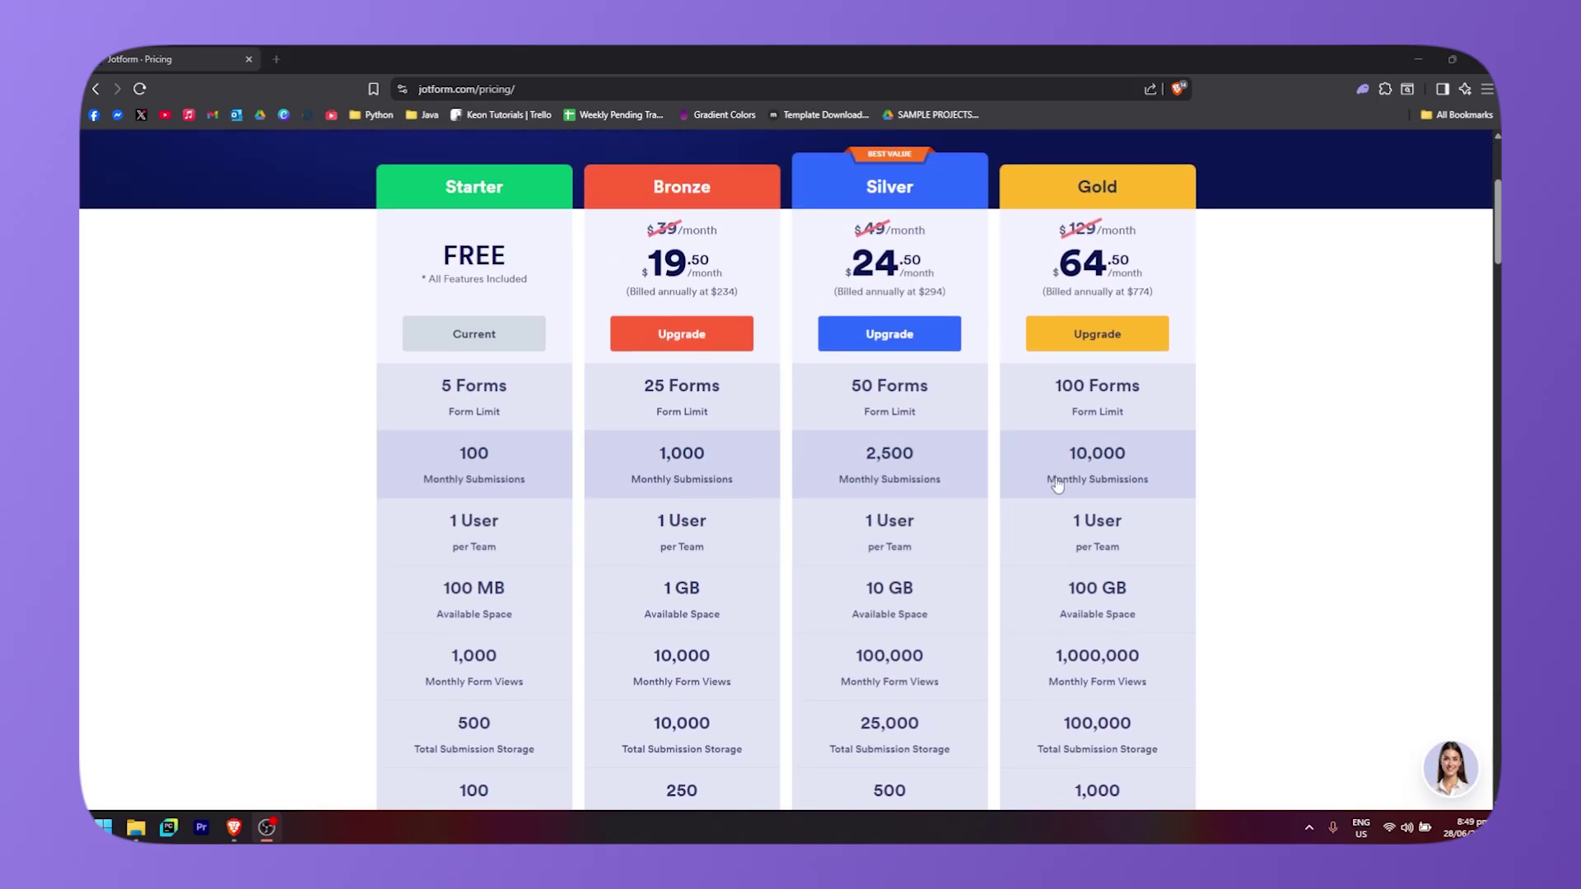
scroll(1013, 653, "down", 4)
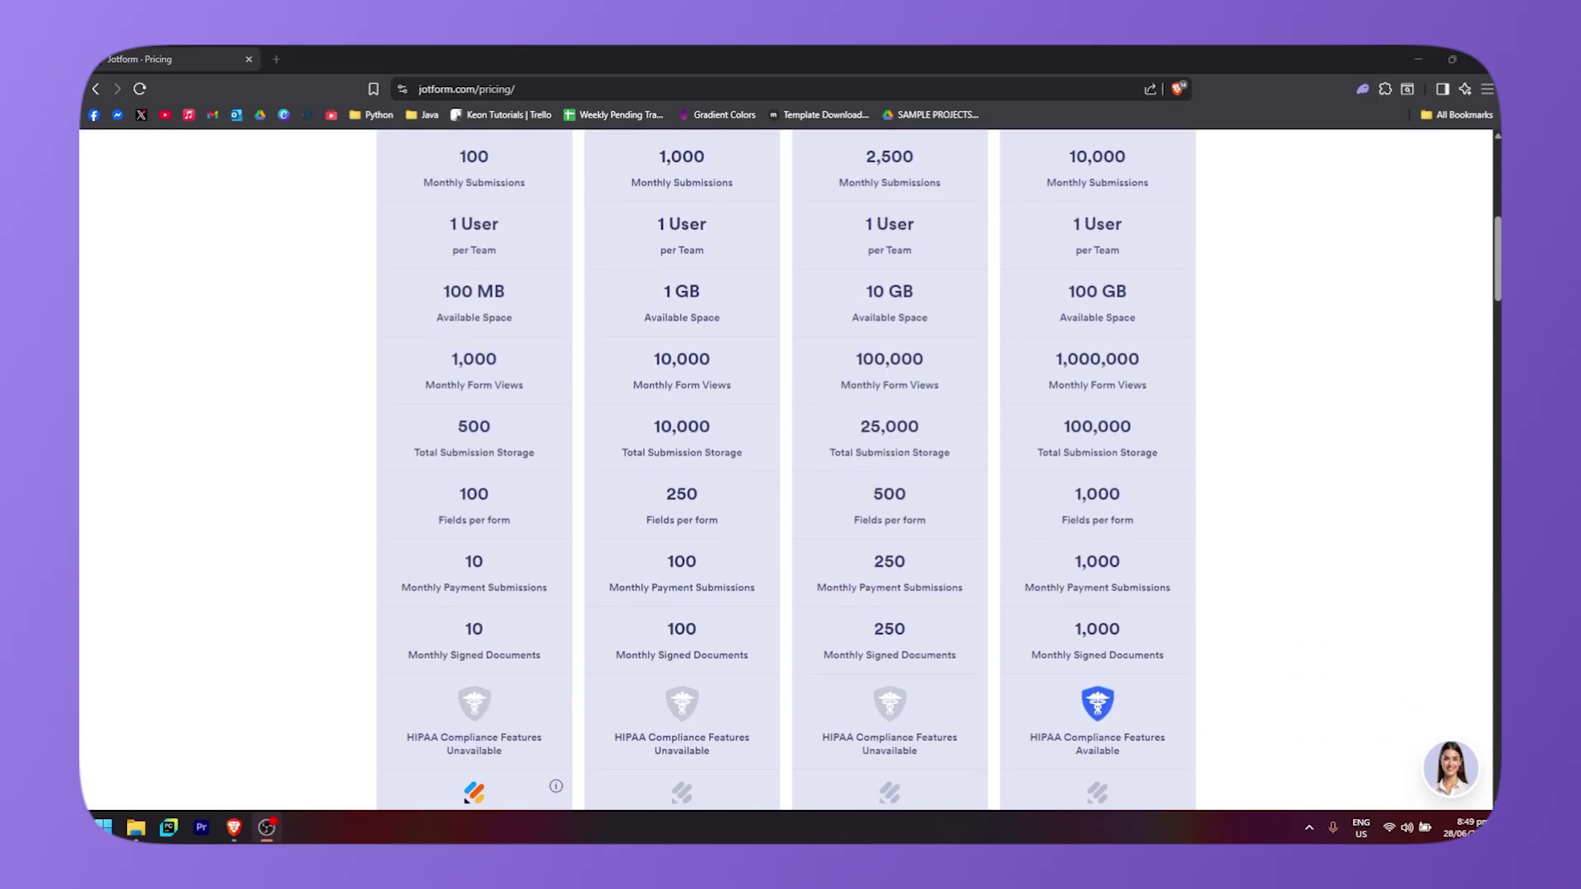
scroll(593, 521, "up", 3)
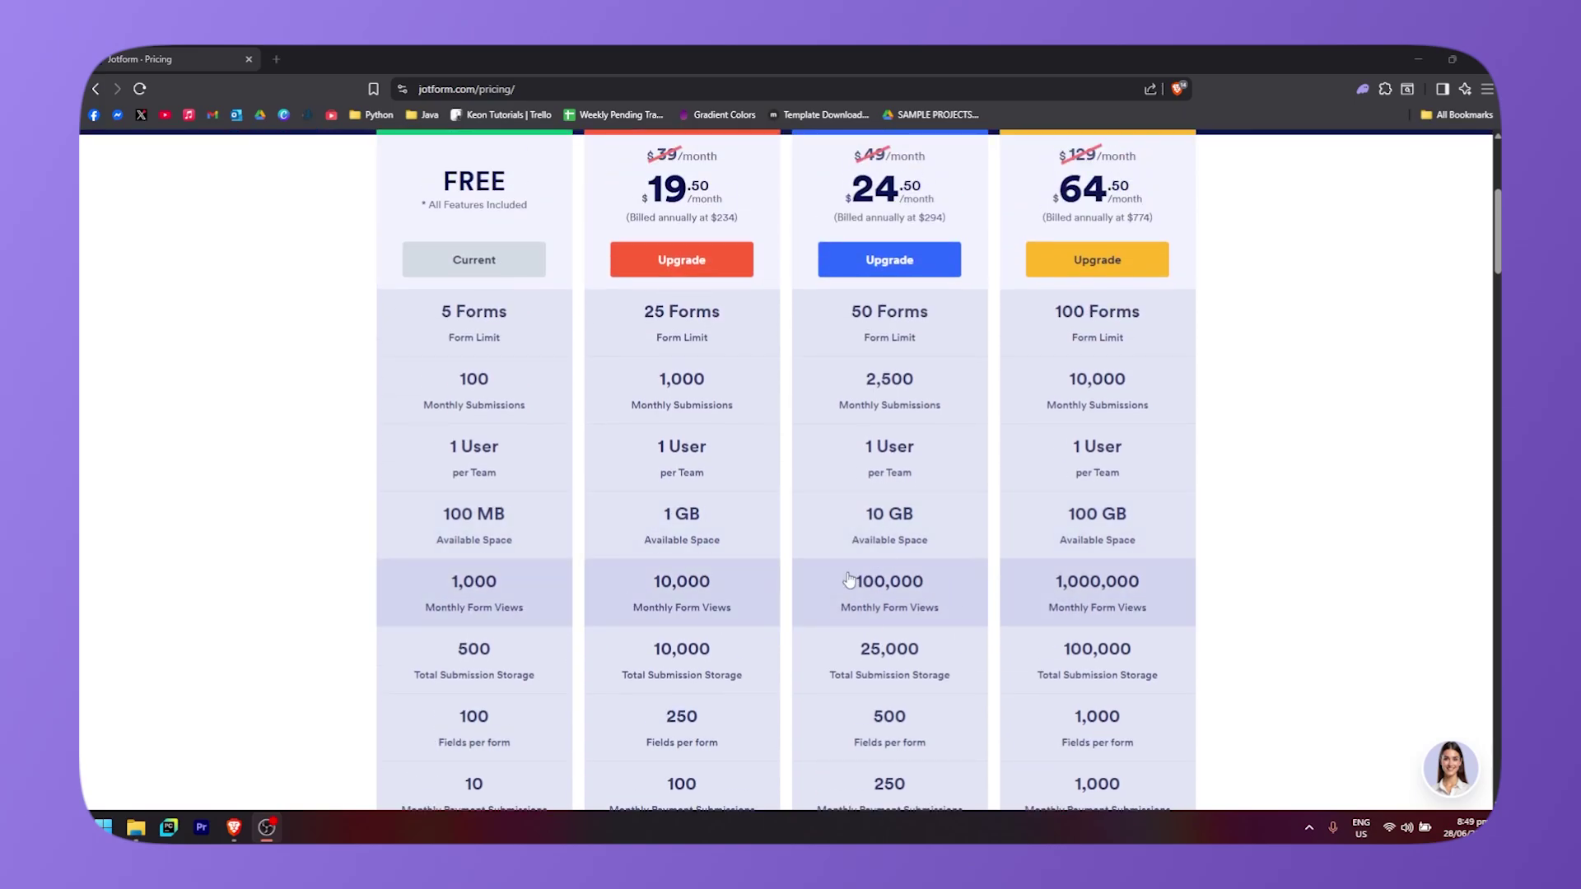
scroll(849, 579, "down", 3)
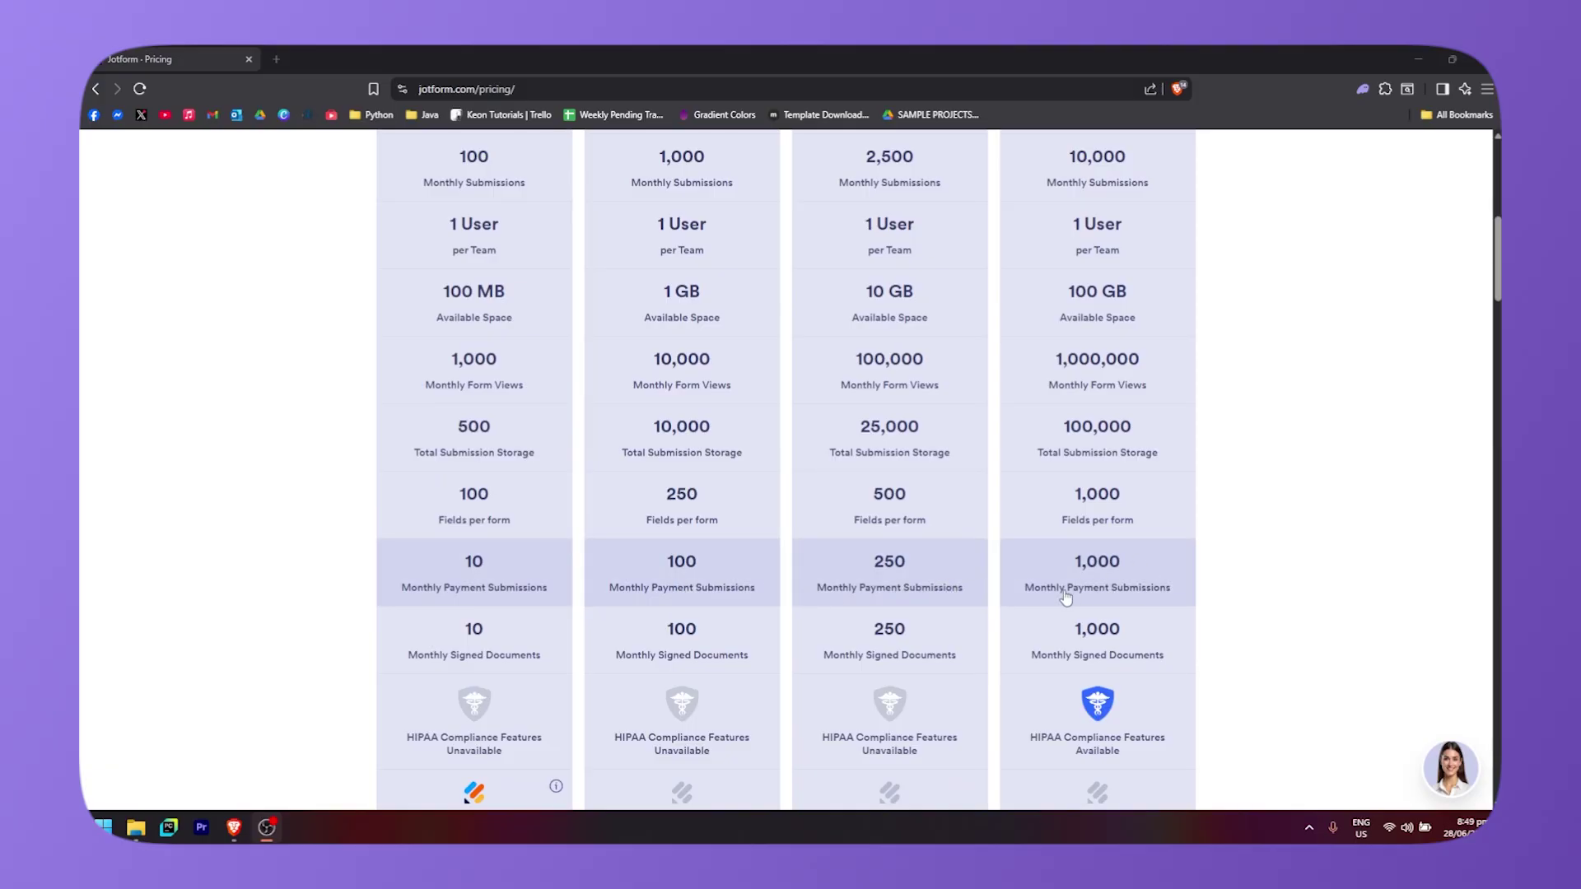
- Read the pricing page's sections on nonprofit and education discounts, cancellation, the money-back guarantee and customer support
scroll(1065, 597, "down", 15)
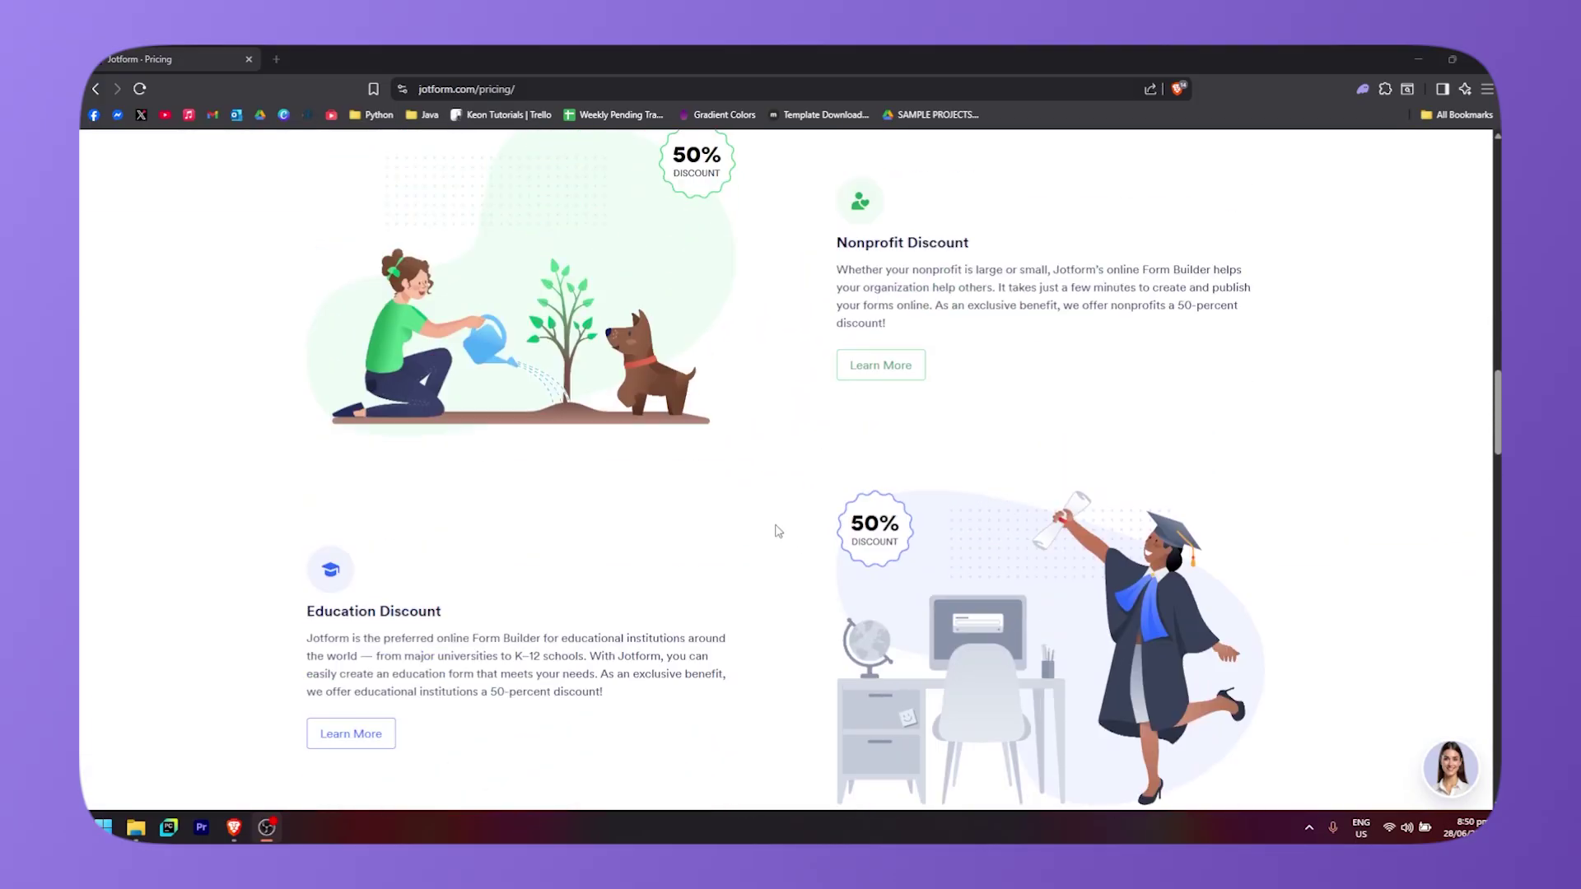
scroll(778, 531, "up", 2)
scroll(402, 407, "down", 5)
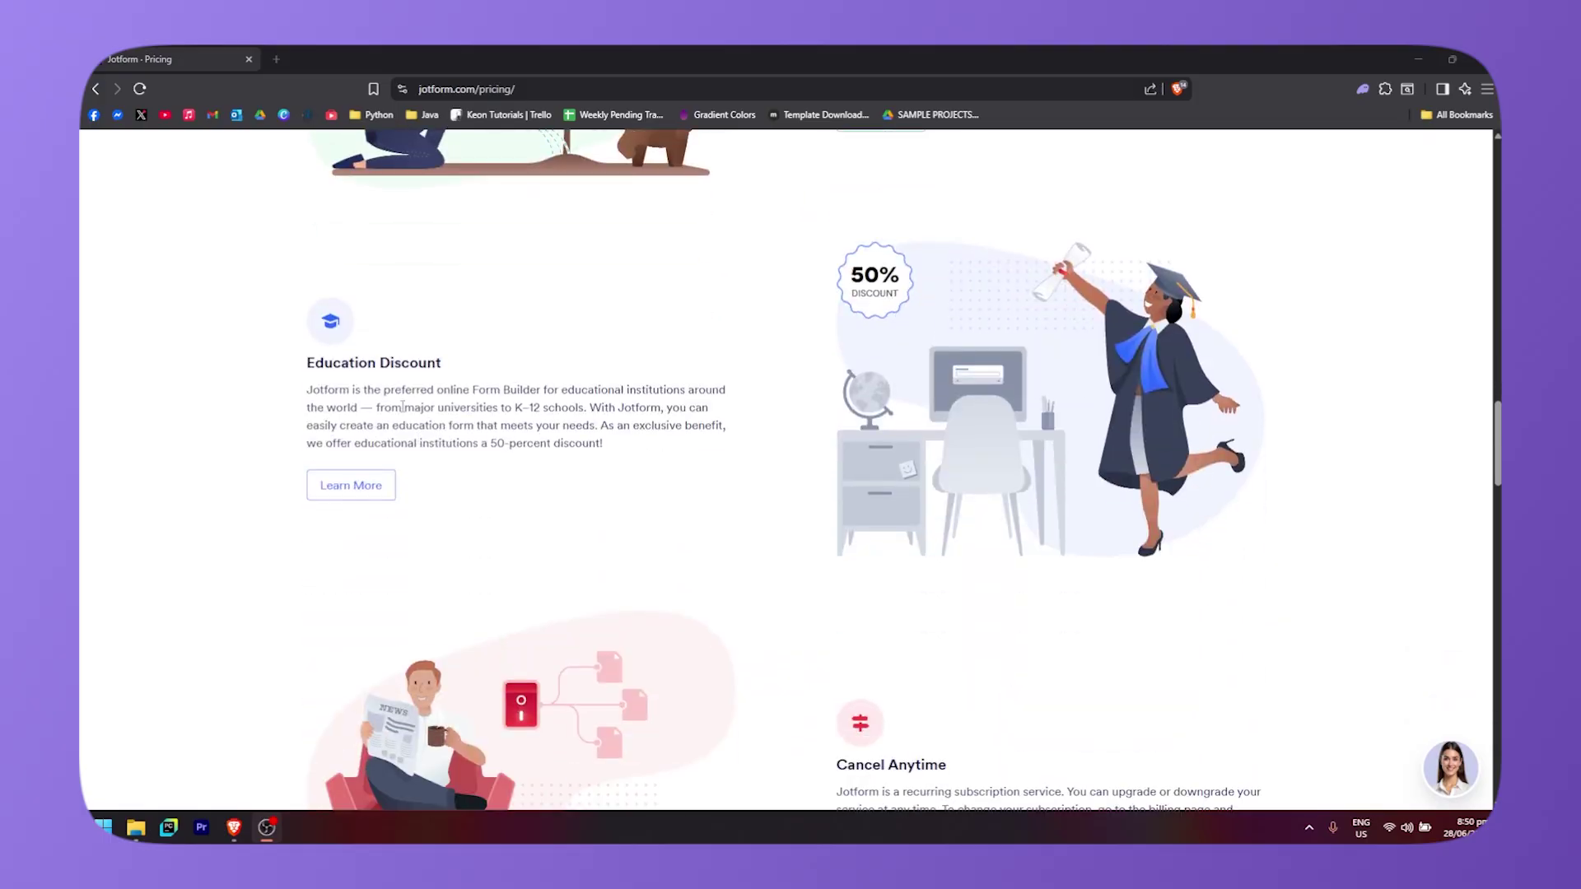
scroll(328, 375, "down", 4)
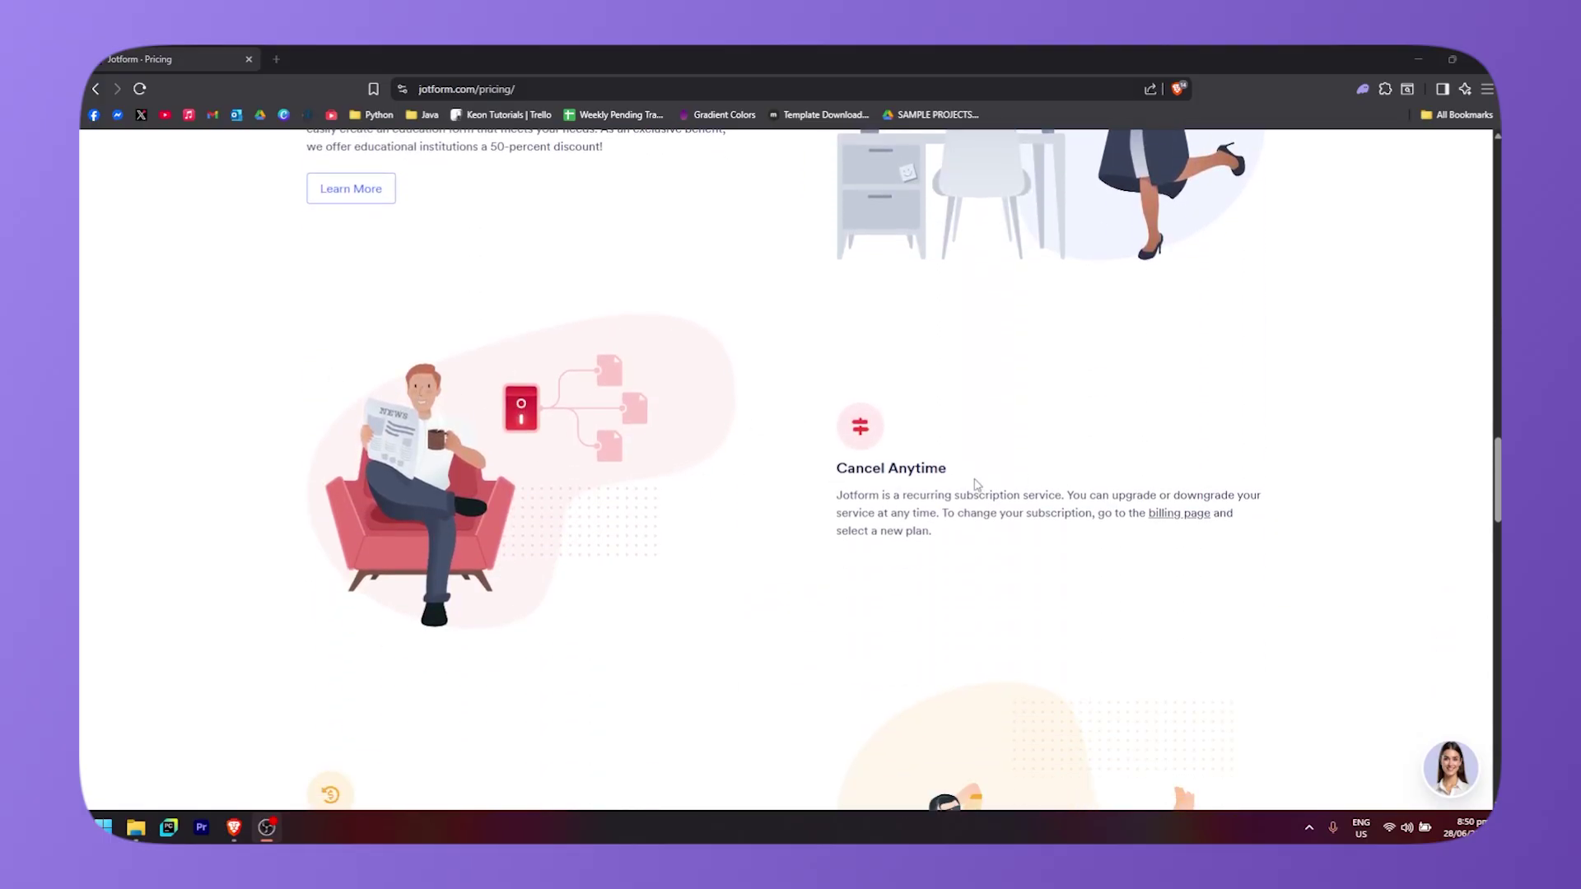
scroll(613, 500, "down", 5)
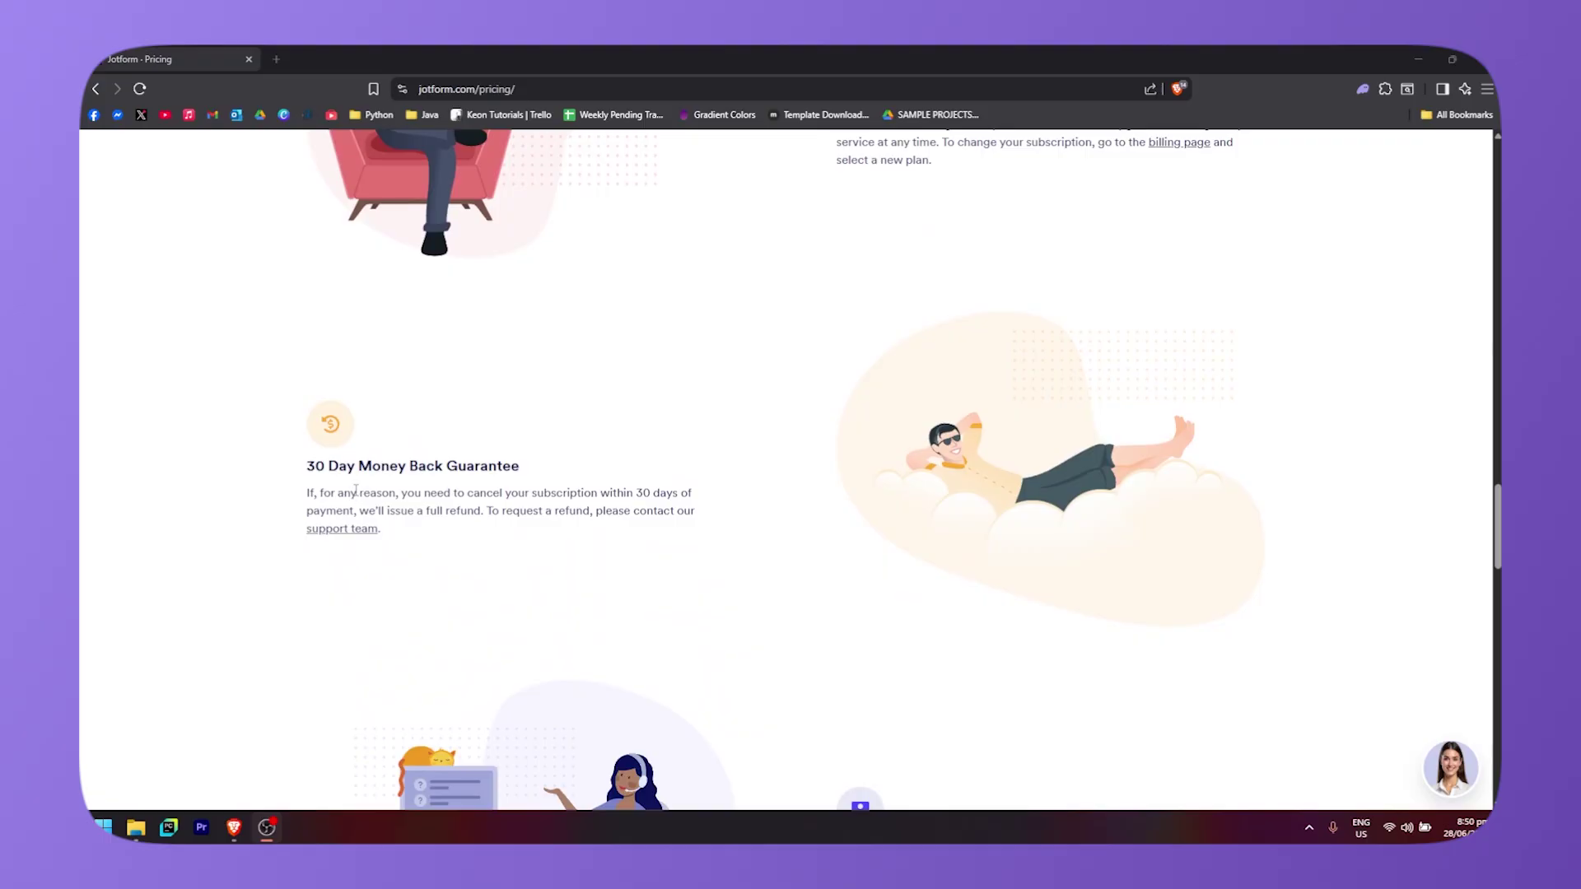
scroll(456, 505, "down", 5)
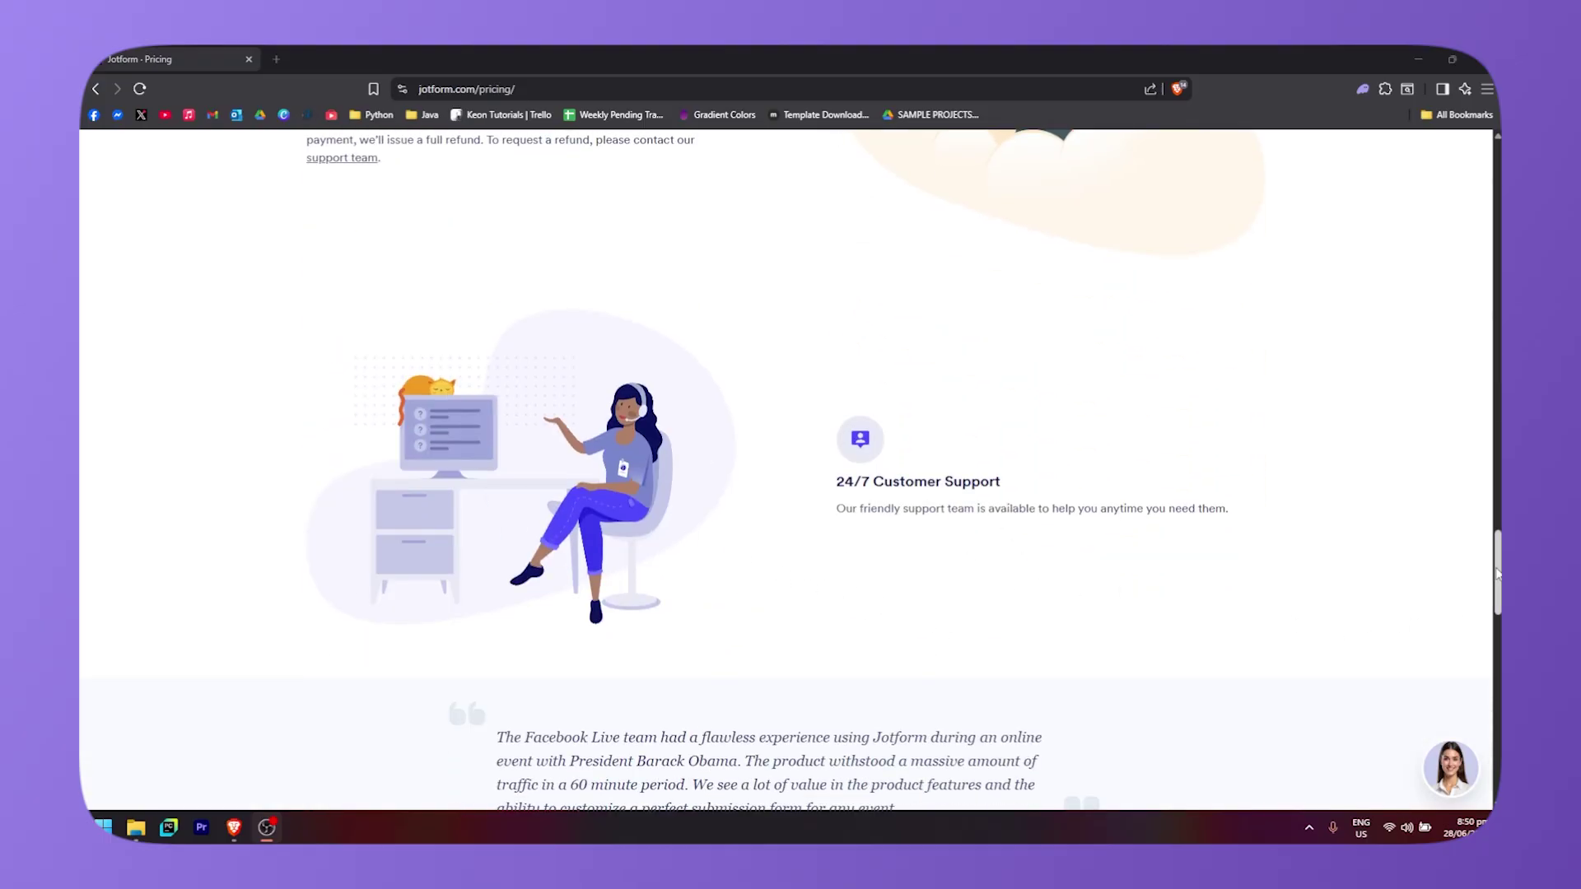
scroll(1397, 639, "up", 20)
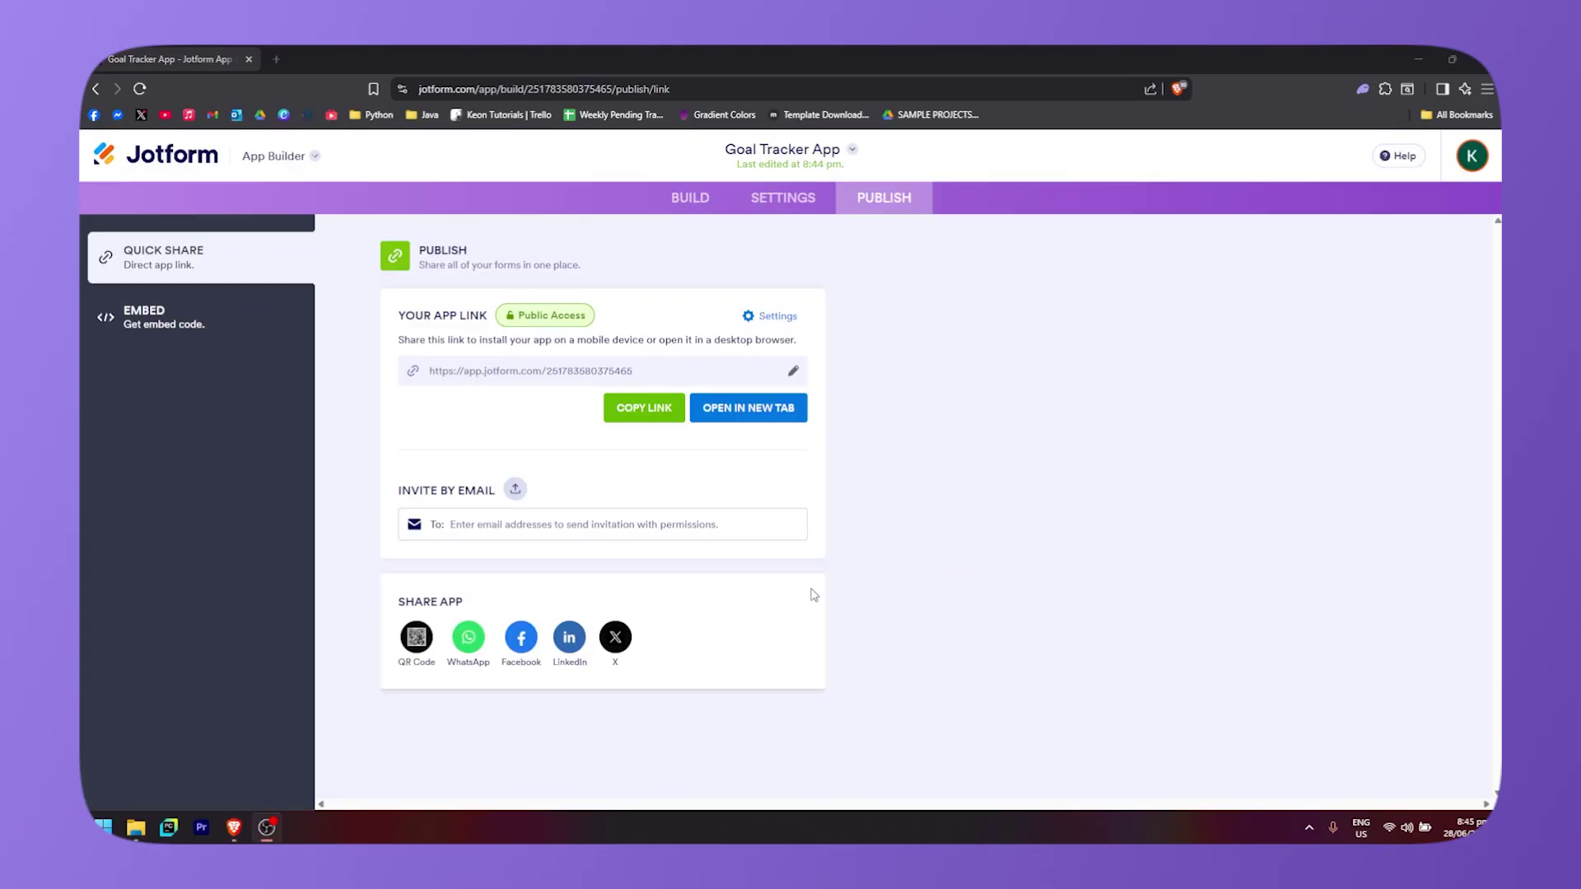